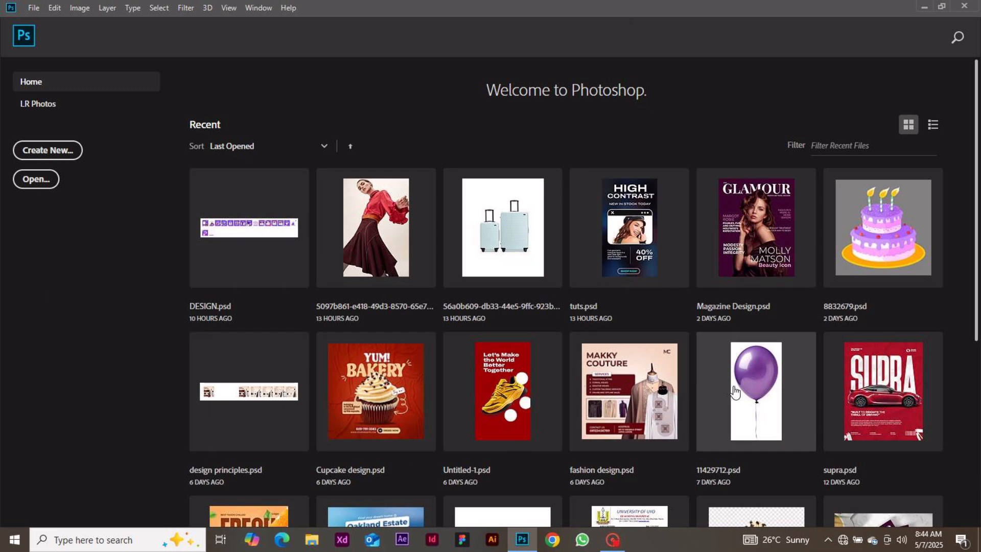
Try to open the recent file 11429712.psd, dismiss the missing-file alert, and cancel browsing
left_click(756, 391)
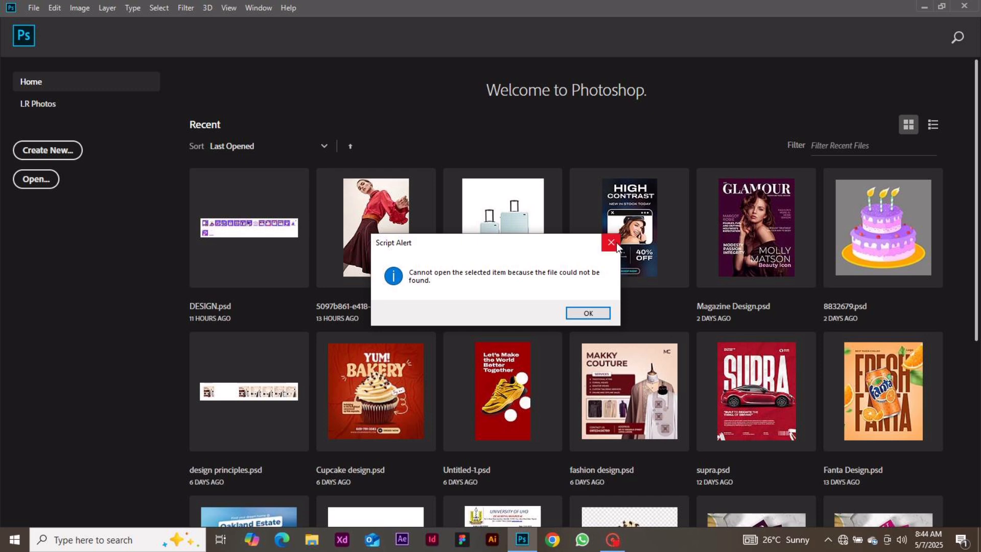
left_click(611, 242)
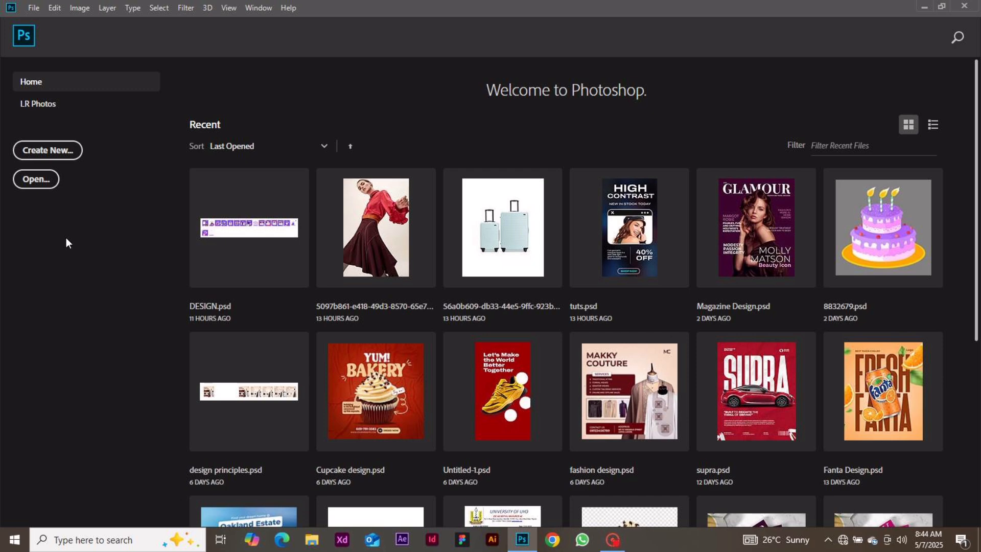
left_click(34, 183)
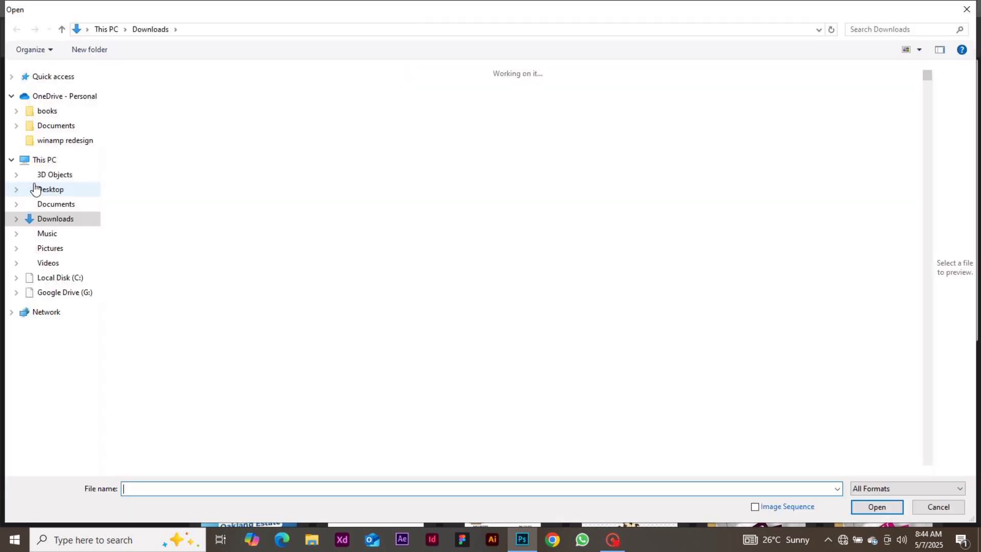
left_click(976, 10)
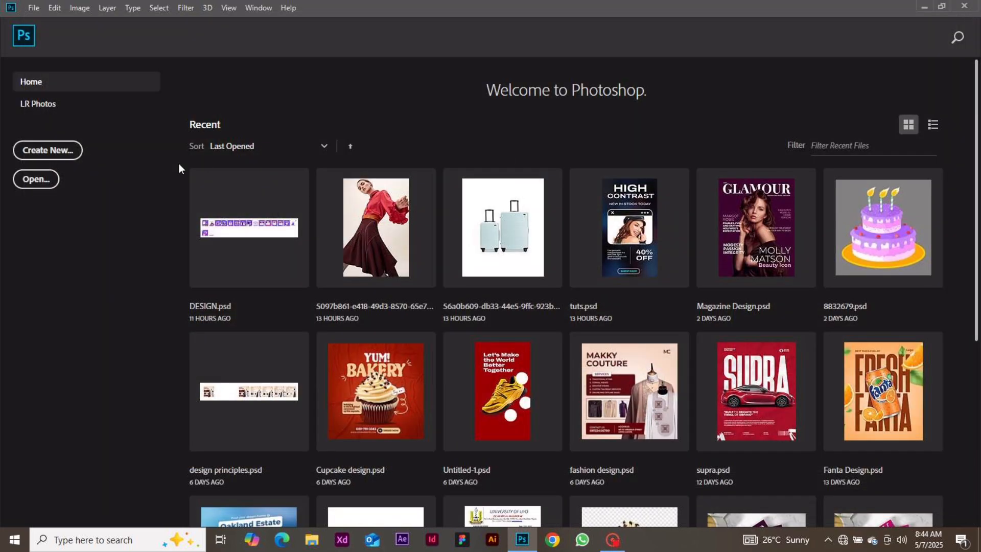
Start a new document, compare Saved and Recent presets, then show the blank Print presets
left_click(64, 154)
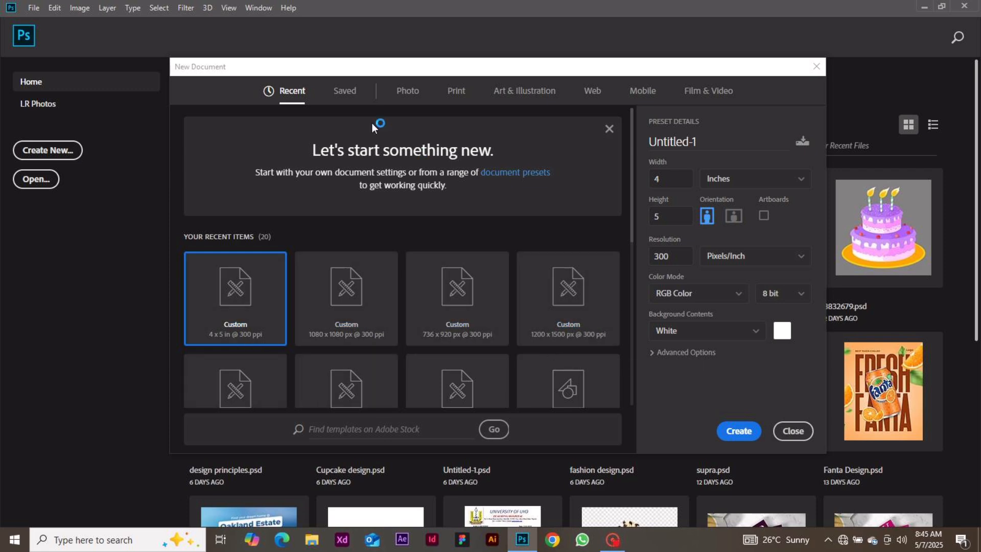
left_click(344, 94)
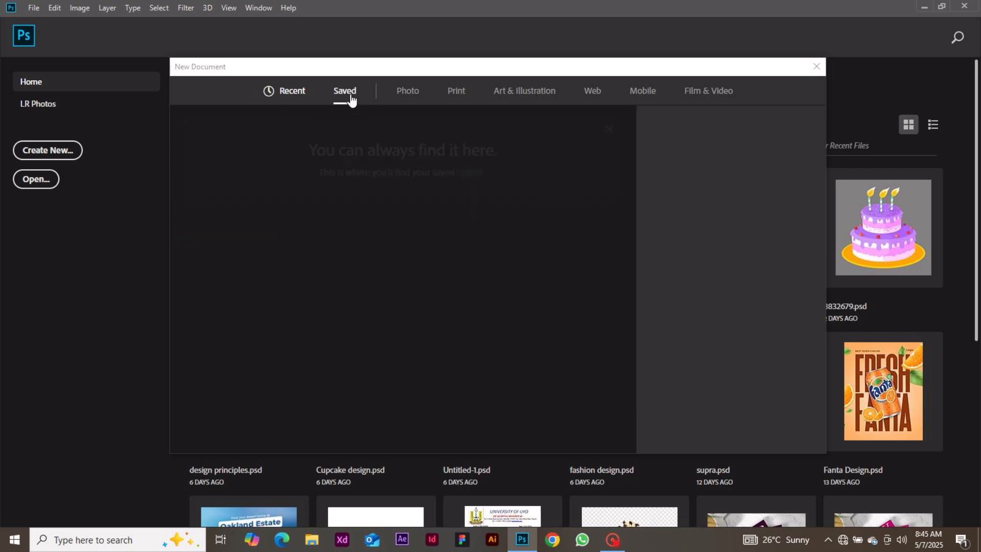
left_click(296, 94)
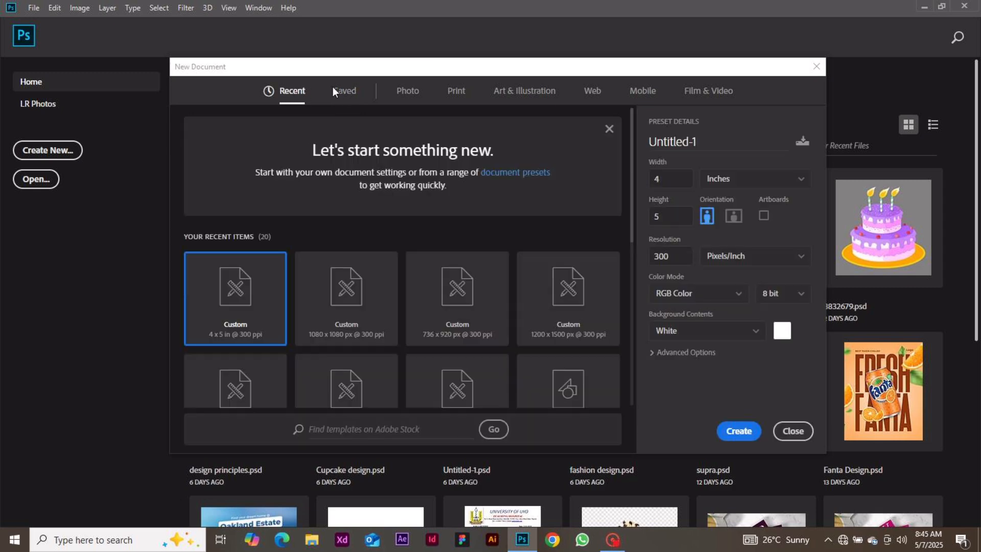
left_click(348, 97)
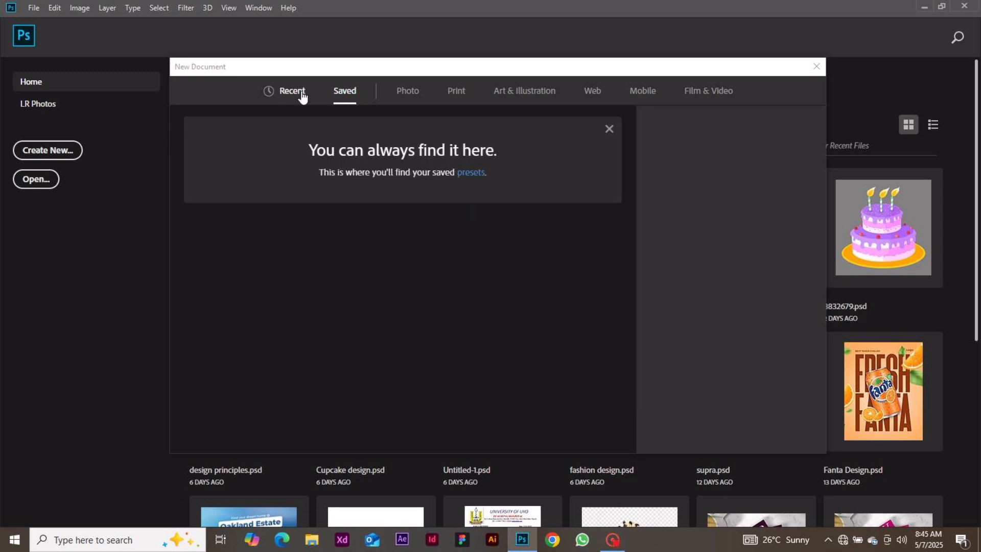
left_click(302, 96)
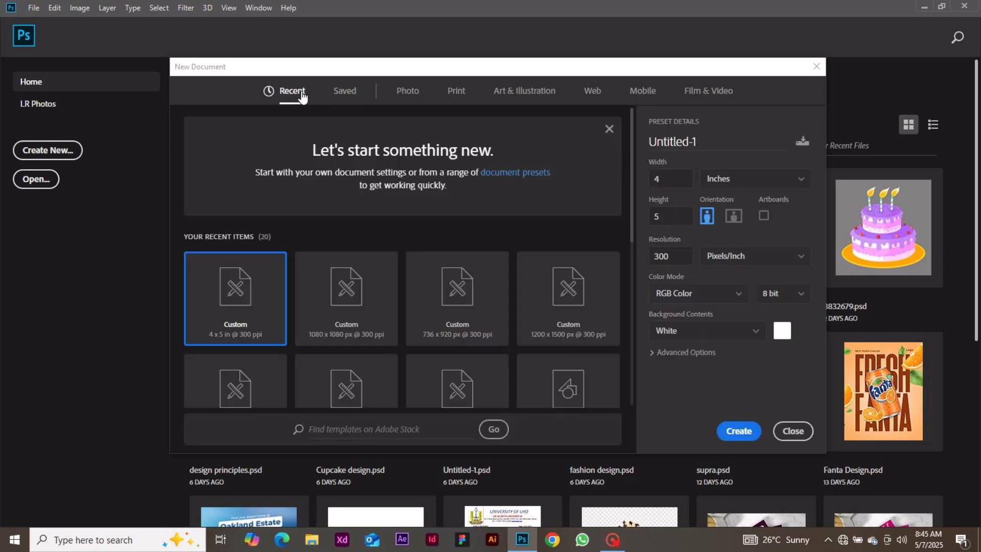
left_click(344, 92)
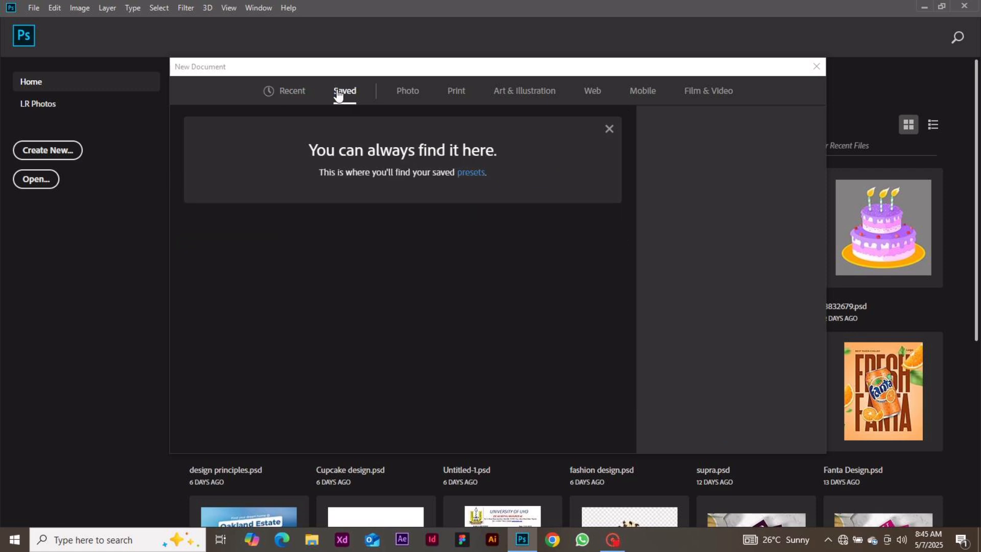
left_click(292, 96)
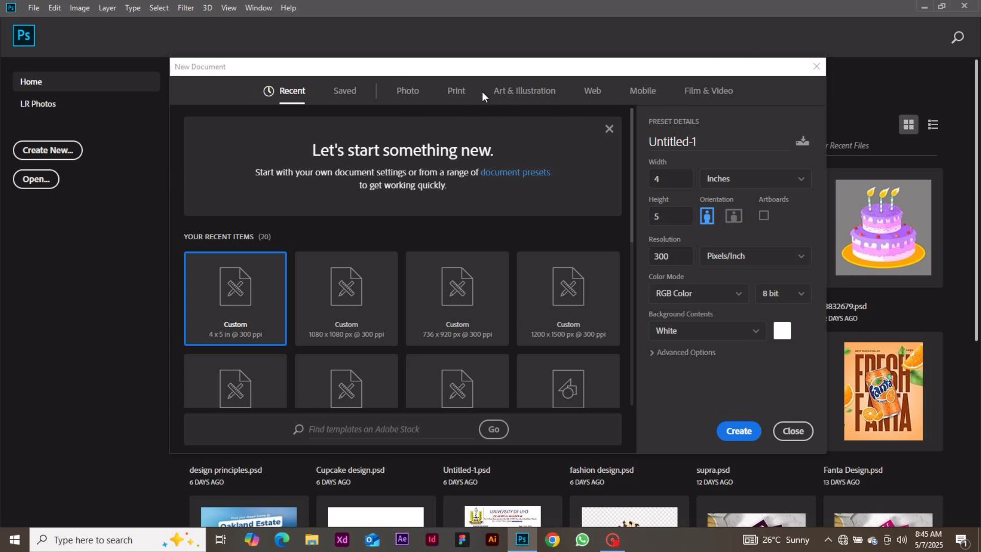
left_click(454, 94)
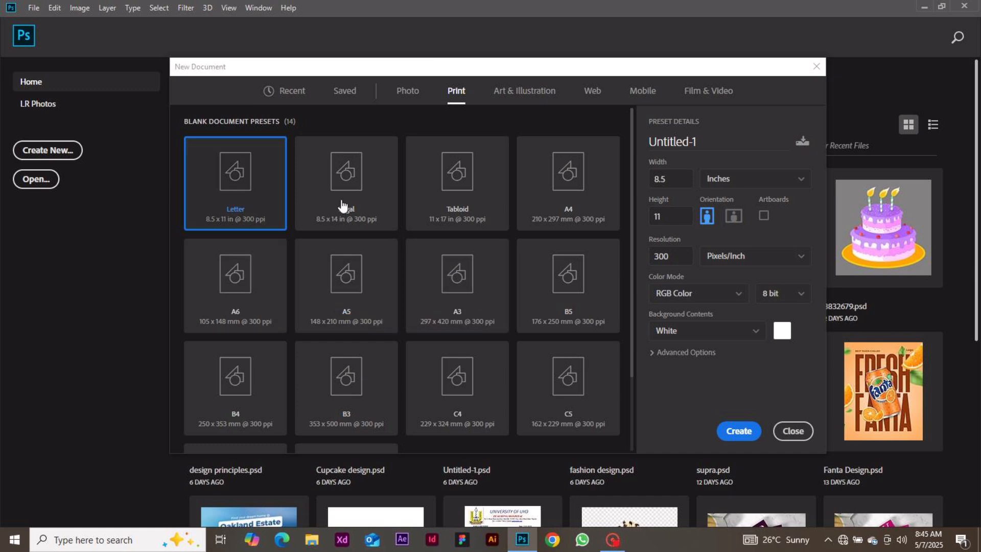
Return to the Recent presets and rename Untitled-1 to 'new work'
left_click(290, 95)
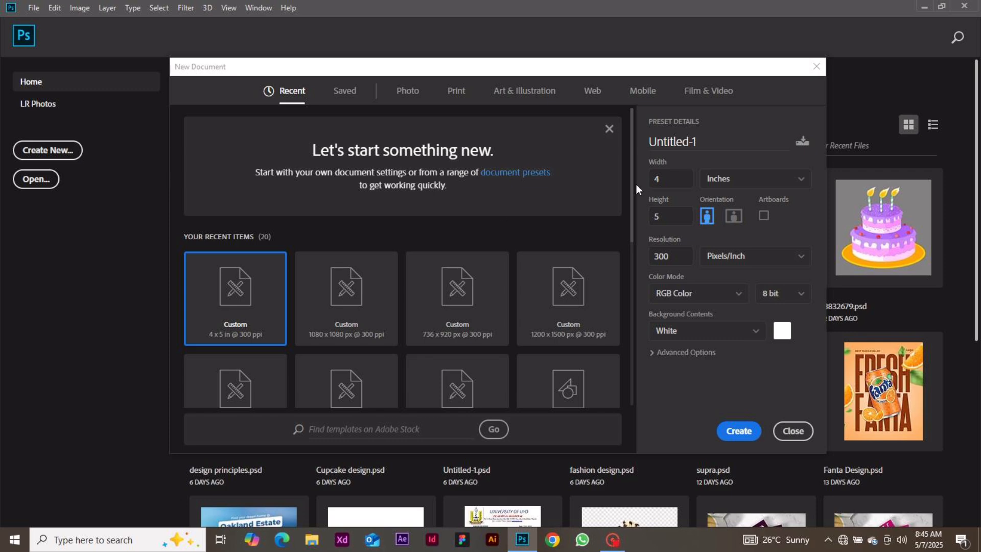
double_click(705, 143)
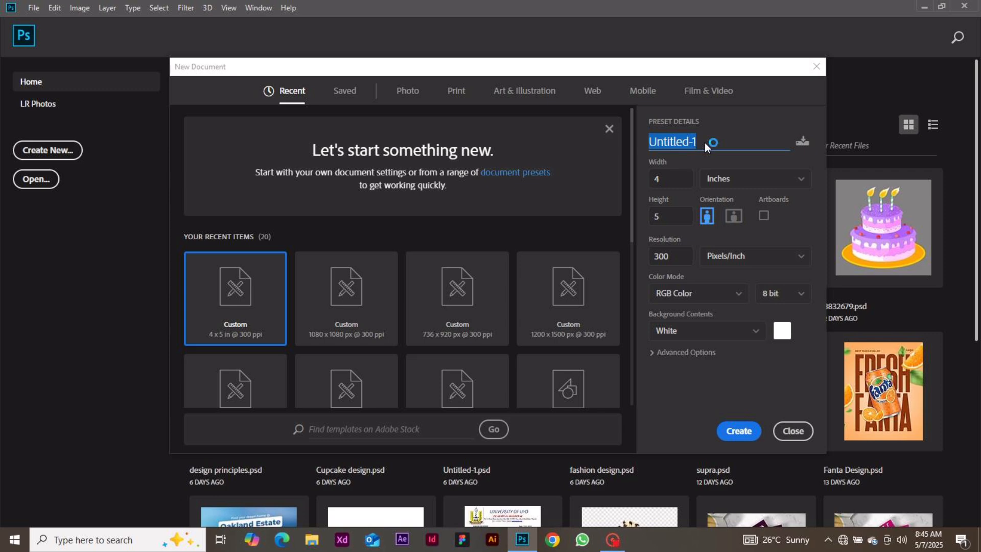
type("new woe")
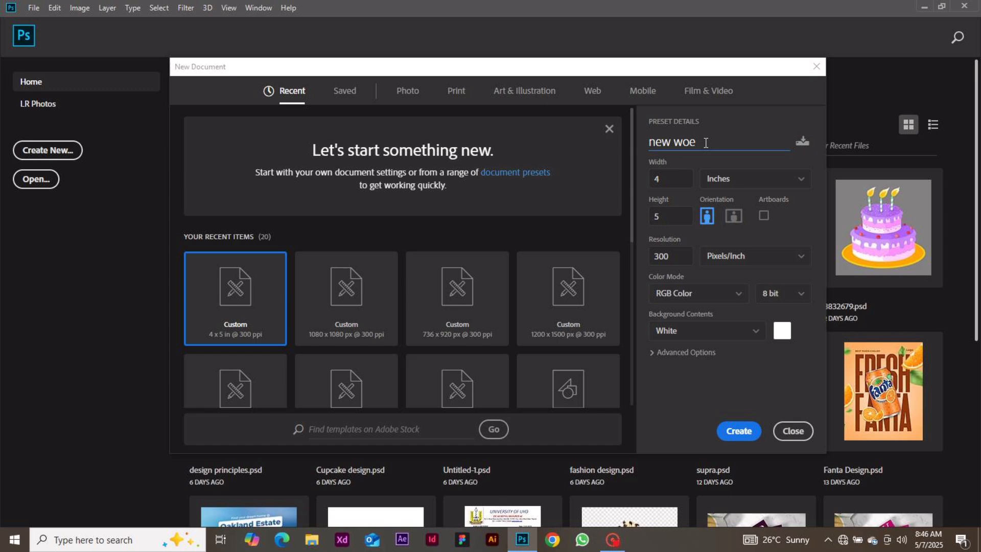
key("BackSpace")
type("rk")
left_click(741, 178)
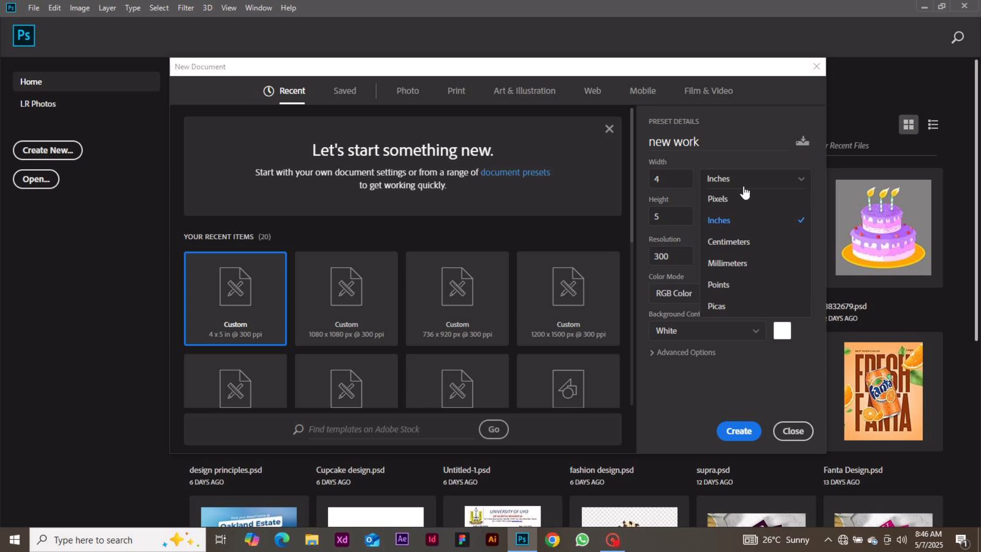
Apply the 1080 x 1080 px preset, keep RGB Color and portrait, and create the document
left_click(365, 320)
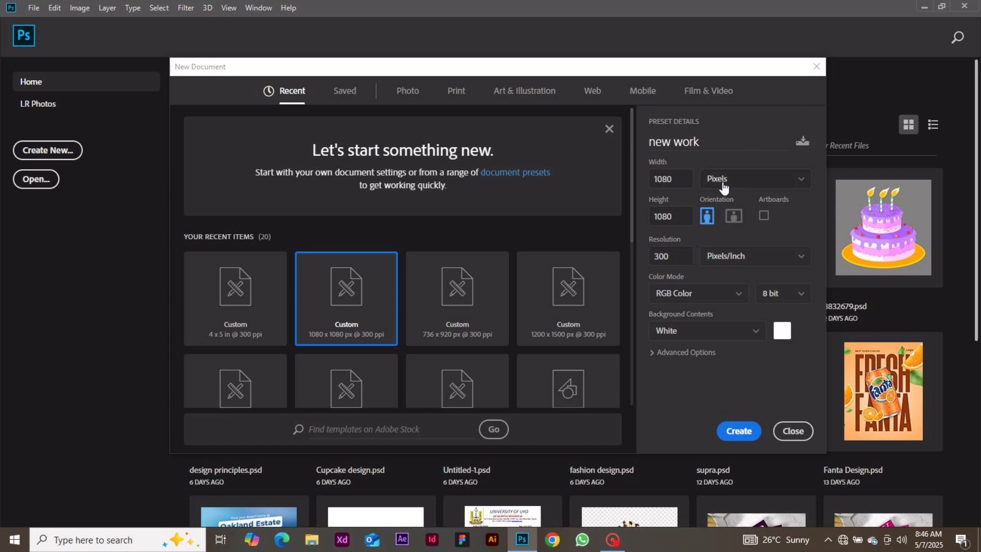
left_click(677, 301)
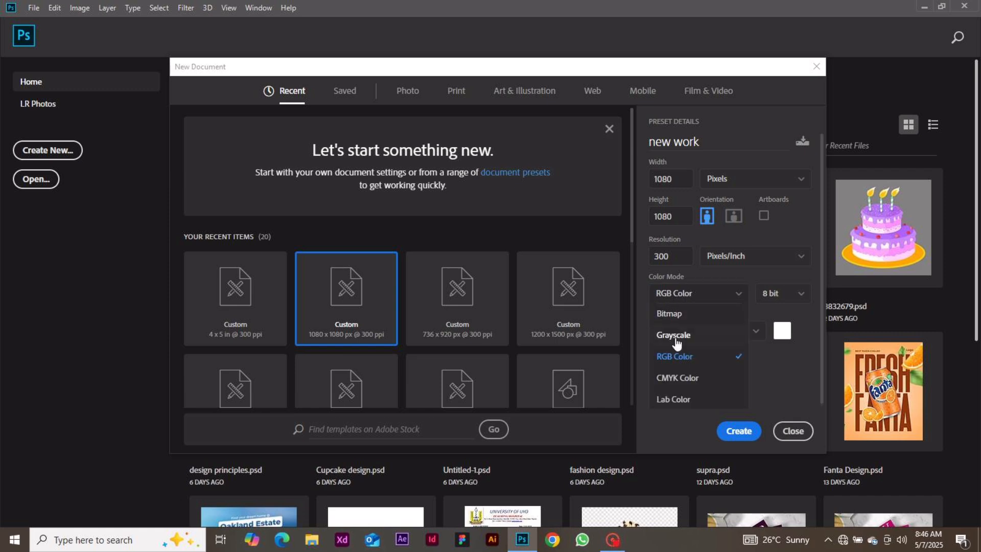
left_click(659, 378)
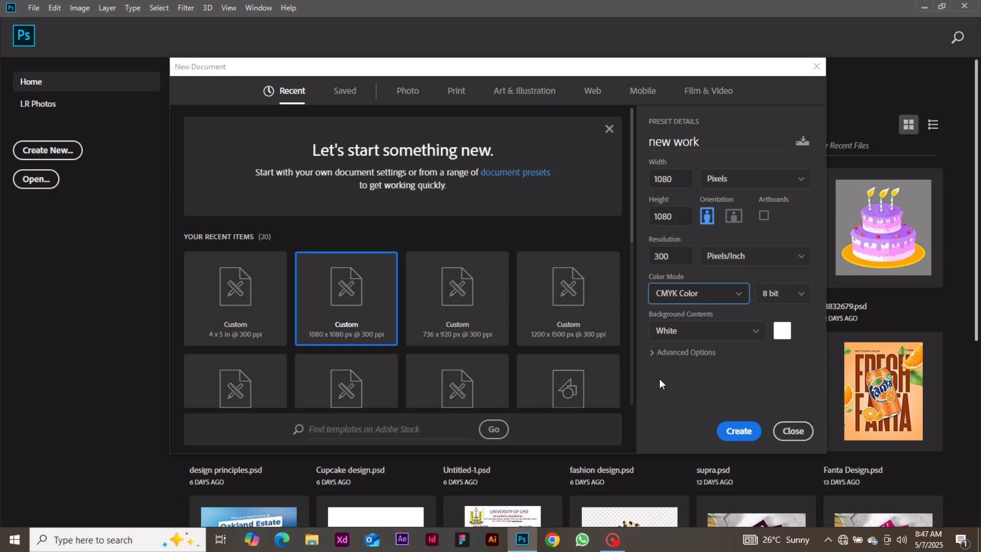
left_click(670, 298)
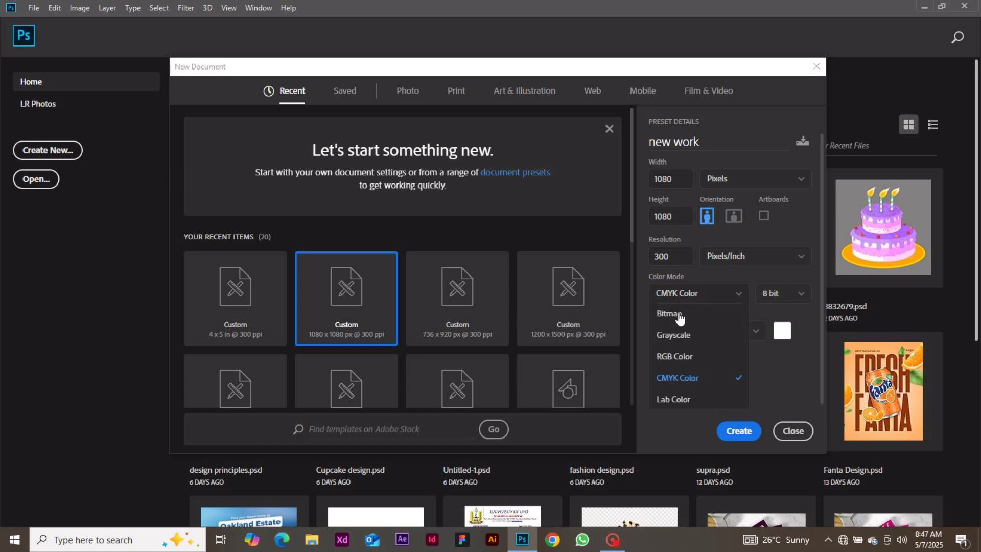
left_click(662, 354)
left_click(704, 273)
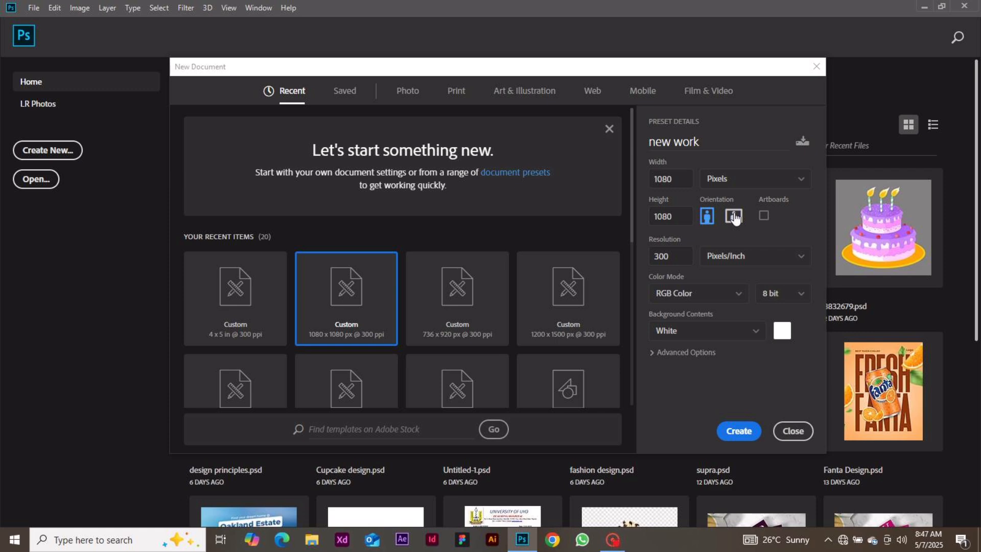
left_click(707, 226)
left_click(739, 431)
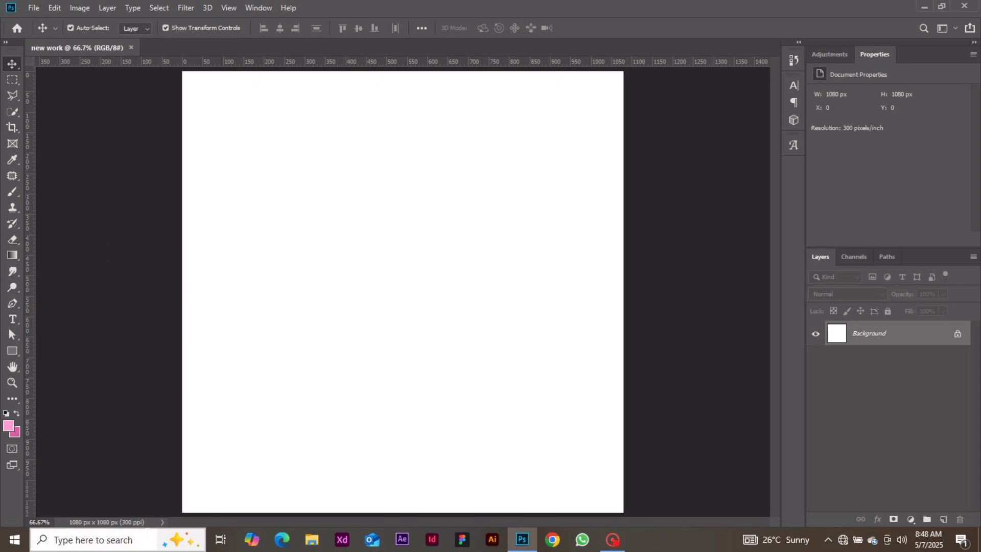
Switch the status bar readout to Document Profile, then to Document Sizes (Doc: 3.34M/0 bytes)
left_click(163, 521)
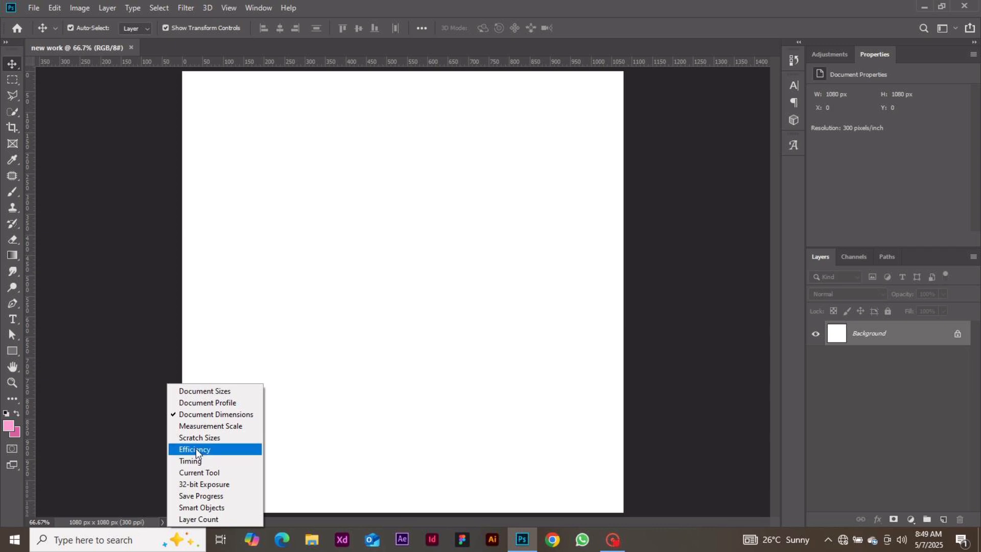
left_click(235, 404)
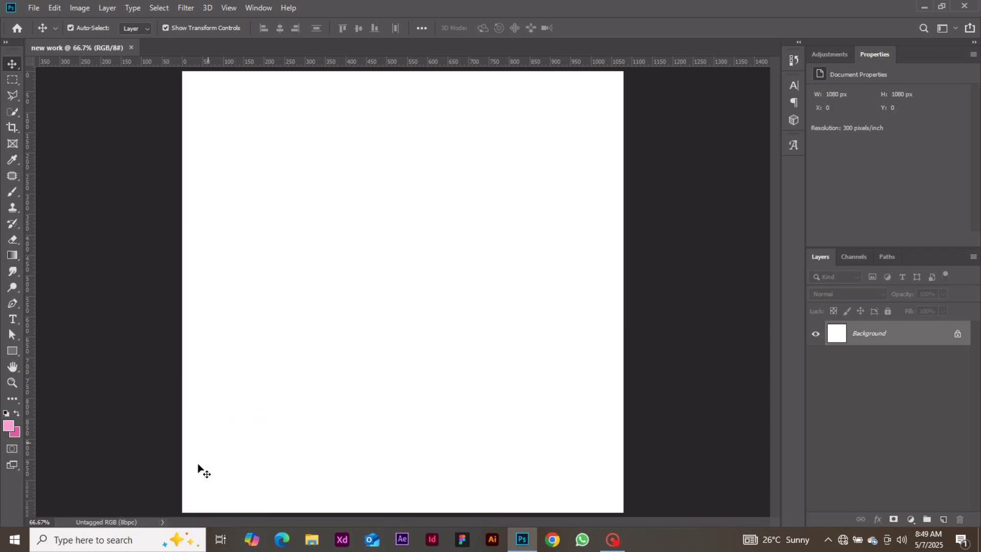
left_click(161, 521)
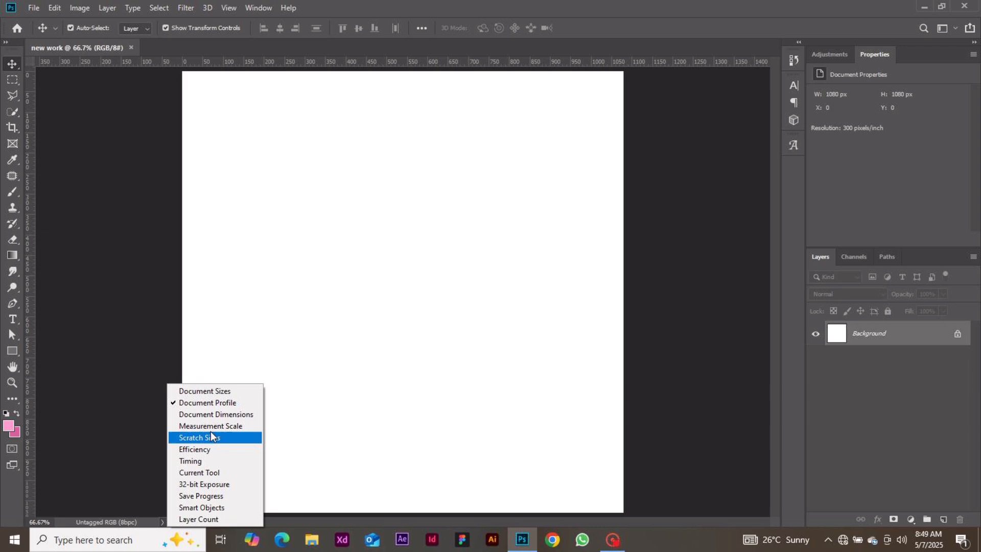
left_click(223, 392)
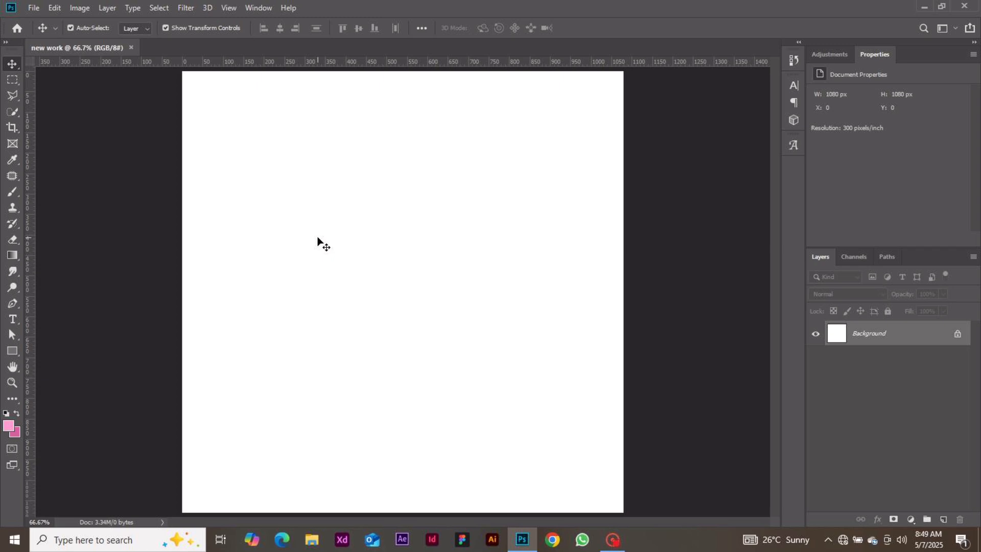
Check the Move tool's alternative tools, then bring up the File menu
right_click(20, 67)
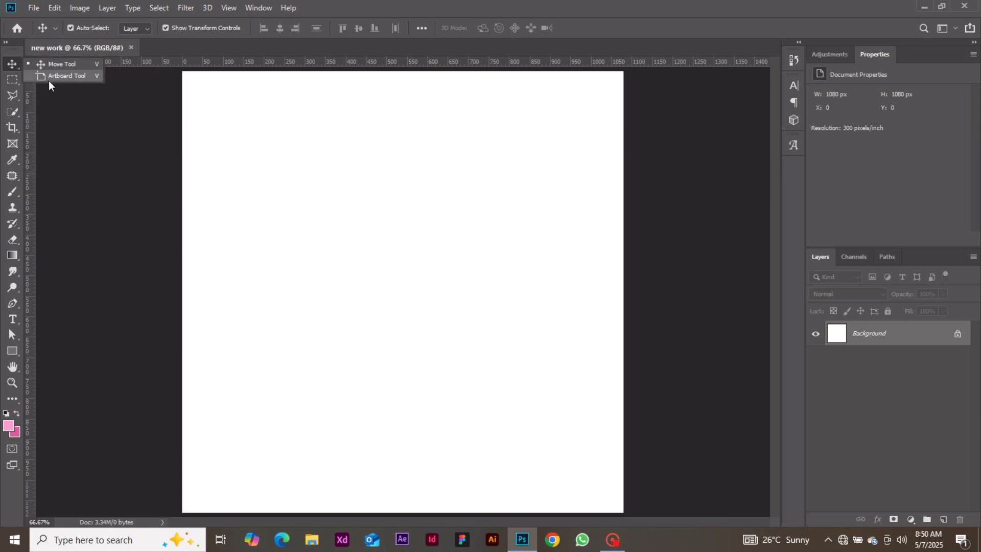
left_click(15, 67)
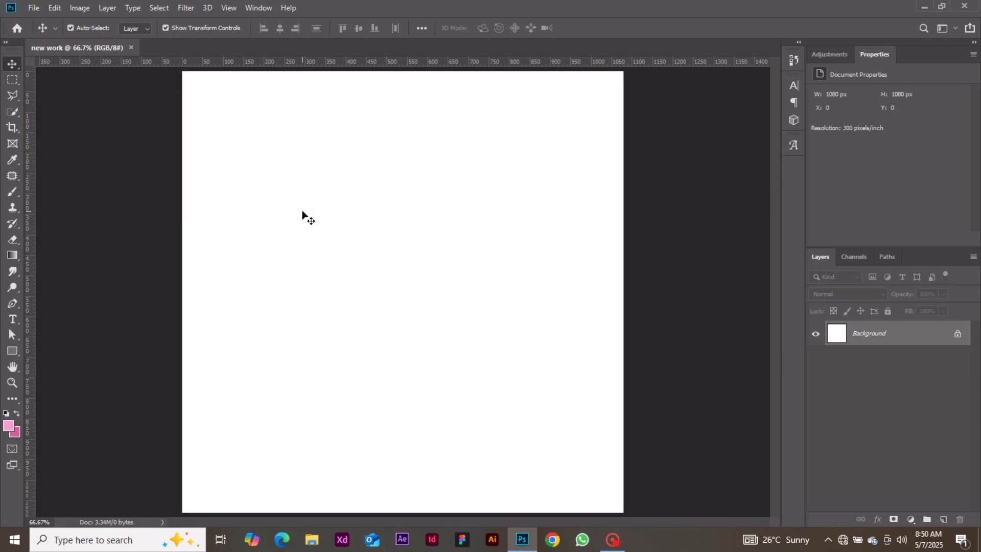
left_click(32, 8)
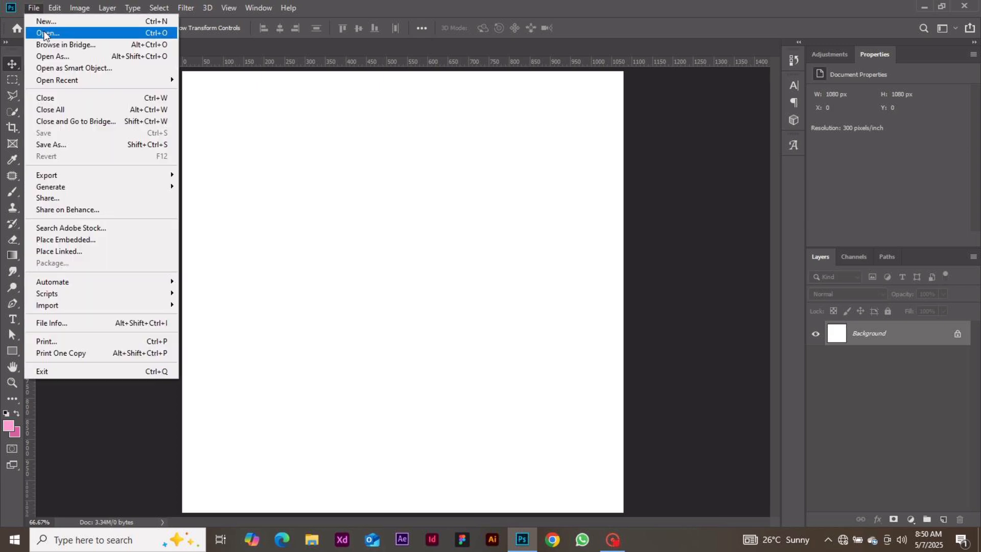
Open the red-blouse model photo from Downloads, then return to the 'new work' tab
left_click(44, 34)
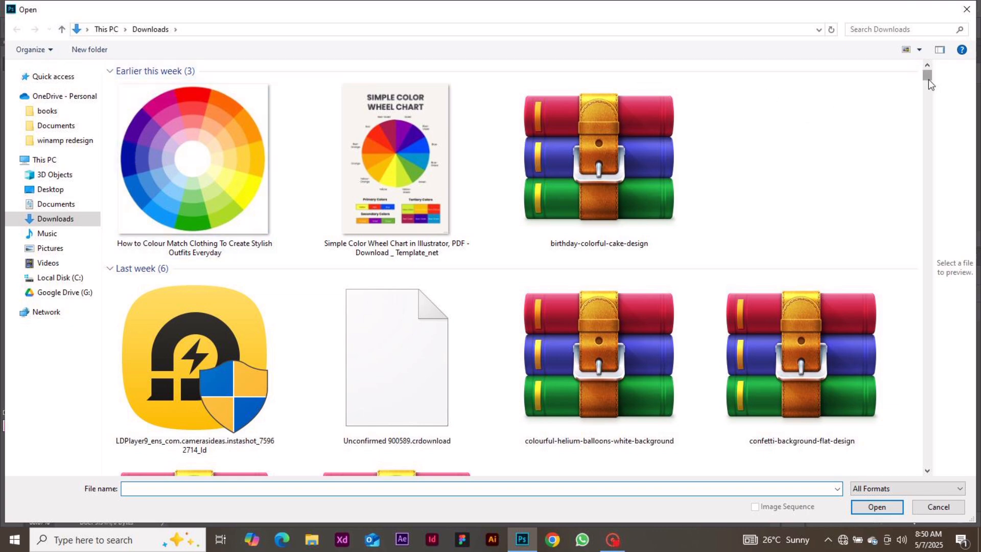
left_click_drag(928, 79, 926, 98)
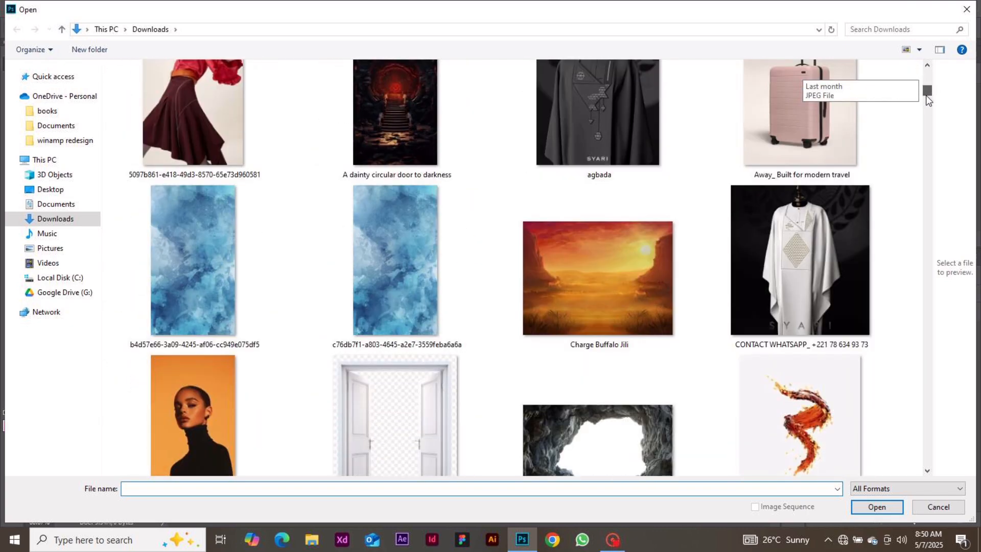
left_click(189, 110)
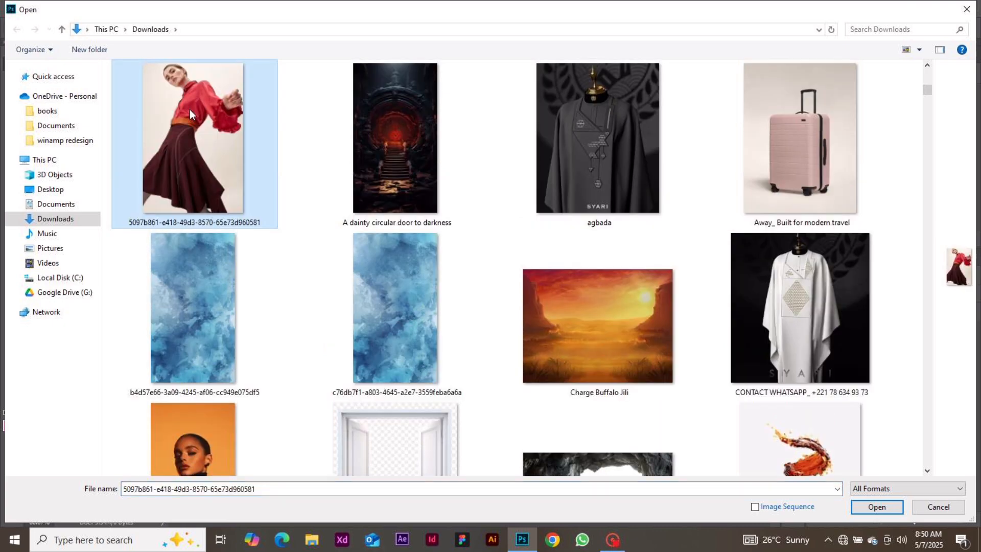
double_click(189, 110)
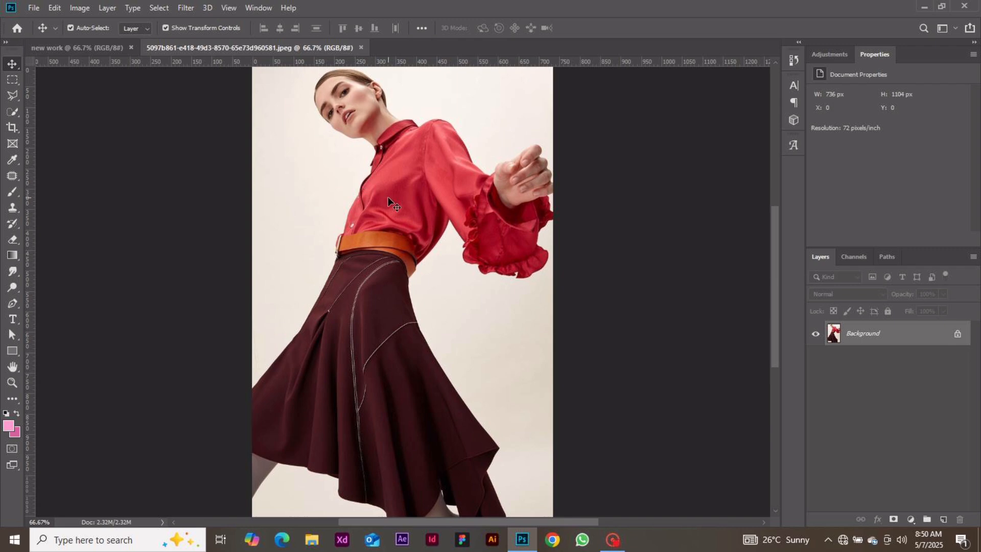
left_click(100, 53)
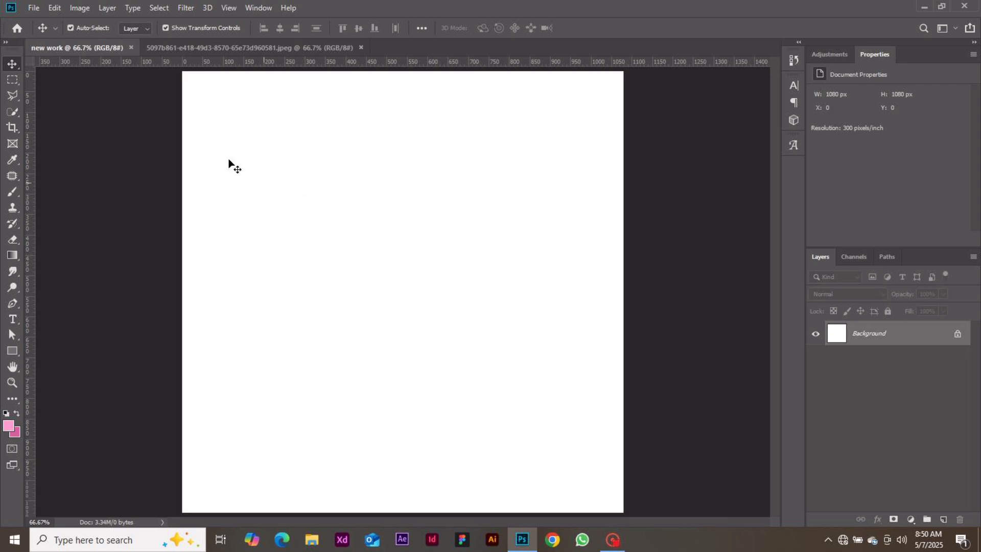
Place the red-blouse photo into 'new work' as an embedded 720 x 1080 px layer
left_click(32, 9)
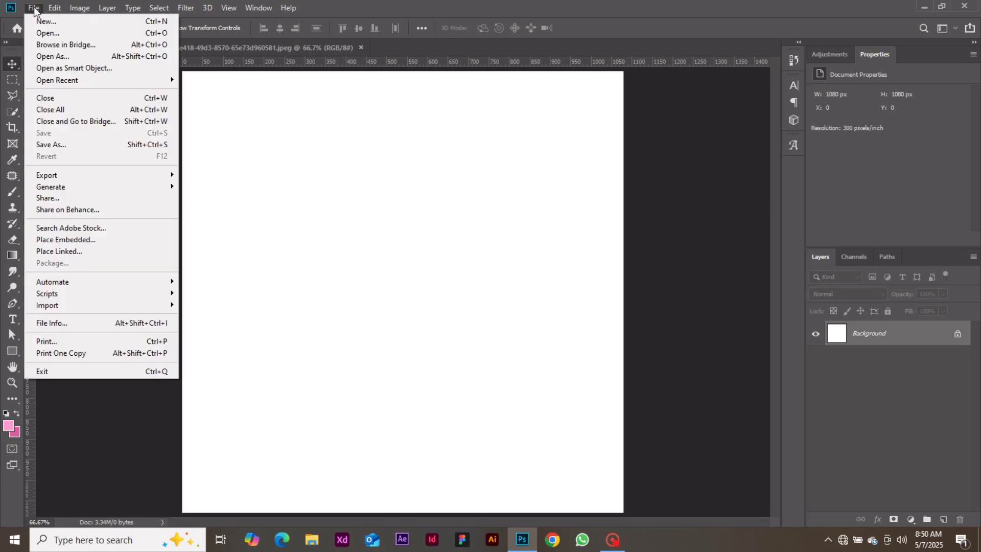
left_click(84, 239)
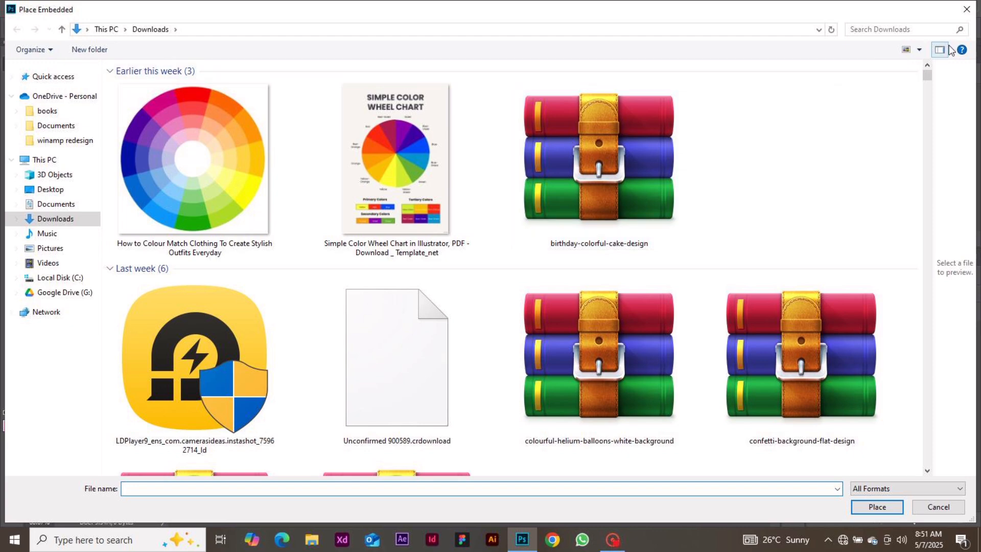
left_click_drag(927, 77, 926, 88)
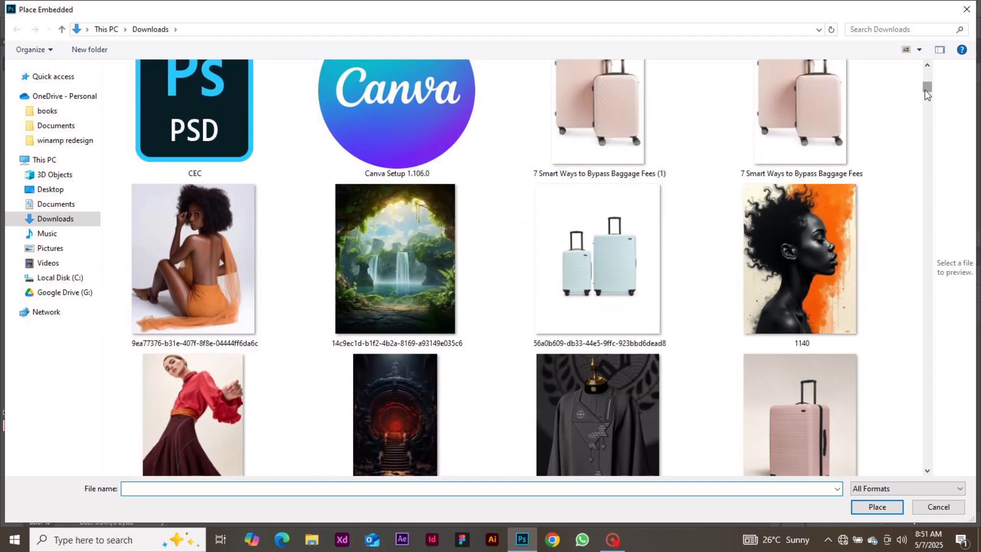
double_click(171, 400)
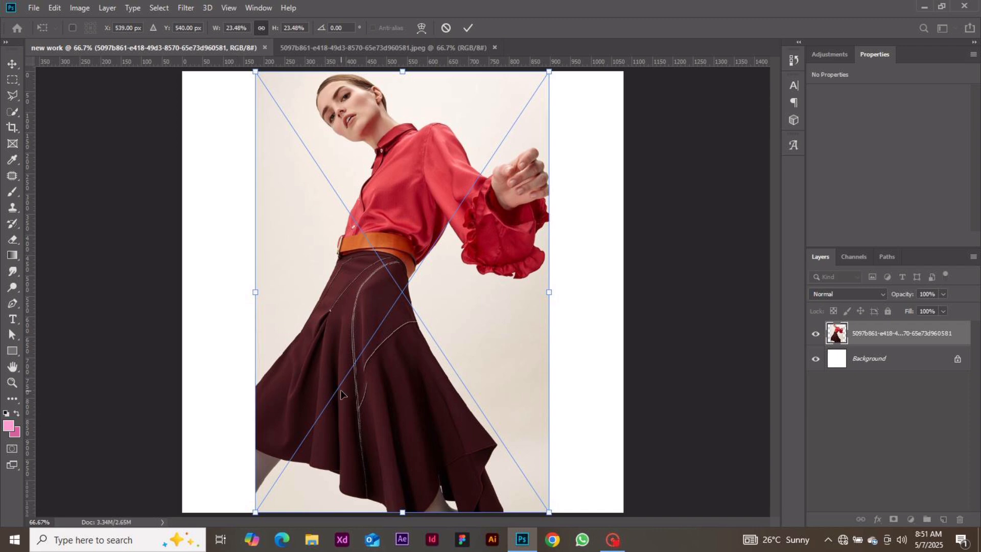
left_click(471, 27)
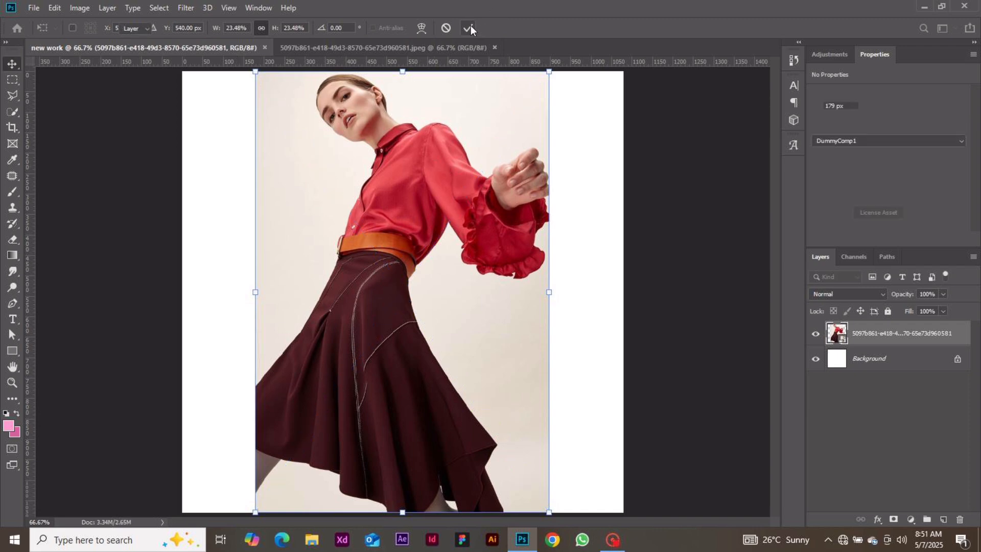
left_click(169, 320)
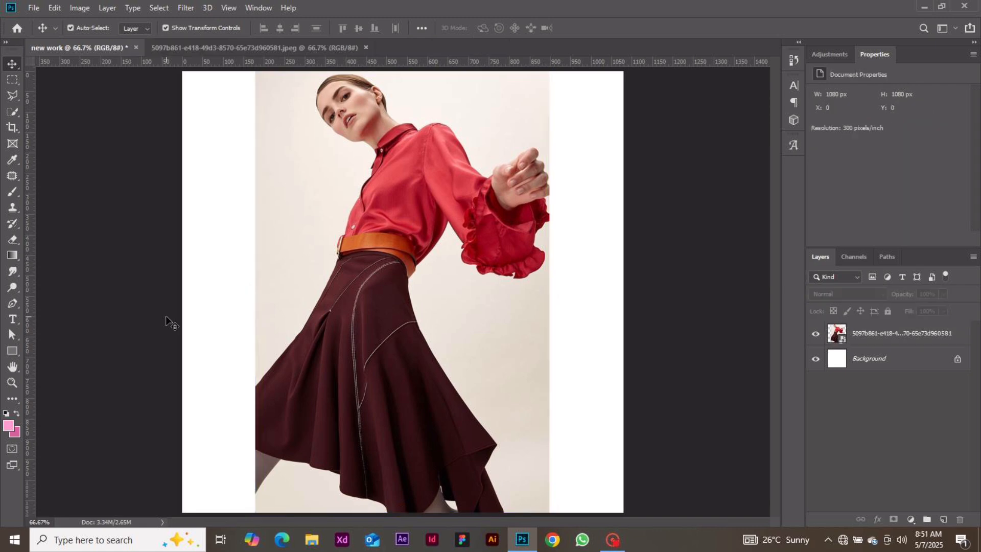
left_click(13, 81)
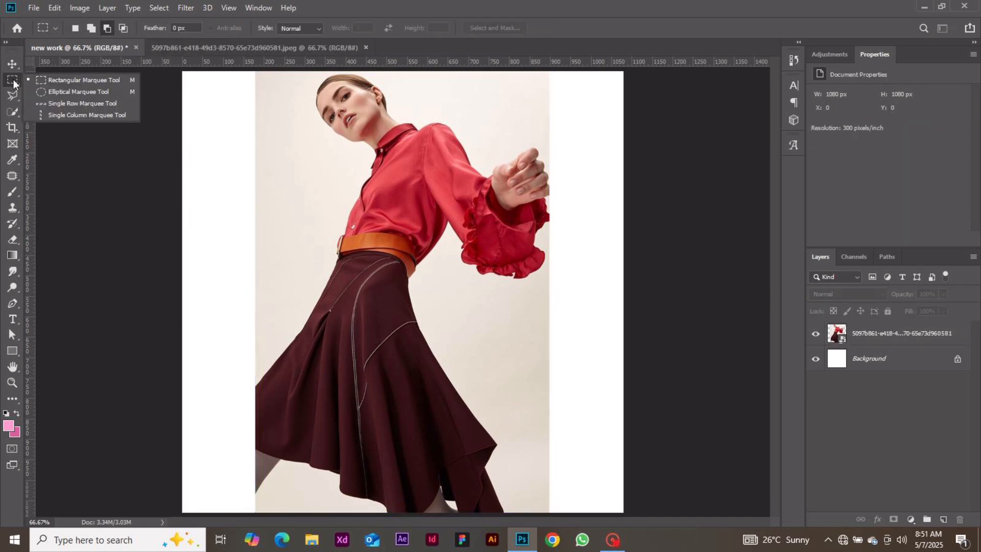
left_click(14, 84)
left_click(14, 84)
left_click(13, 83)
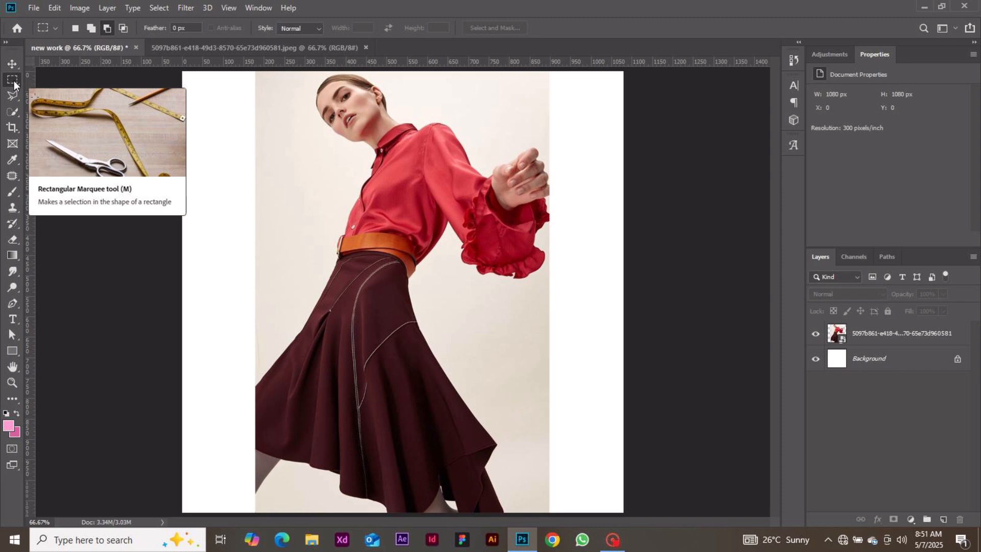
left_click(14, 83)
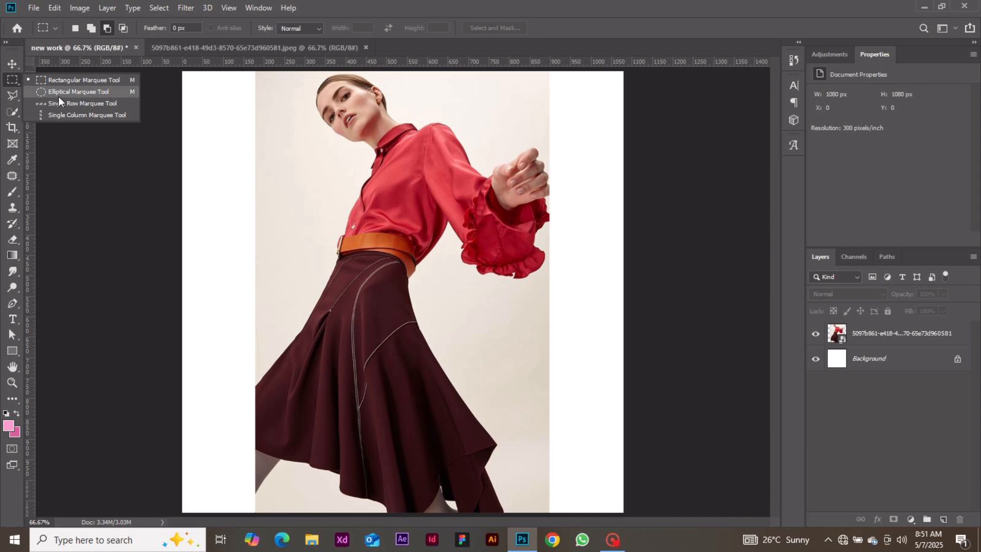
left_click(14, 85)
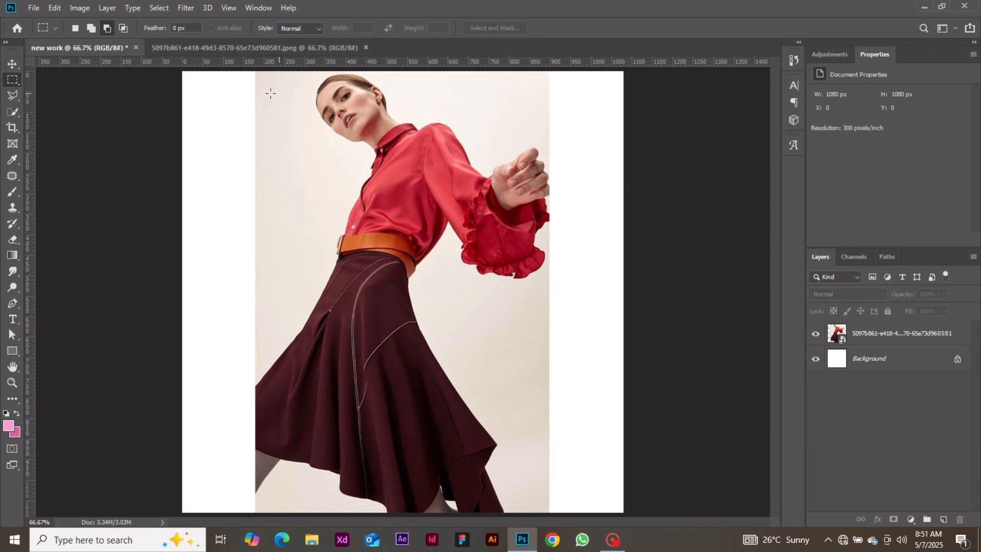
left_click_drag(257, 92, 361, 266)
left_click(862, 331)
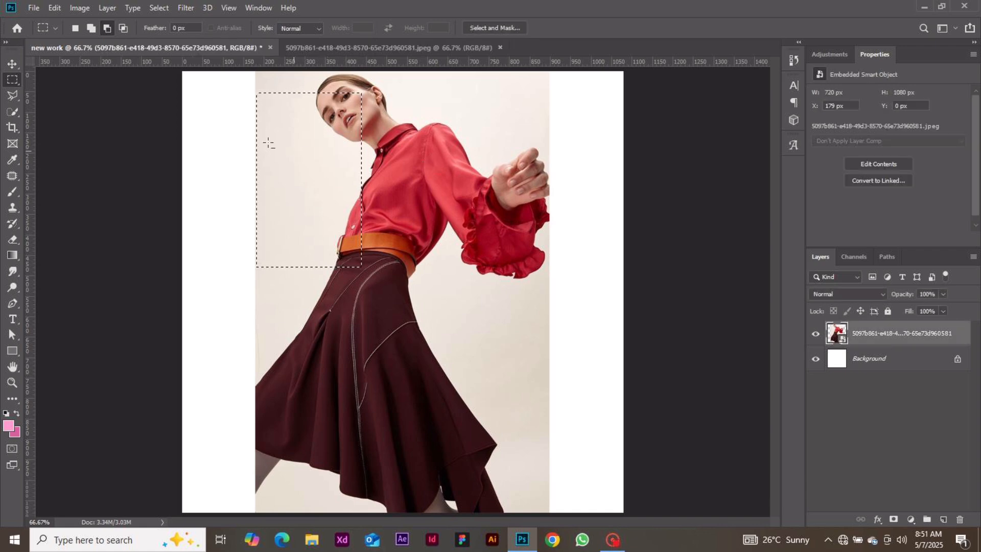
left_click(12, 63)
left_click_drag(282, 146, 312, 143)
key("ctrl+z")
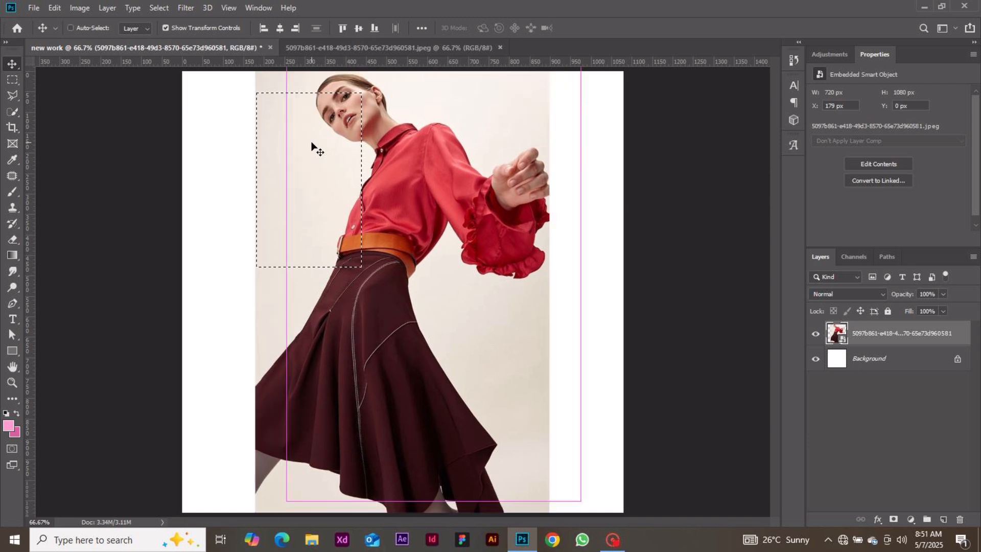
key("ctrl+d")
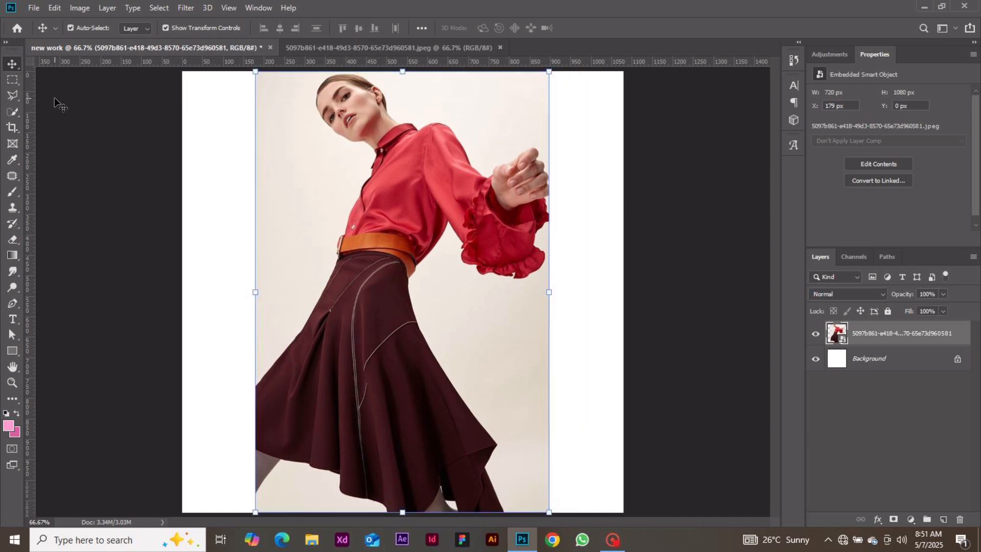
left_click(18, 79)
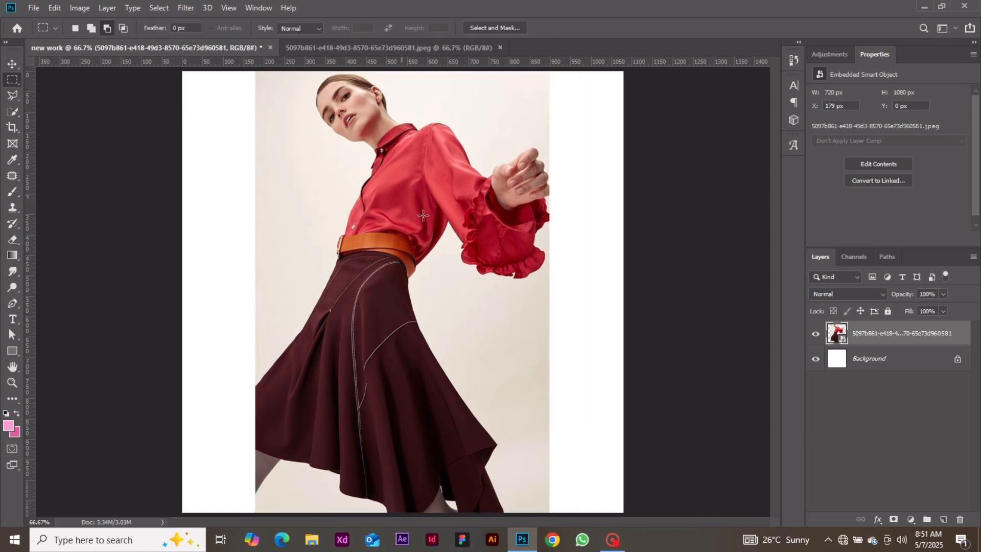
left_click_drag(402, 198, 547, 465)
key("ctrl+j")
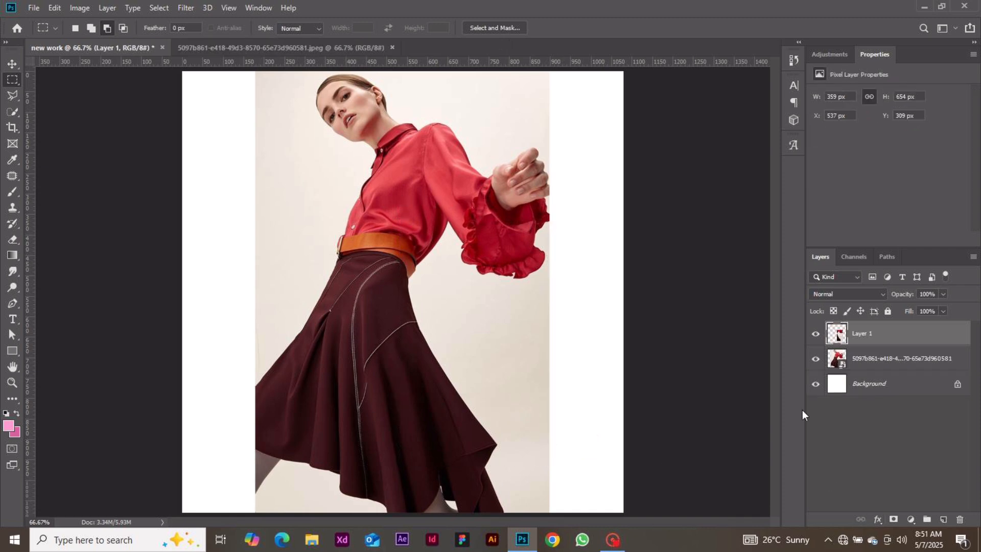
left_click(816, 361)
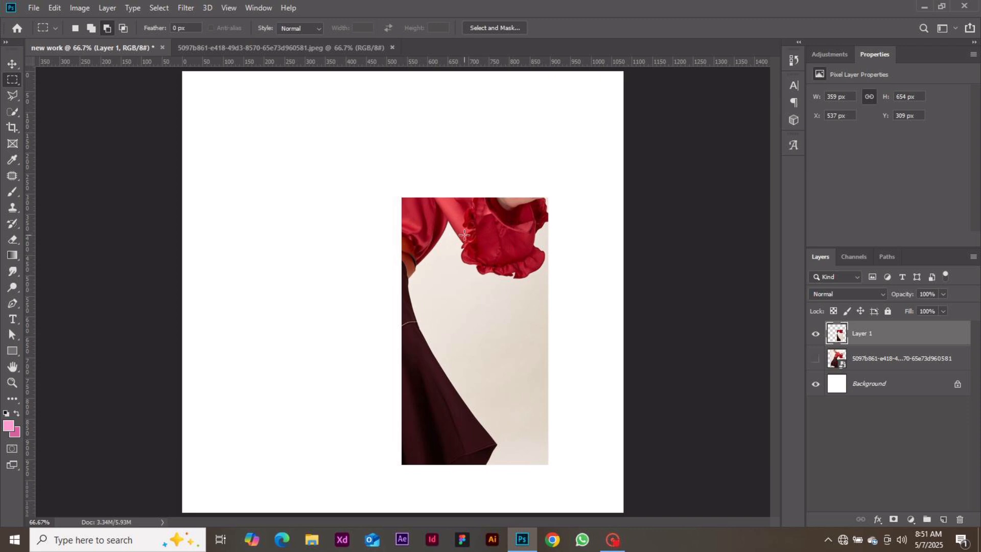
left_click(816, 359)
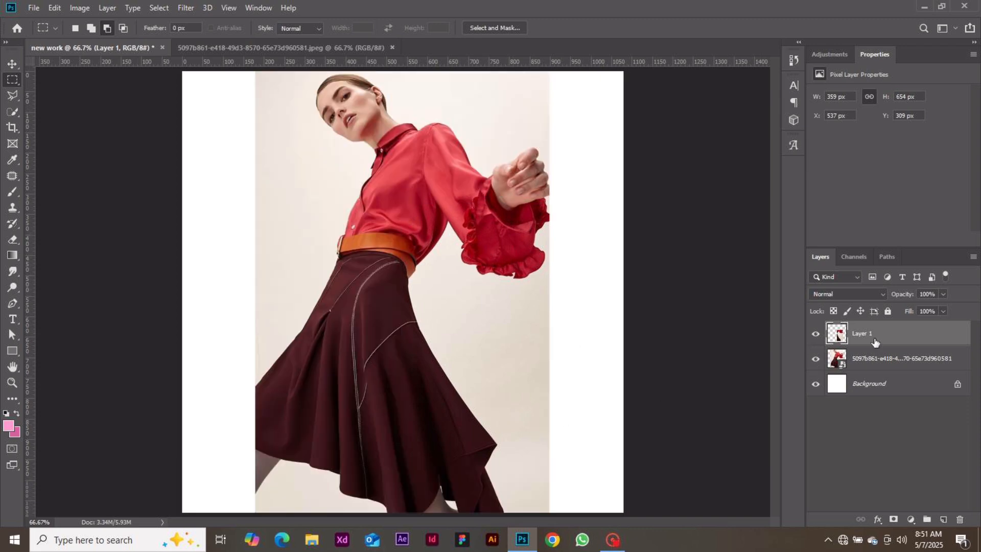
key("Delete")
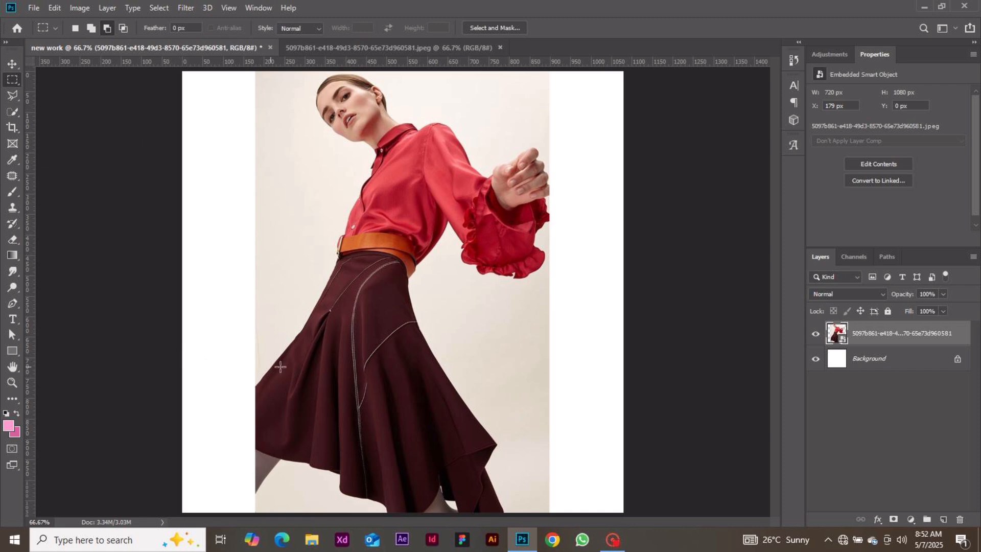
Draw a Polygonal Lasso selection along the skirt's left edge
left_click(15, 97)
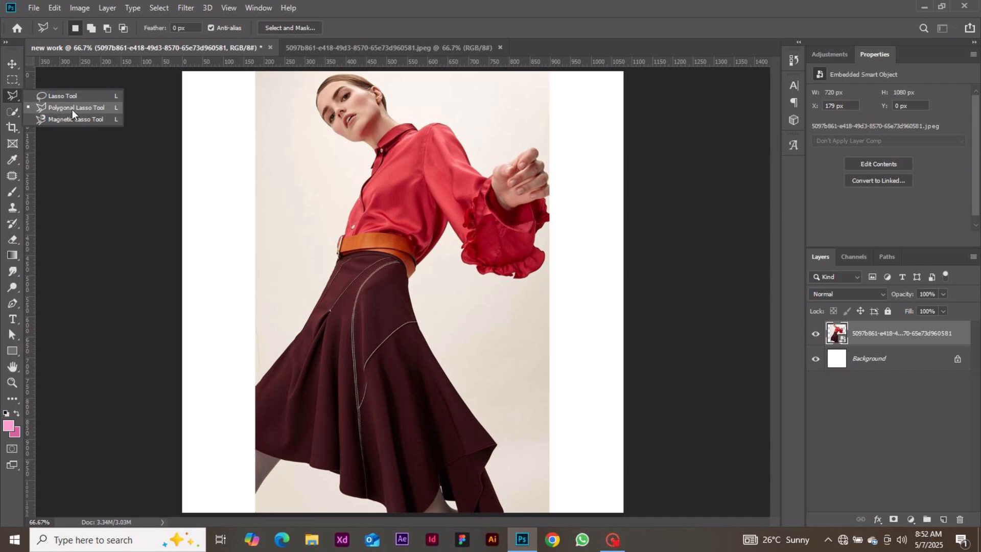
left_click(16, 96)
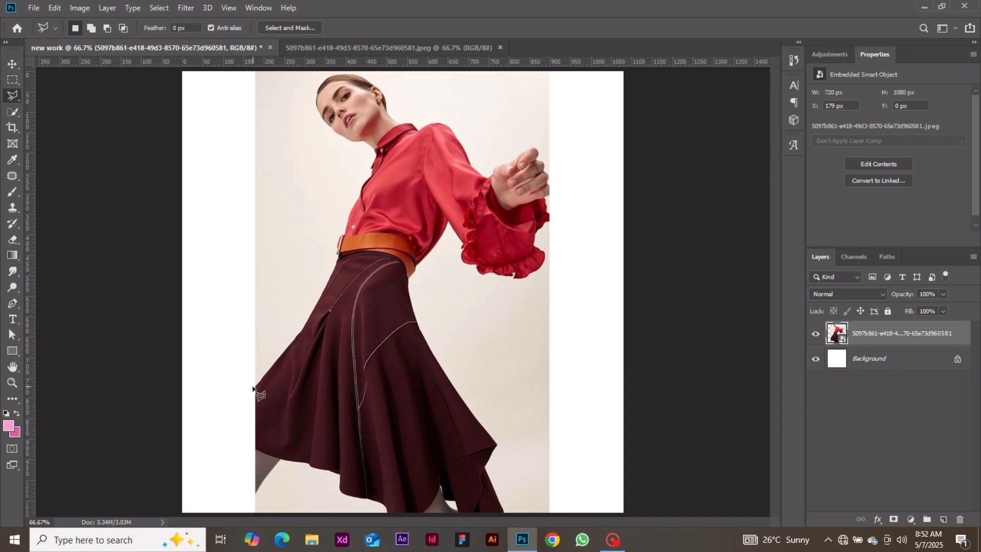
key("ctrl+plus")
key("ctrl+plus")
key("ctrl+minus")
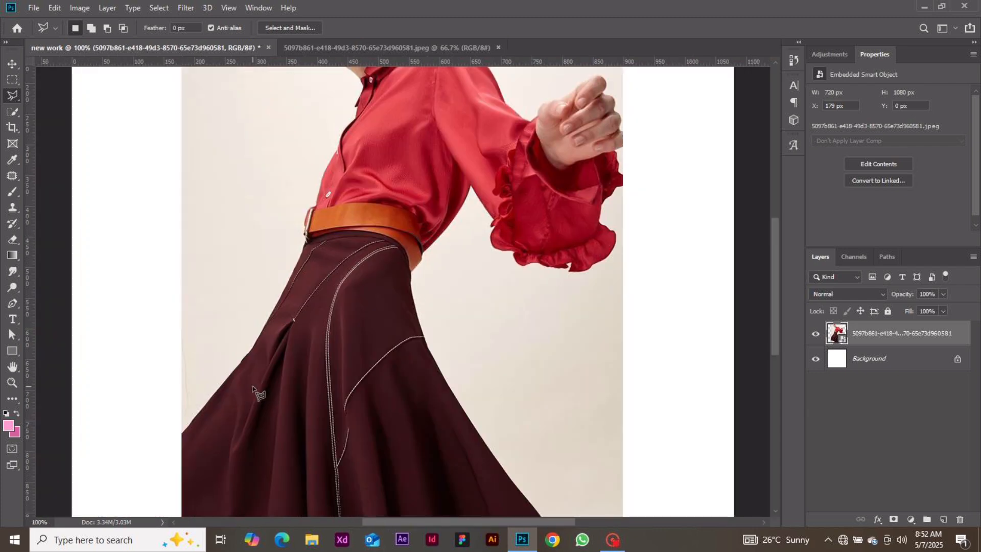
left_click(184, 435)
left_click(227, 377)
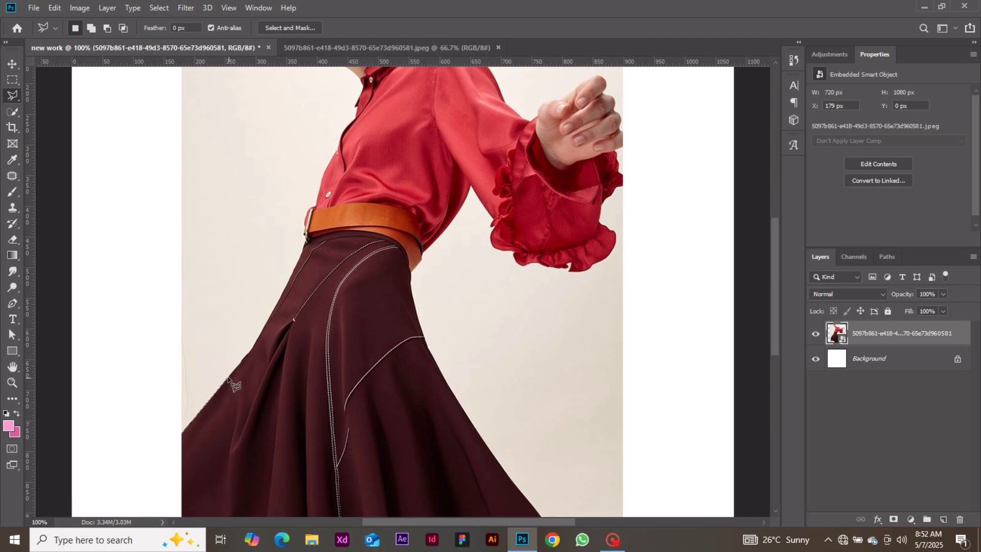
left_click(251, 351)
left_click(176, 237)
left_click(162, 412)
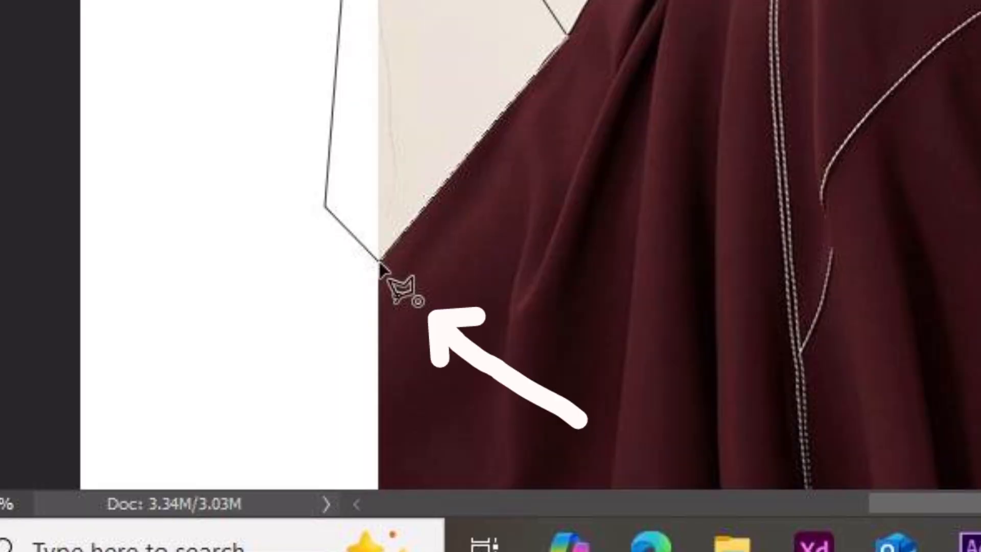
left_click(380, 262)
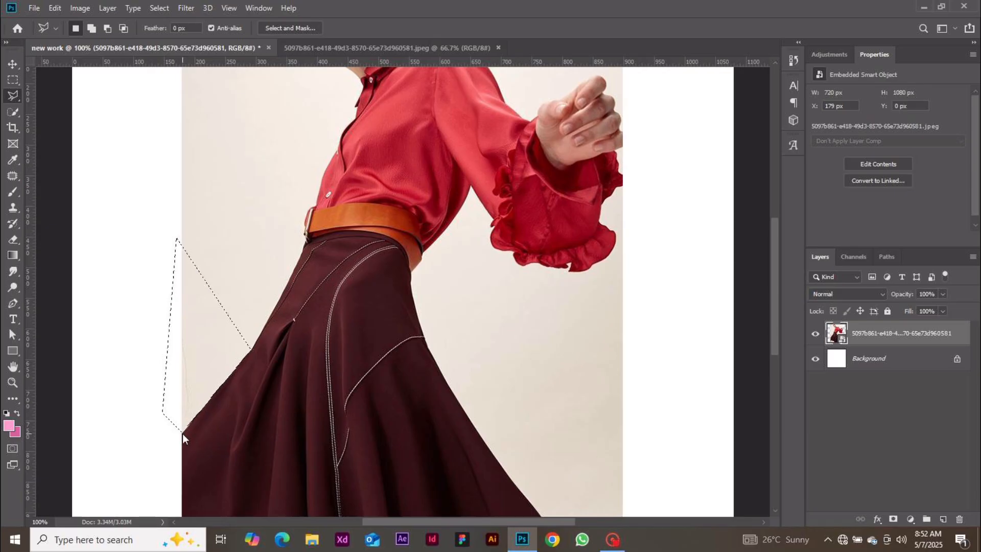
Cancel an accidental save, then clear the lasso selection with Ctrl+D
key("ctrl+s")
left_click(937, 506)
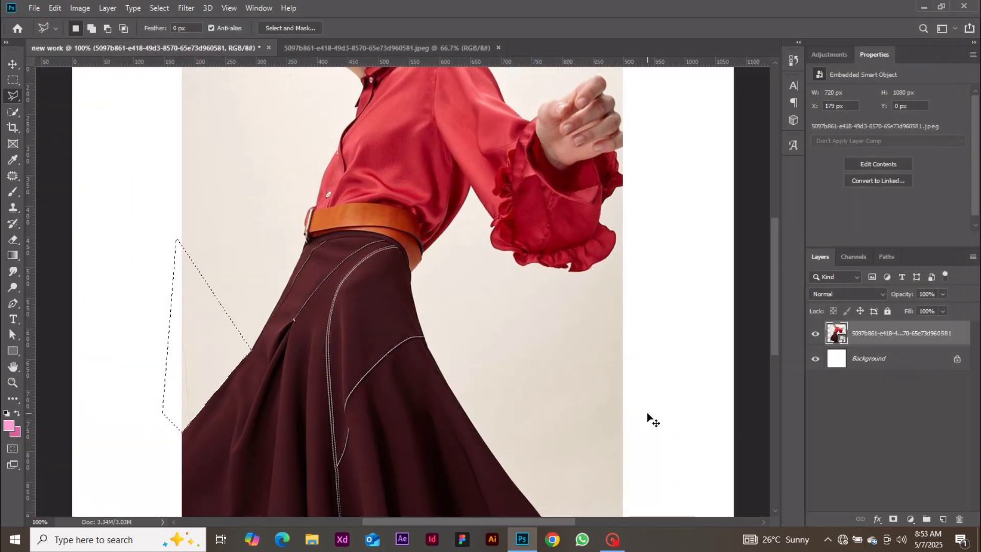
key("ctrl+d")
key("ctrl+z")
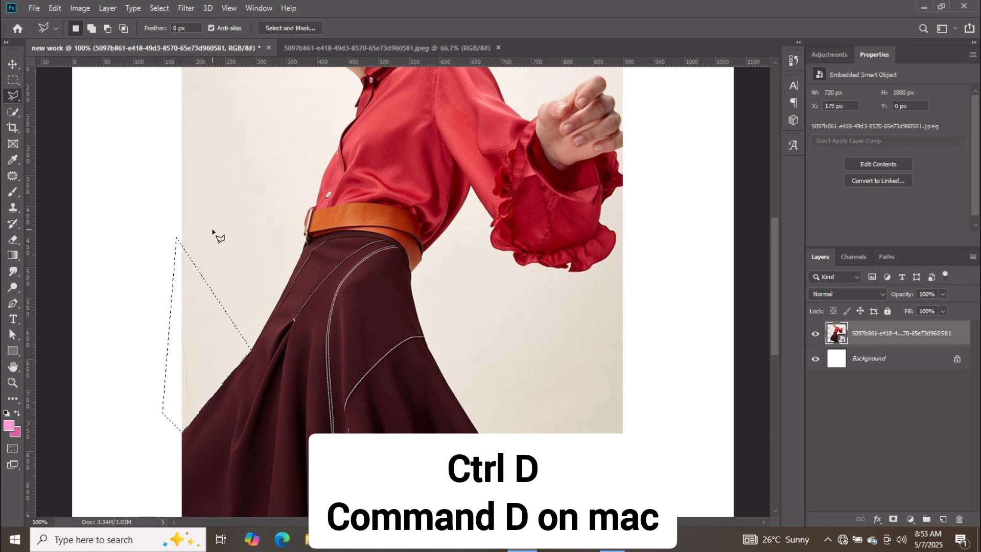
key("ctrl+d")
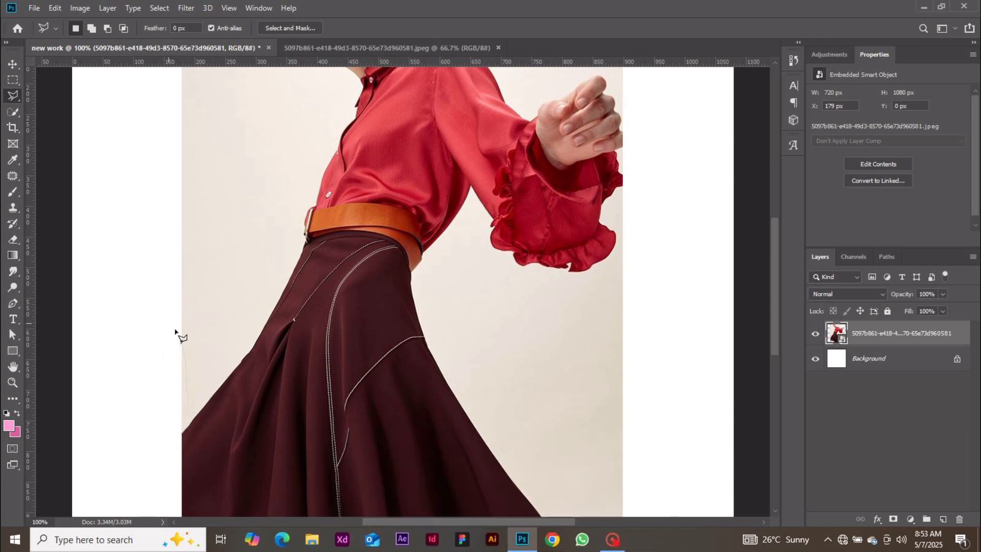
left_click(12, 116)
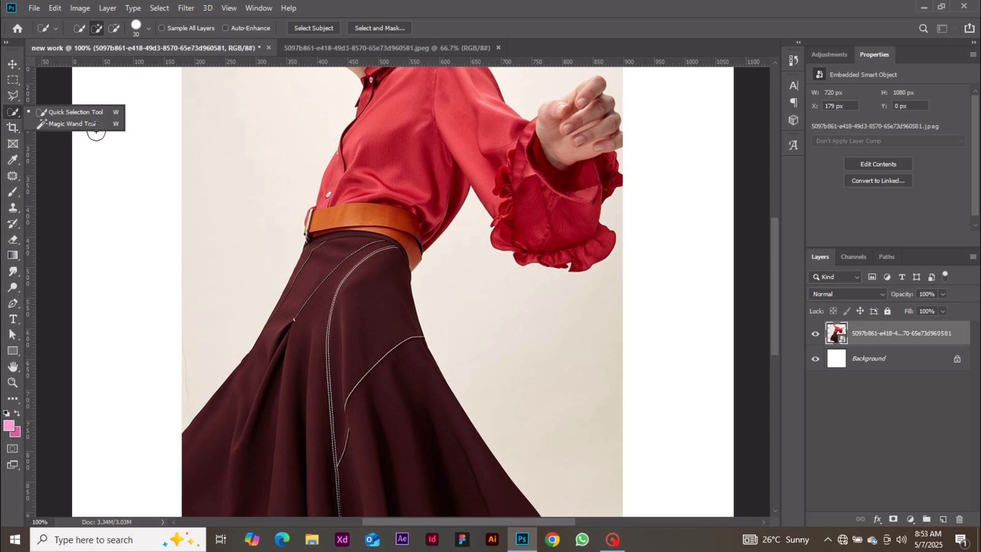
key("ctrl+minus")
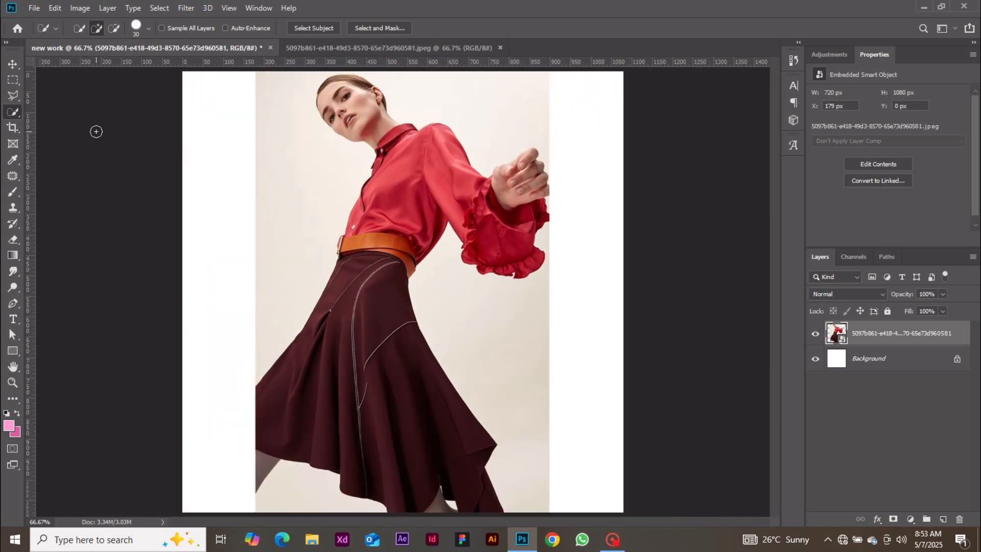
right_click(12, 117)
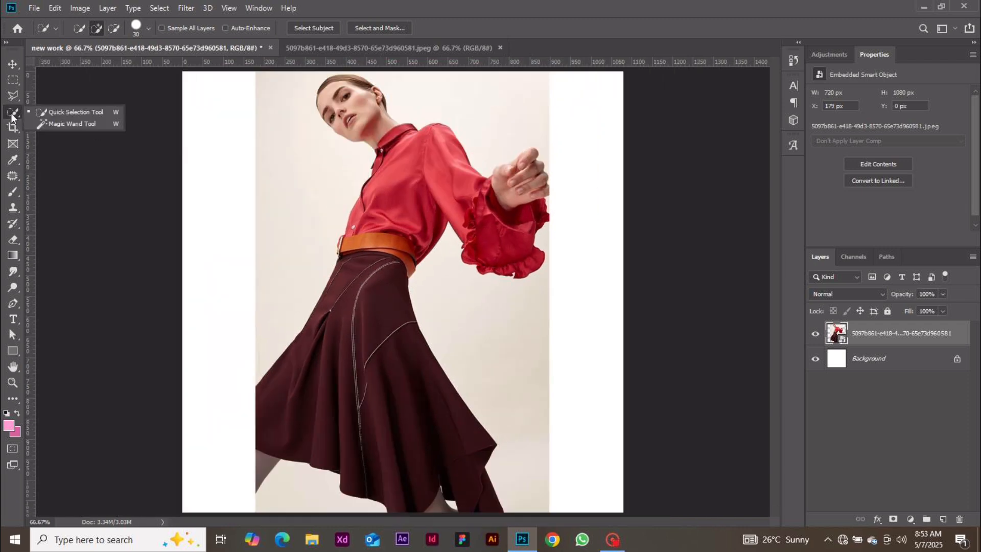
left_click(66, 112)
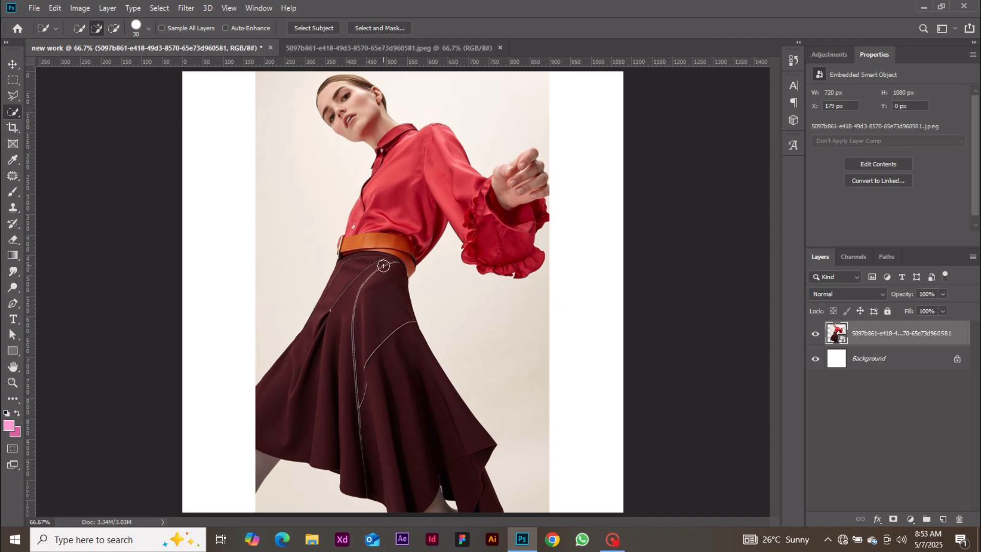
key("ctrl+minus")
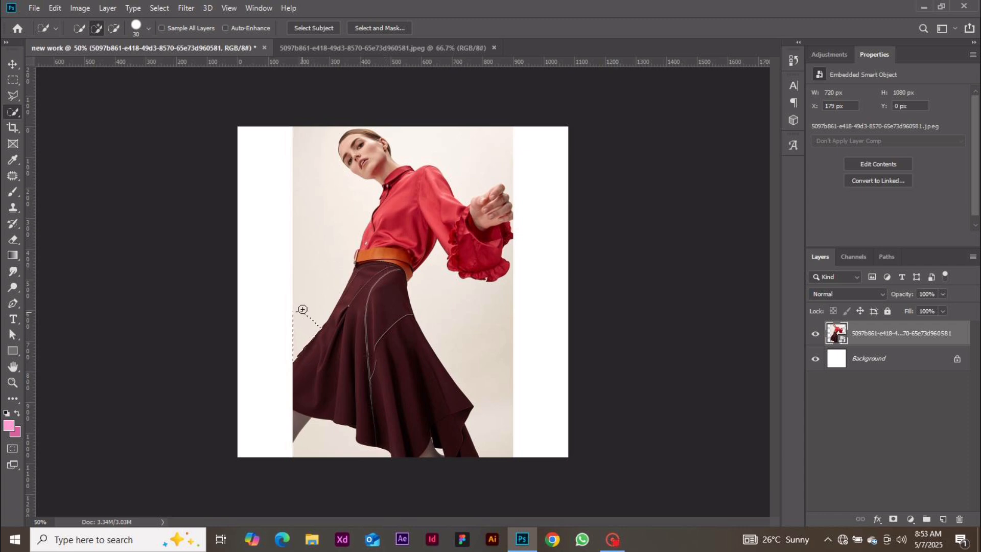
left_click_drag(302, 311, 311, 254)
left_click_drag(474, 173, 383, 83)
key("ctrl+d")
mouse_move(405, 264)
left_mouse_down()
mouse_move(390, 310)
mouse_move(396, 251)
mouse_move(374, 286)
mouse_move(376, 268)
mouse_move(349, 355)
mouse_move(374, 355)
mouse_move(367, 343)
mouse_move(423, 410)
mouse_move(412, 438)
left_mouse_up()
mouse_move(278, 426)
left_mouse_down()
mouse_move(289, 410)
mouse_move(302, 421)
left_mouse_up()
mouse_move(433, 212)
left_mouse_down()
mouse_move(466, 225)
mouse_move(368, 142)
mouse_move(365, 157)
mouse_move(505, 222)
left_mouse_up()
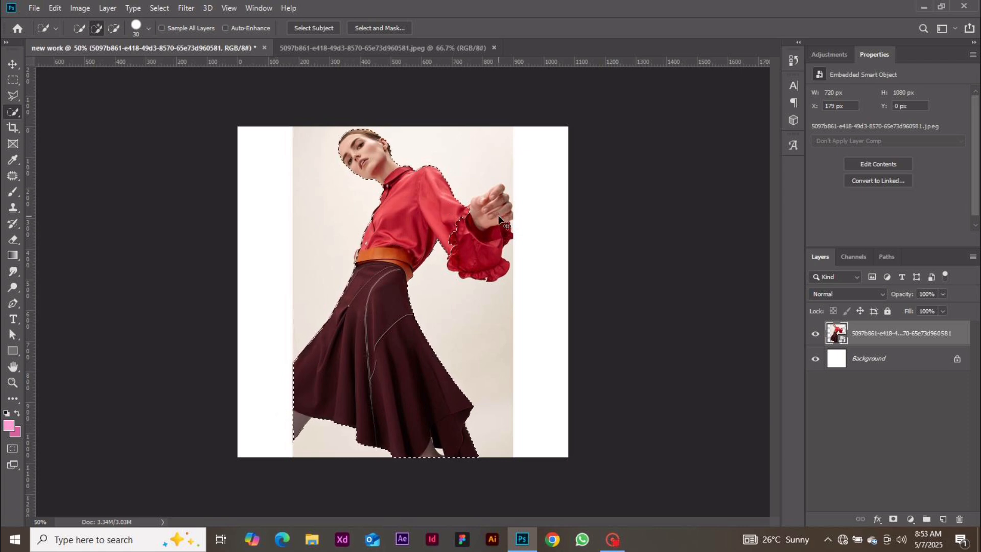
key("ctrl+d")
left_click_drag(482, 326, 442, 285)
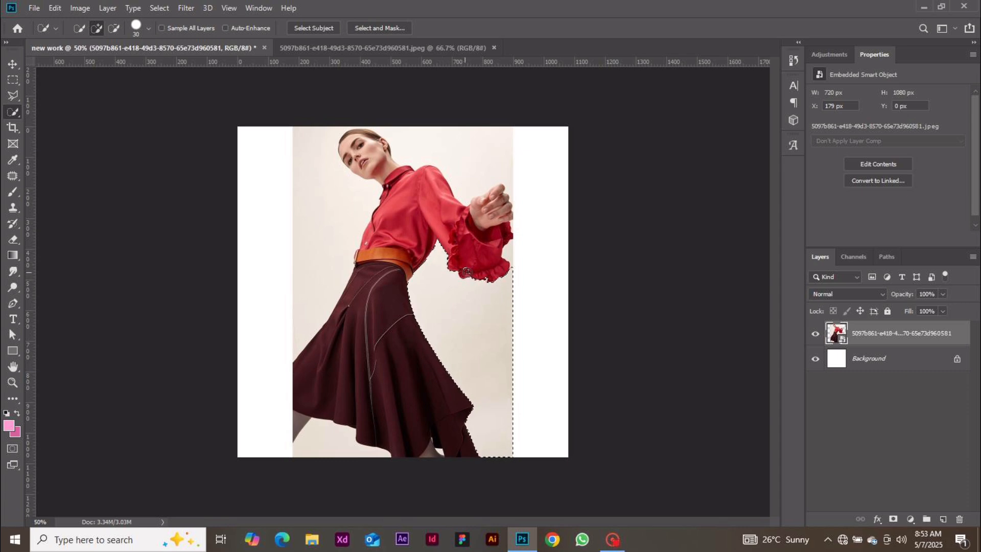
left_click(467, 272)
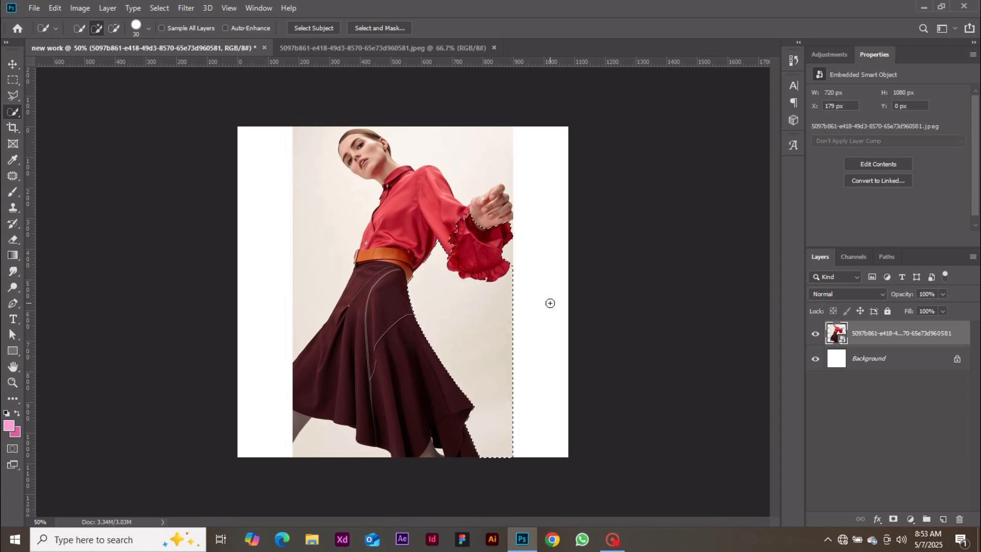
key("ctrl+plus")
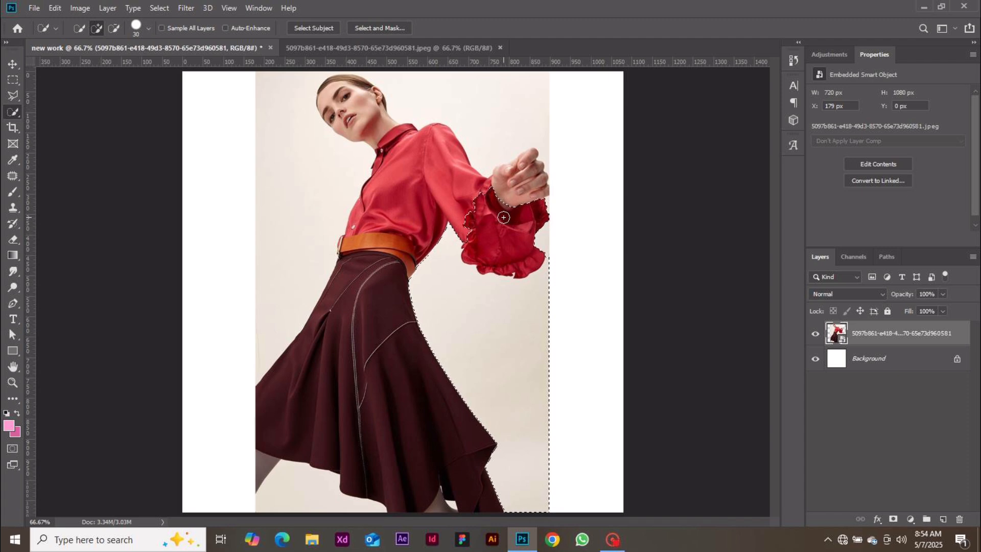
key("alt")
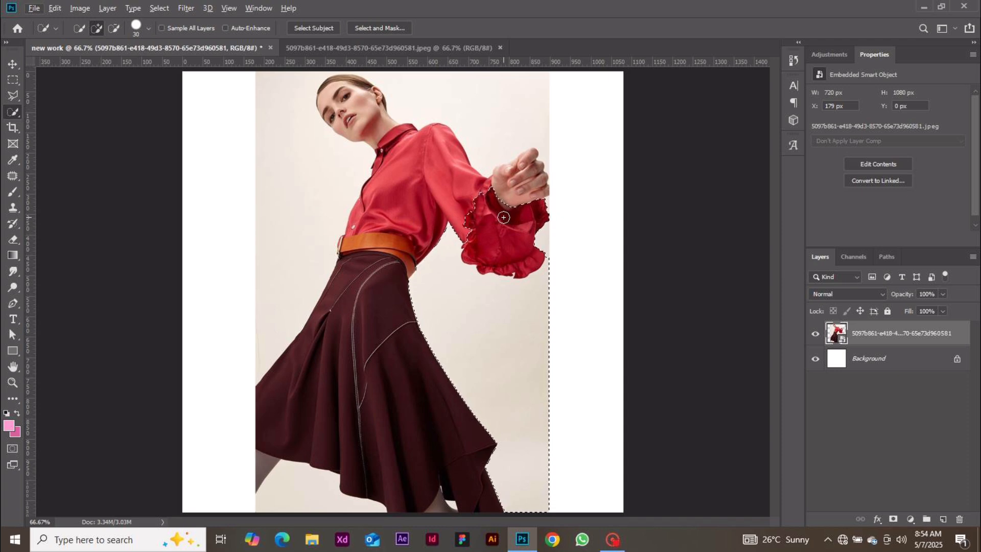
key("alt")
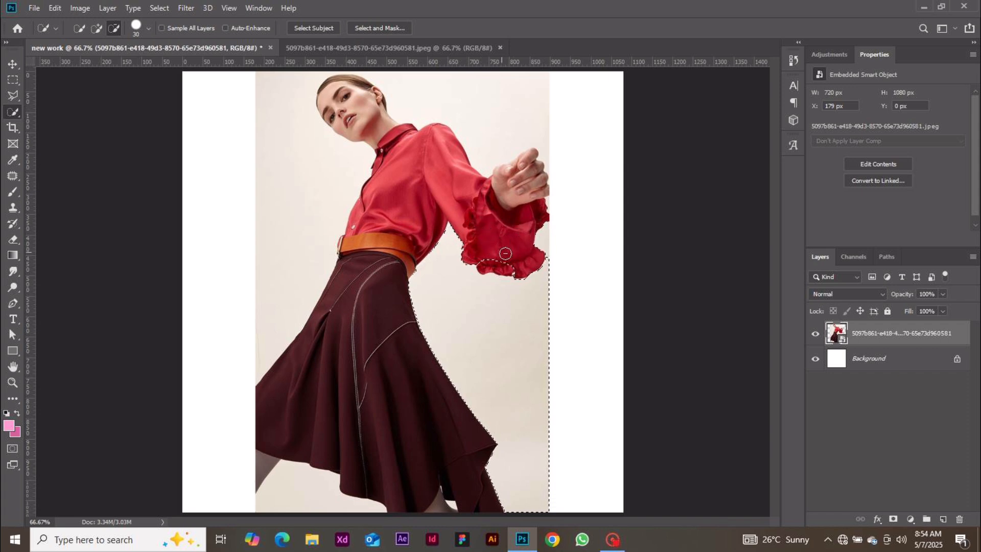
left_click(500, 255)
left_click(502, 262)
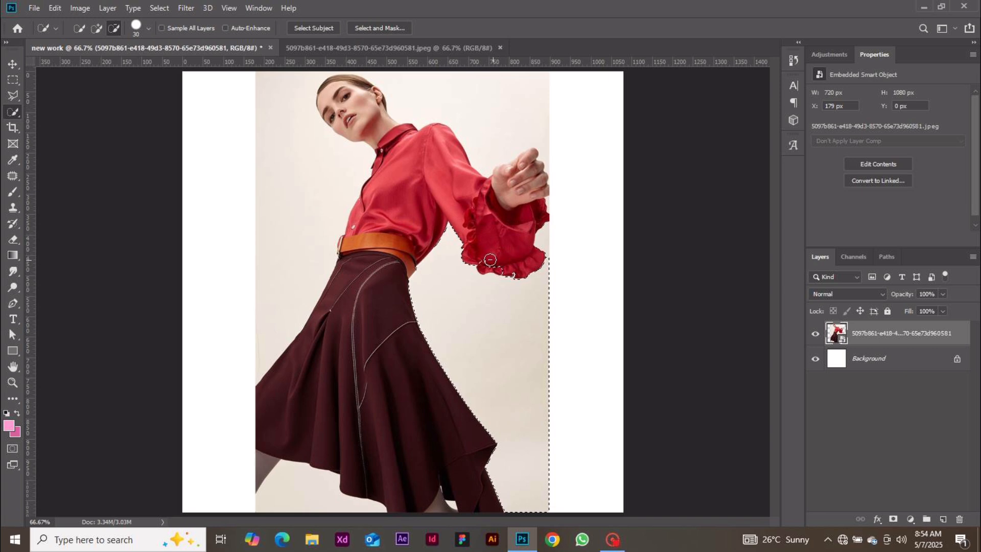
left_click(489, 265, "alt")
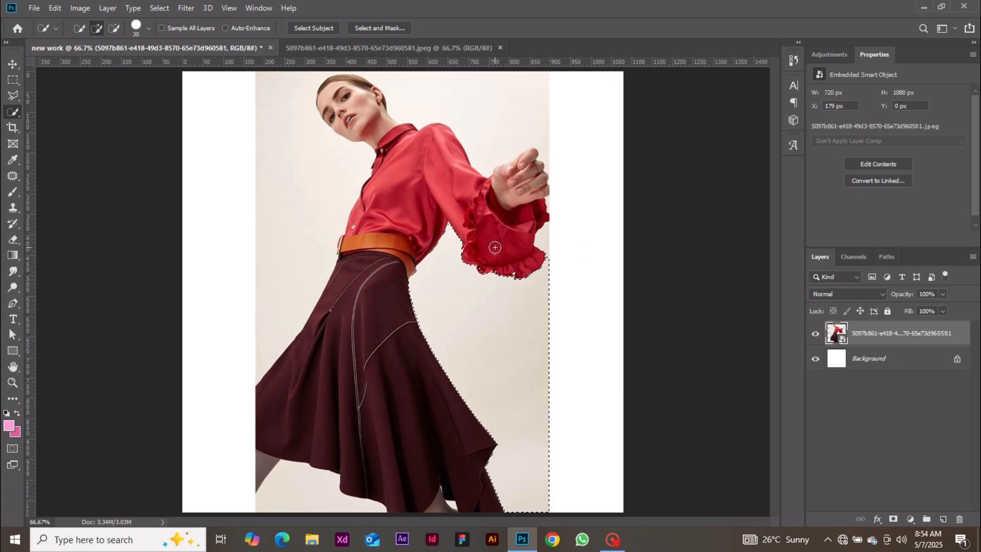
key("ctrl+d")
right_click(9, 114)
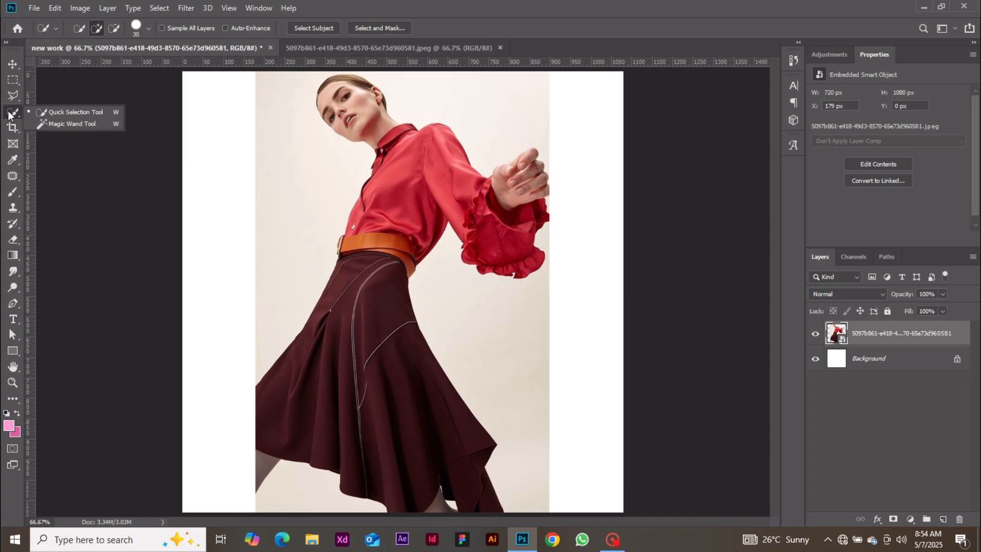
With the Magic Wand, add background beside the sleeve and under the skirt, then select the patch below the skirt
left_click(45, 123)
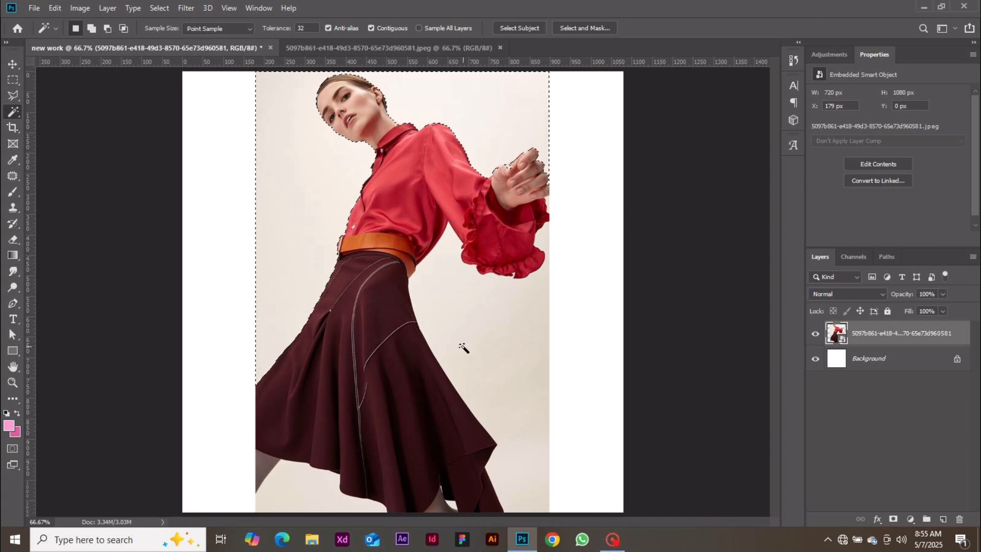
key("shift")
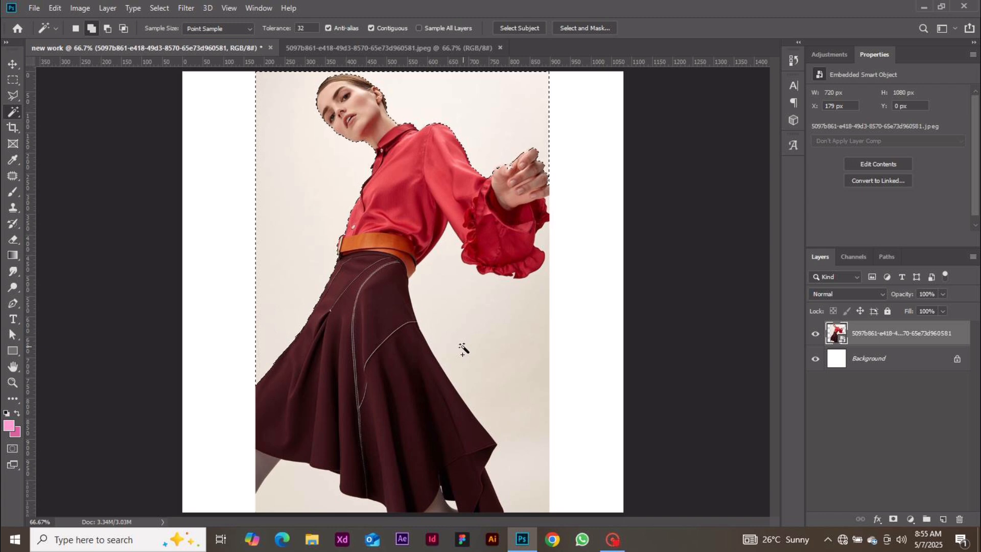
key("alt")
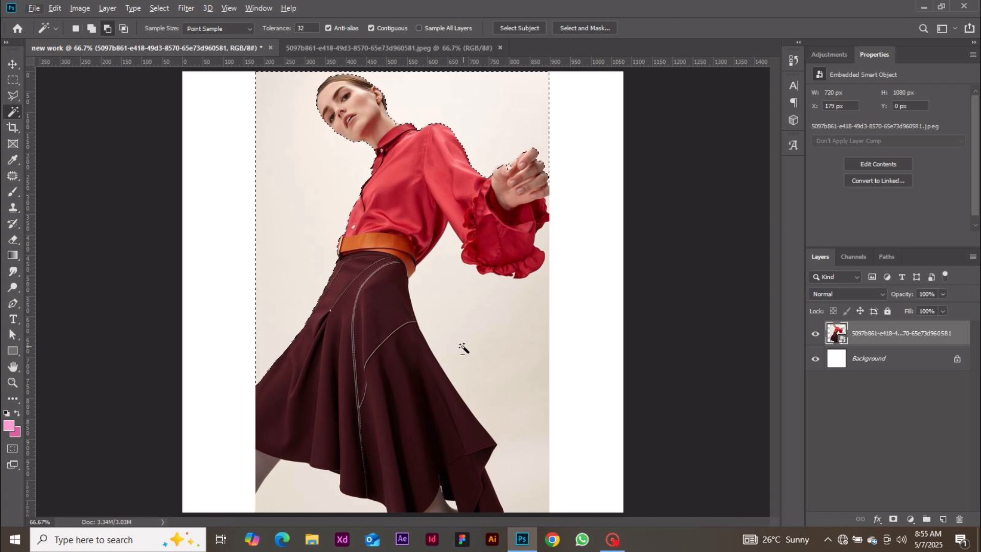
key("shift")
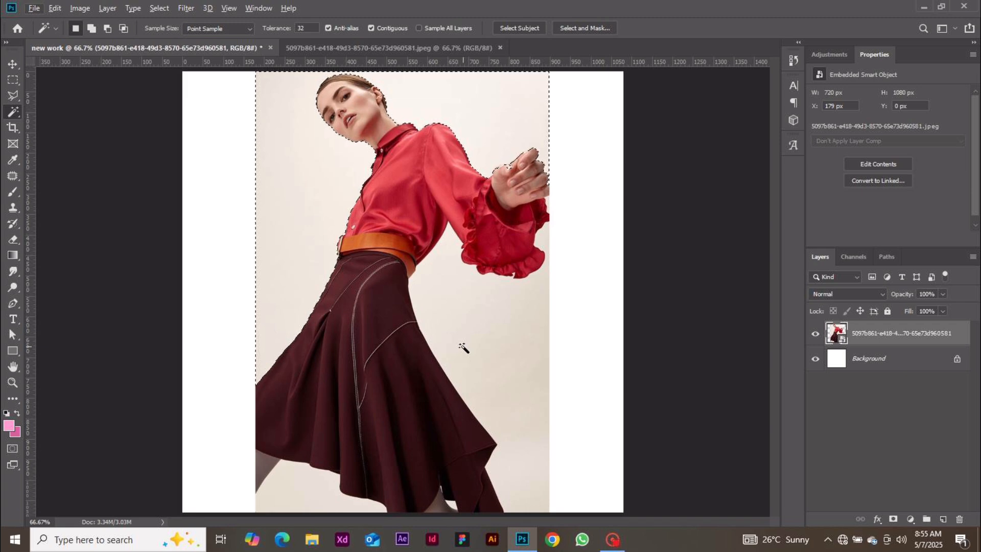
left_click(462, 346, "shift")
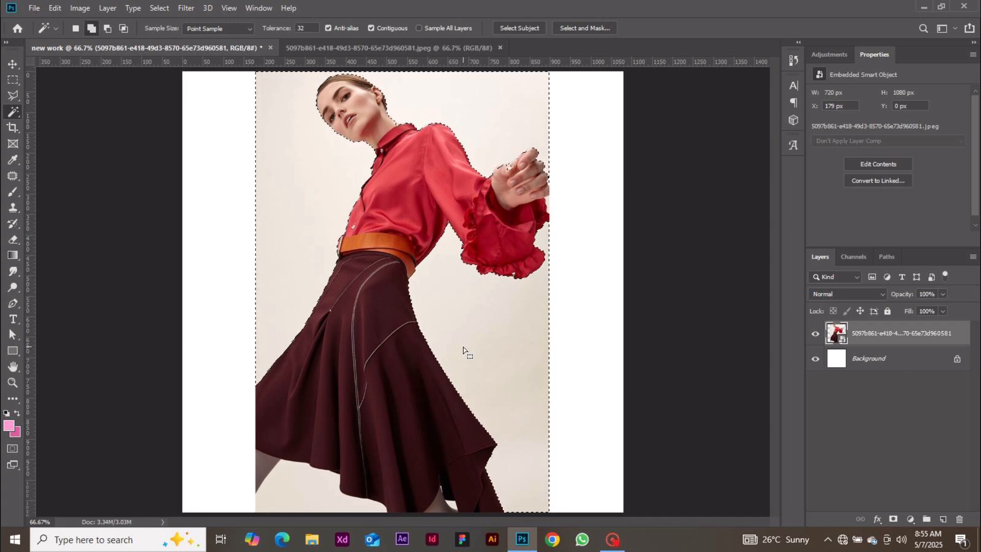
key("shift")
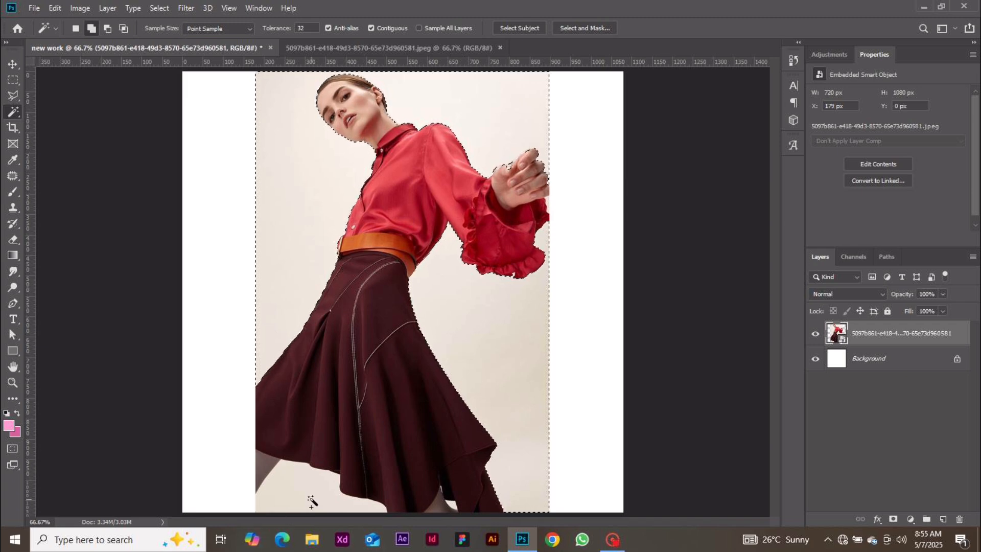
left_click(311, 501, "shift")
left_click(312, 503)
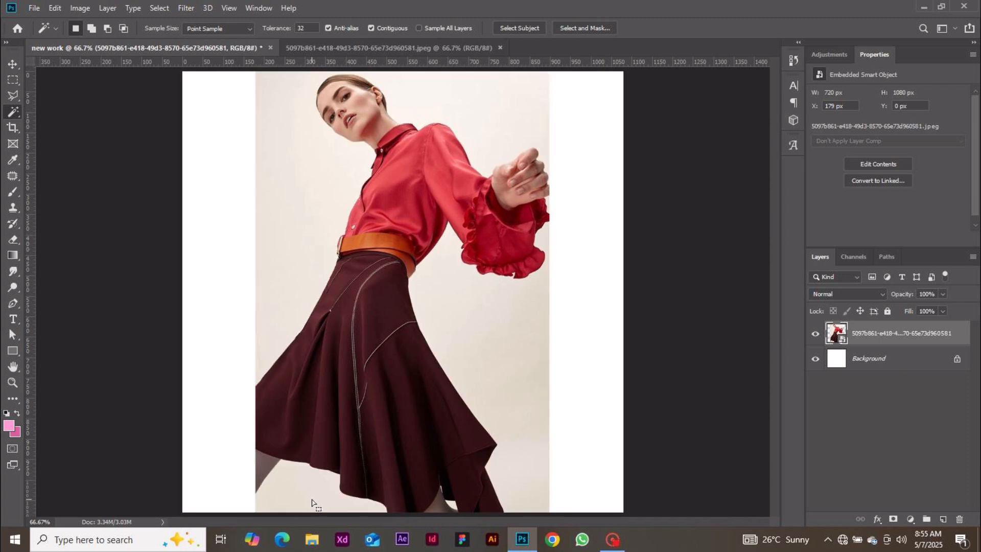
Open 1140.jpeg and try selecting its cream strip and orange background
key("ctrl+o")
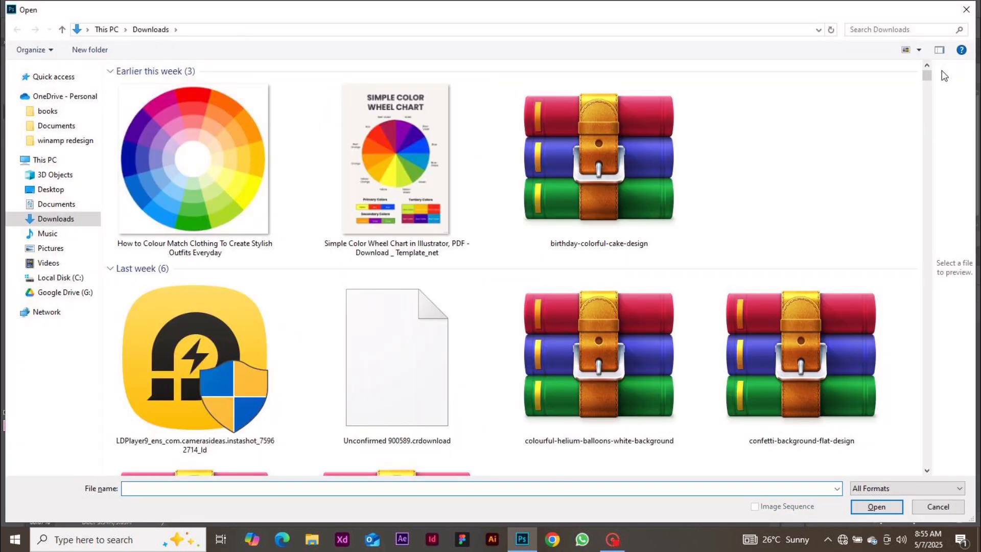
left_click_drag(927, 77, 927, 87)
double_click(808, 301)
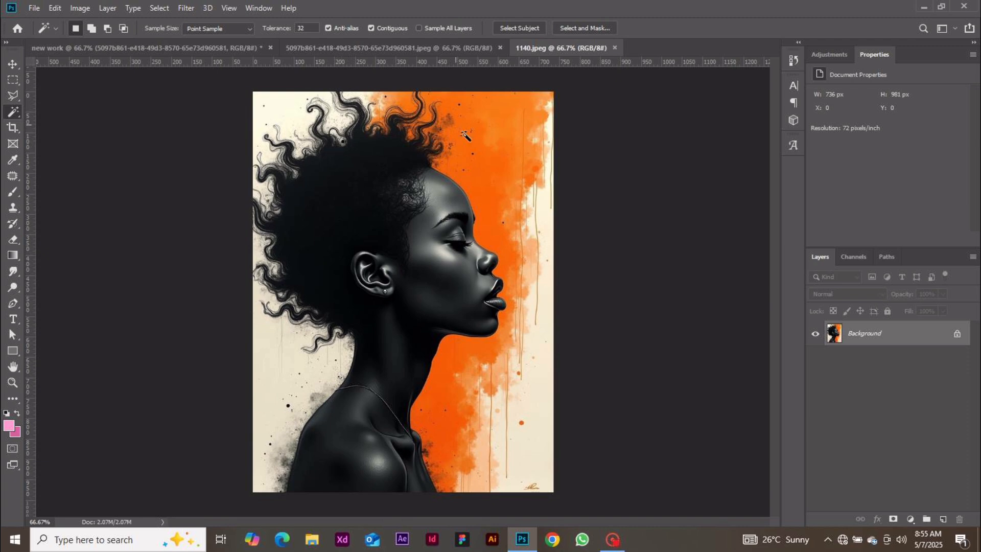
left_click(514, 362)
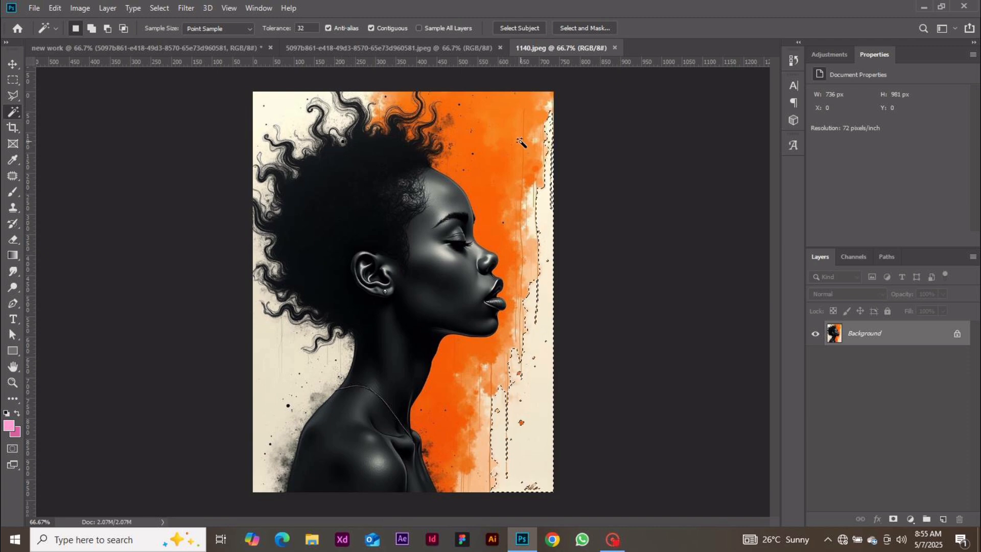
left_click(494, 150)
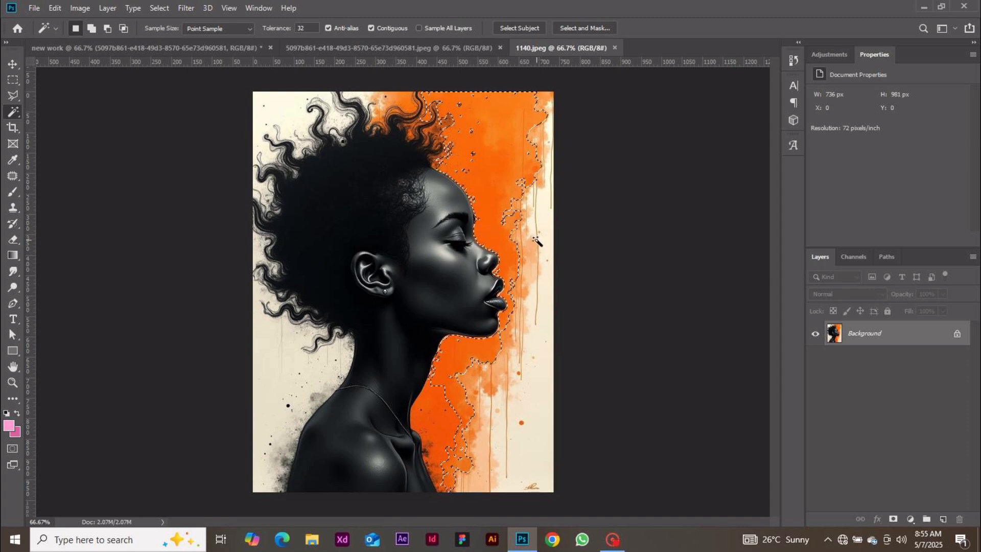
Back in 'new work', use Select Subject to select the model, discarding the old selection
left_click(193, 51)
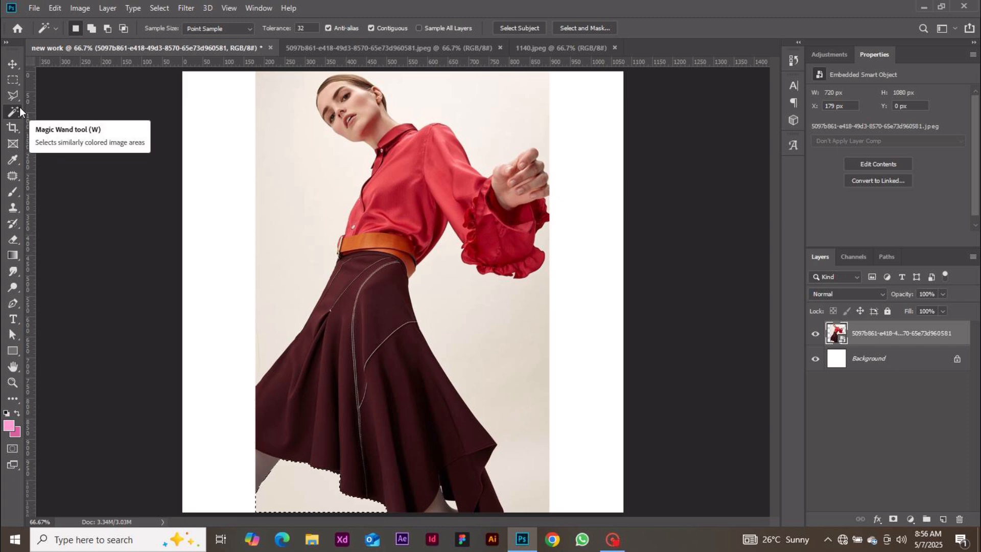
left_click(514, 30)
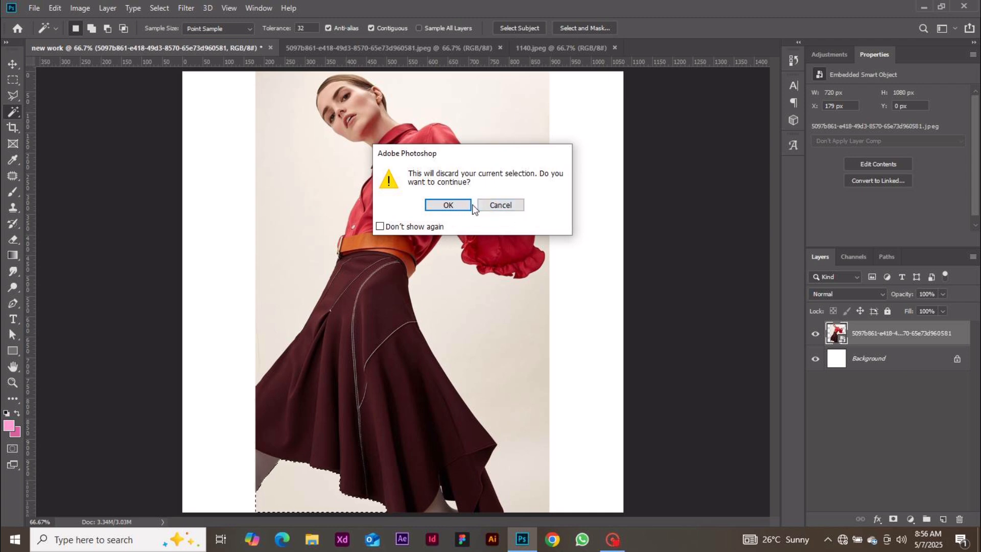
left_click(449, 206)
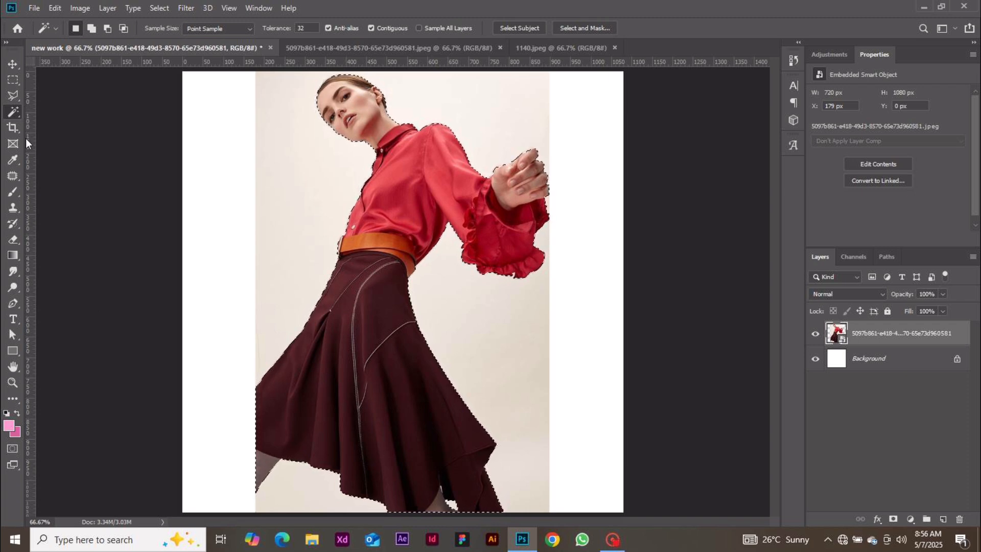
right_click(14, 111)
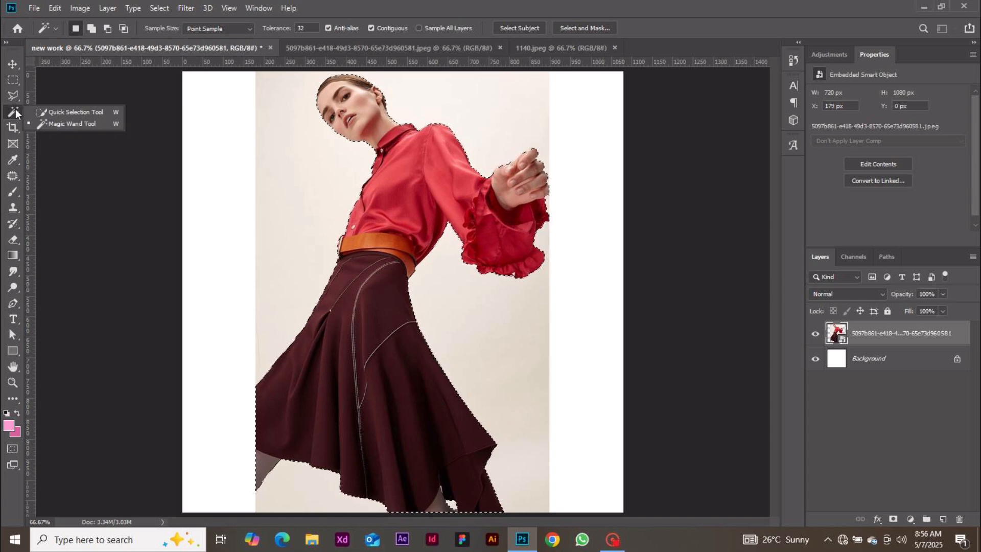
With Quick Selection, subtract the belt and skirt seam, restore the seam, then deselect the model
left_click(42, 112)
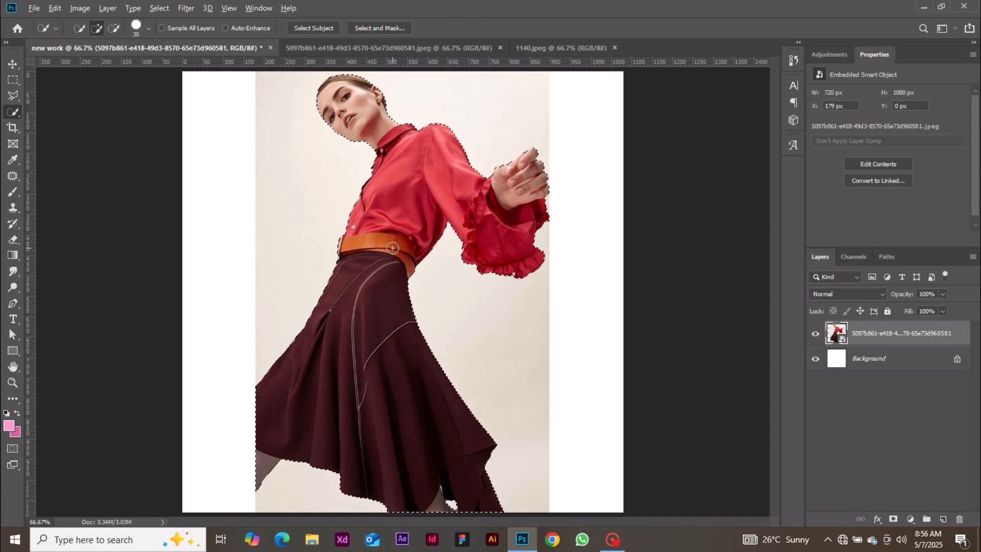
key("alt")
key("alt")
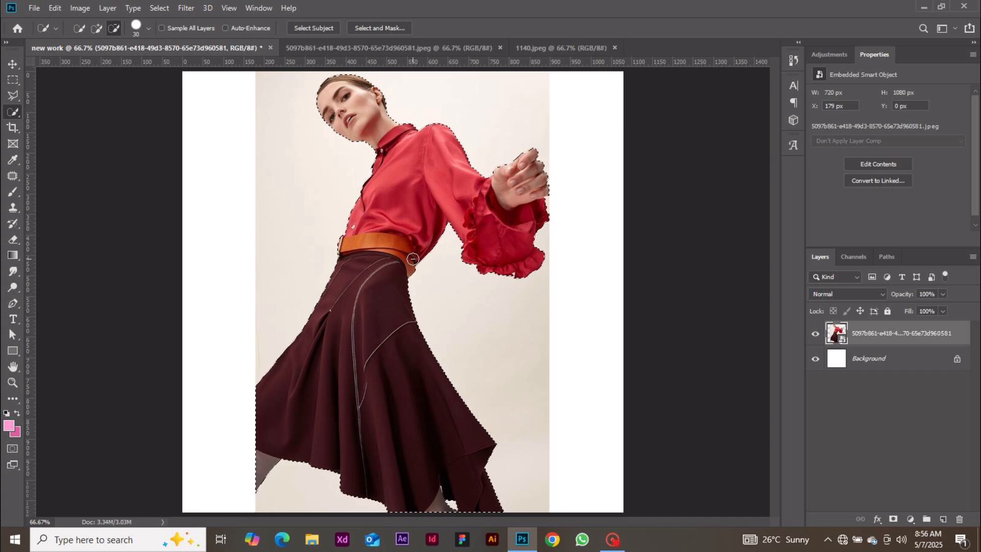
mouse_move(415, 265)
left_mouse_down()
mouse_move(412, 307)
mouse_move(408, 286)
left_mouse_up()
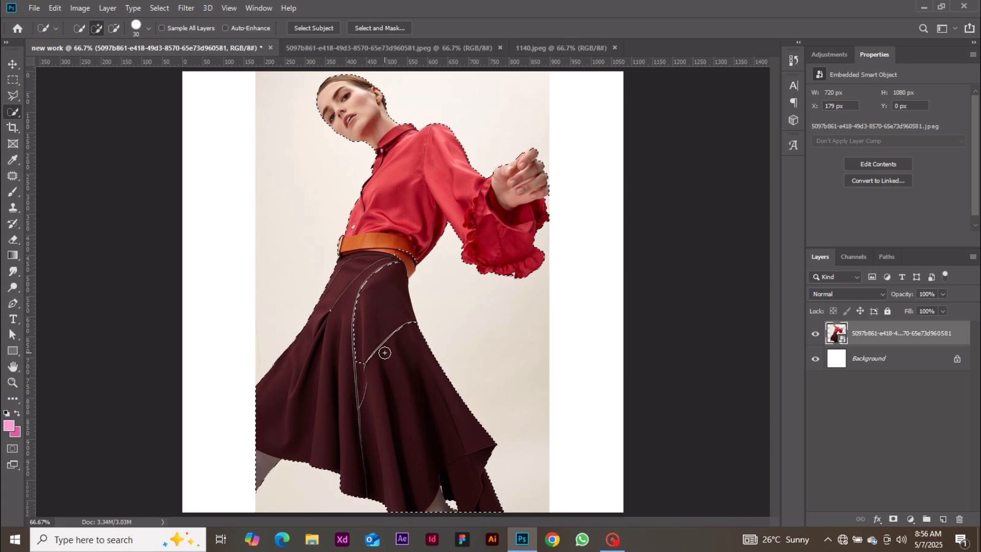
mouse_move(384, 347)
left_mouse_down()
mouse_move(397, 250)
mouse_move(398, 274)
left_mouse_up()
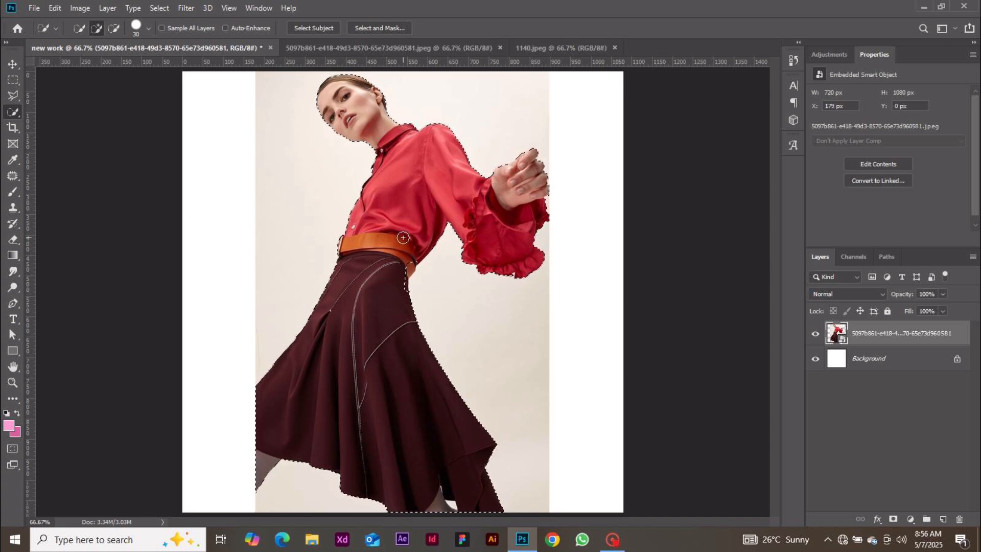
key("ctrl+z")
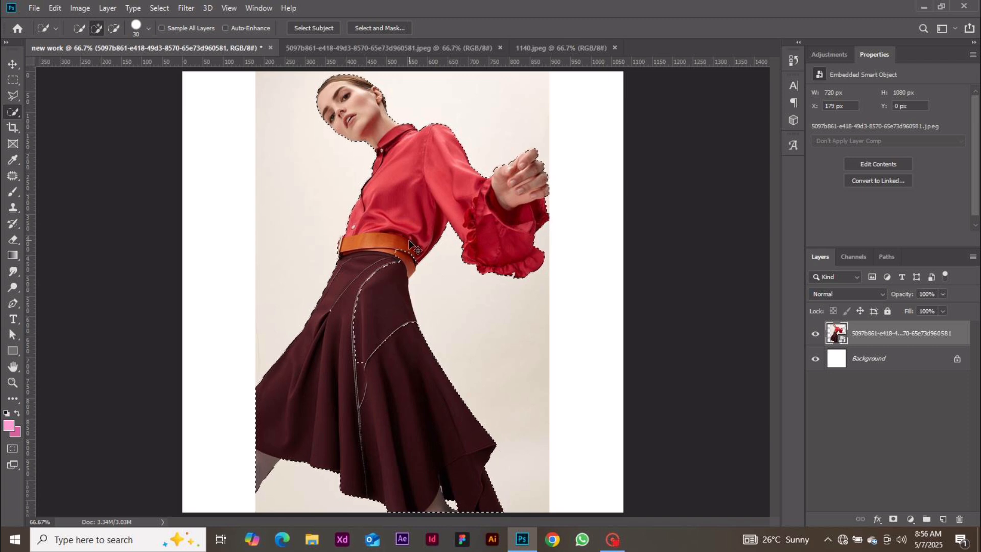
key("ctrl+shift+z")
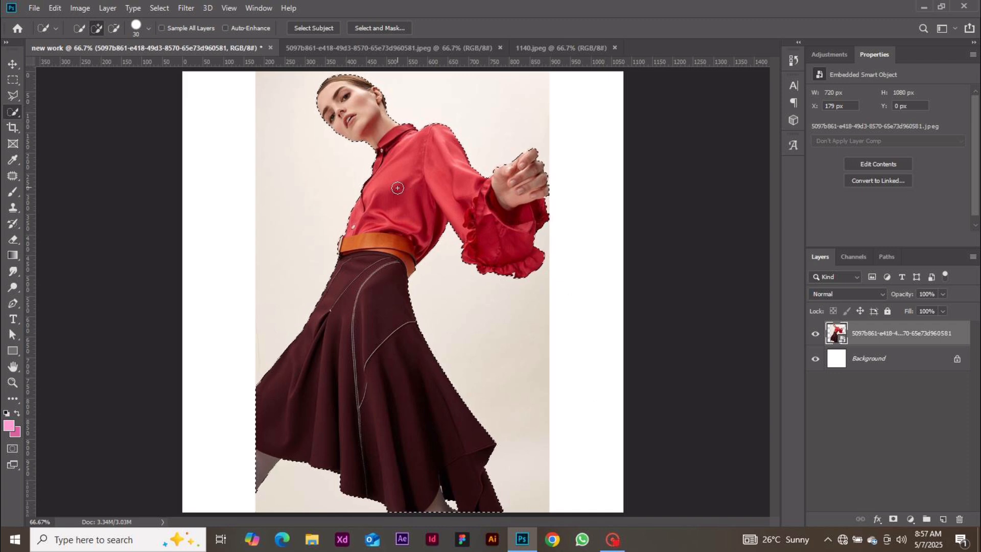
key("ctrl+d")
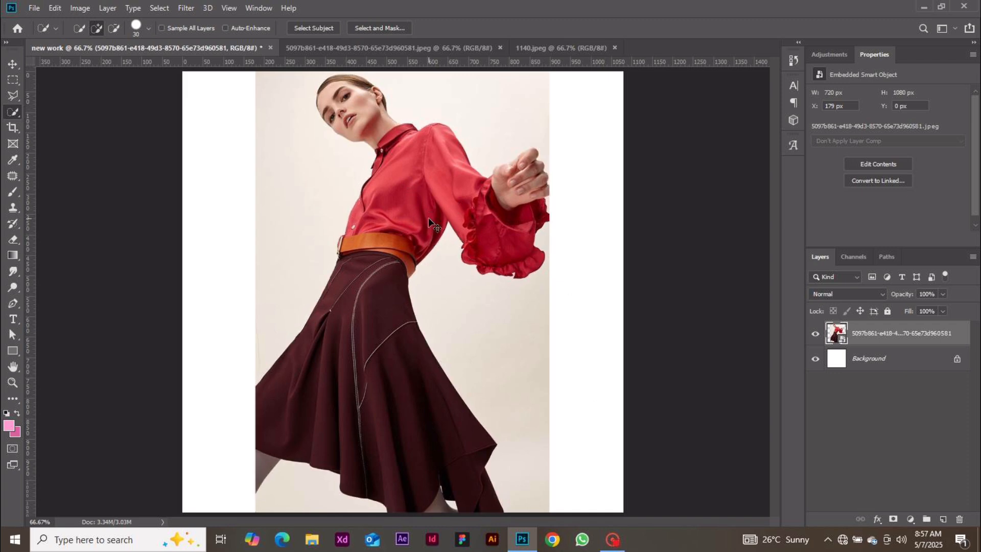
left_click(14, 128)
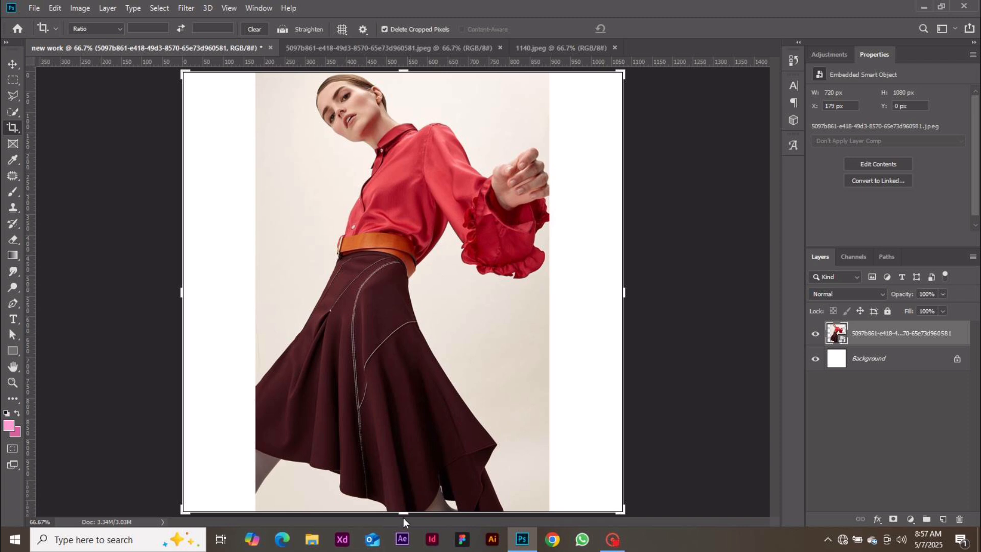
left_click_drag(404, 513, 417, 447)
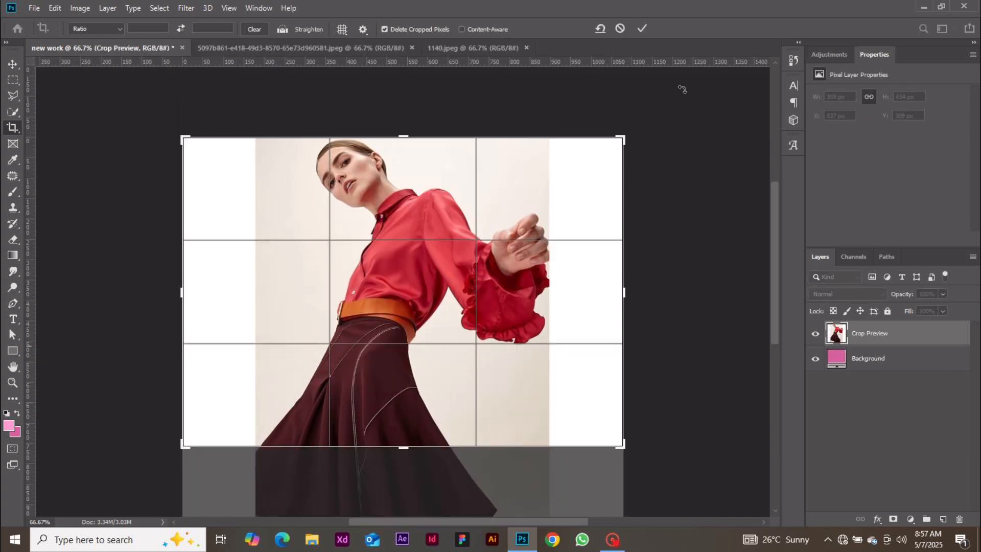
left_click(641, 29)
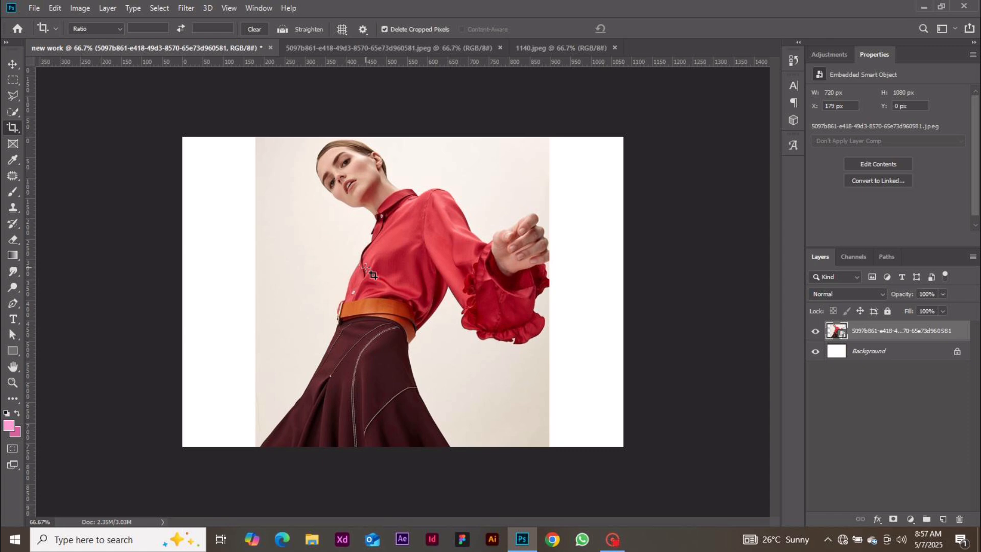
key("ctrl+z")
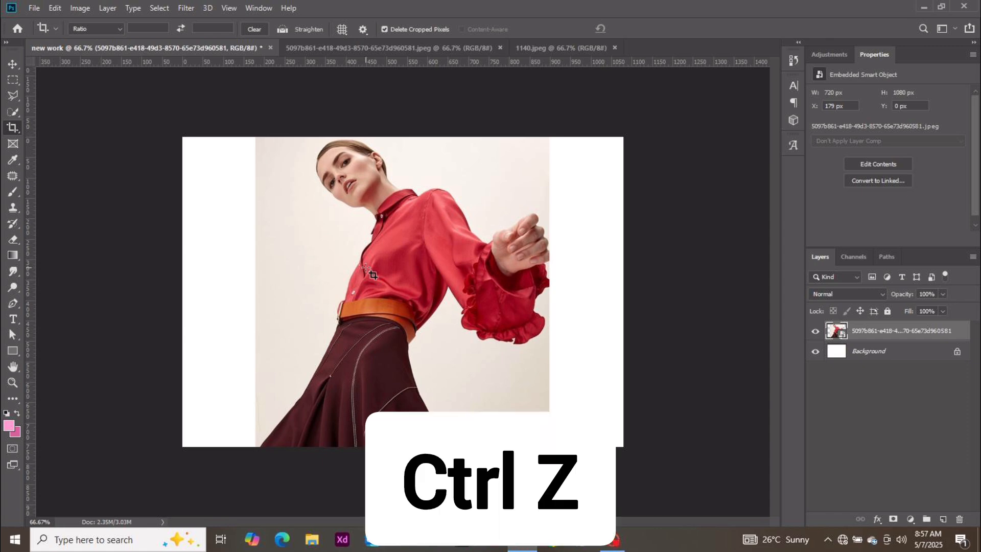
key("ctrl+z")
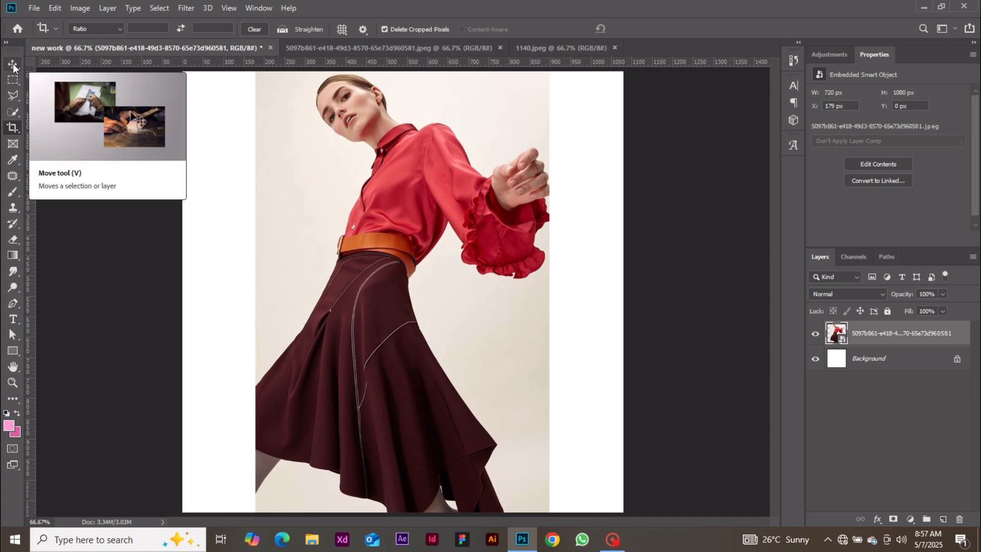
left_click_drag(323, 287, 423, 326)
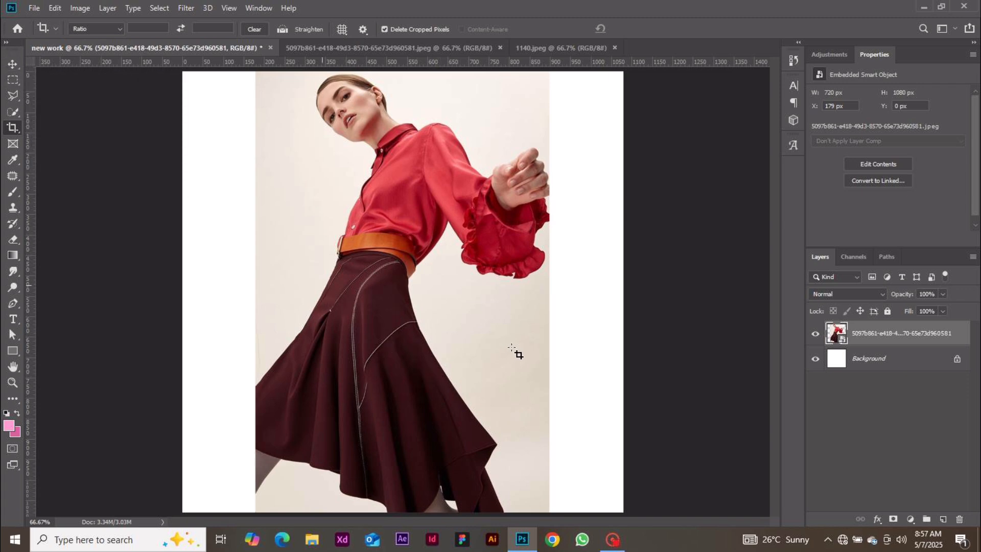
mouse_move(514, 350)
left_mouse_down()
mouse_move(230, 290)
mouse_move(402, 307)
left_mouse_up()
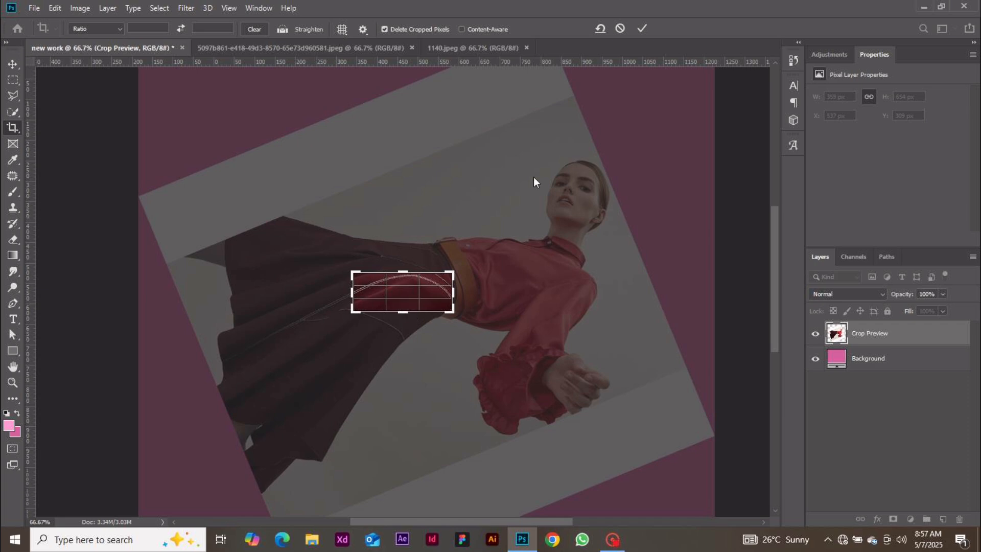
left_click(619, 28)
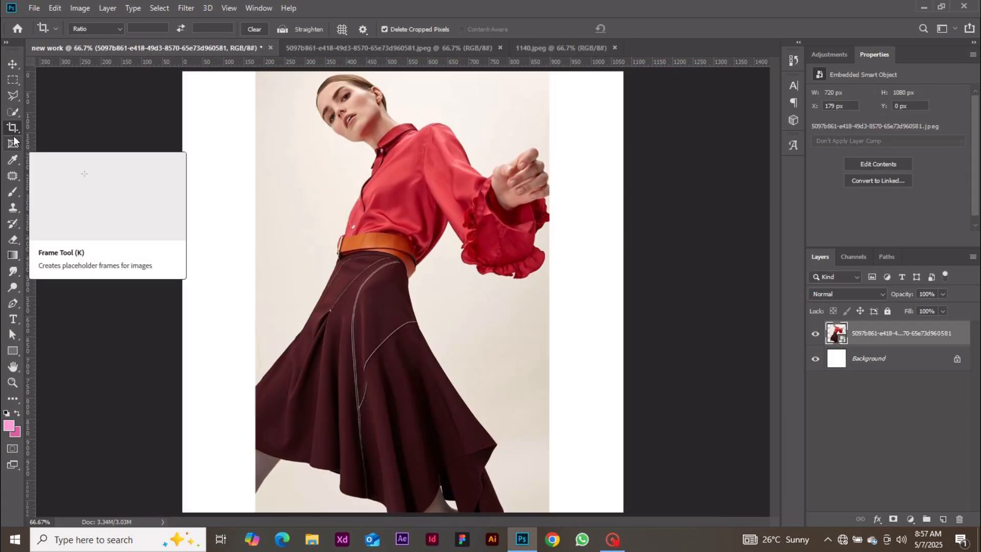
left_click(13, 71)
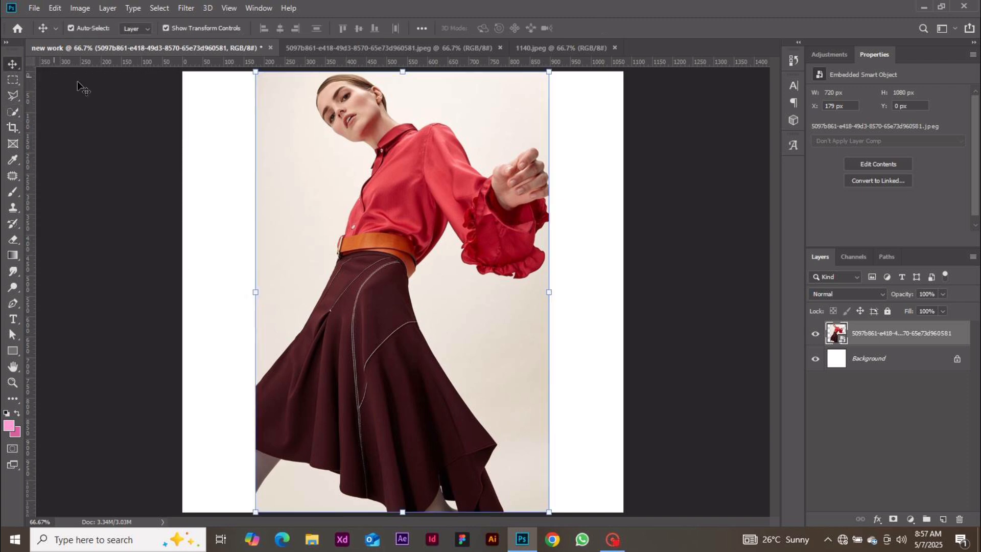
left_click(14, 193)
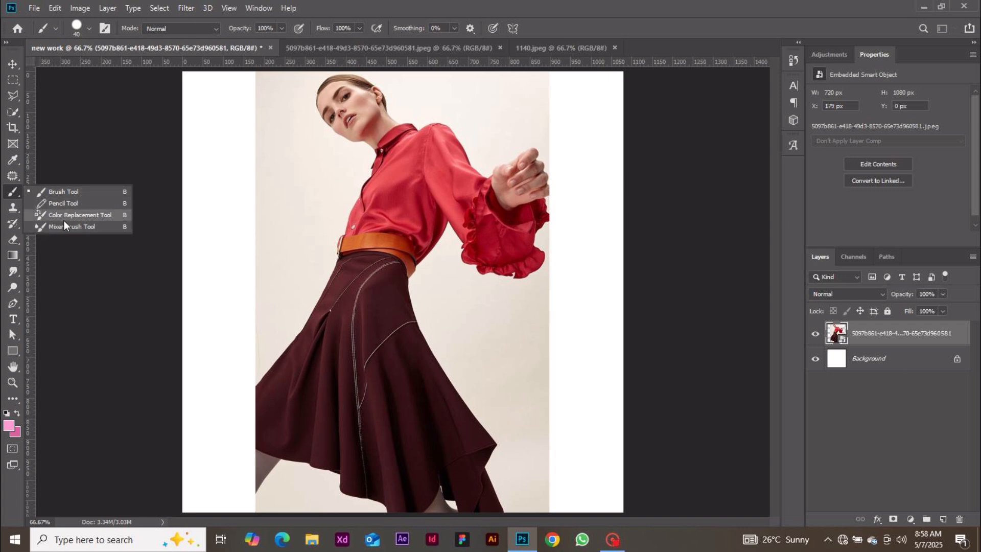
left_click(60, 190)
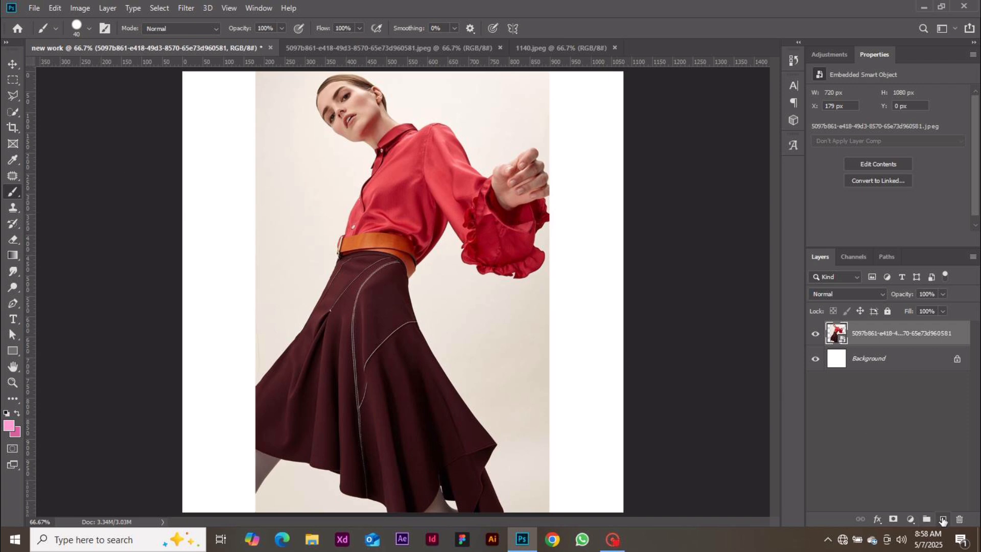
left_click(943, 519)
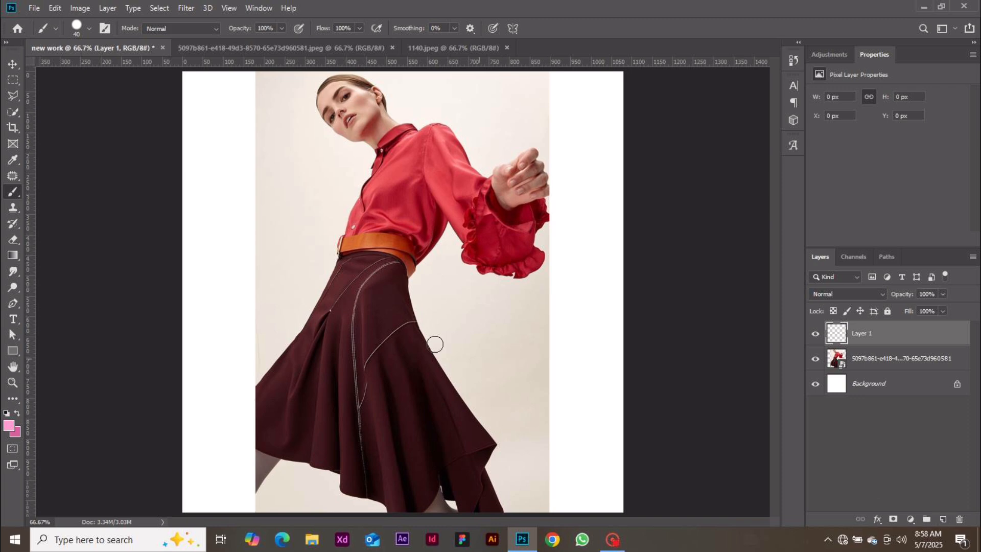
mouse_move(377, 218)
left_mouse_down()
mouse_move(418, 266)
mouse_move(259, 397)
mouse_move(365, 193)
mouse_move(478, 323)
mouse_move(442, 135)
mouse_move(432, 137)
mouse_move(486, 310)
mouse_move(443, 358)
left_mouse_up()
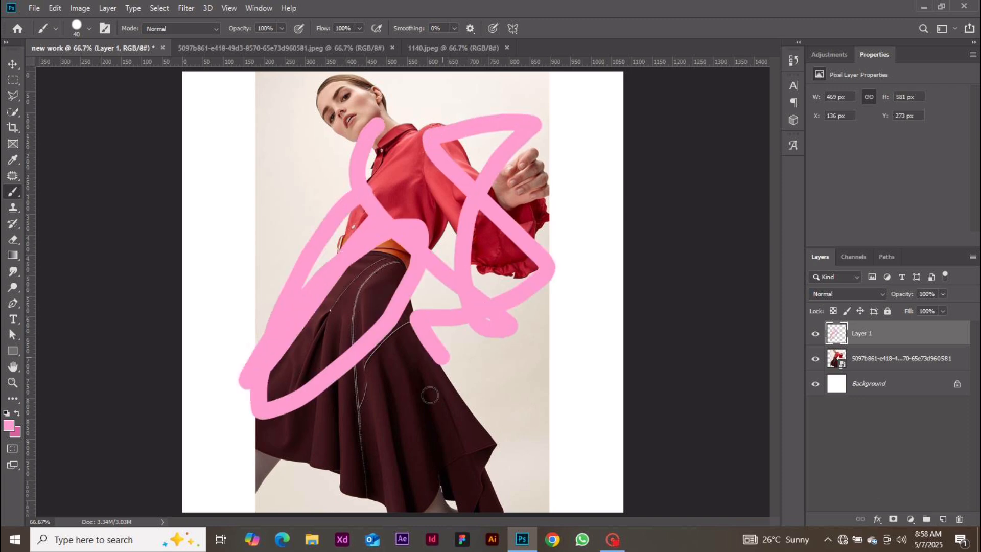
left_click_drag(430, 395, 417, 232)
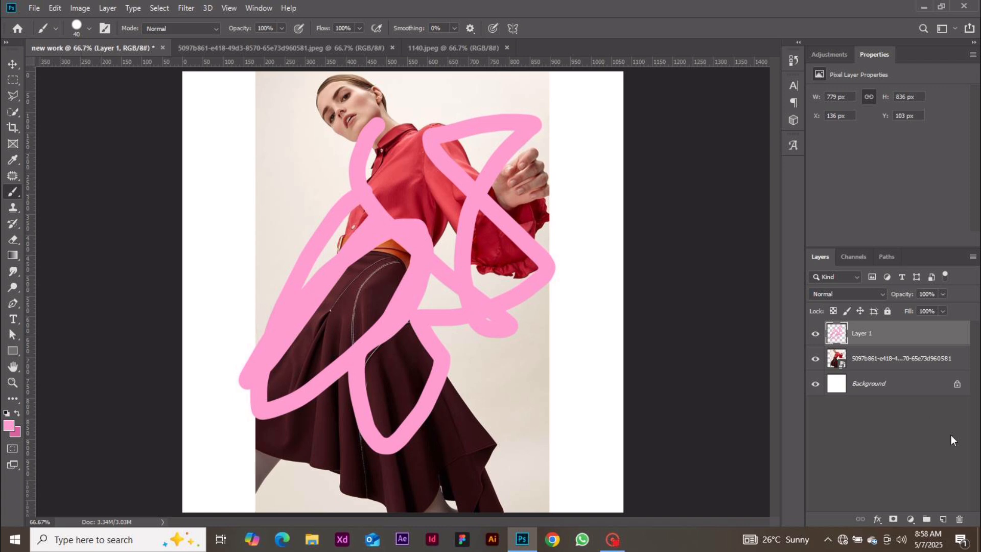
left_click(960, 520)
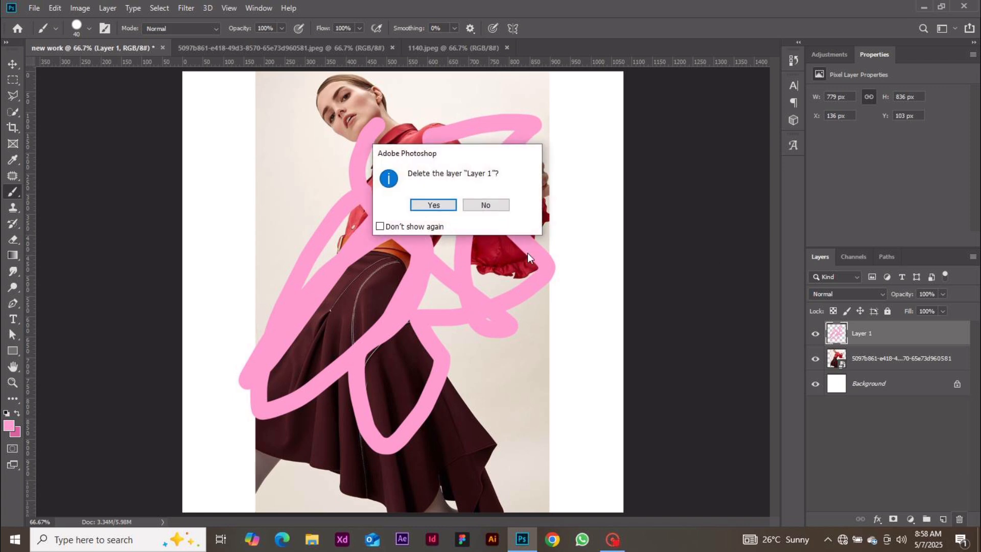
left_click(443, 205)
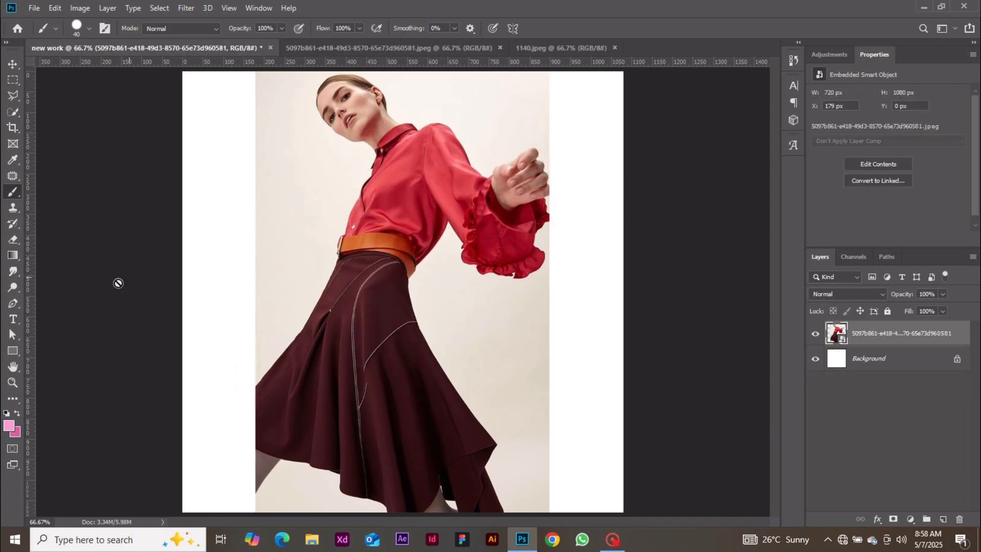
left_click(15, 256)
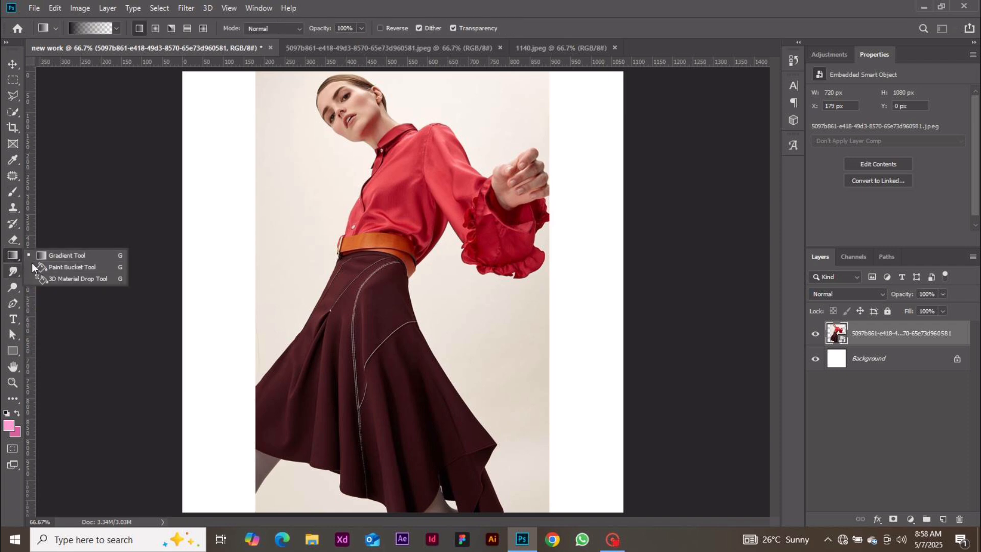
left_click(56, 255)
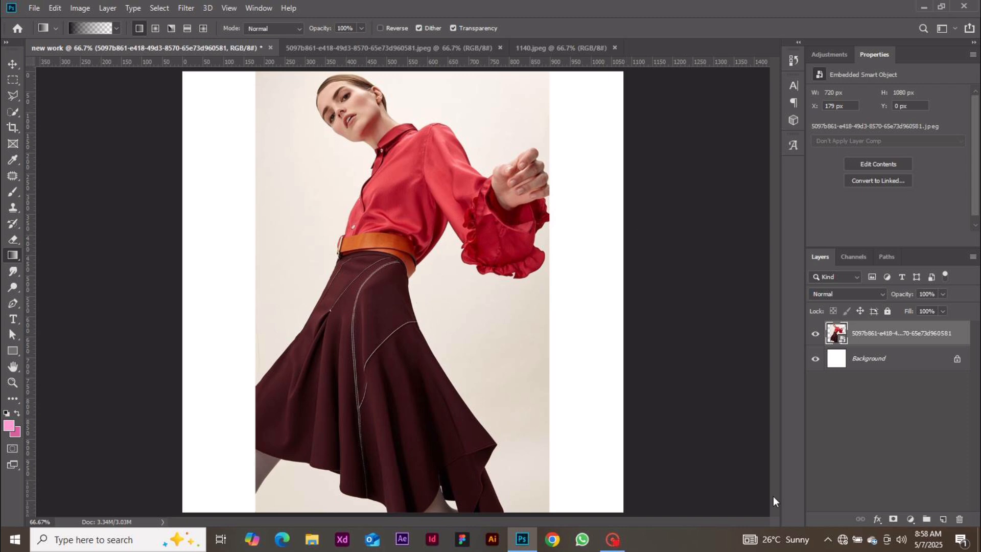
left_click(942, 519)
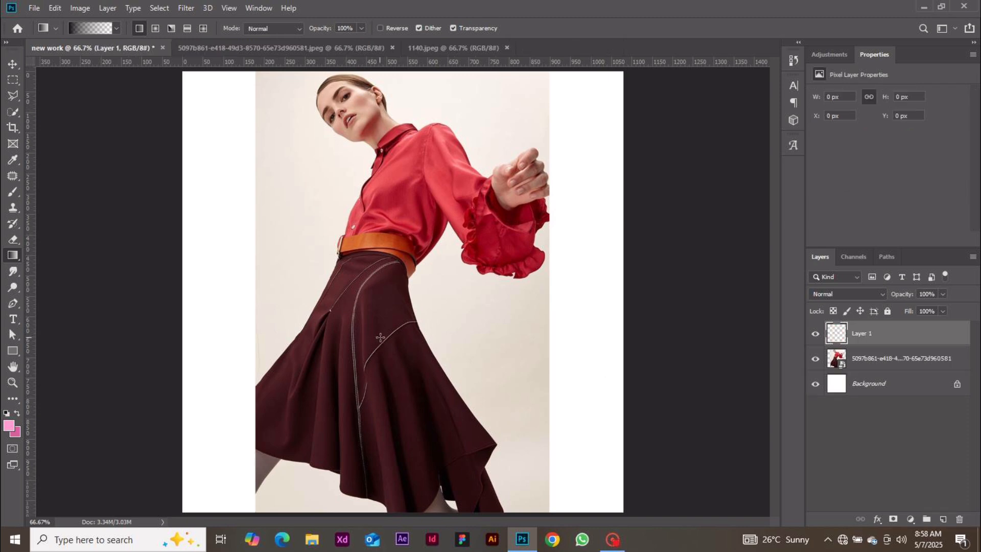
key("ctrl+minus")
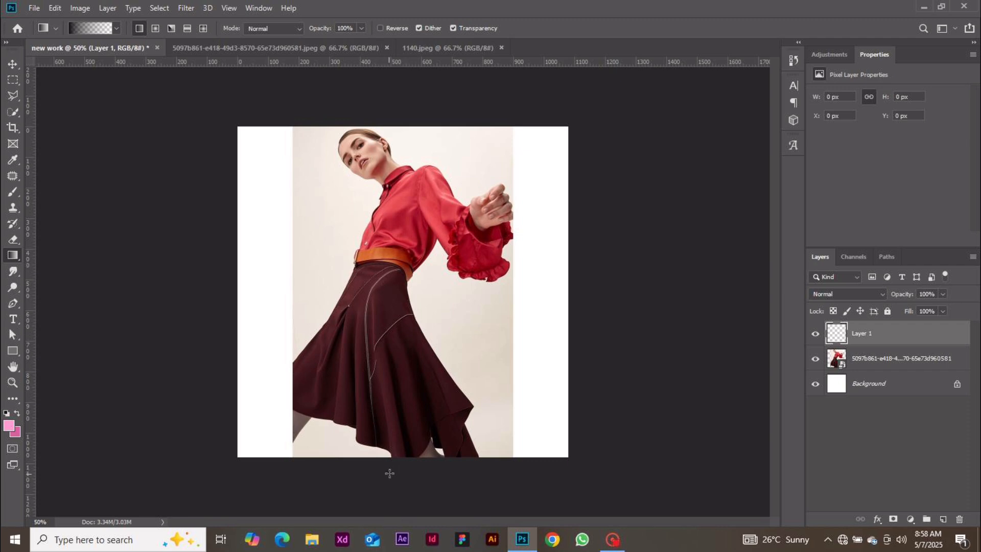
left_click_drag(390, 473, 395, 256)
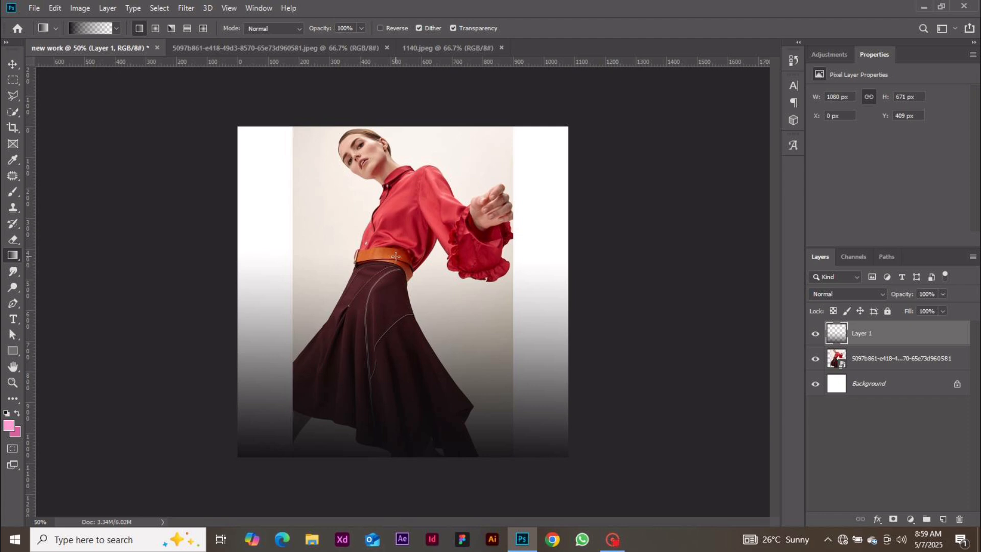
left_click_drag(427, 100, 432, 444)
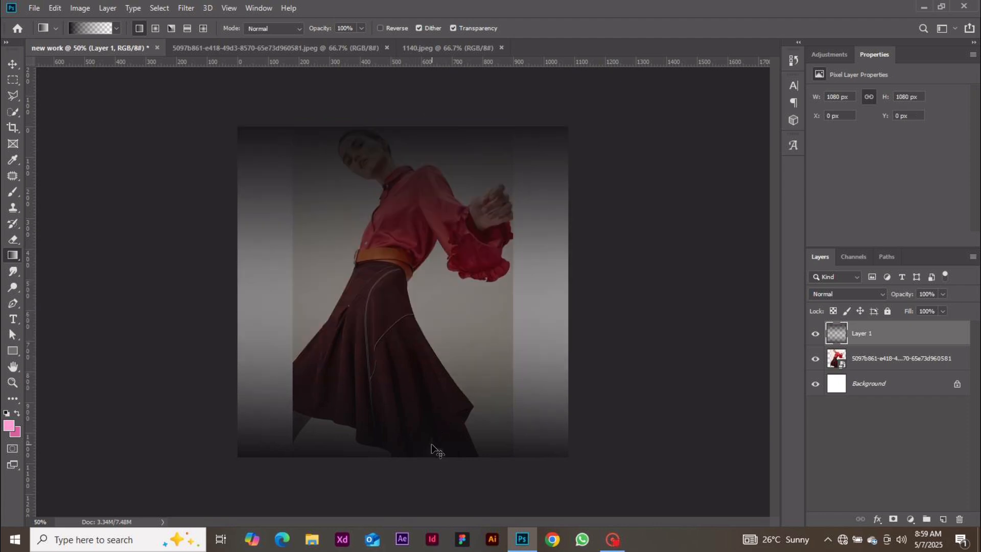
key("ctrl+z")
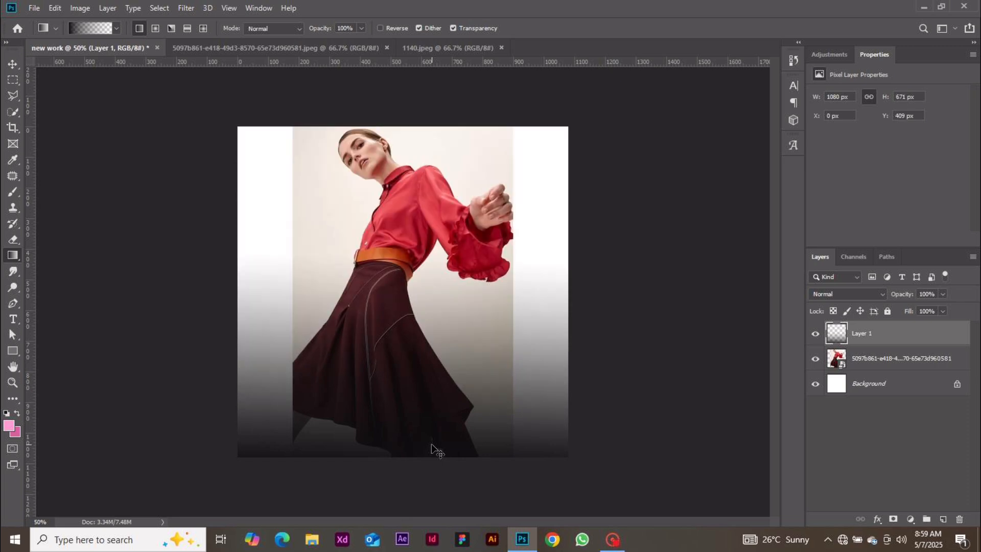
key("ctrl+z")
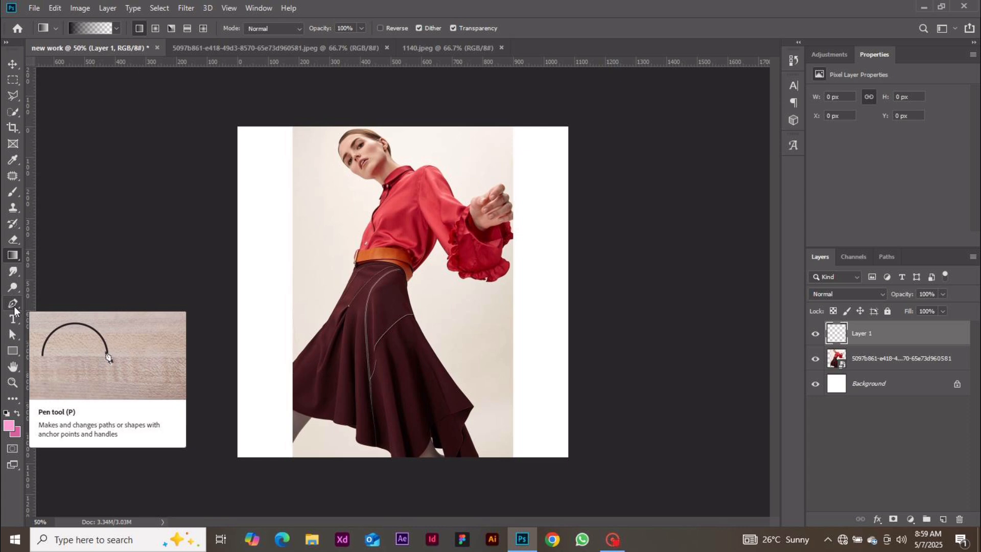
Draw a trial Pen shape around the skirt, then undo its last anchors
left_click(14, 305)
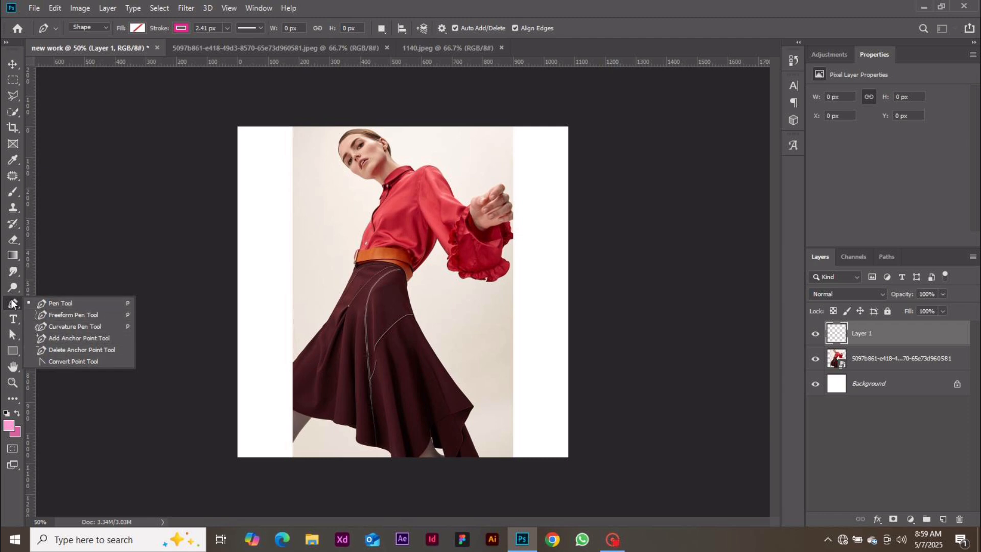
left_click(44, 307)
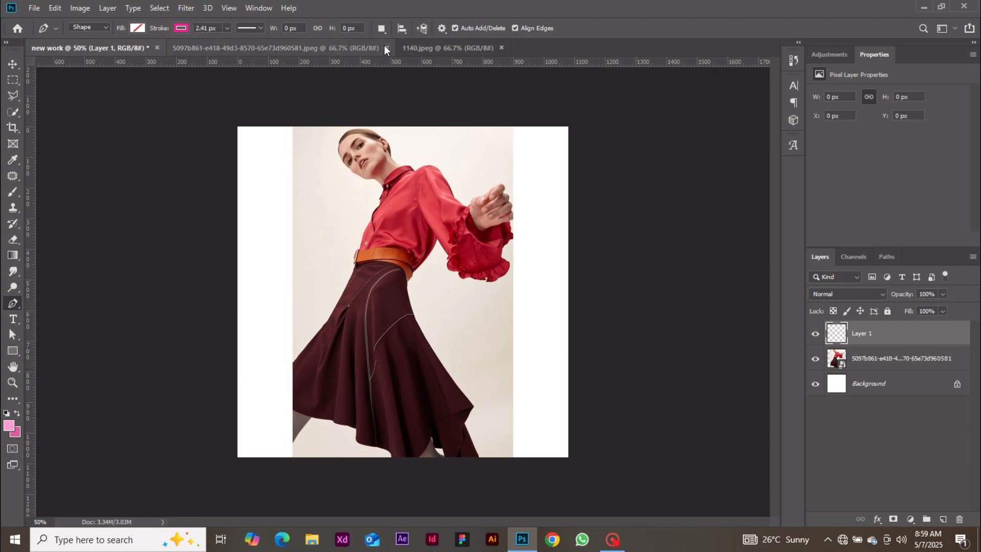
left_click(351, 378)
left_click(310, 330)
left_click(372, 268)
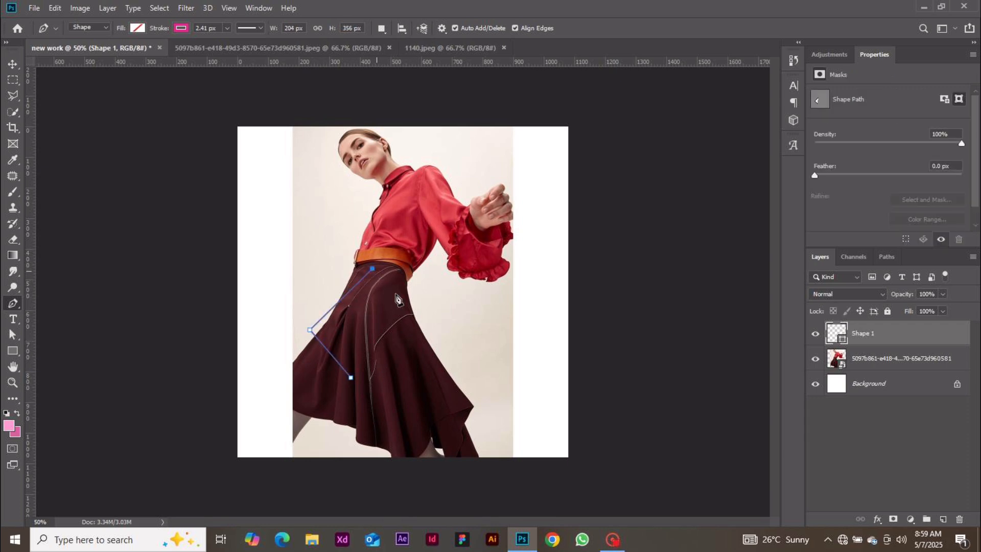
left_click(411, 330)
left_click(351, 379)
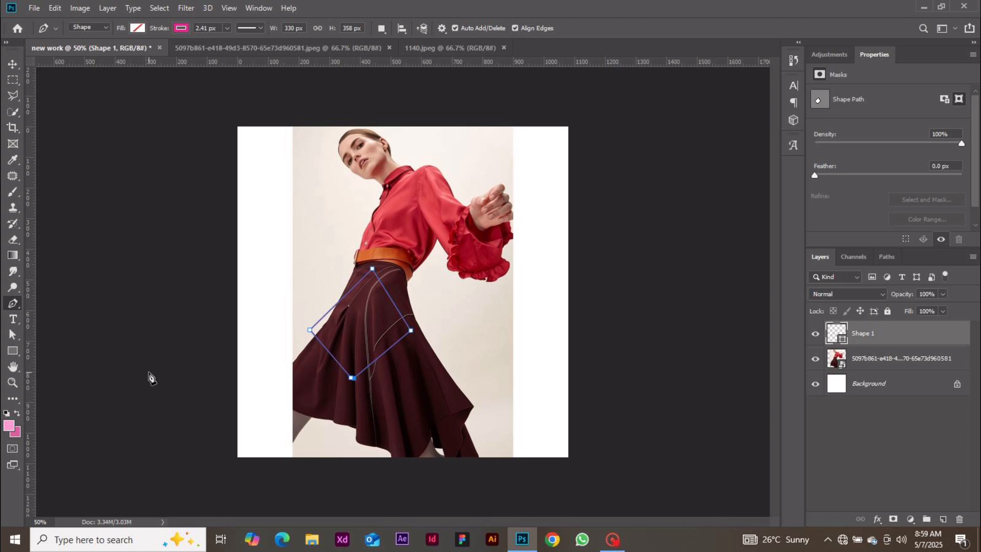
left_click(207, 370)
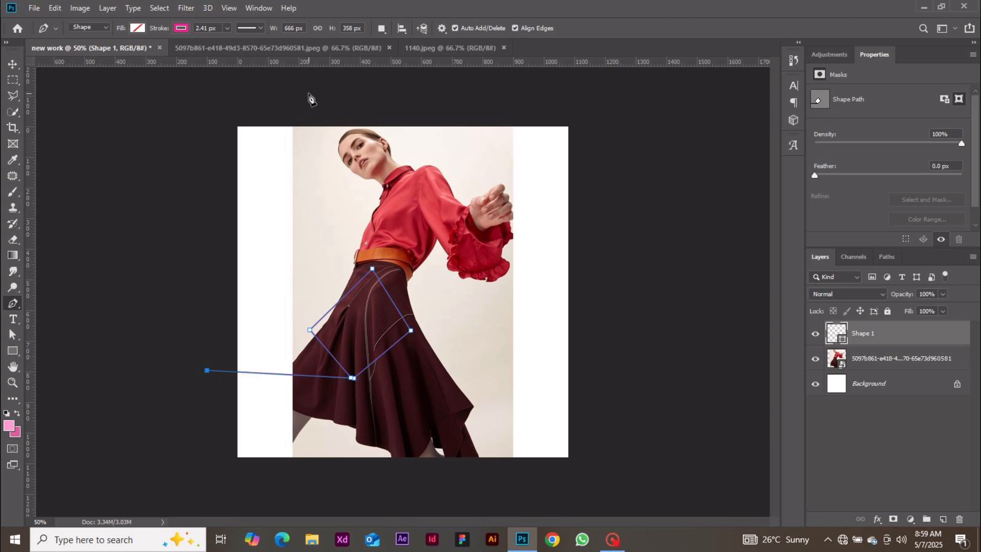
key("ctrl+z")
key("ctrl+z")
key("ctrl+z")
key("ctrl+z")
key("ctrl+z")
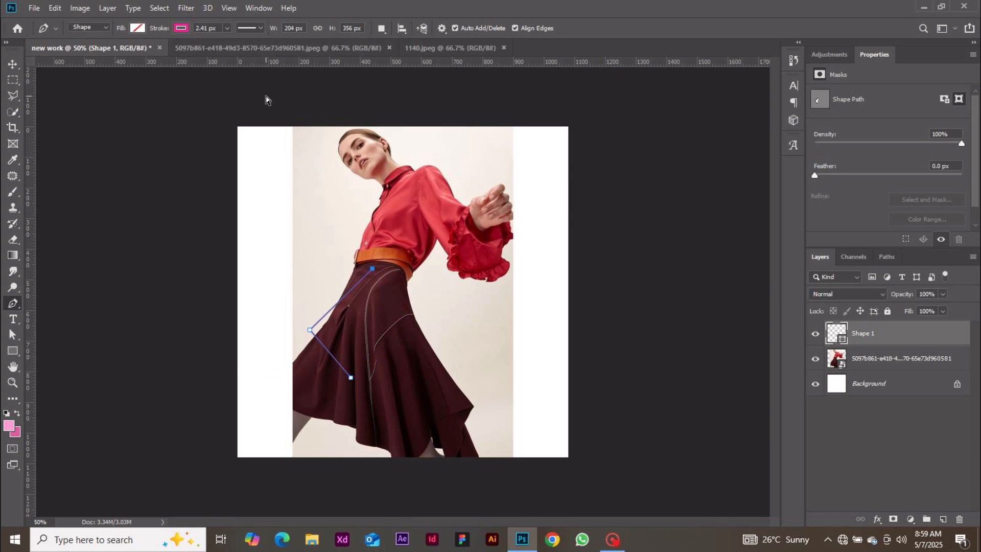
key("ctrl+z")
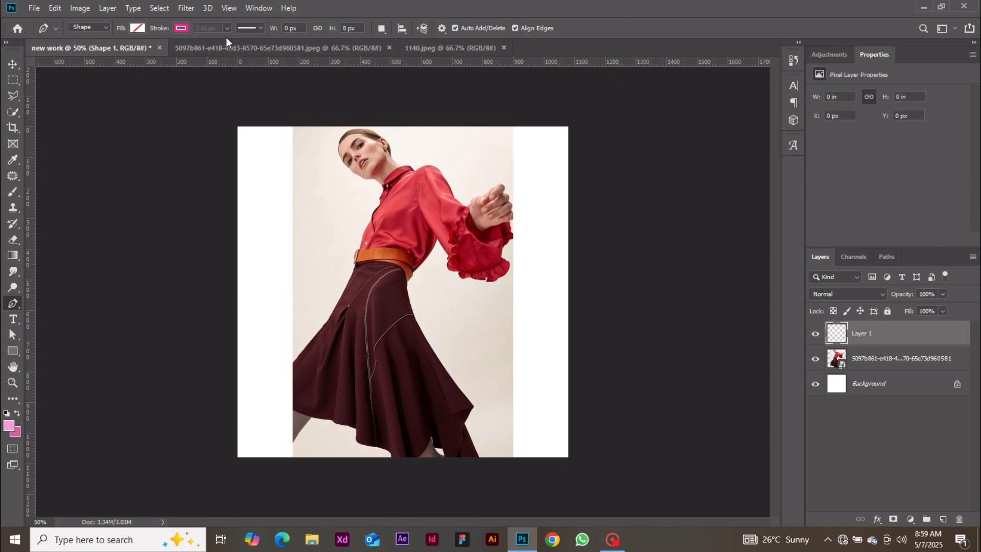
Set the shape's stroke to none and its fill to the recent pink
left_click(182, 28)
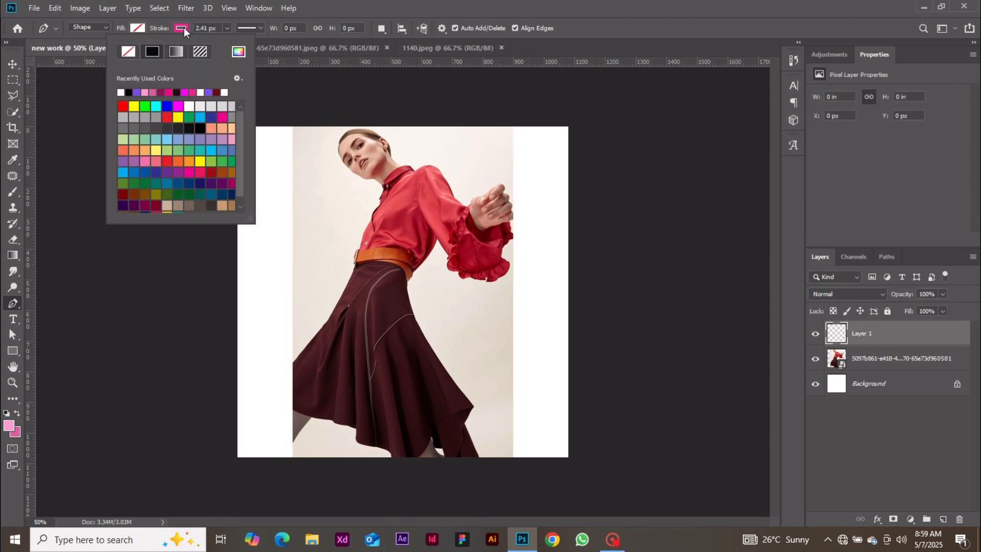
left_click(133, 51)
left_click(140, 24)
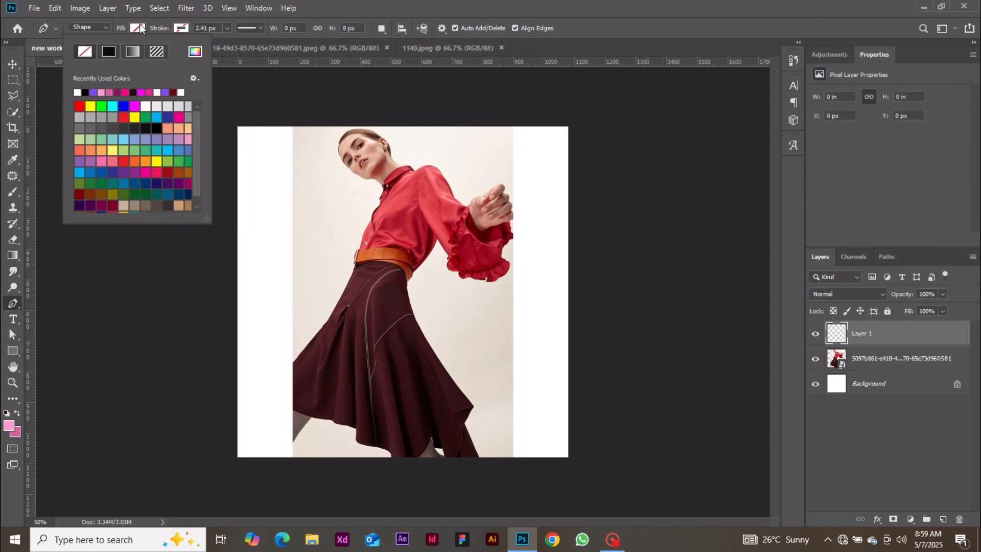
left_click(107, 91)
left_click(363, 298)
Draw a five-anchor pink shape over the torso, then undo it anchor by anchor
left_click(359, 295)
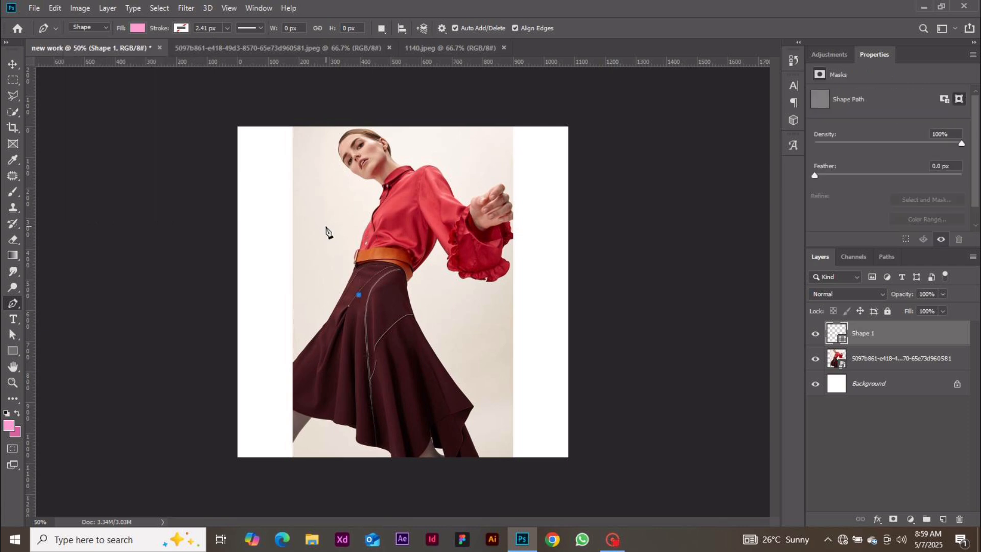
left_click(325, 227)
left_click(394, 179)
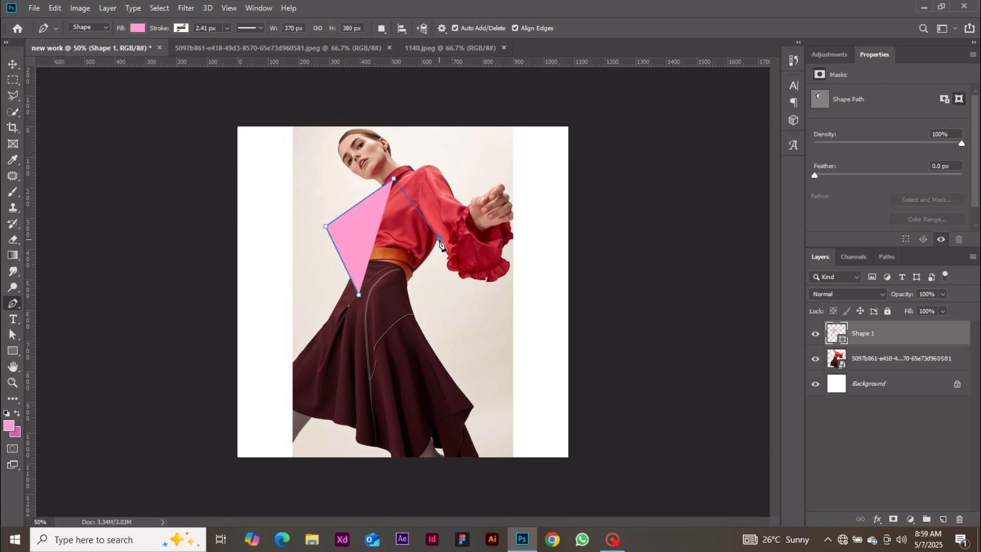
left_click(439, 239)
left_click(408, 338)
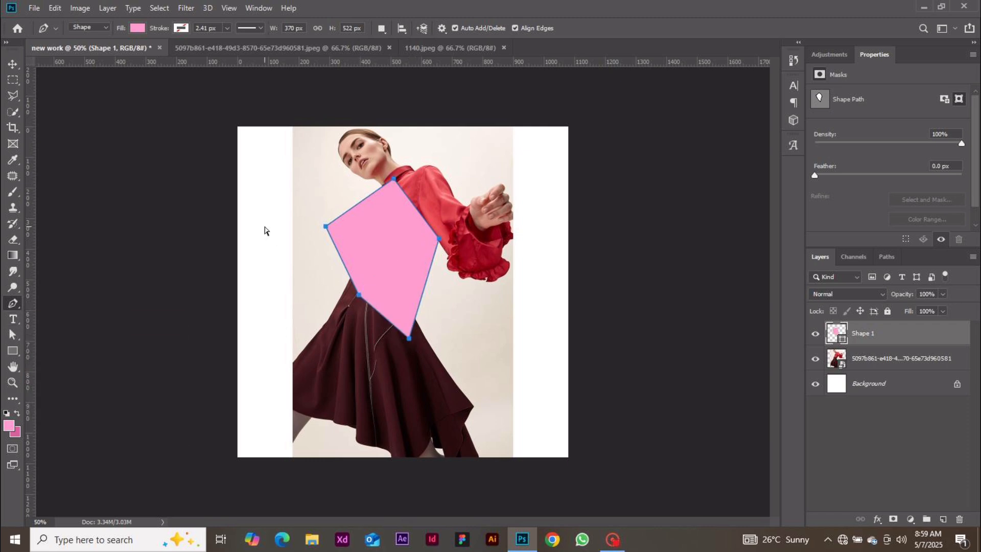
key("ctrl+z")
key("ctrl+z")
key("ctrl+z")
key("ctrl+z")
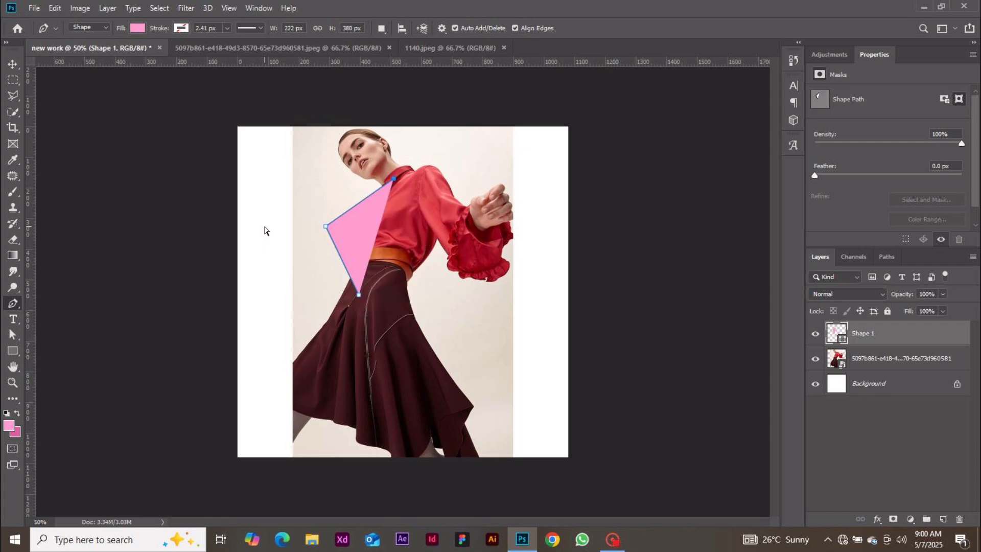
key("ctrl+z")
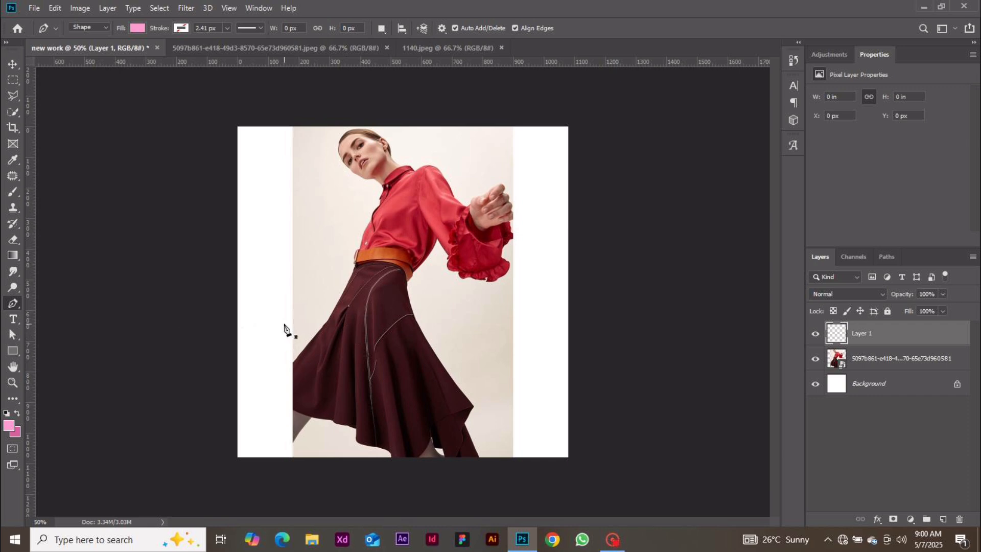
left_click(13, 322)
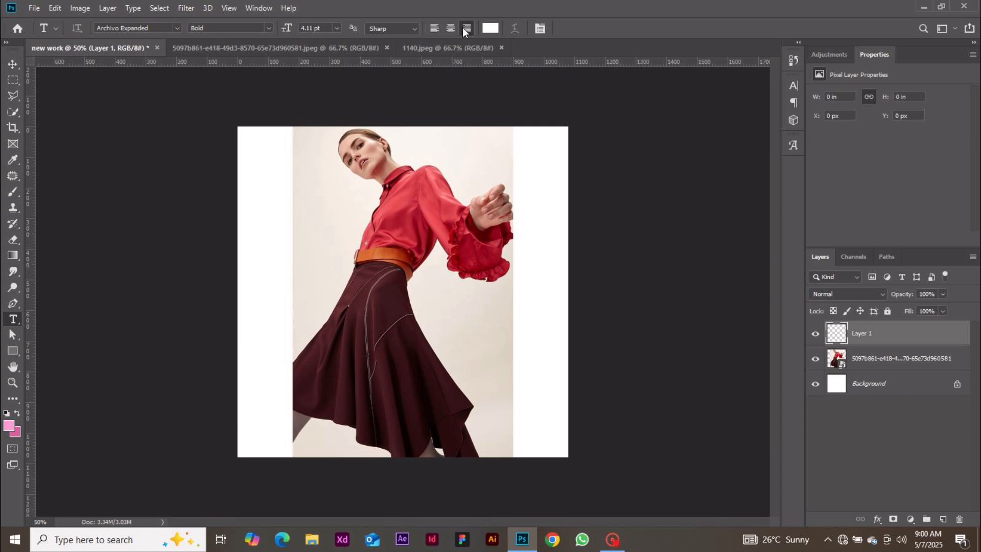
Draw a left-aligned placeholder text box across the waist, then cancel it
left_click(437, 27)
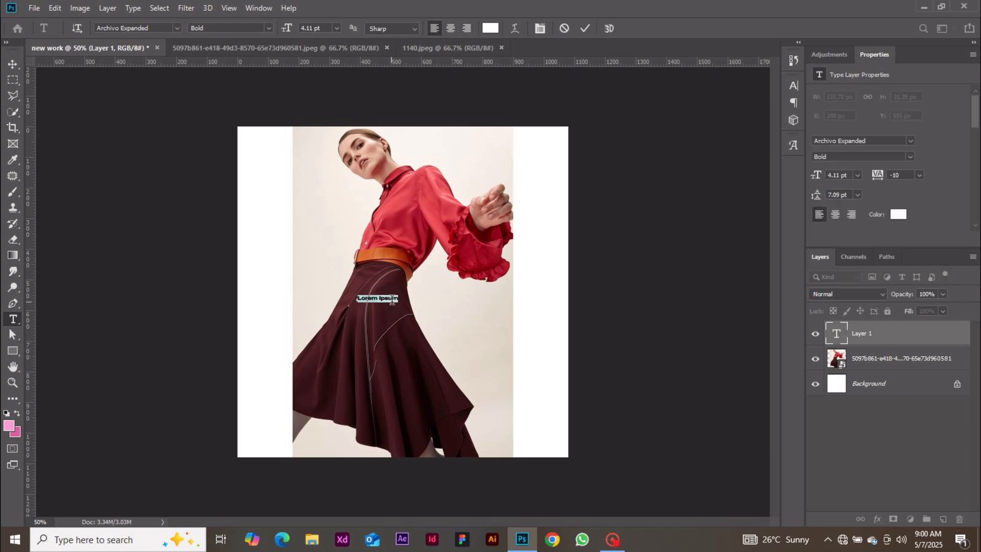
left_click(569, 30)
left_click_drag(320, 234, 451, 353)
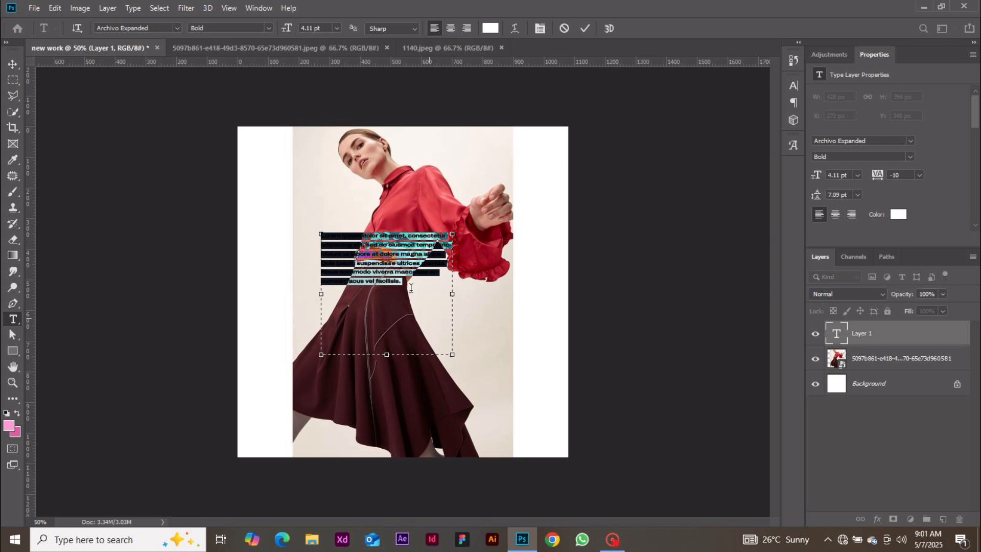
left_click(564, 29)
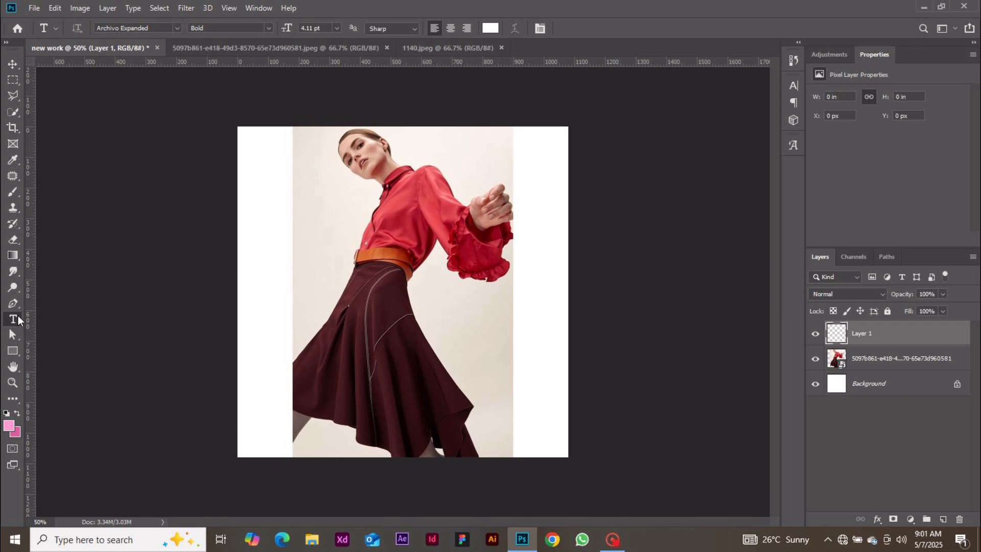
Keep Horizontal Type from the type variants, then show the Rectangle tool's shape variants
right_click(17, 315)
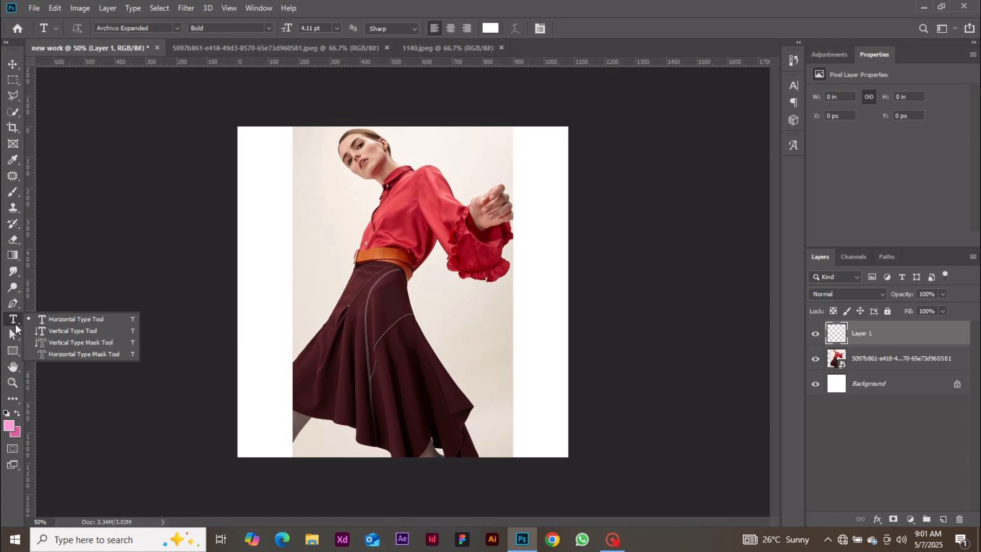
left_click(68, 322)
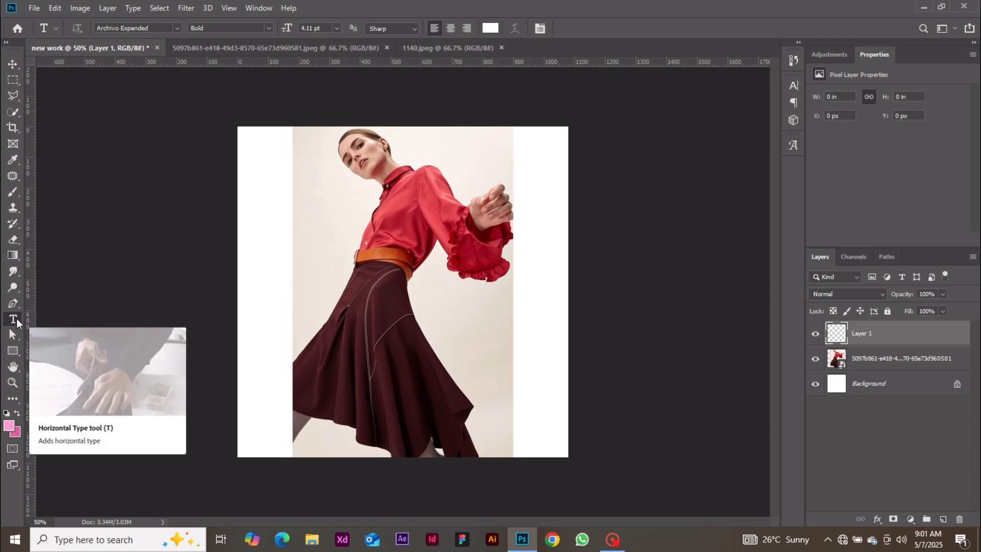
left_click(16, 349)
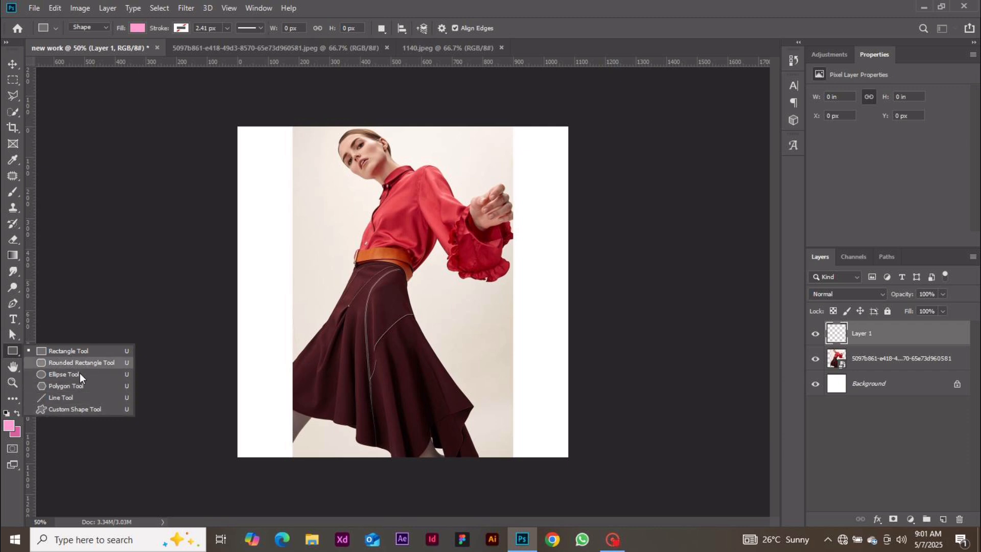
Pick the Custom Shape tool and browse its shape collection, then close it
left_click(72, 413)
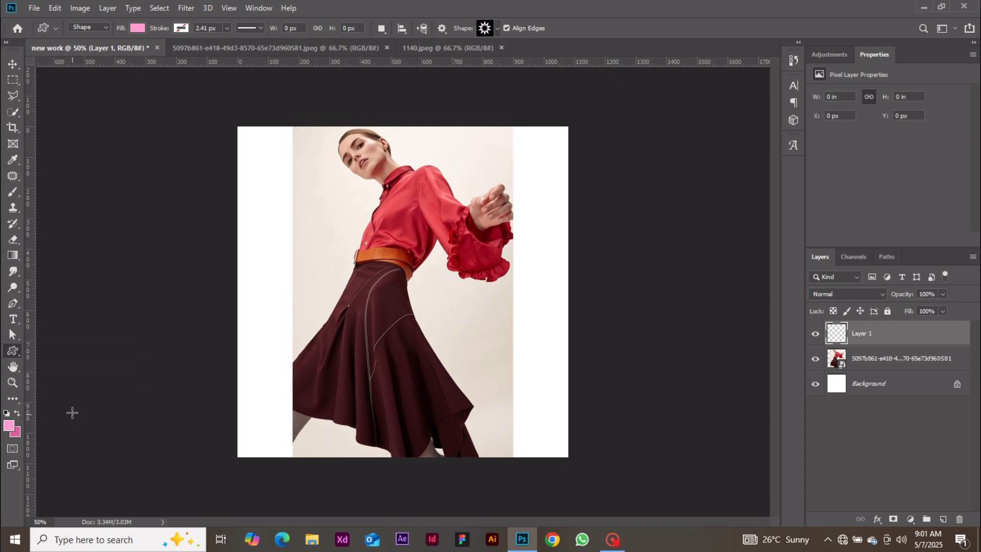
left_click(498, 28)
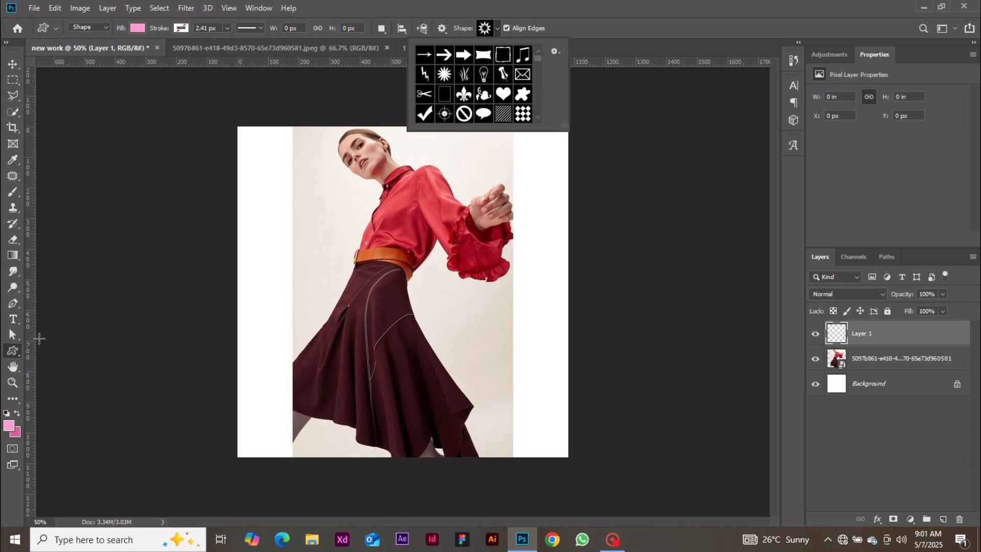
left_click(21, 350)
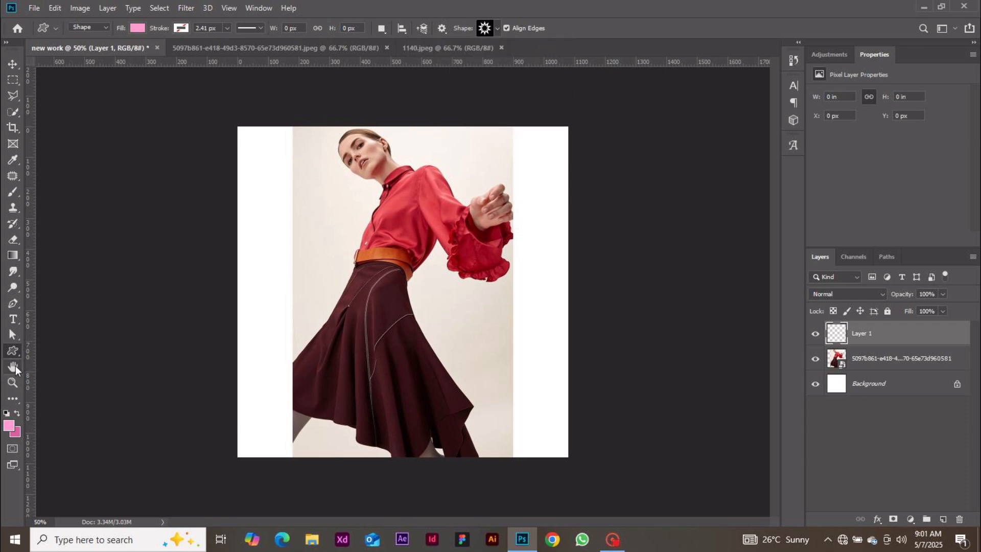
Pan and zoom back out to the whole photo, then delete the empty Layer 1
left_click(16, 366)
key("ctrl+1")
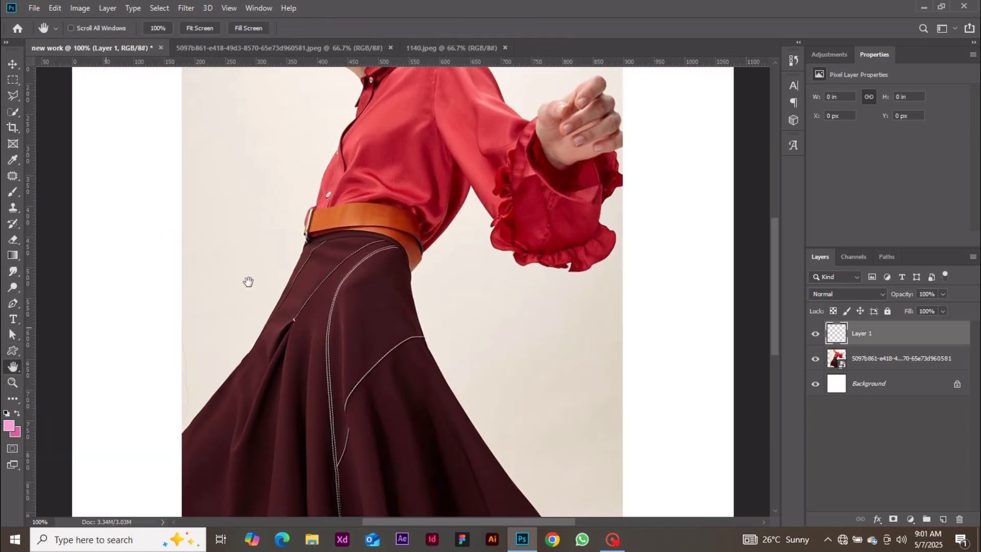
left_click_drag(290, 241, 315, 275)
key("ctrl+minus")
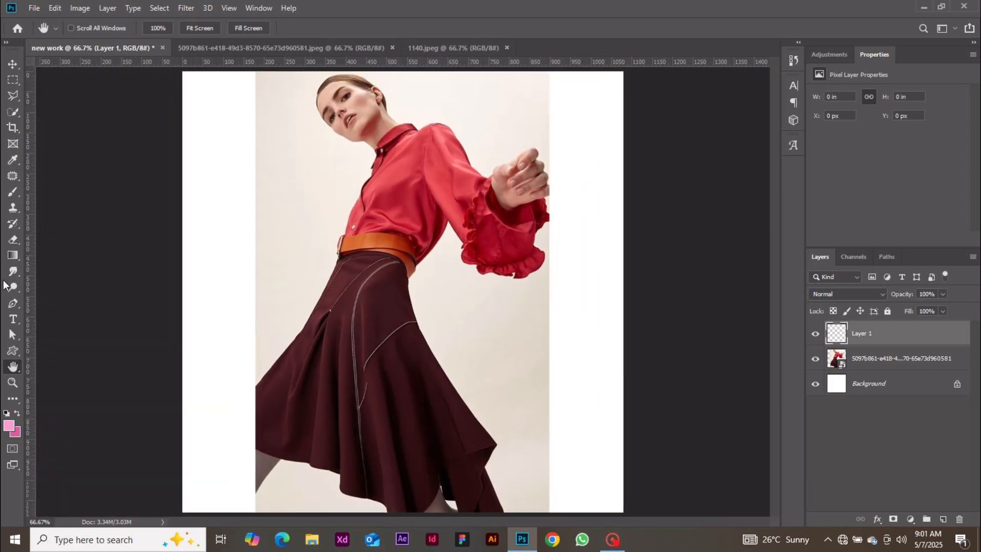
left_click(19, 372)
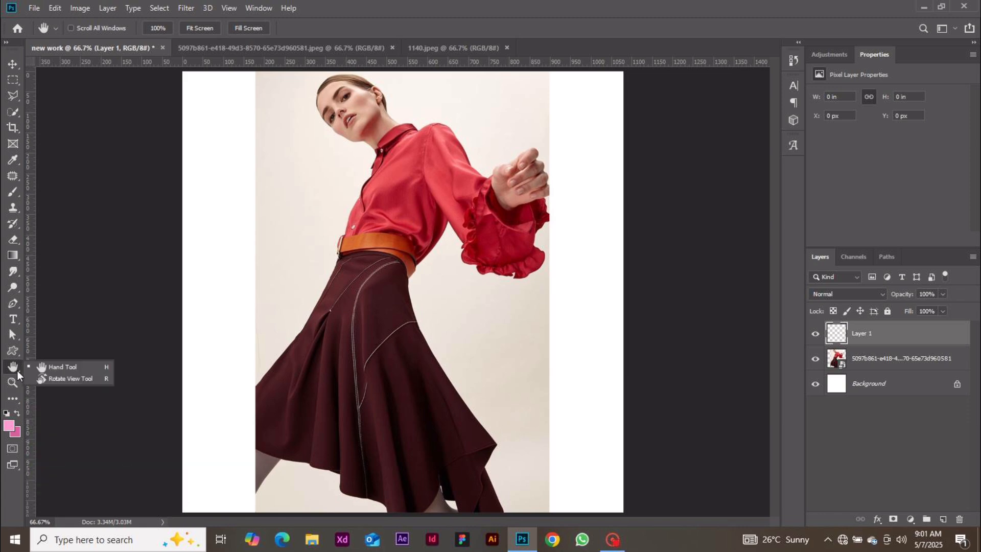
left_click(15, 367)
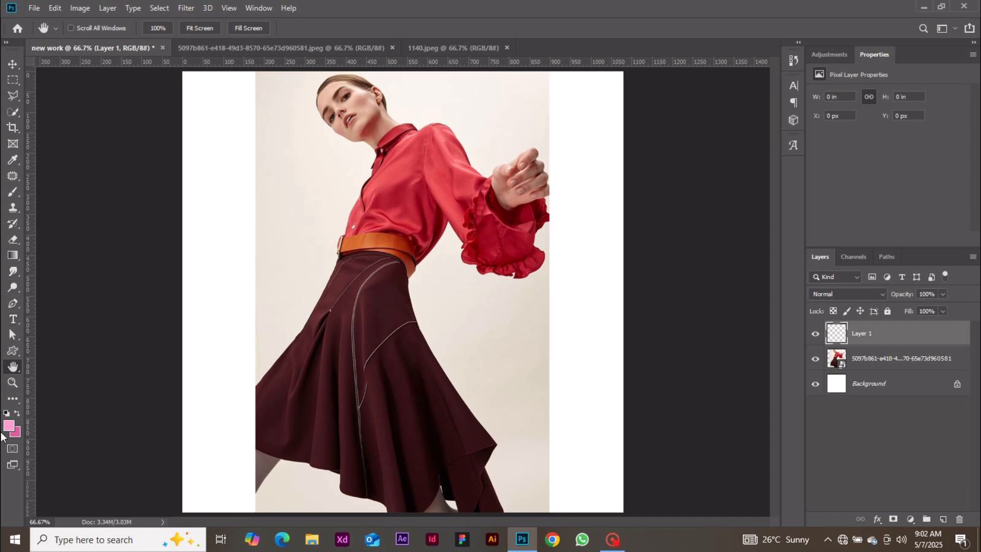
key("Delete")
left_click(11, 400)
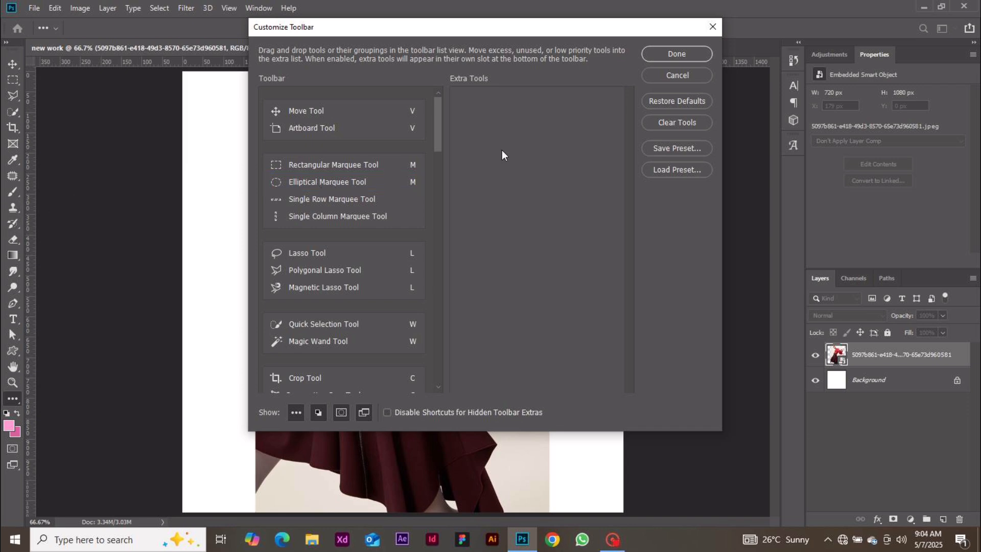
left_click(701, 75)
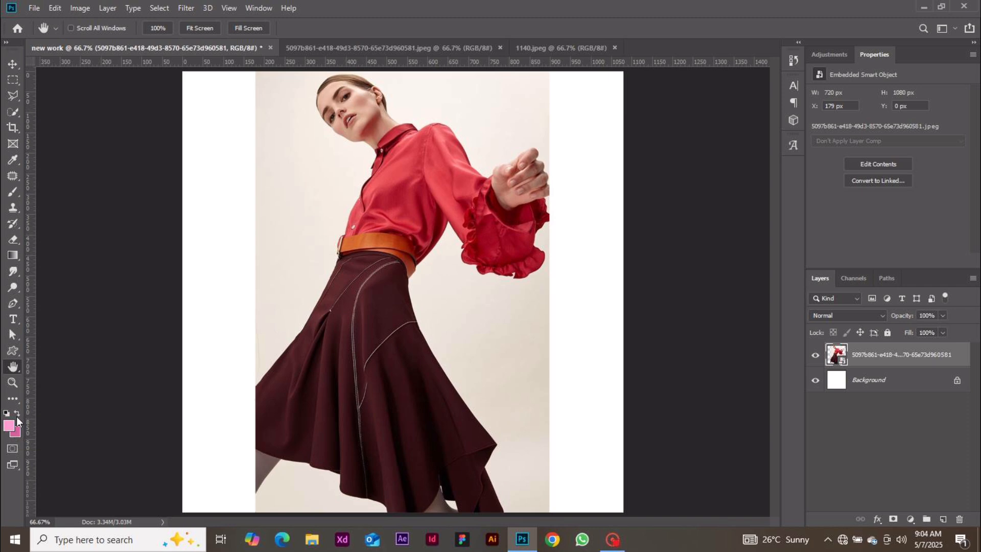
left_click(9, 427)
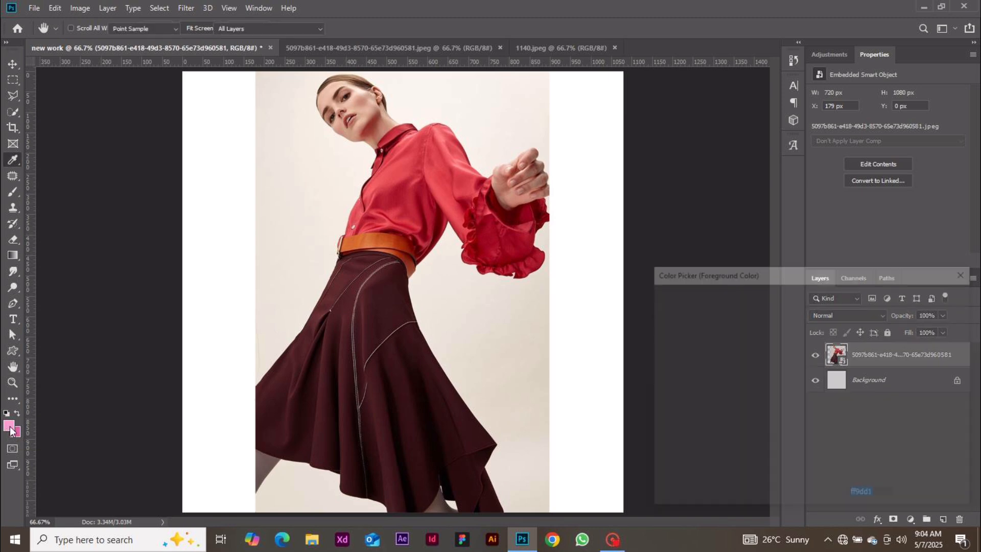
left_click(923, 320)
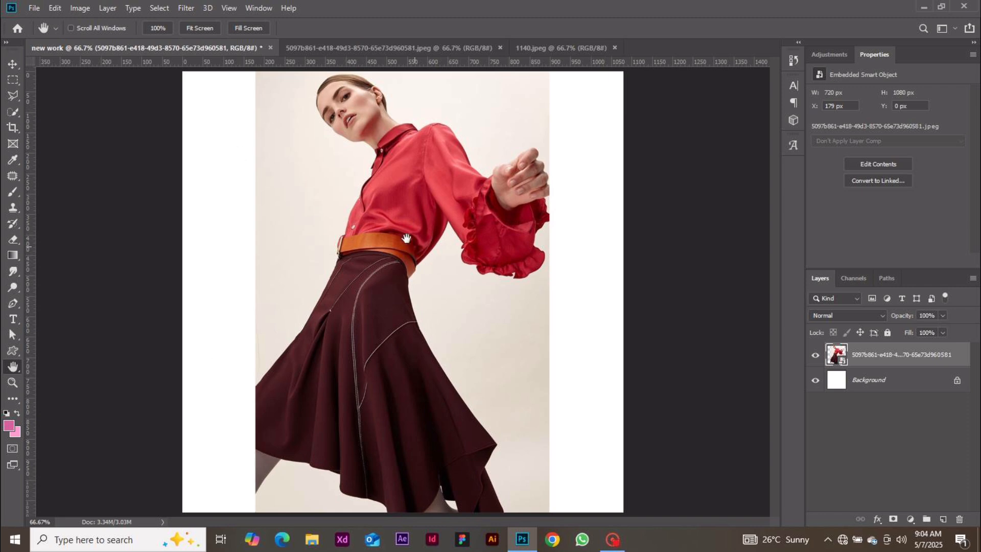
left_click(255, 12)
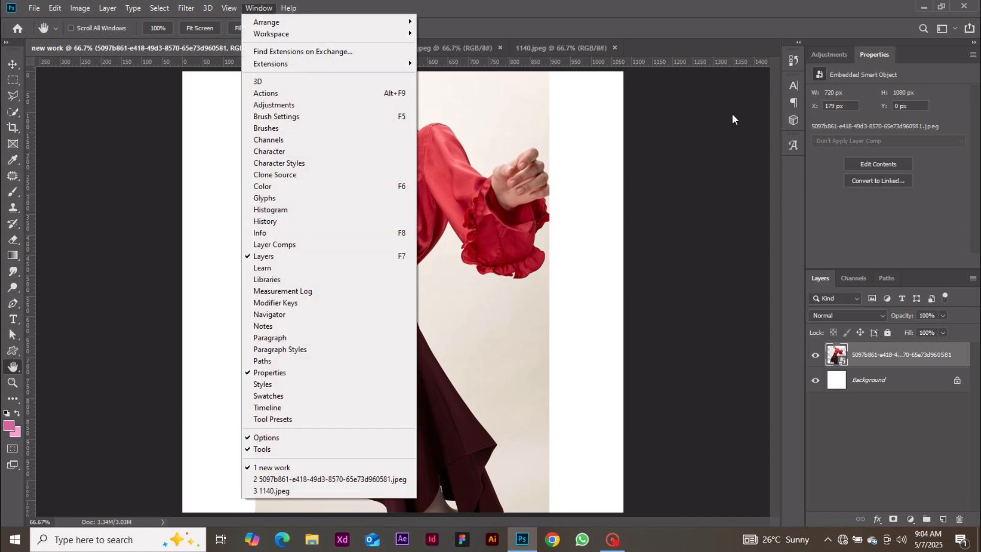
left_click(897, 129)
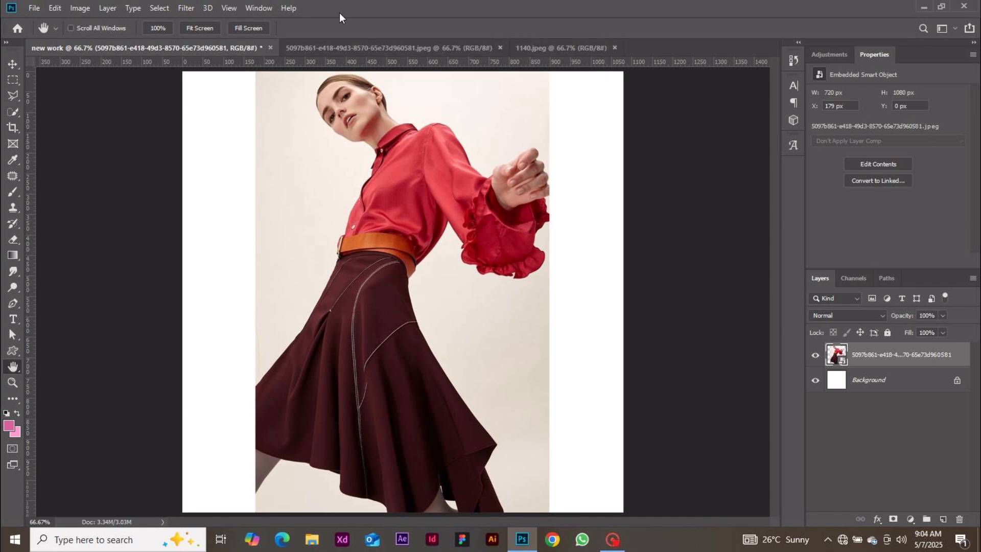
left_click(250, 10)
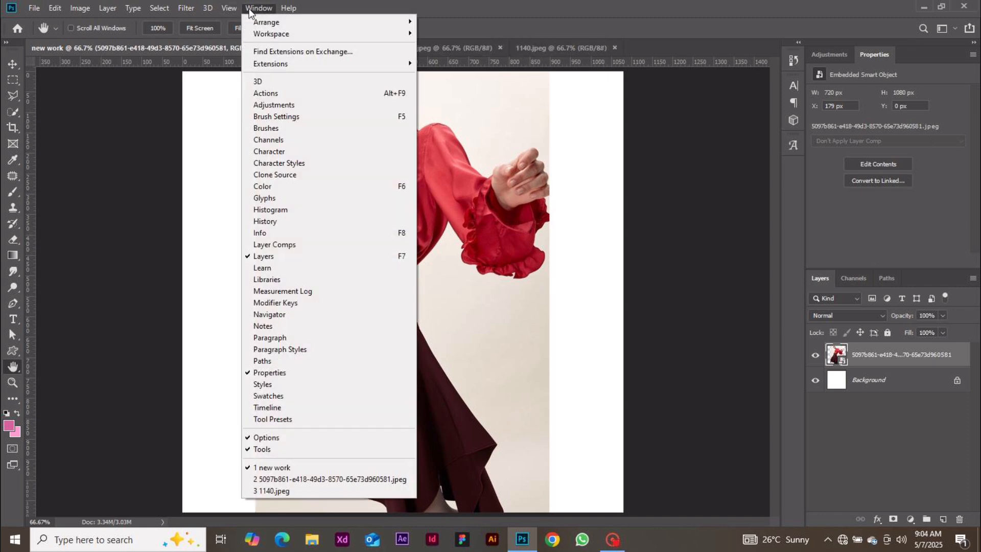
mouse_move(296, 33)
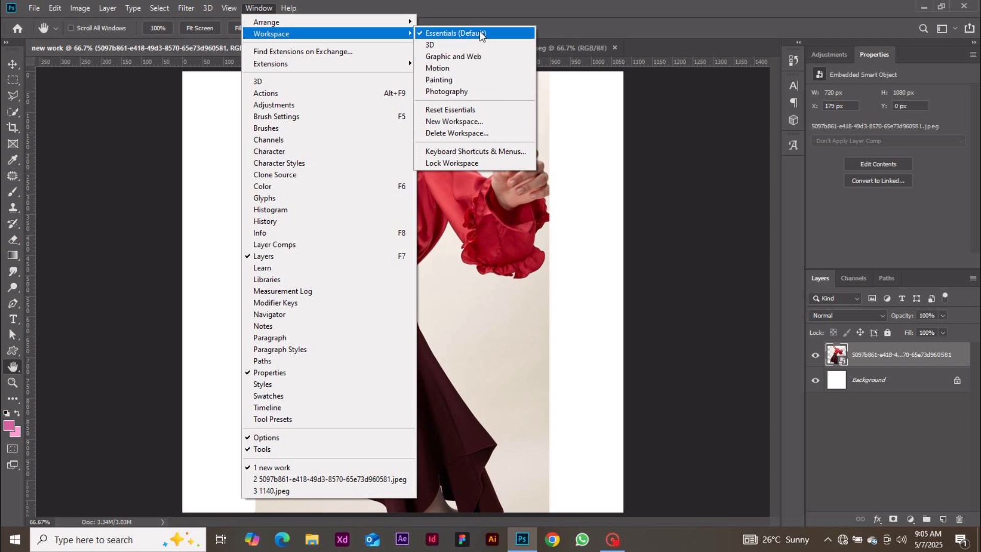
left_click(631, 177)
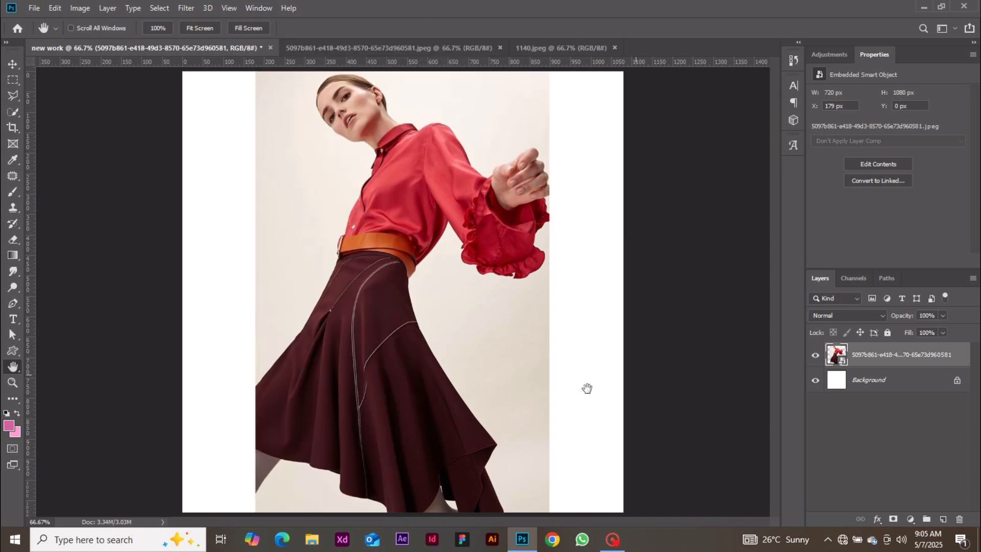
left_click(261, 7)
left_click(260, 8)
left_click(259, 7)
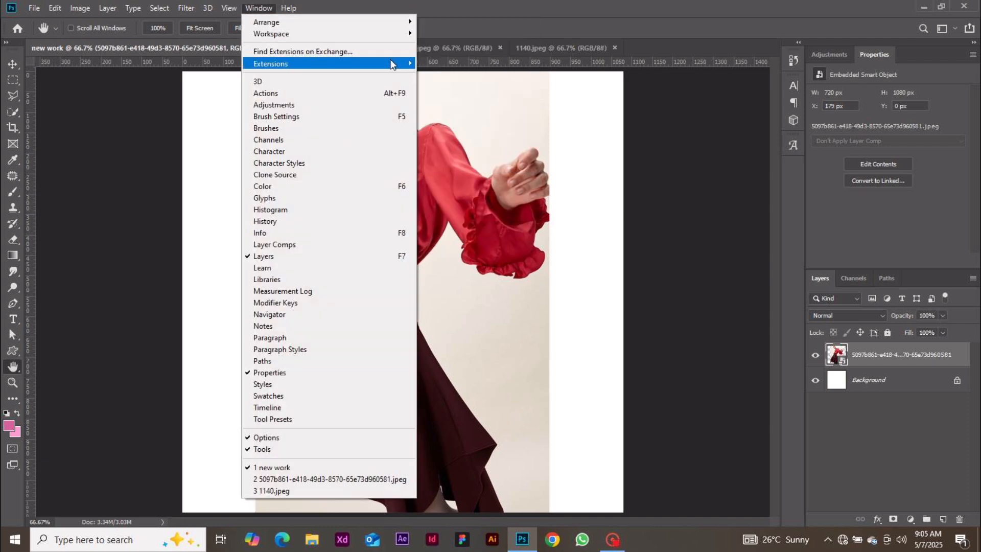
mouse_move(403, 38)
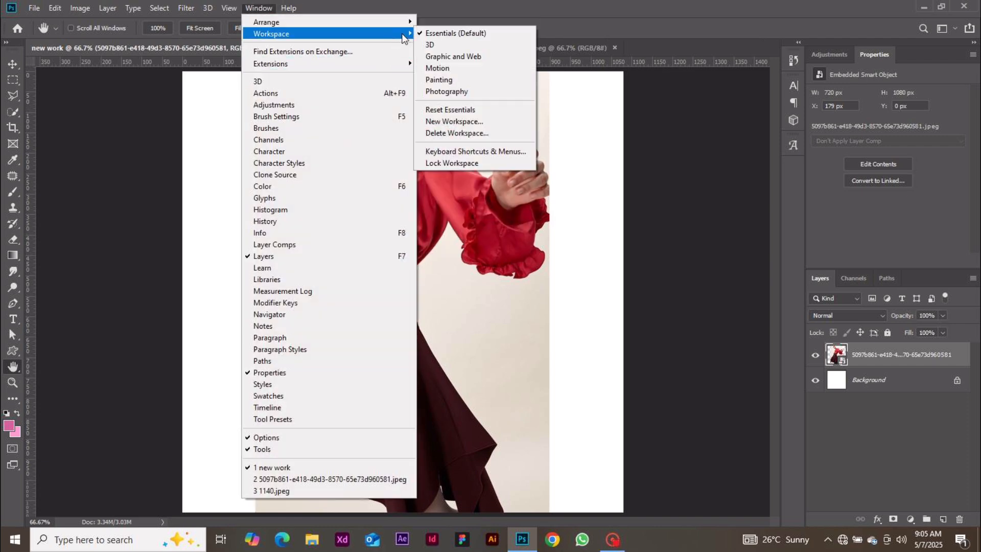
left_click(451, 122)
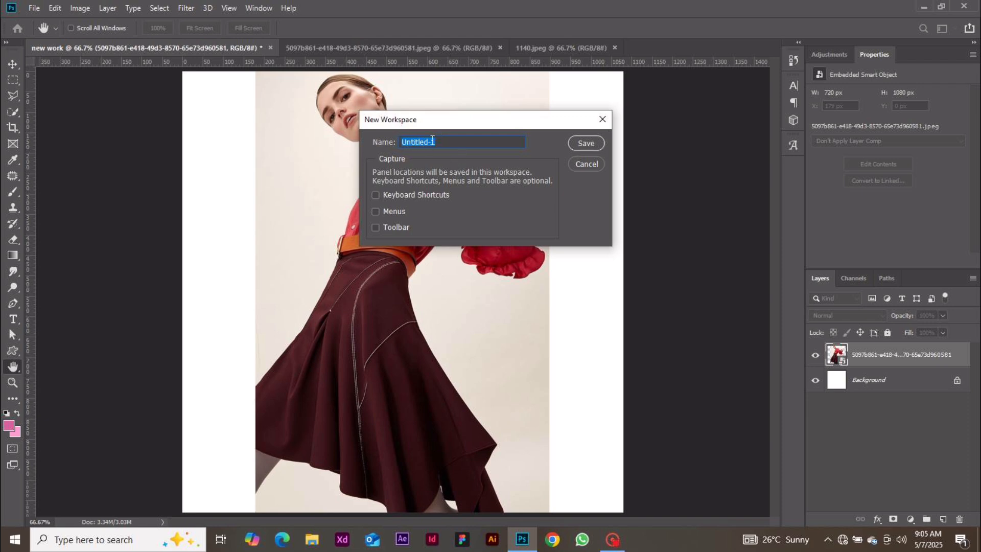
left_click(581, 160)
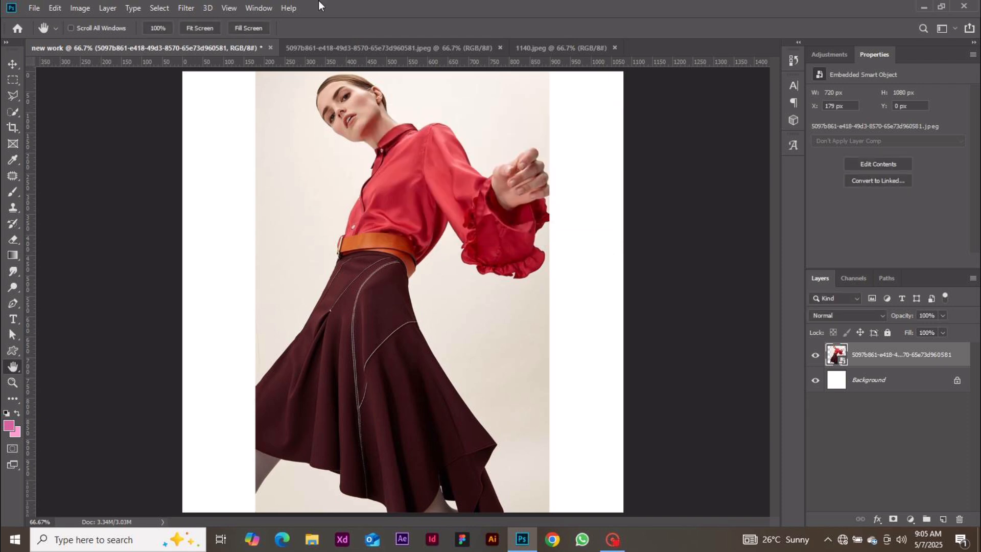
left_click(262, 9)
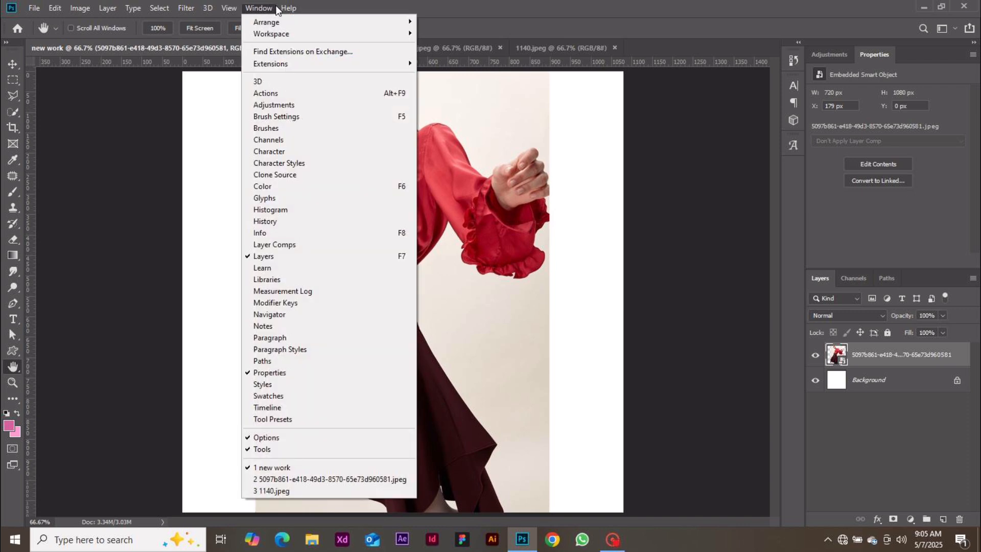
mouse_move(289, 8)
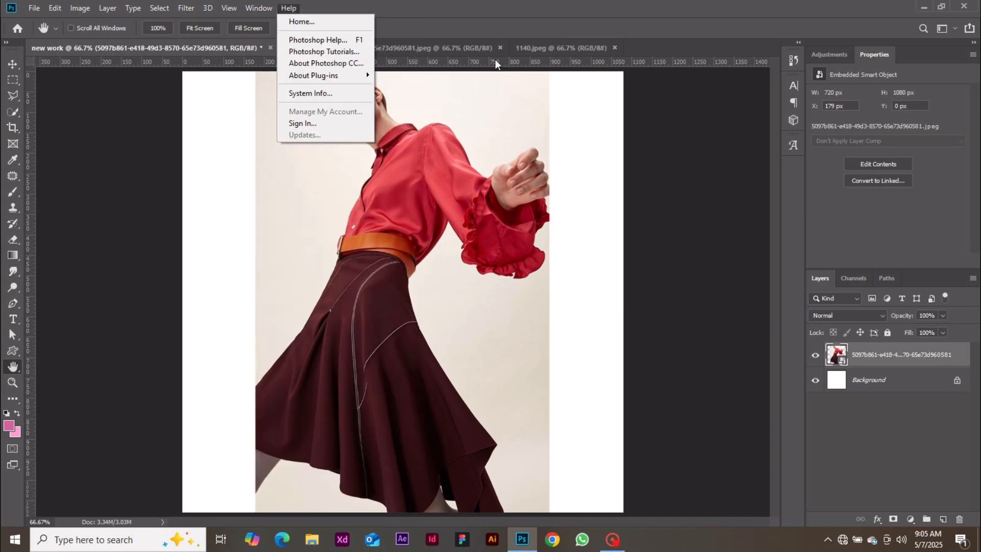
left_click(724, 225)
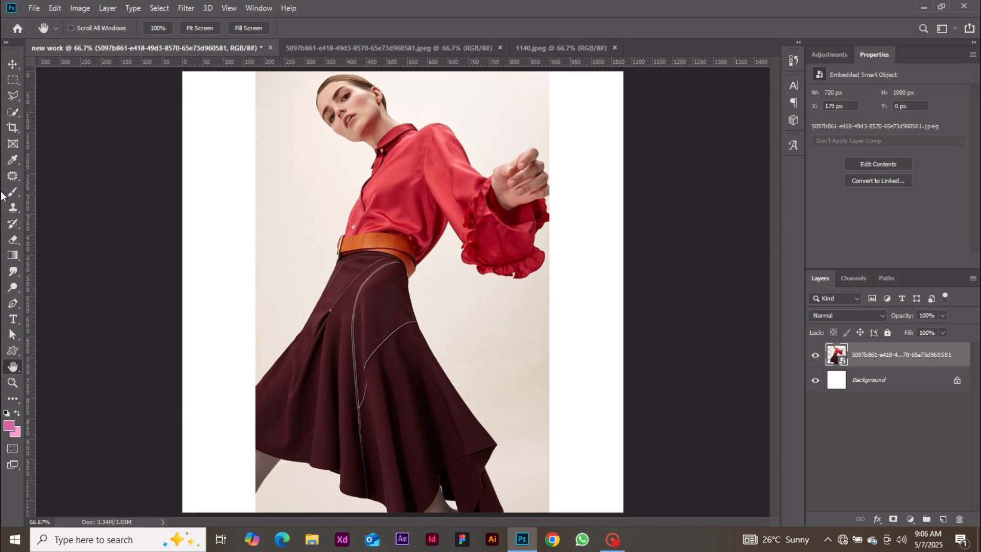
Draw two pink rectangles, a smaller upper one and a larger one across the canvas
left_click_drag(12, 351, 47, 352)
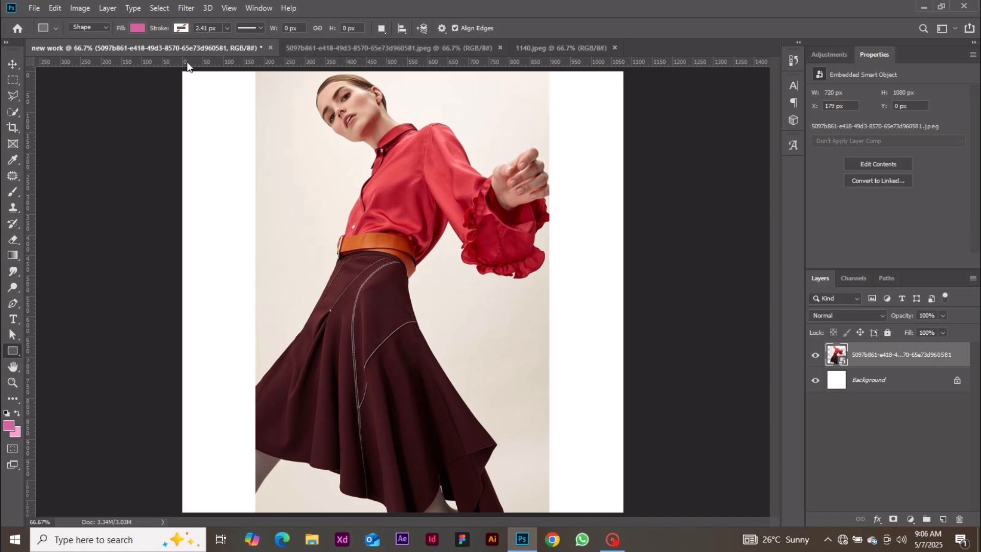
left_click_drag(174, 74, 643, 376)
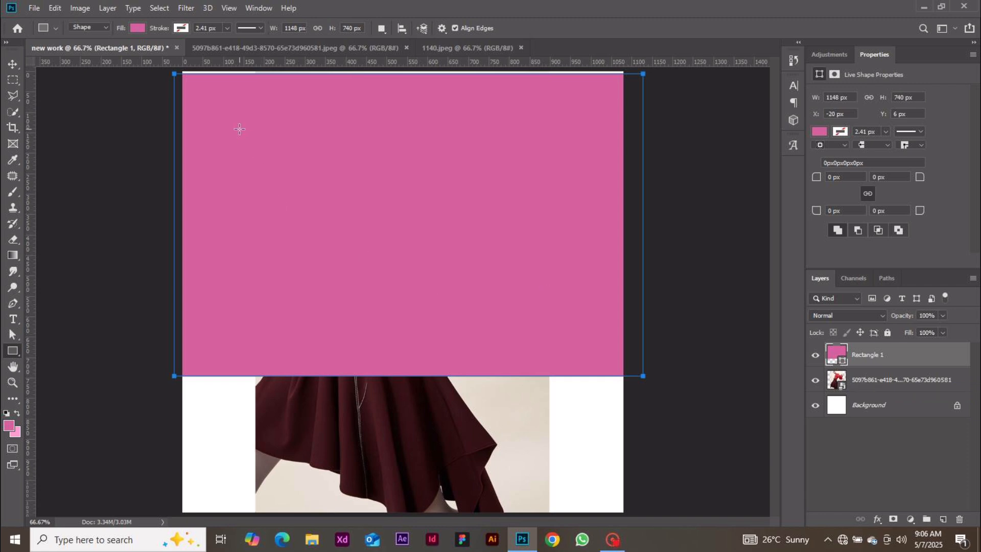
left_click_drag(144, 148, 707, 519)
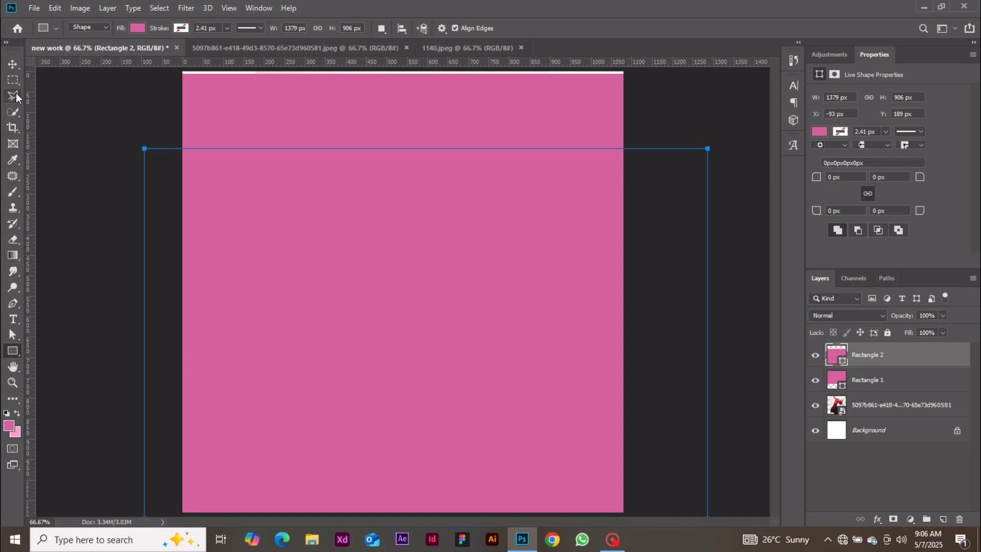
Send Rectangle 2 below Rectangle 1 and drag the model photo layer above both
left_click(15, 65)
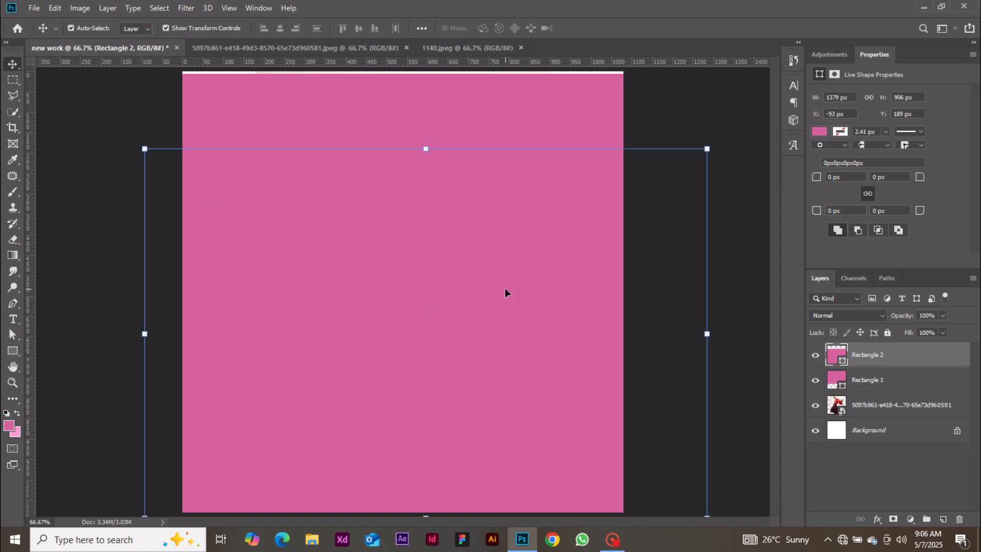
key("ctrl+bracketleft")
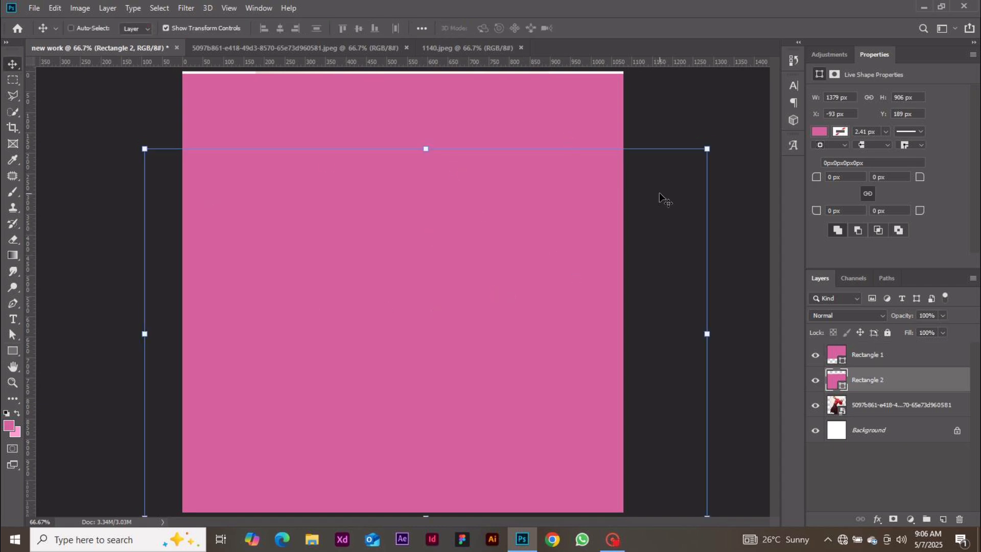
key("ctrl+minus")
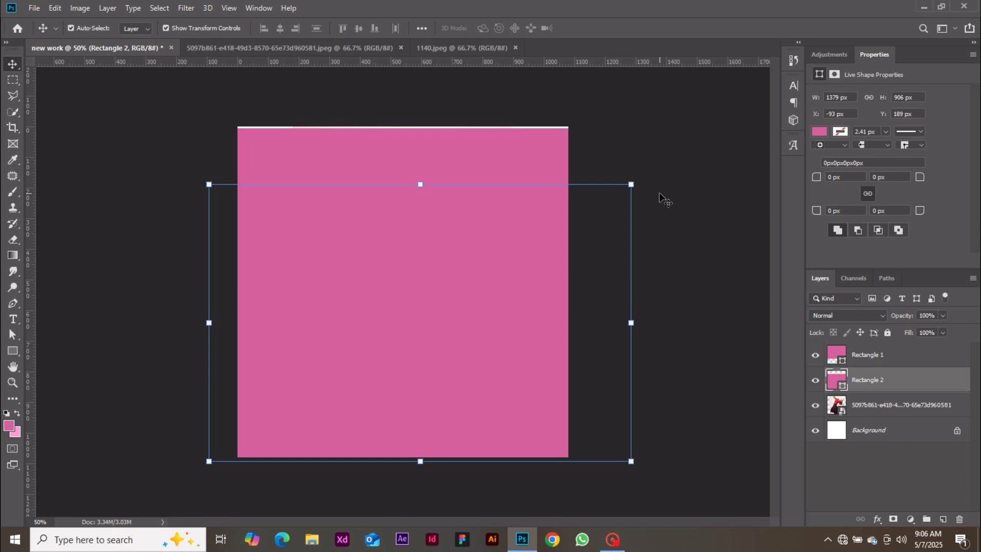
left_click(869, 405)
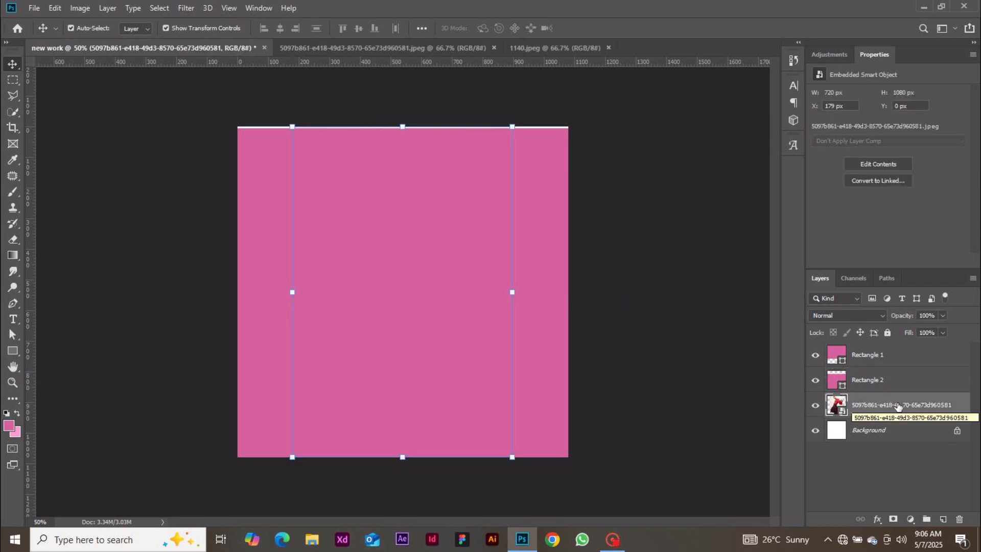
left_click_drag(874, 405, 873, 351)
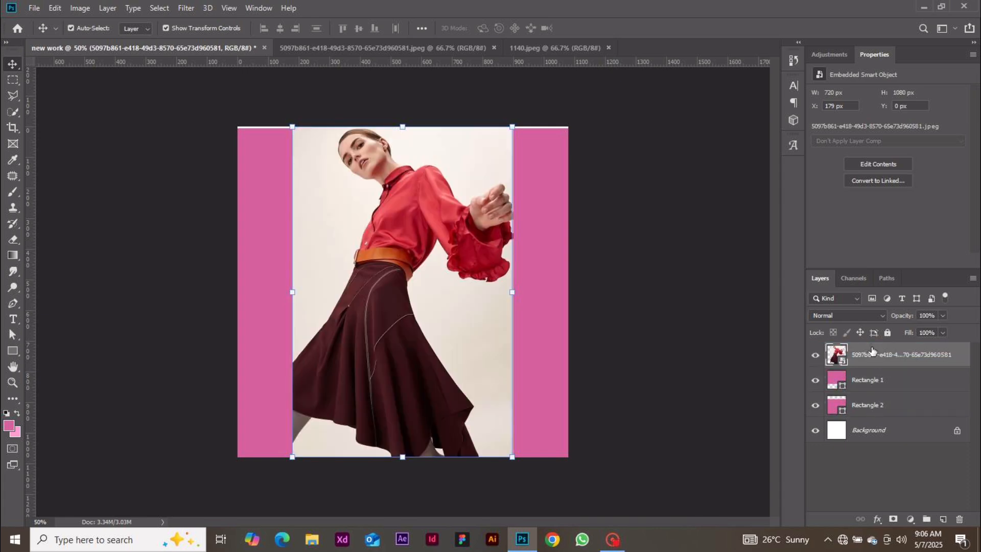
Hide transform controls and drag the model photo flush against the canvas's left edge
left_click(664, 262)
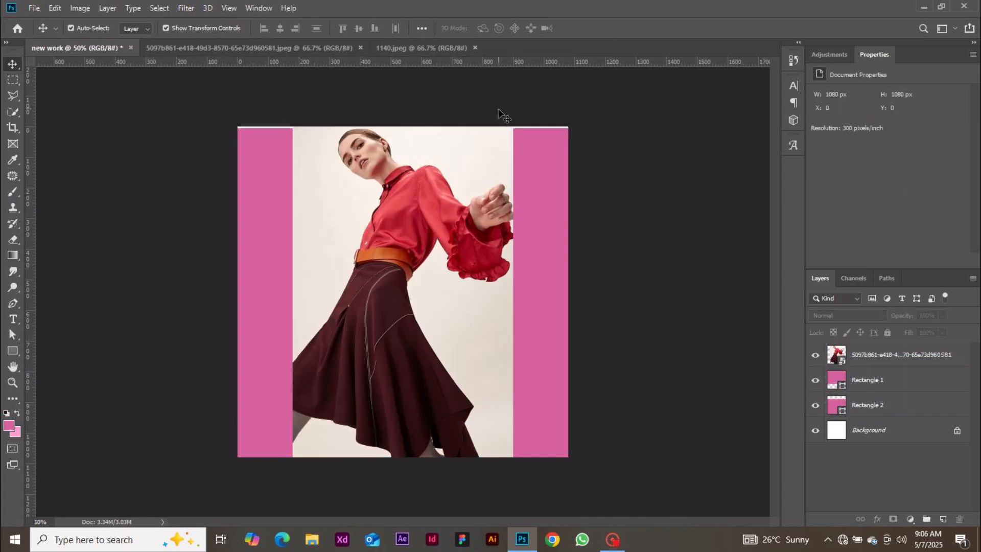
left_click(356, 187)
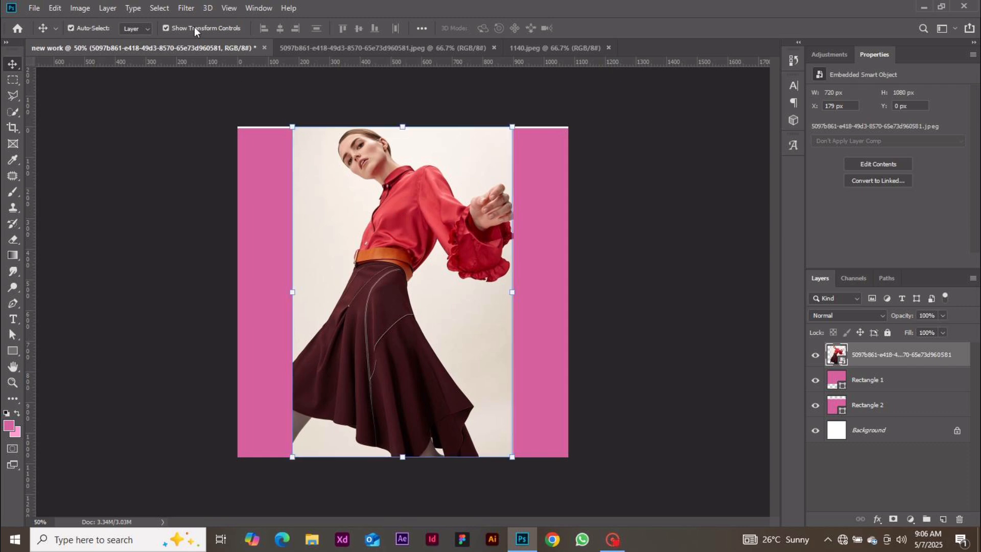
left_click(169, 27)
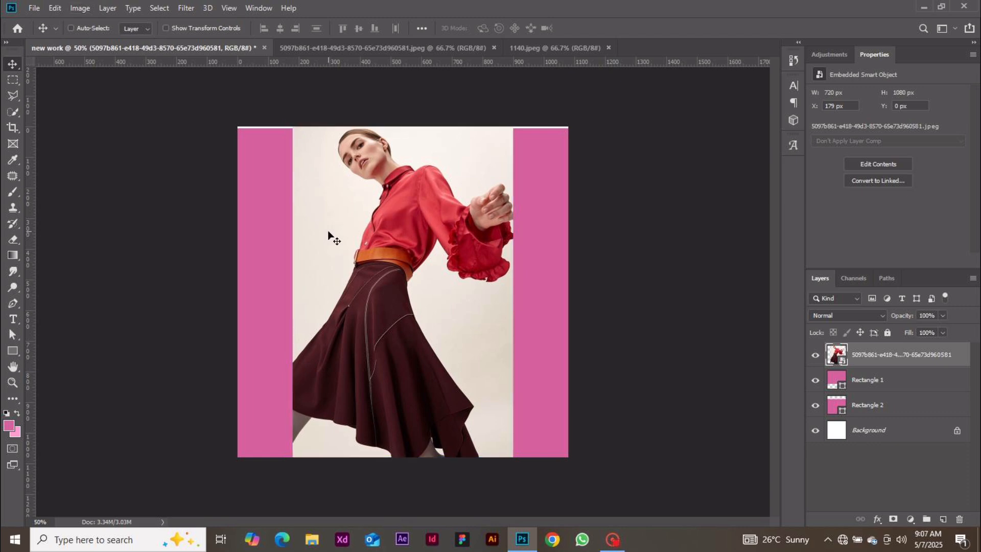
left_click_drag(329, 235, 413, 253)
left_click_drag(530, 306, 391, 330)
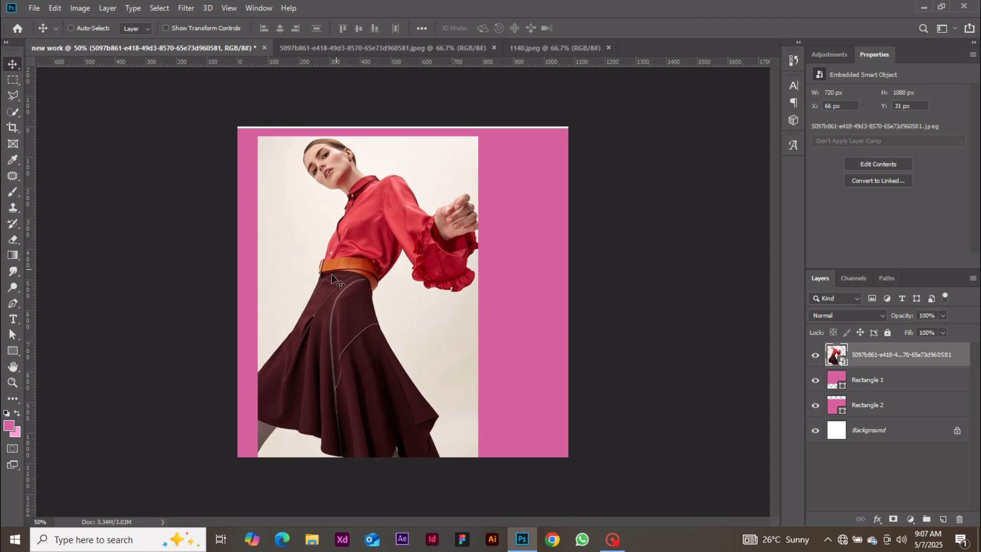
left_click_drag(334, 281, 375, 273)
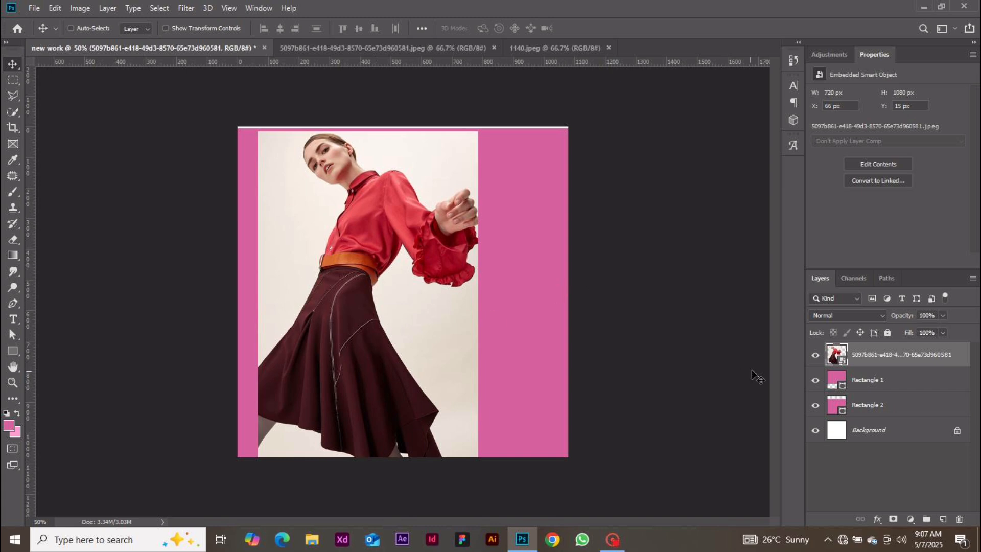
left_click_drag(532, 326, 499, 322)
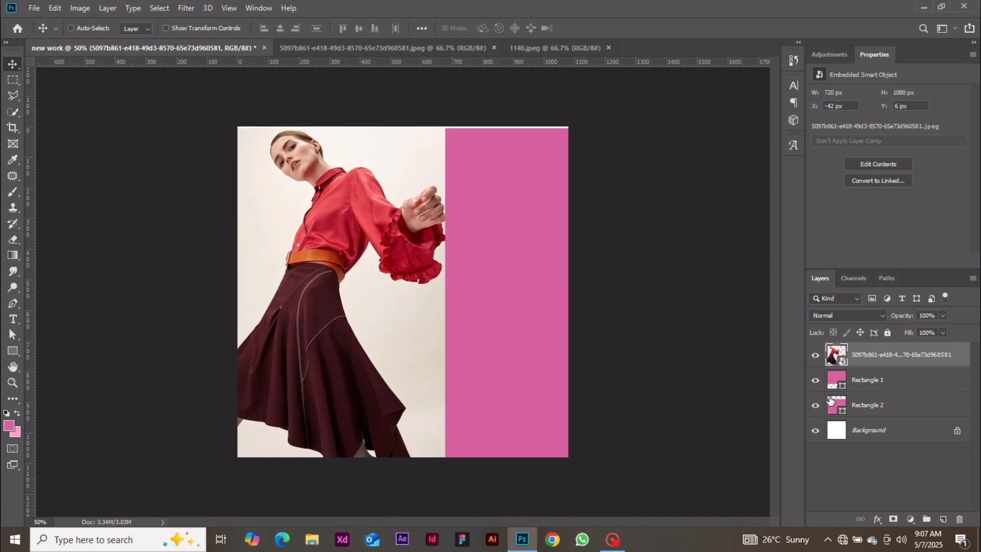
left_click(876, 384)
Offset Rectangle 1 and Rectangle 2, leaving white corners at top right and lower left
left_click_drag(517, 328, 419, 234)
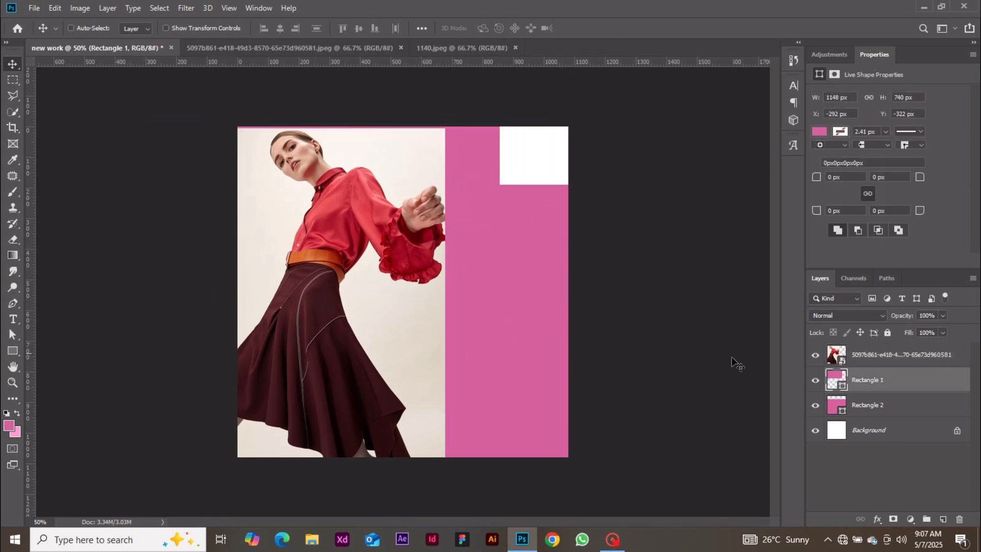
left_click(876, 409)
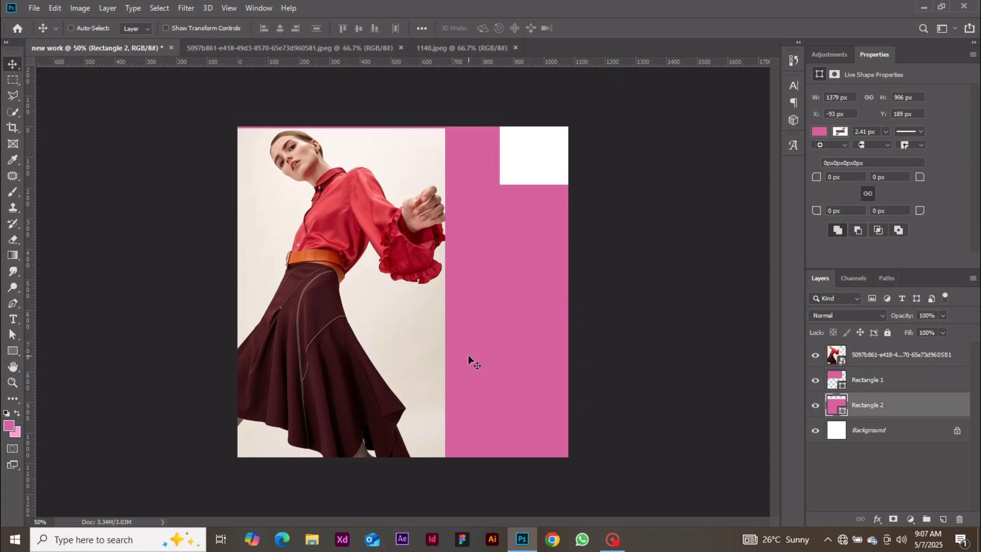
left_click_drag(449, 337, 531, 390)
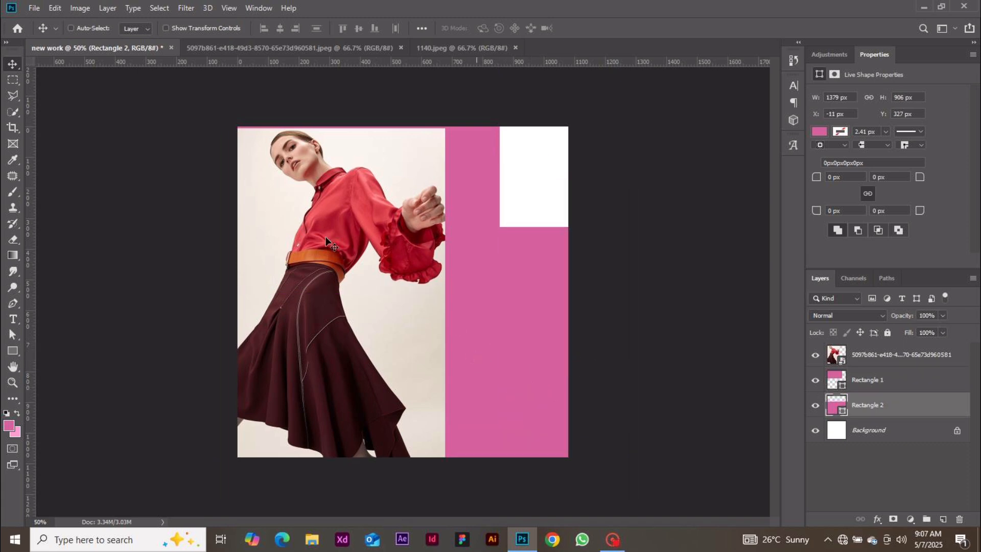
left_click_drag(421, 243, 460, 197)
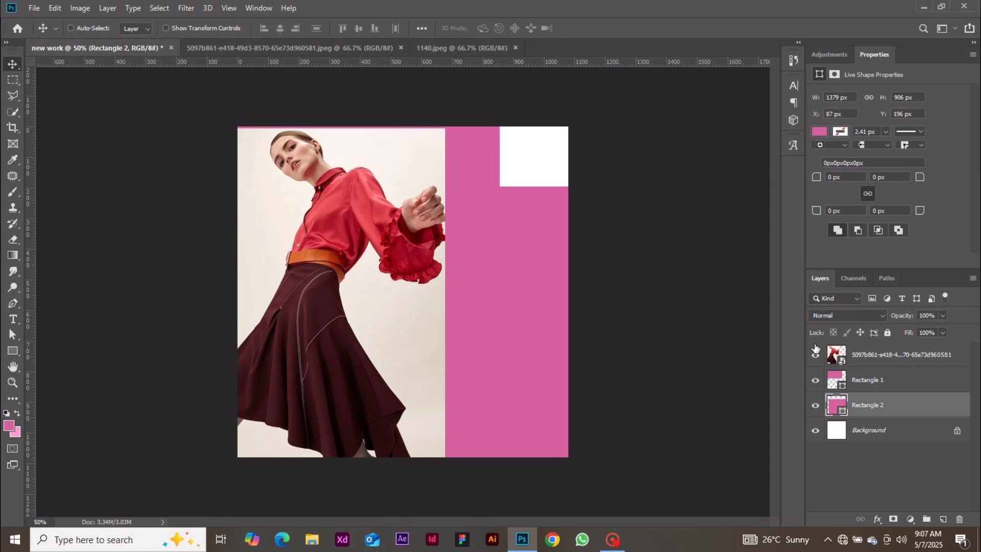
Move the model photo right and down to X 87 px, Y 48 px, inset over the pink
left_click(858, 363)
left_click_drag(329, 220, 346, 266)
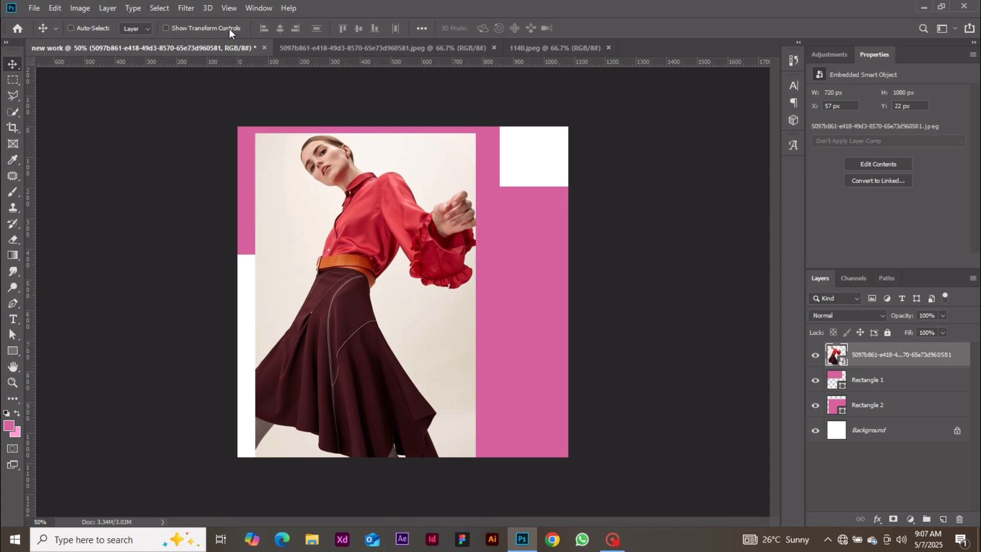
left_click(166, 28)
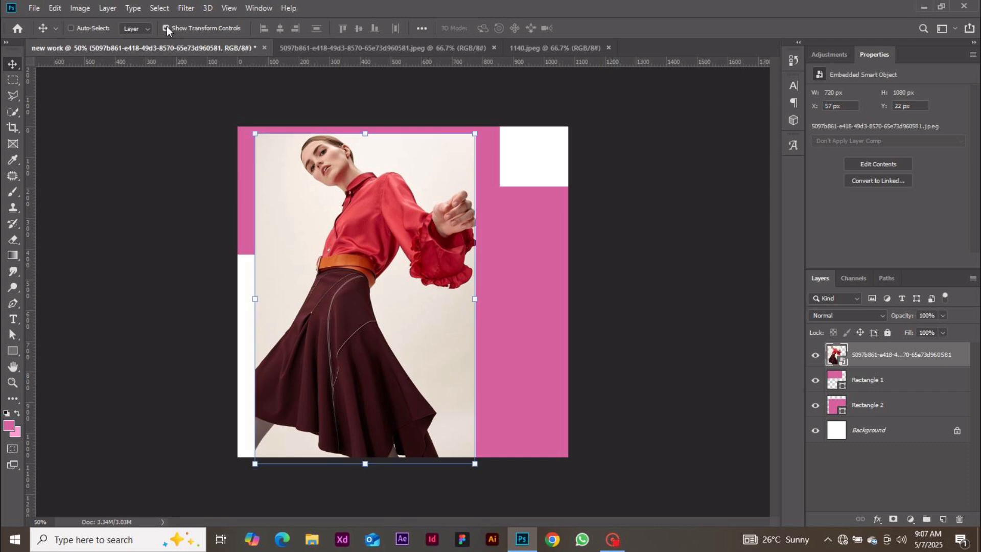
mouse_move(366, 179)
left_mouse_down()
mouse_move(409, 167)
mouse_move(313, 184)
mouse_move(375, 187)
left_mouse_up()
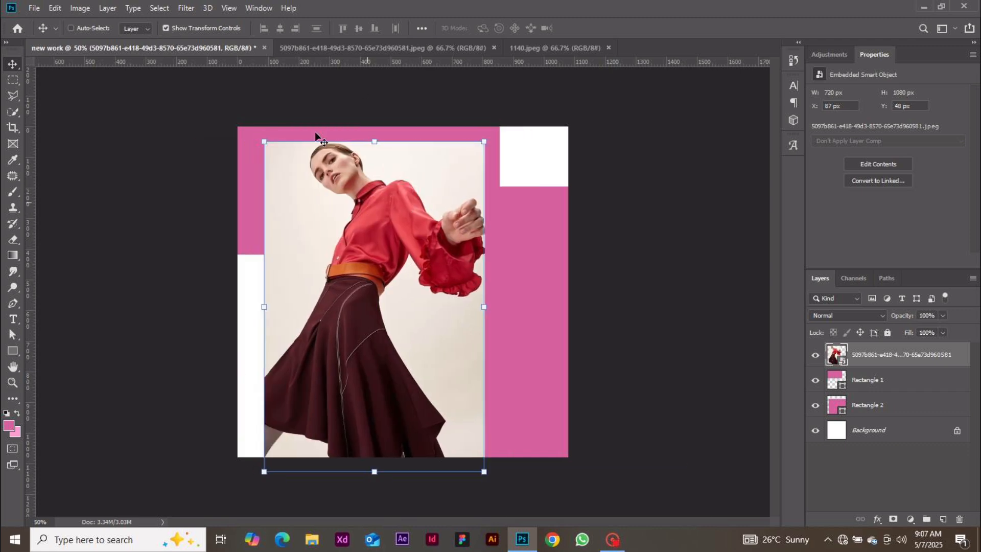
left_click(166, 28)
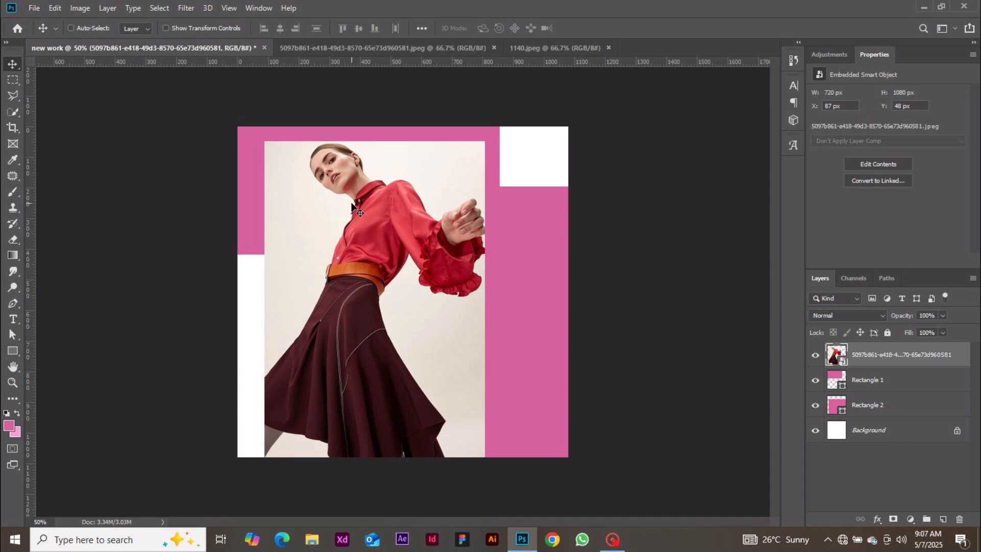
Scale the photo down to 707 × 1060 px from its top-left corner and enable Auto-Select
key("ctrl+t")
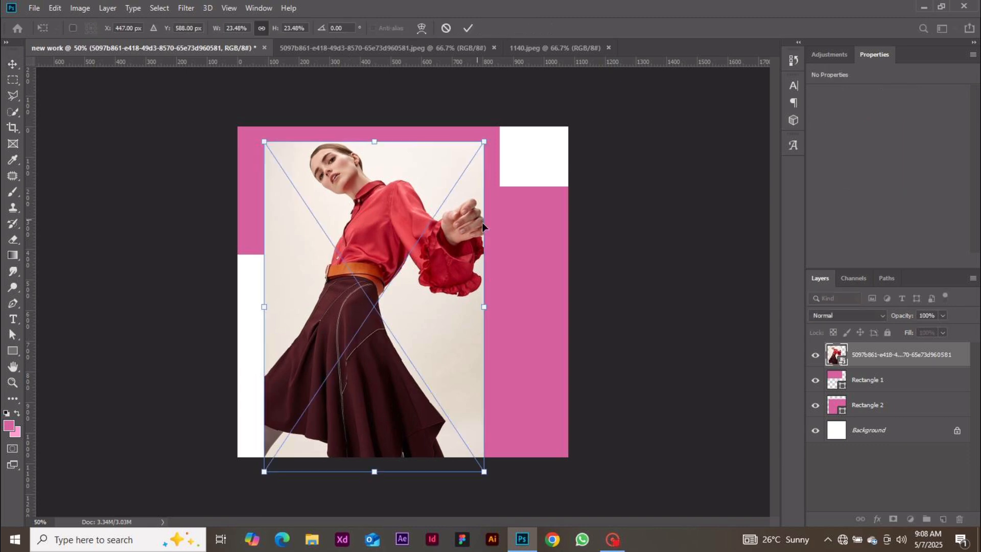
left_click_drag(490, 301, 501, 275)
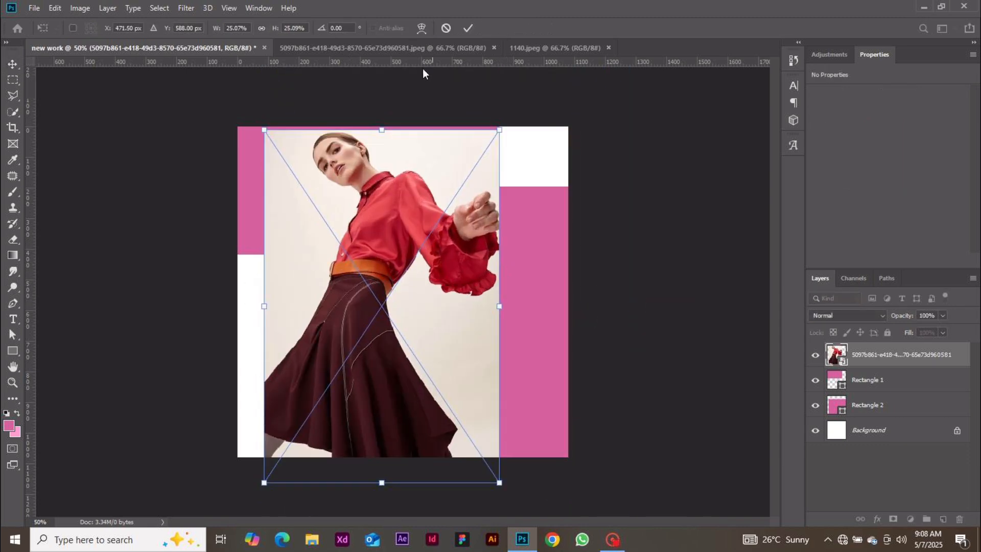
left_click(446, 29)
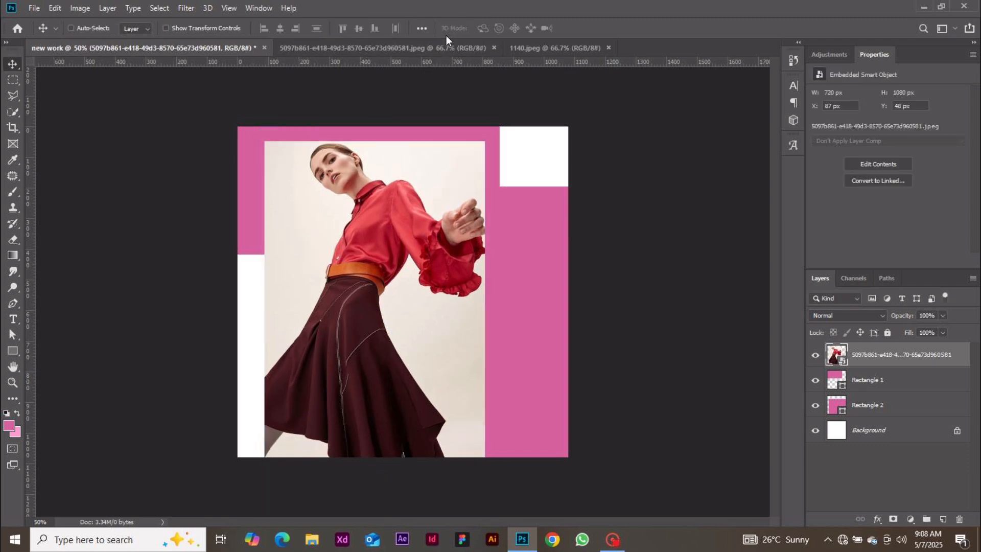
left_click(169, 29)
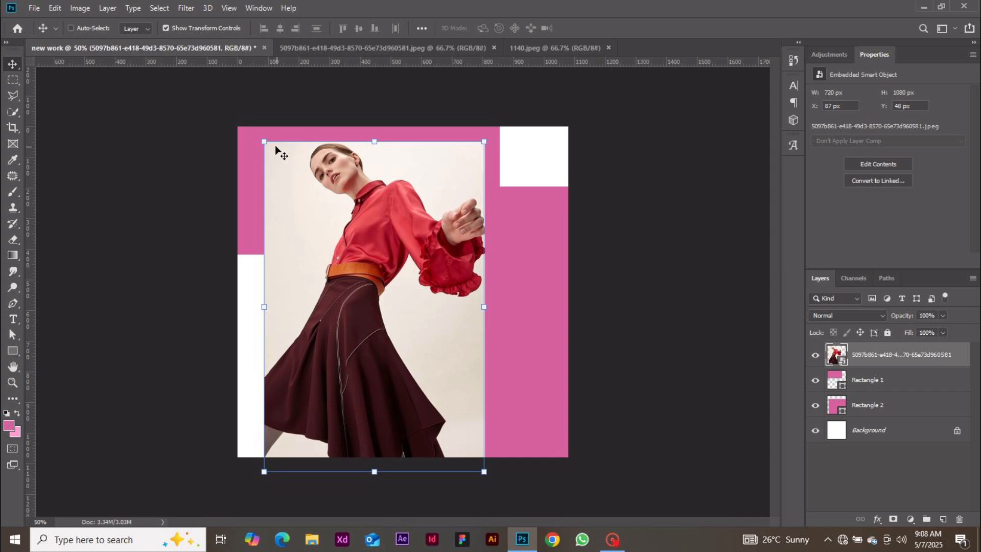
mouse_move(265, 142)
left_mouse_down()
mouse_move(329, 236)
mouse_move(268, 148)
left_mouse_up()
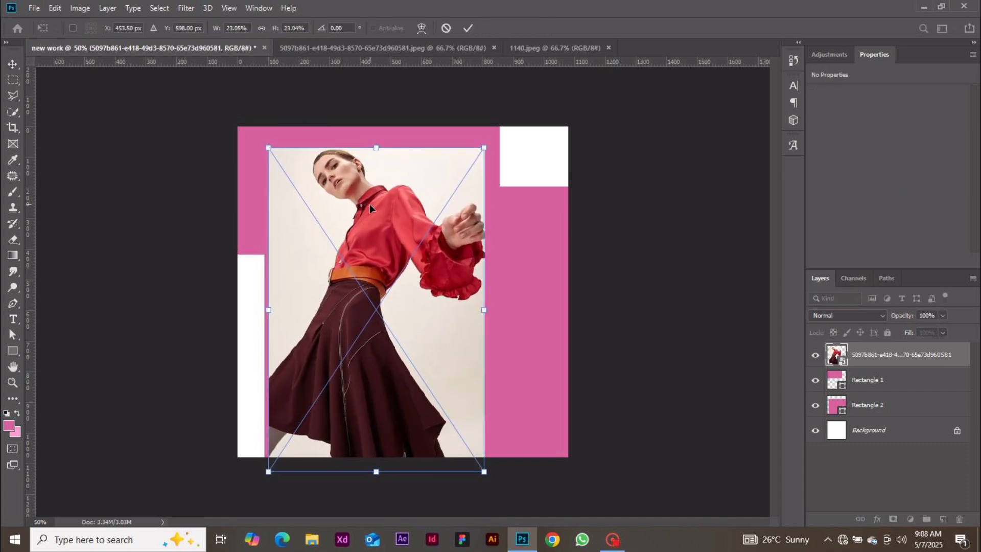
left_click(467, 26)
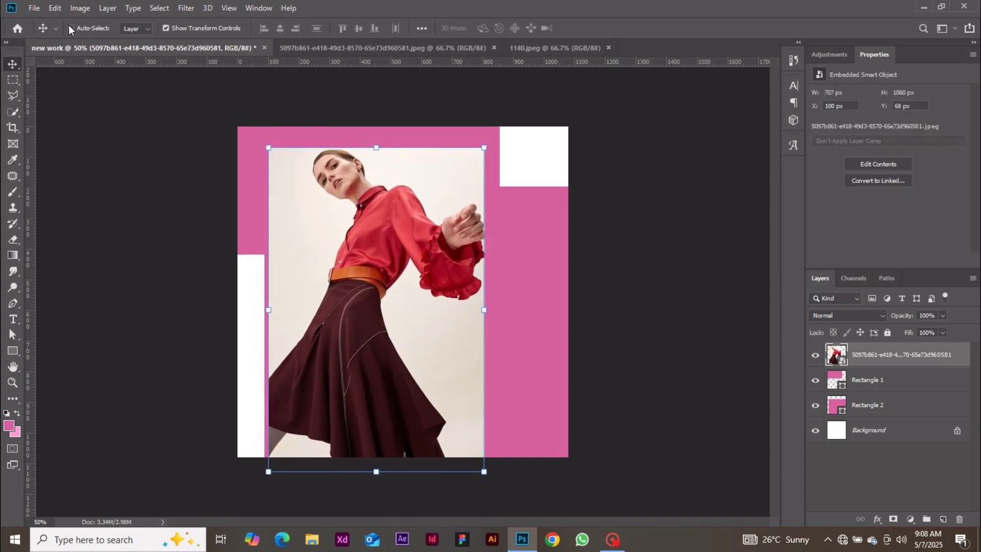
left_click(70, 29)
Select Rectangle 2 on the canvas and move it upward
left_click(520, 217)
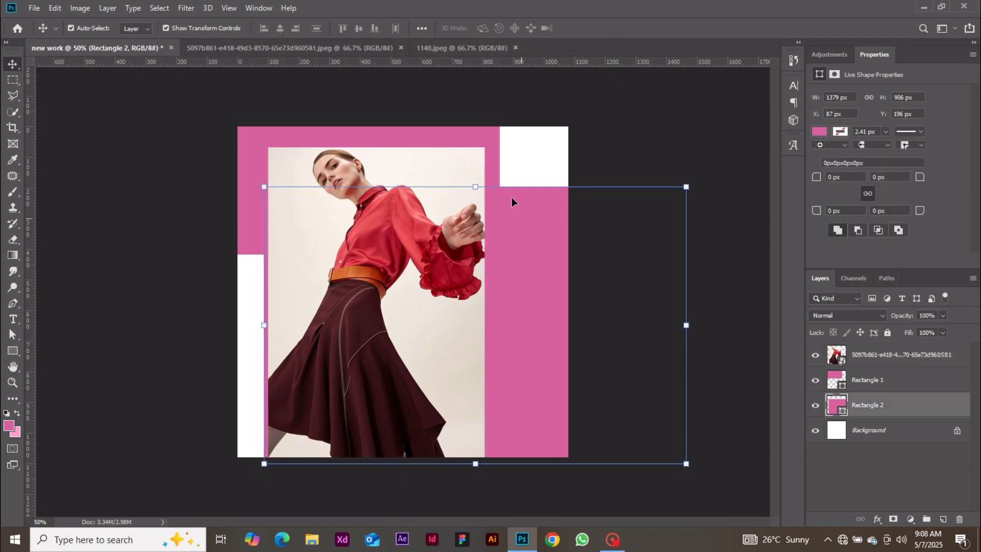
left_click(488, 134)
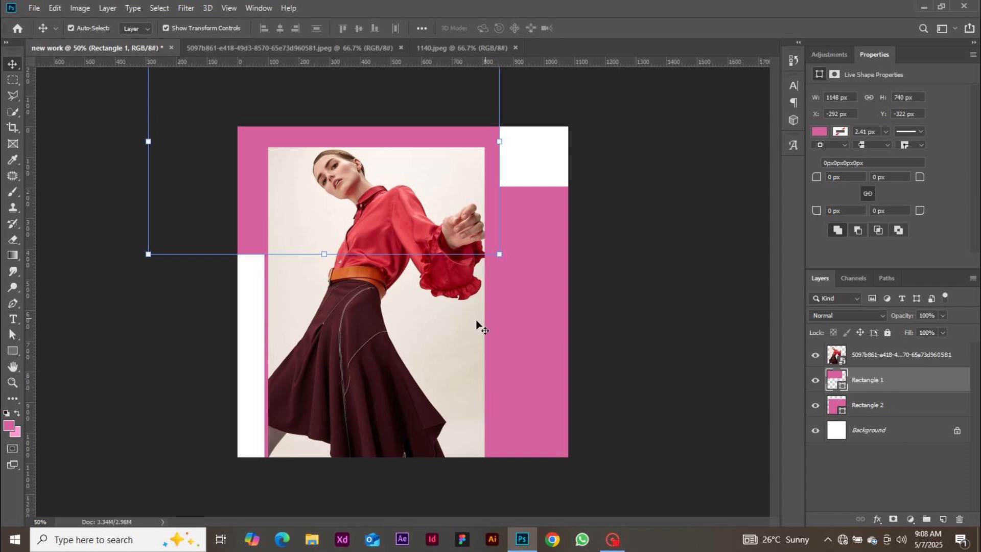
left_click(639, 302)
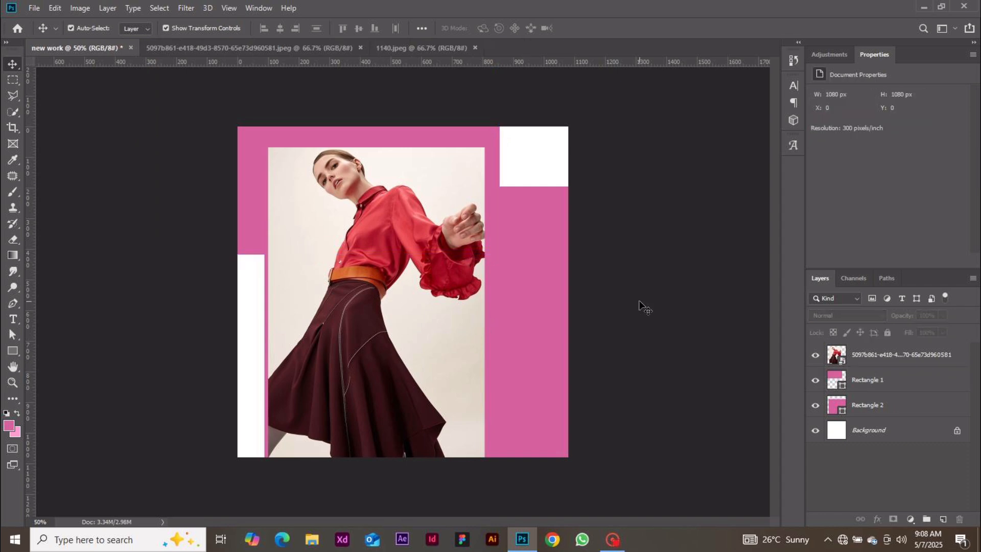
left_click_drag(534, 320, 475, 307)
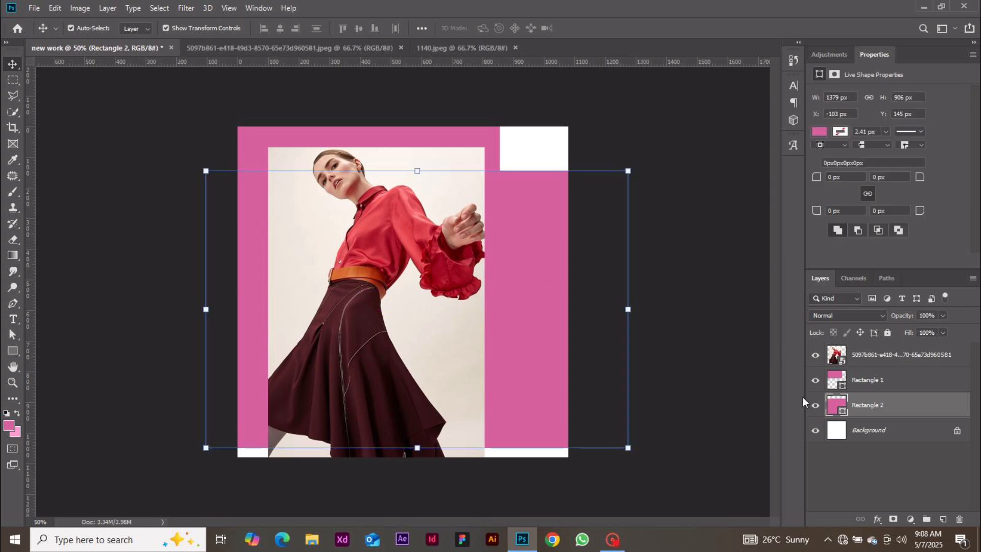
Set Rectangle 2's fill to salmon red #ee5359 sampled from the model's shirt
double_click(837, 404)
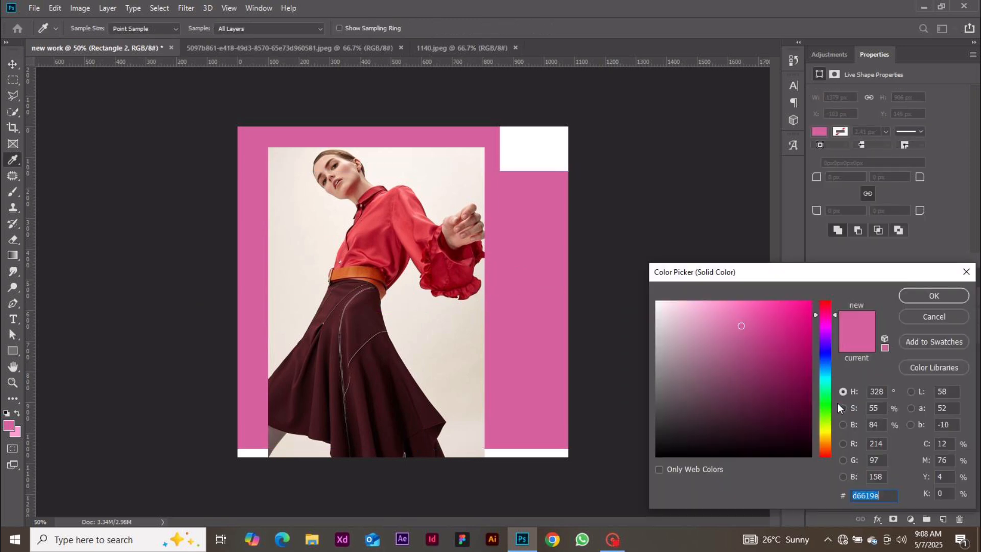
left_click(935, 317)
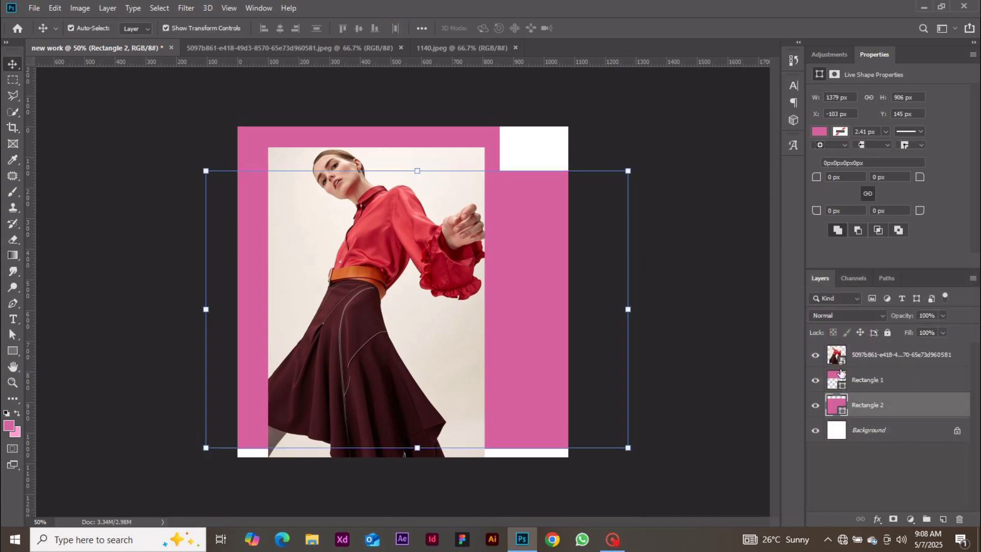
double_click(836, 407)
mouse_move(741, 332)
left_mouse_down()
mouse_move(746, 357)
mouse_move(773, 368)
mouse_move(694, 415)
mouse_move(747, 429)
mouse_move(744, 351)
left_mouse_up()
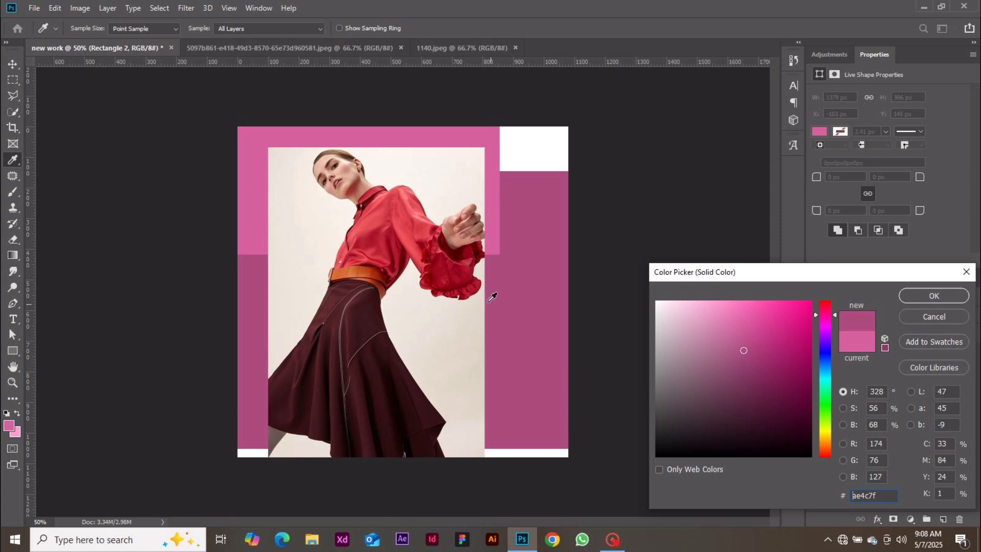
left_click(371, 221)
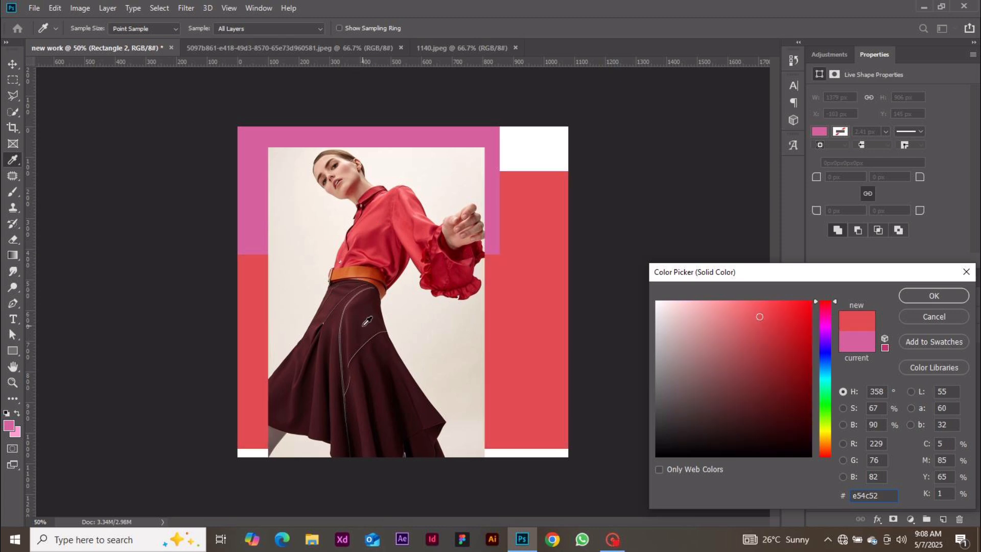
left_click(368, 321)
left_click(193, 345)
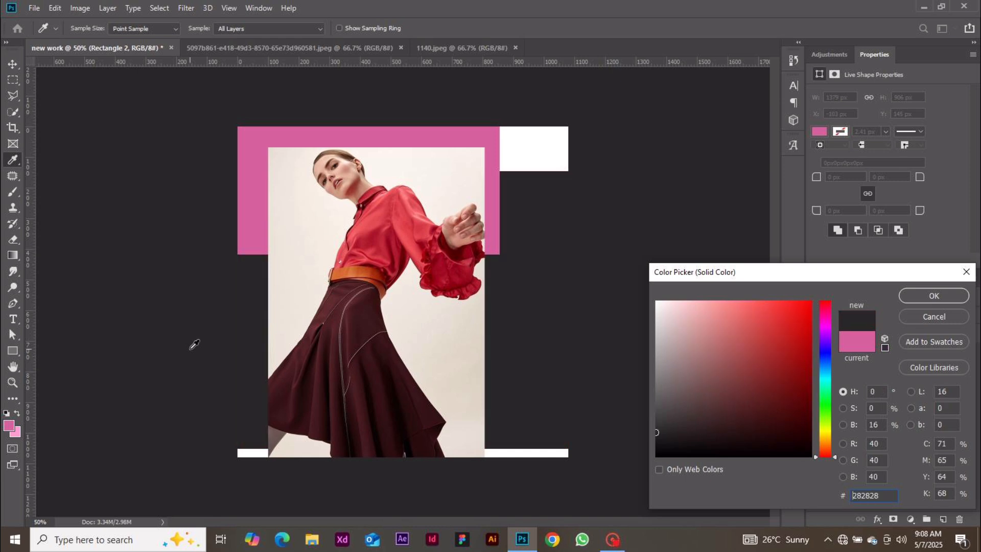
left_click(397, 173)
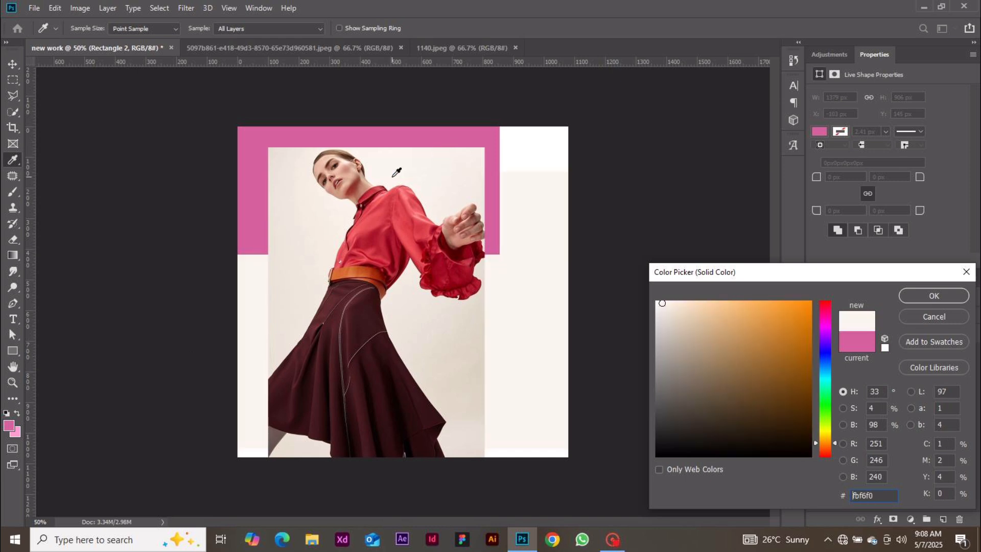
left_click(372, 193)
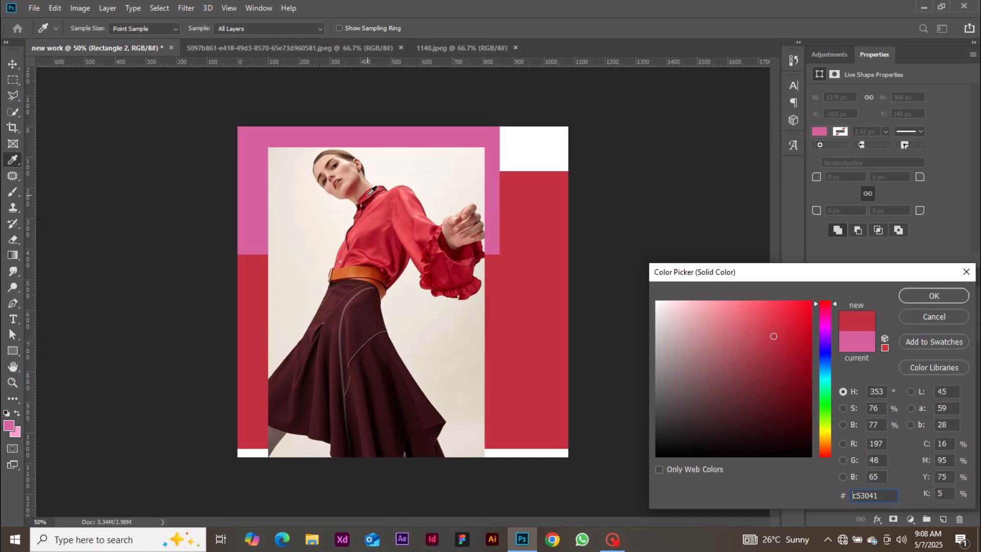
left_click(373, 206)
left_click(373, 216)
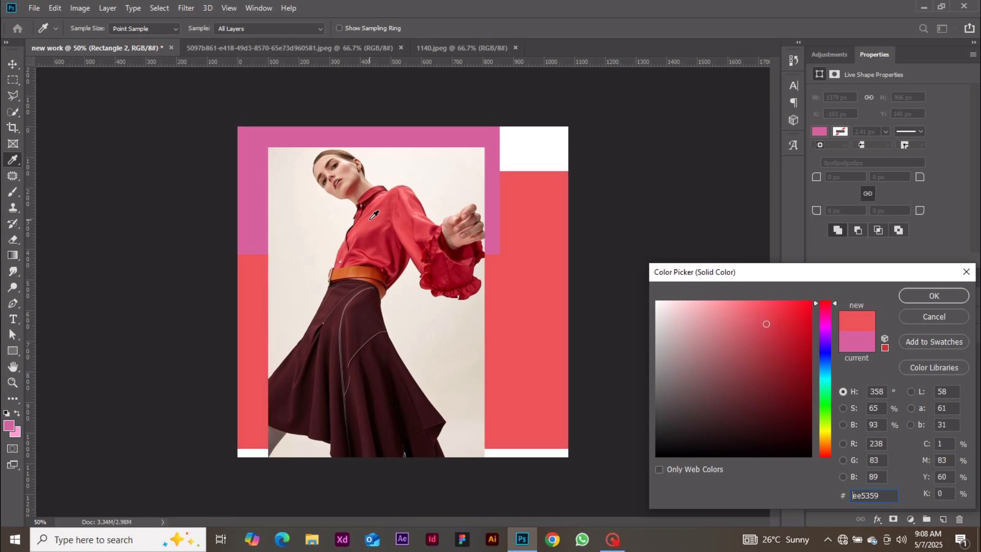
left_click(919, 297)
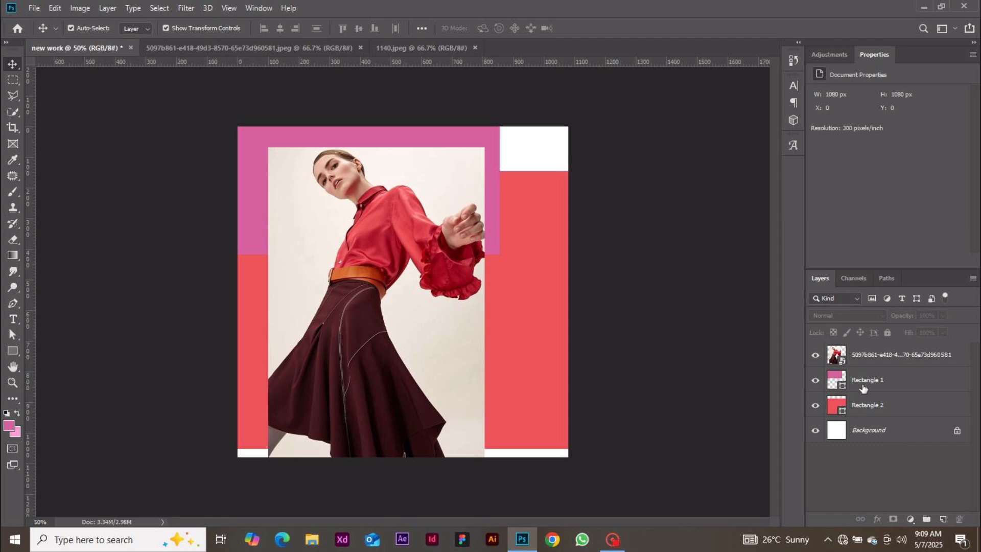
Delete Rectangle 1 via the trash icon, then drag Rectangle 2 onto the trash
left_click(891, 379)
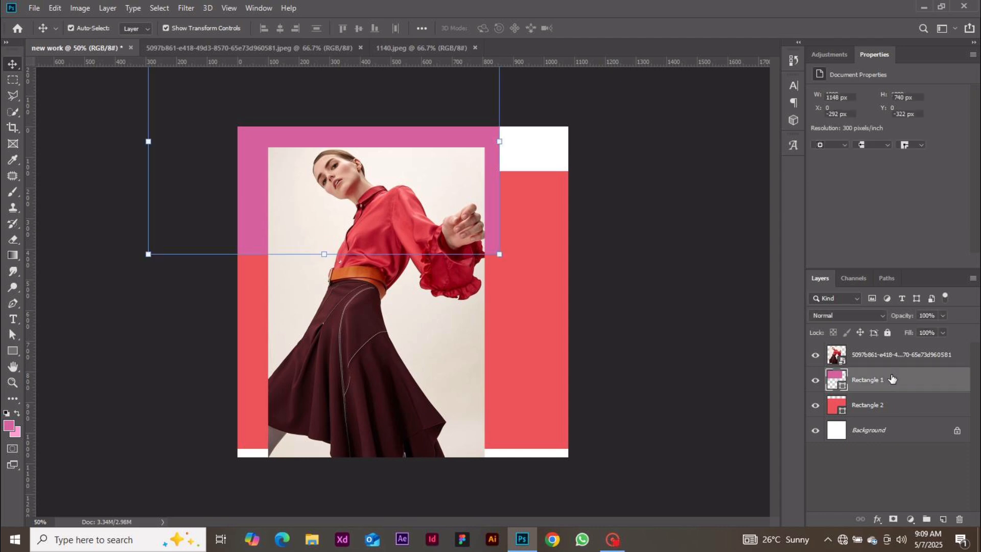
left_click(960, 520)
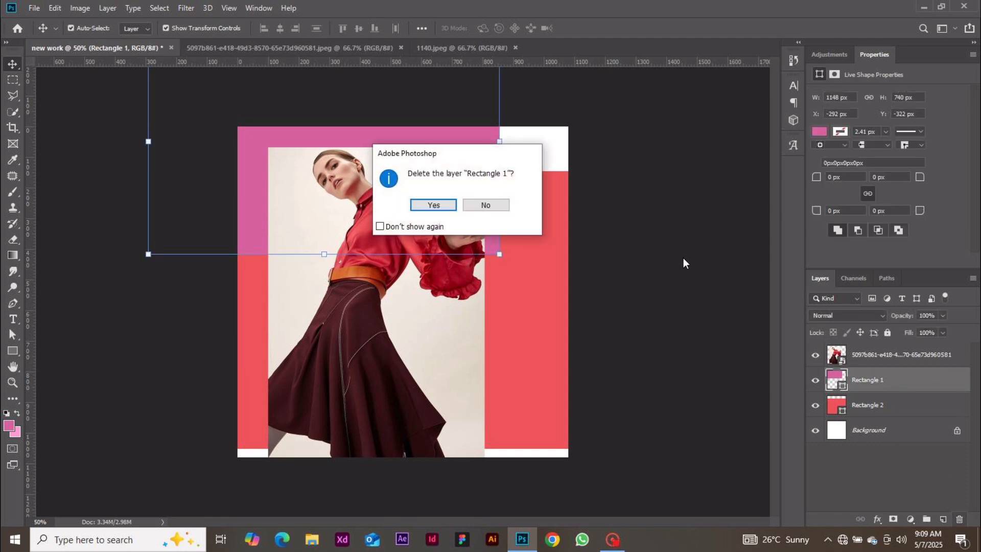
left_click(485, 205)
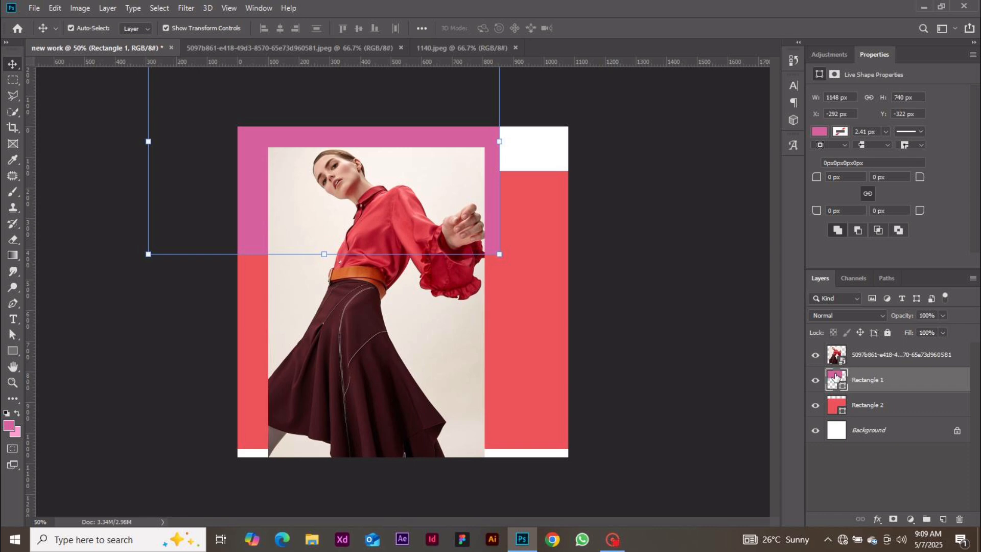
left_click(958, 519)
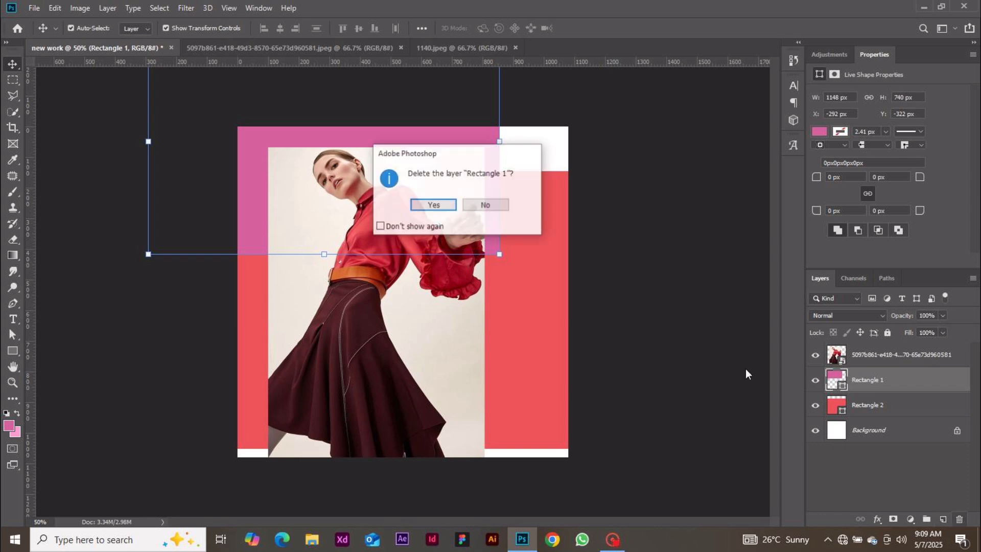
left_click(446, 208)
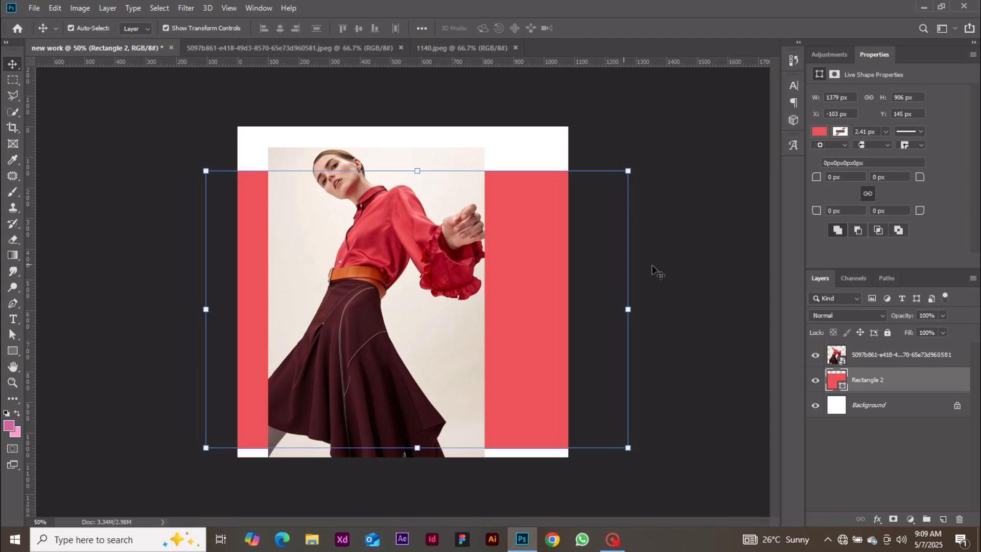
left_click_drag(888, 381, 961, 517)
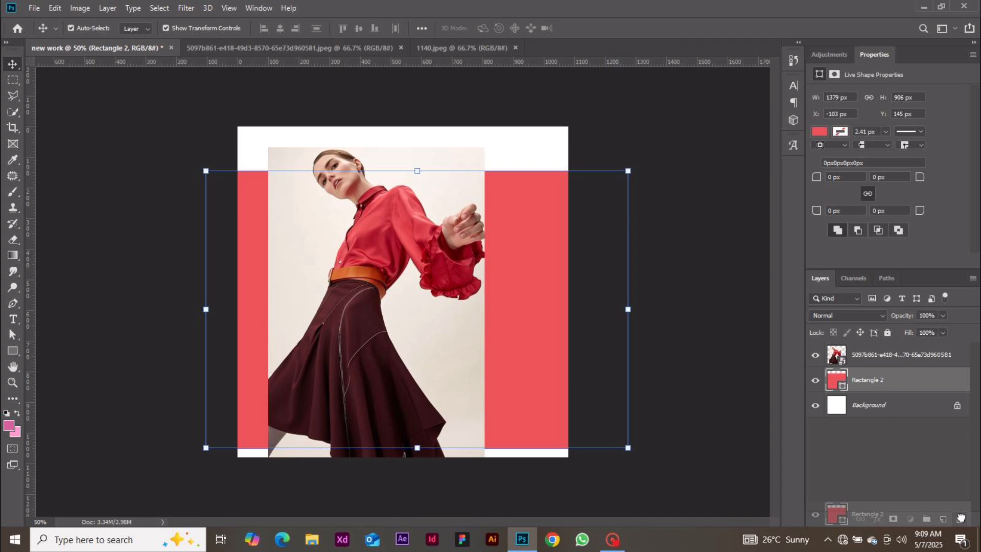
left_click_drag(960, 517, 961, 518)
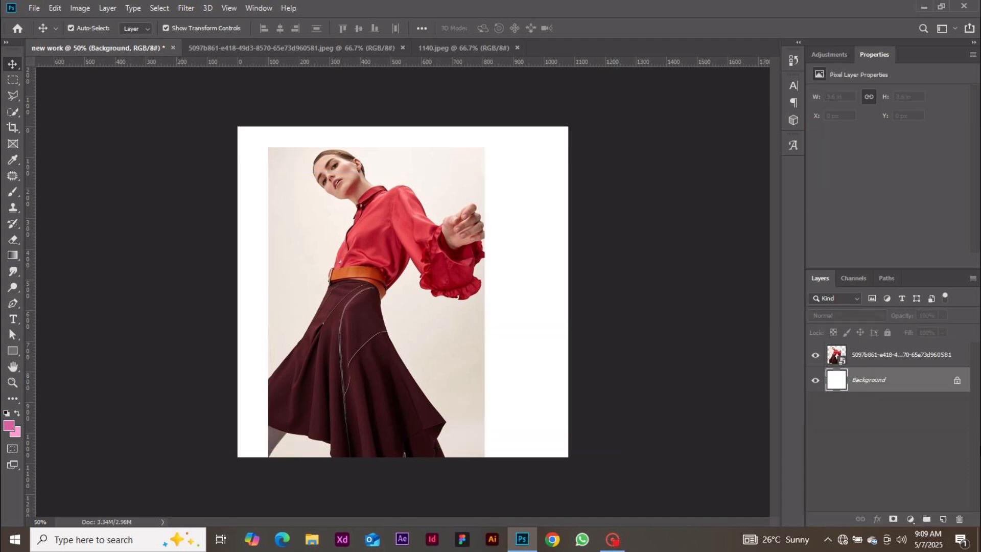
Add Layer 1 behind the photo and paint pink diagonal brush strokes at upper right and lower left
left_click(943, 520)
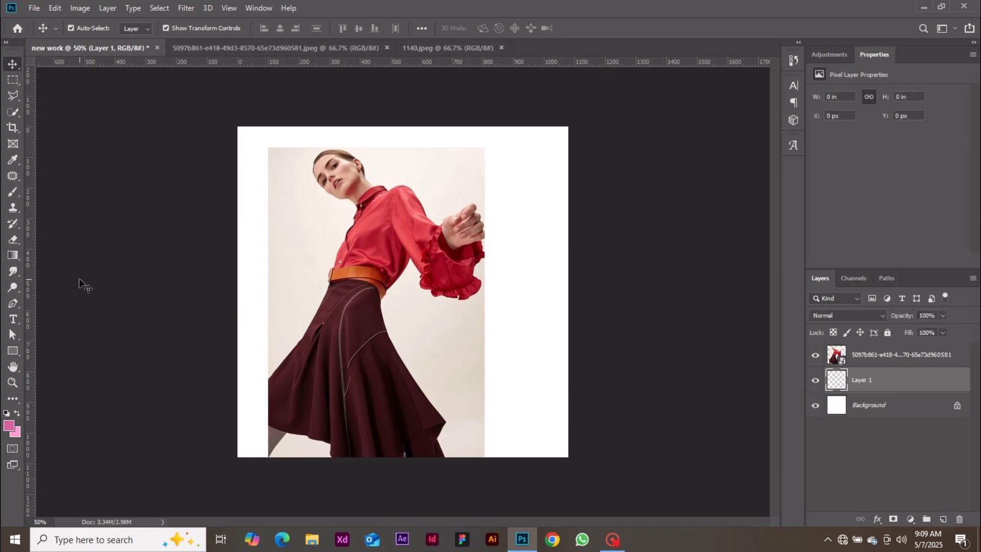
left_click(13, 191)
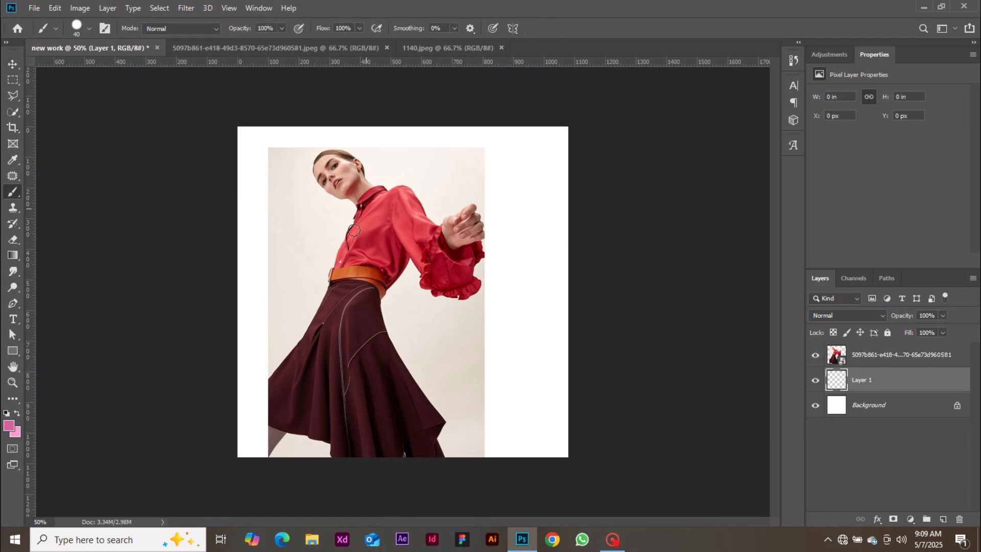
left_click_drag(488, 142, 219, 416)
left_click_drag(495, 167, 489, 174)
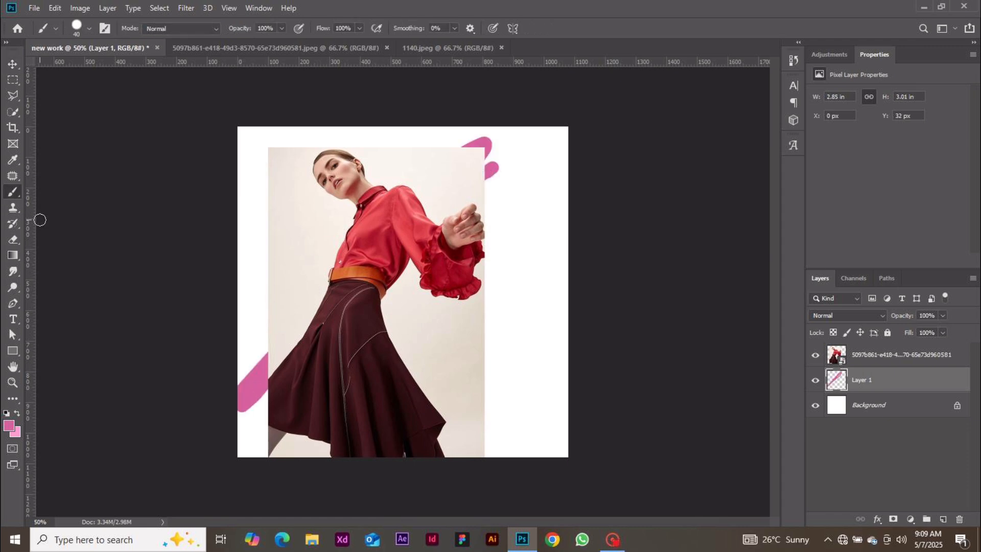
Fill Layer 1 with a white-to-black gradient, then delete Layer 1 after confirming
left_click(13, 255)
left_click_drag(387, 190, 385, 467)
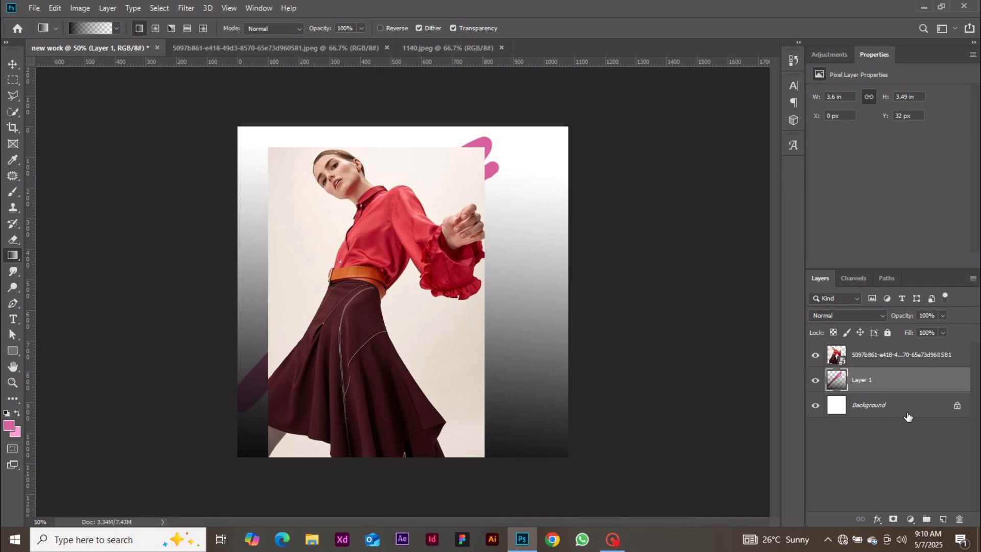
left_click(959, 525)
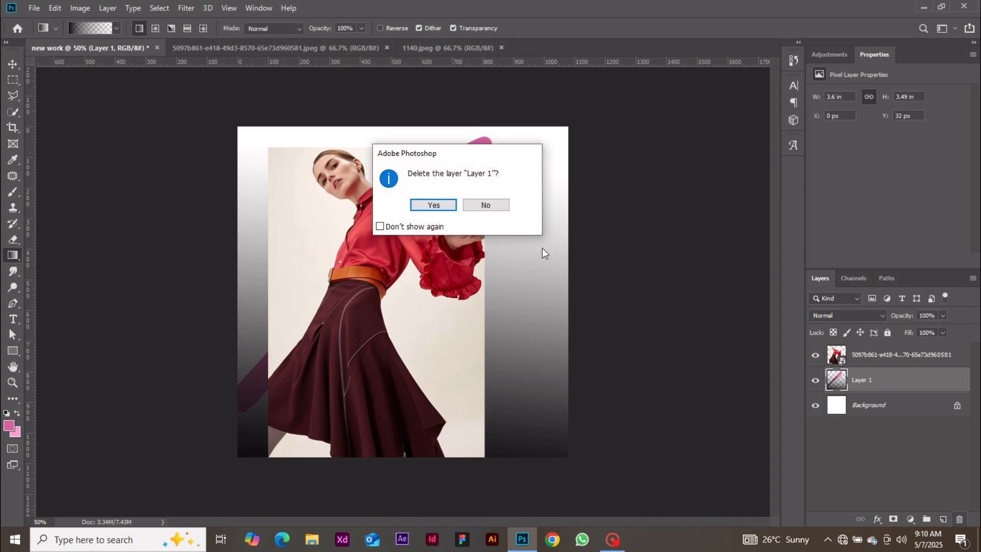
left_click(429, 206)
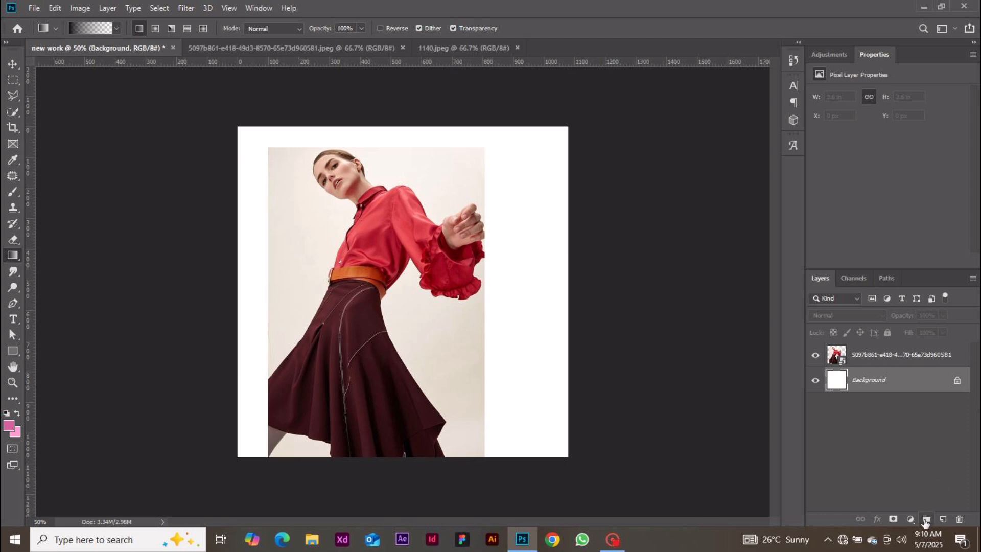
Draw a narrow pink rectangle at the left and a tall one at the right
left_click(16, 351)
left_click_drag(251, 196, 457, 358)
left_click_drag(426, 168, 563, 431)
Select the photo and both rectangle layers, group them, and undo the grouping both times
left_click(899, 412)
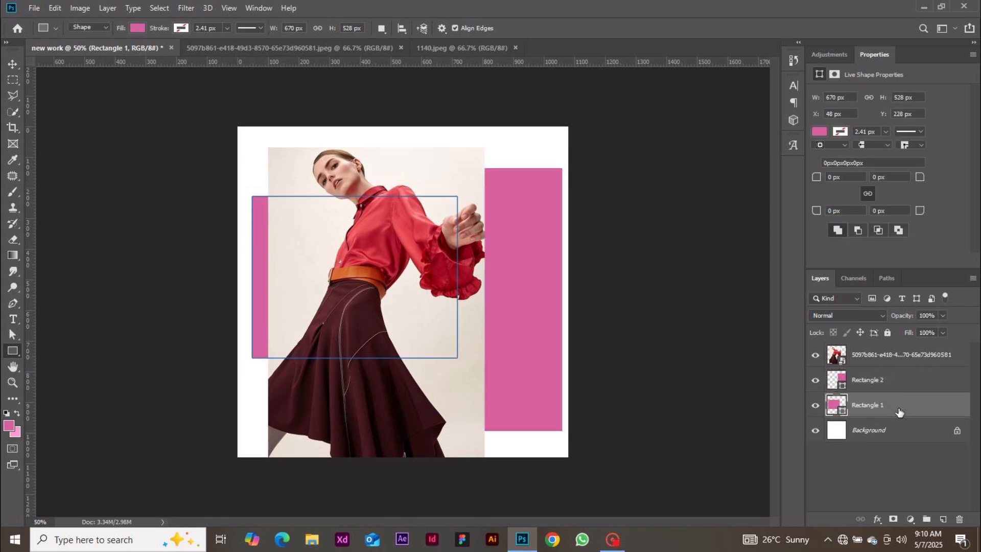
left_click(905, 353)
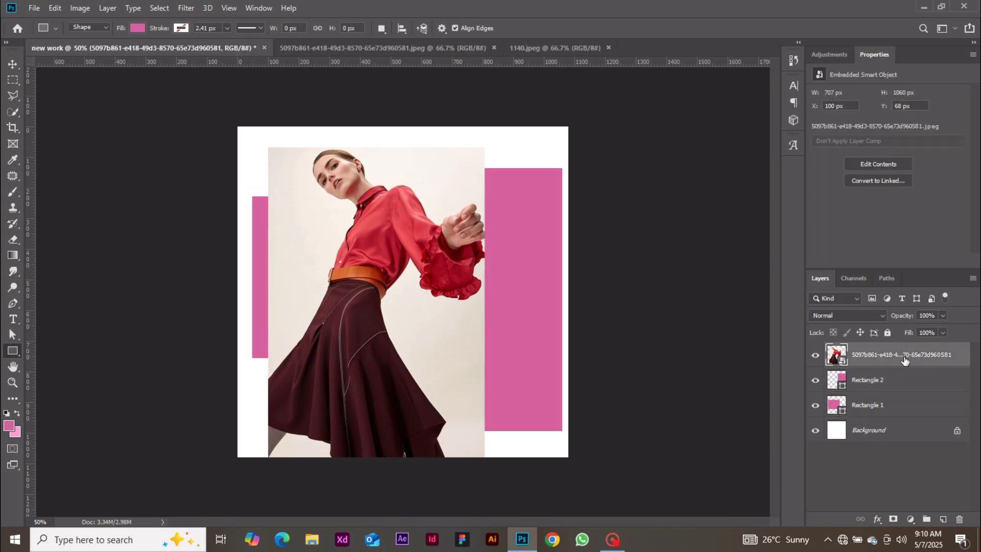
left_click(903, 409, "shift")
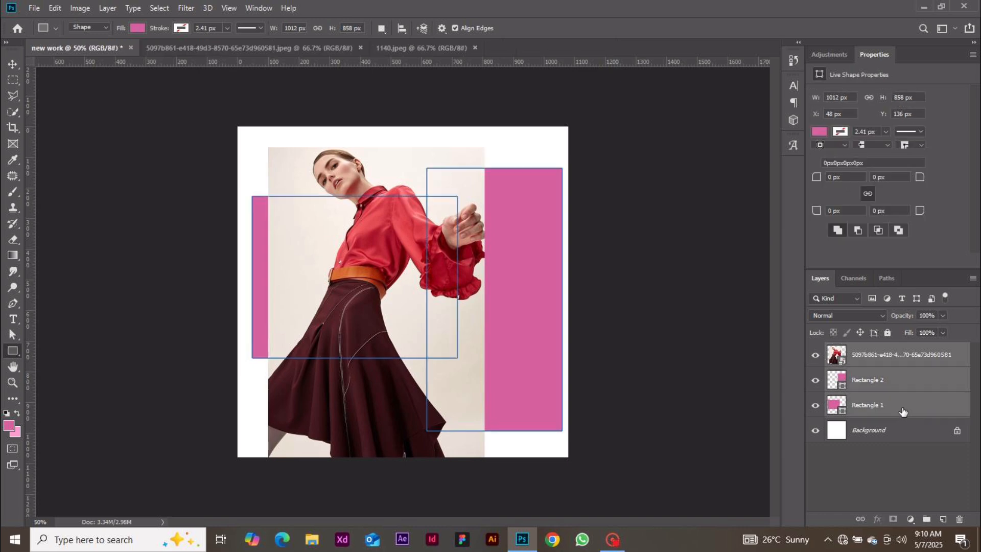
left_click(927, 520)
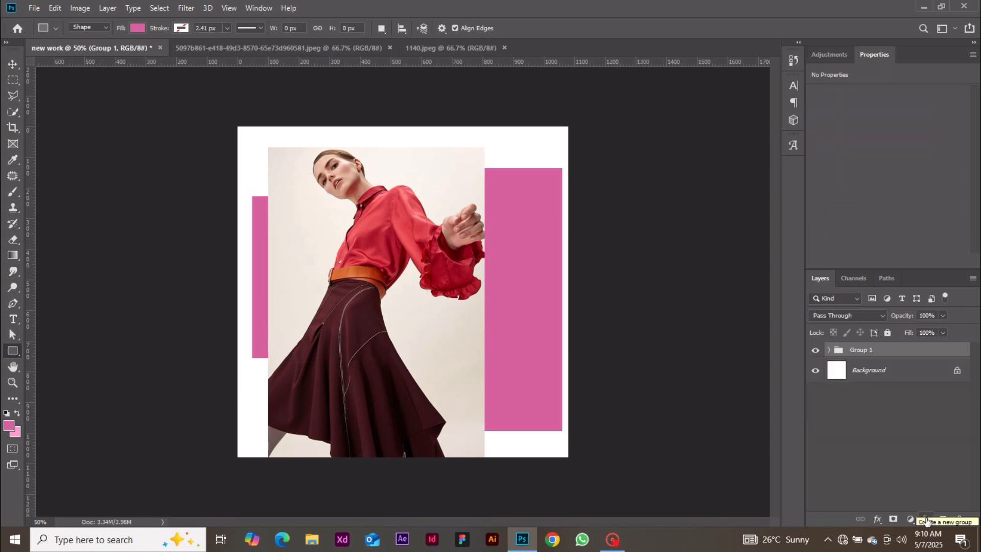
key("ctrl+z")
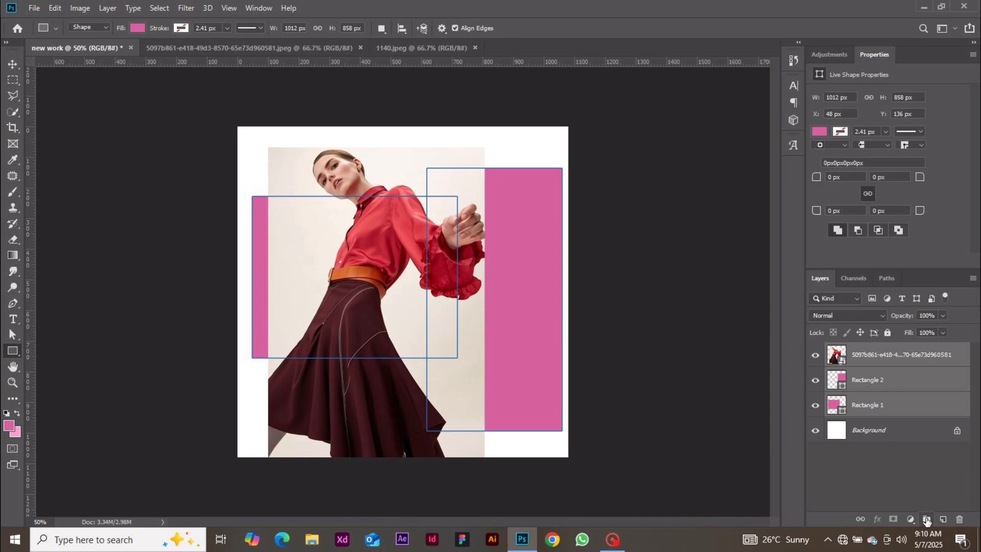
left_click(927, 520)
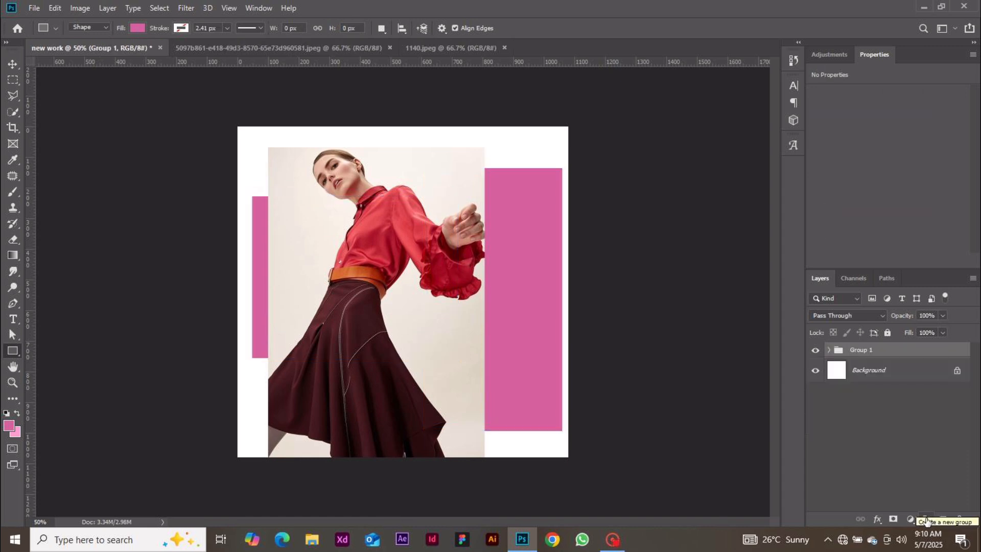
key("ctrl+z")
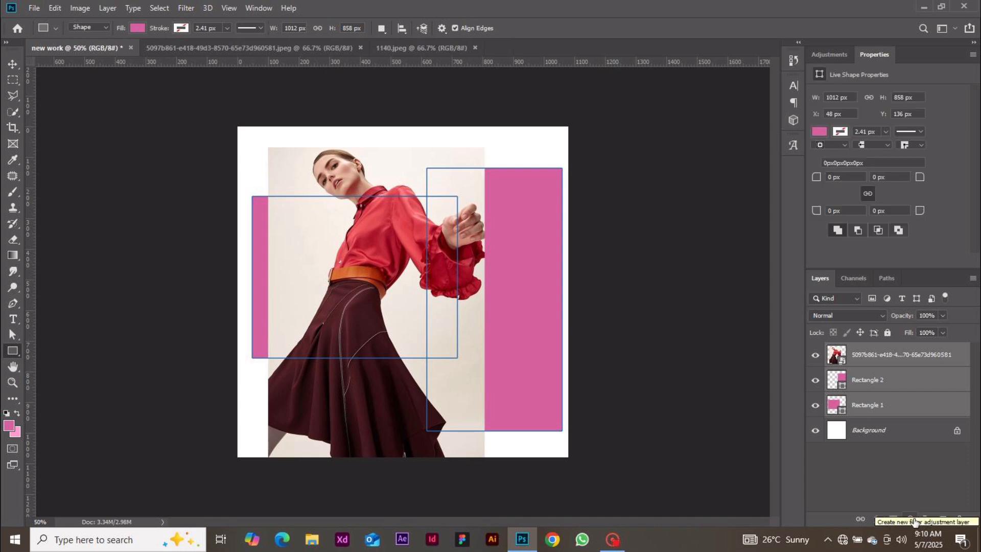
Add a pink solid Color Fill 1 layer
left_click(13, 64)
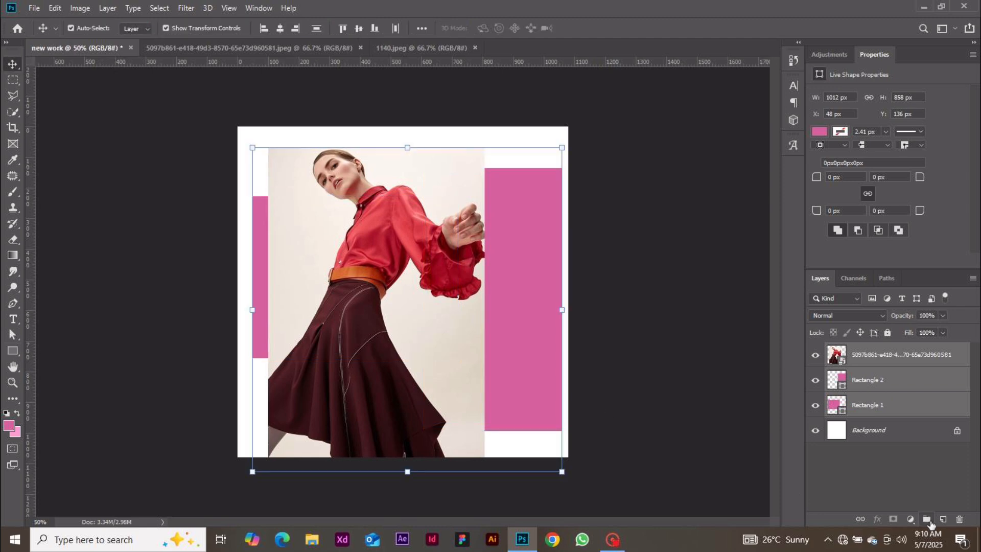
left_click(911, 519)
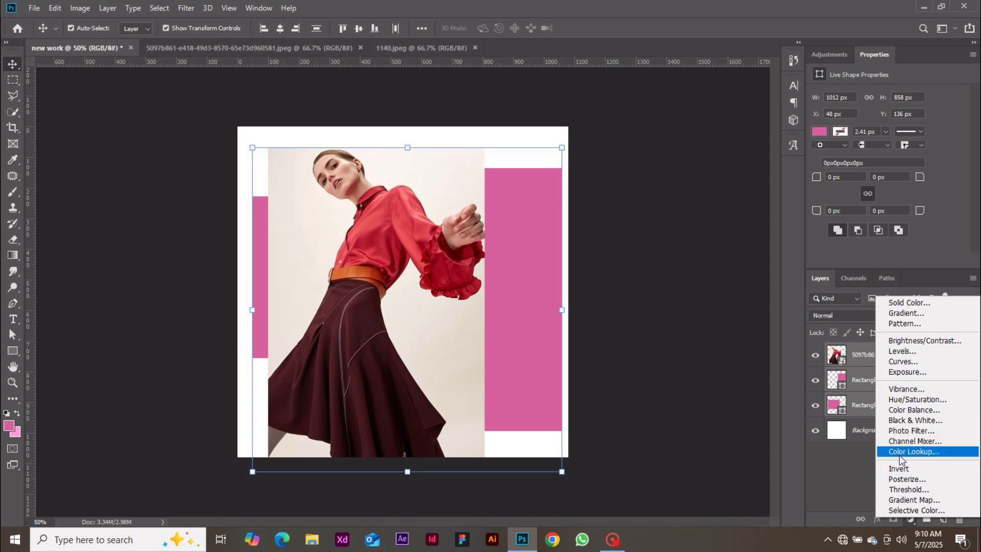
left_click(921, 299)
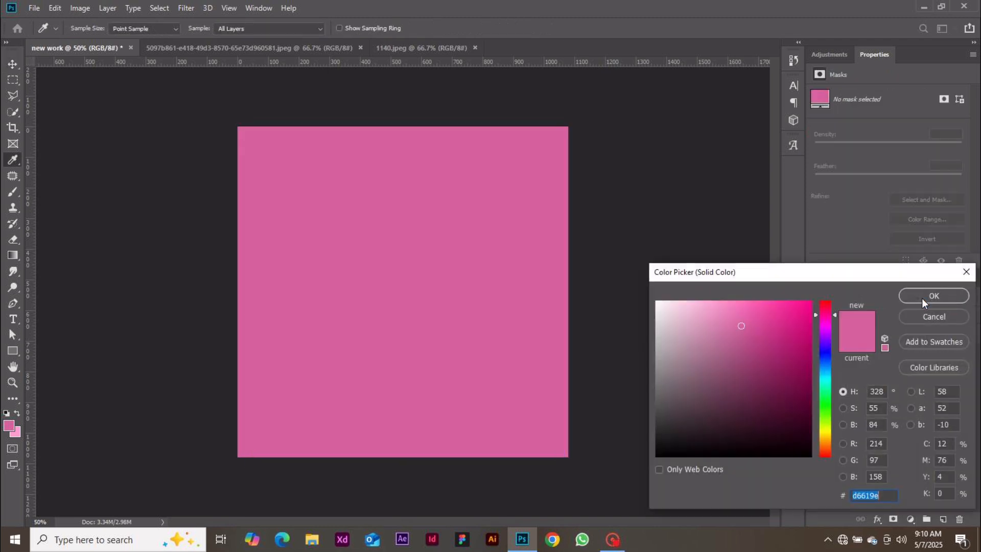
left_click(922, 301)
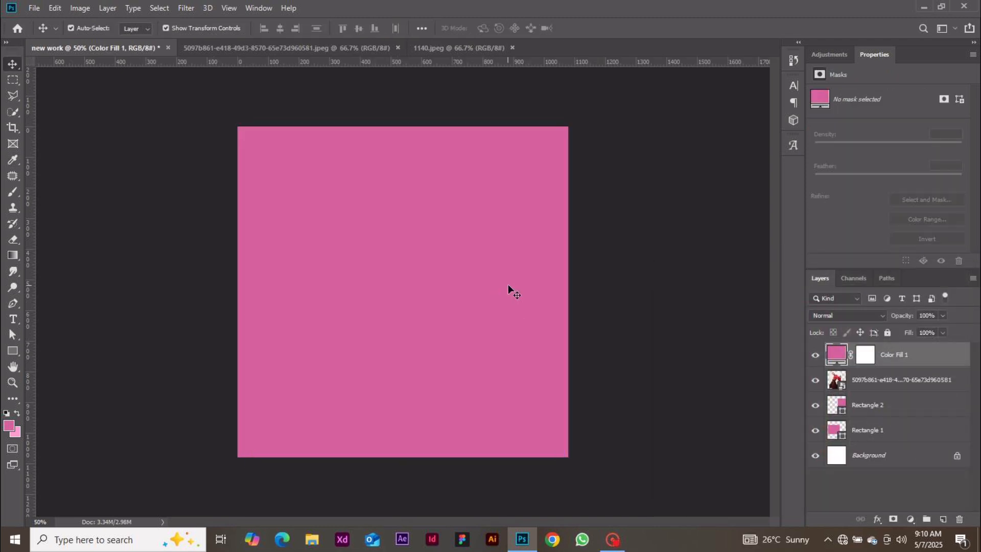
Add Gradient Fill 1 using the Black, White preset as a linear gradient at 90°
left_click(911, 519)
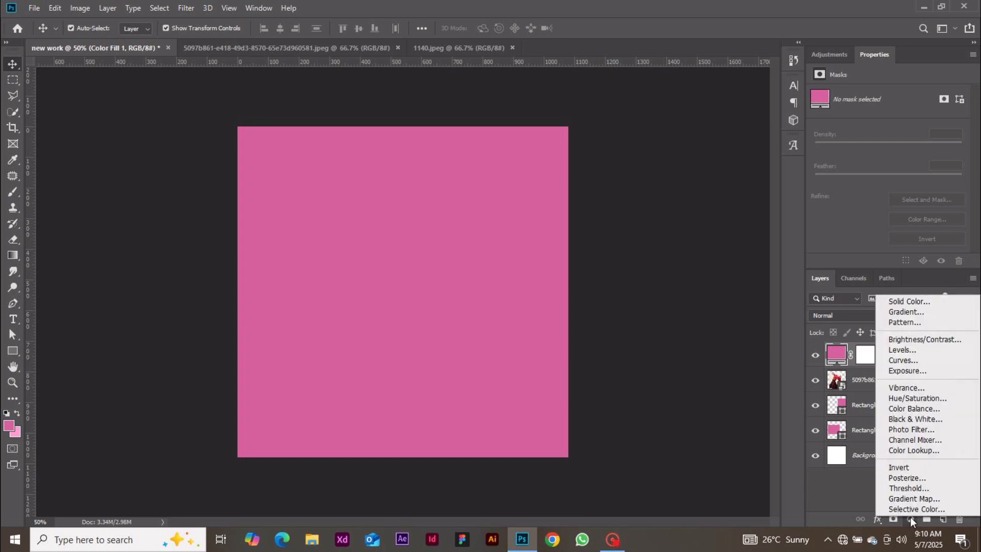
left_click(901, 312)
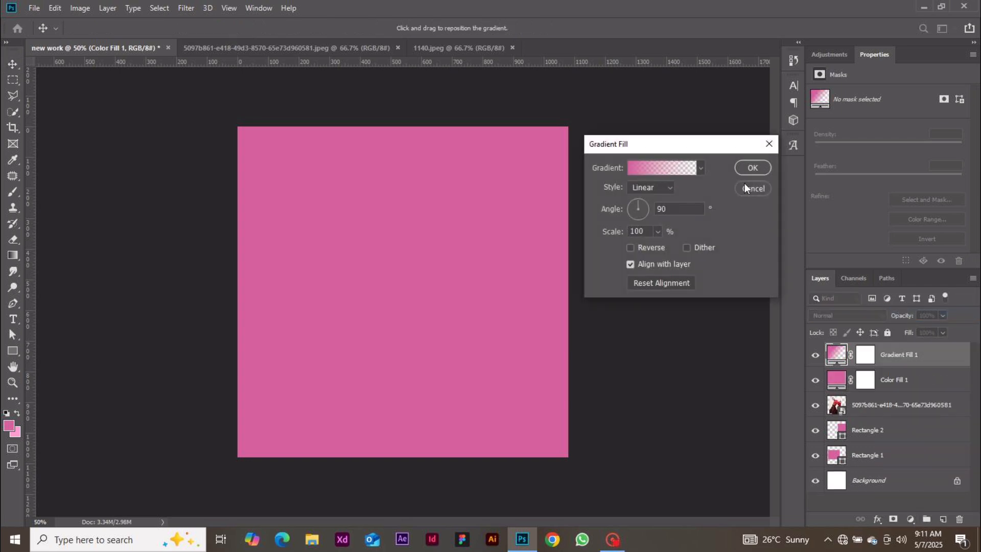
left_click(638, 168)
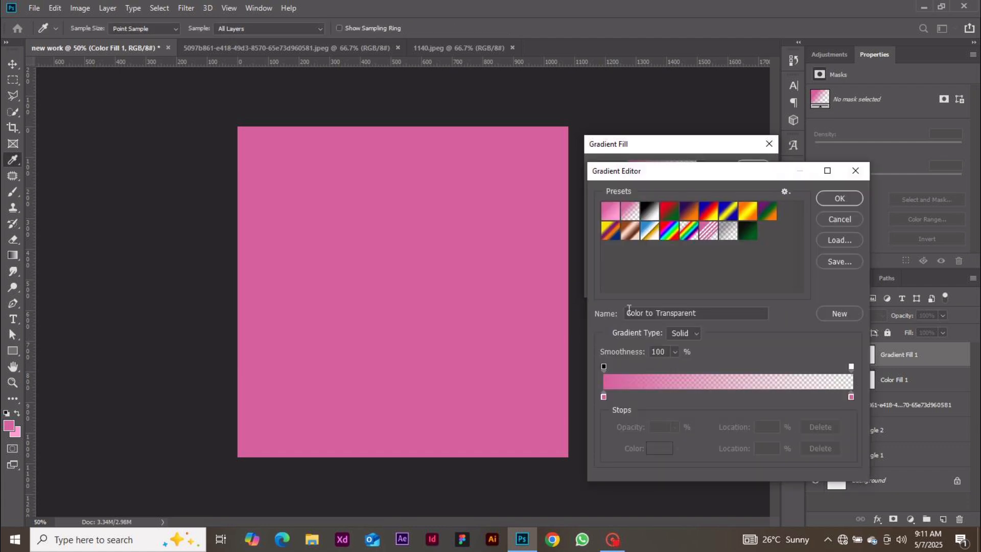
left_click(655, 218)
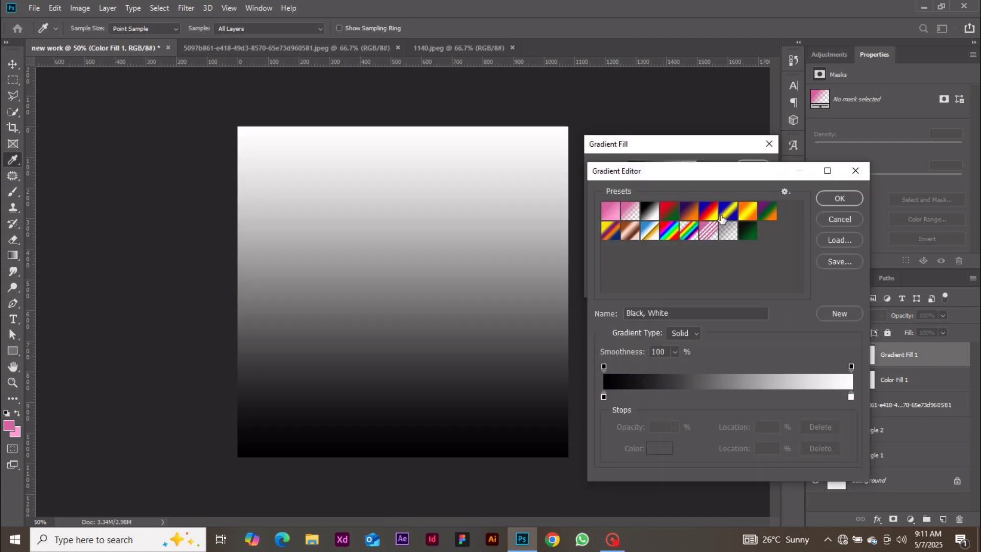
left_click(830, 205)
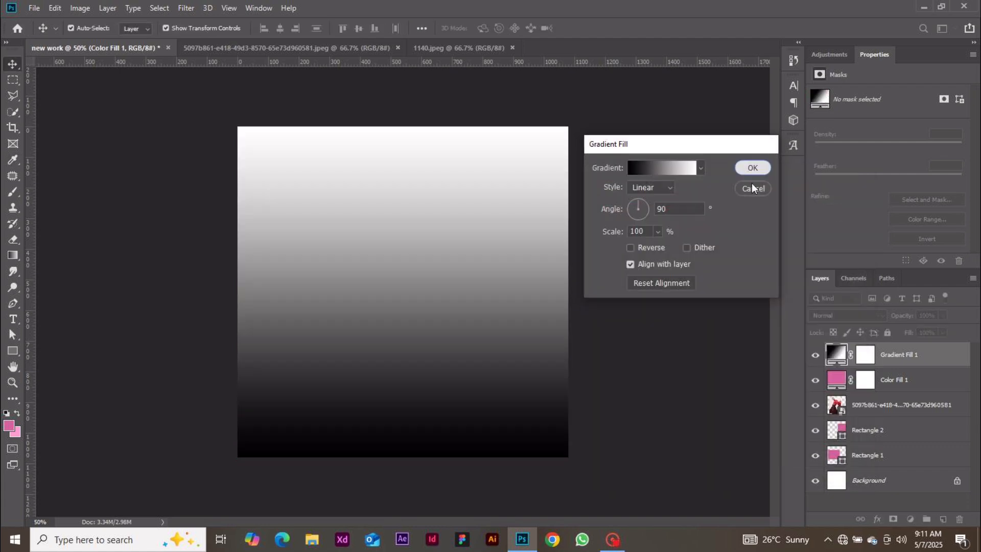
left_click(749, 169)
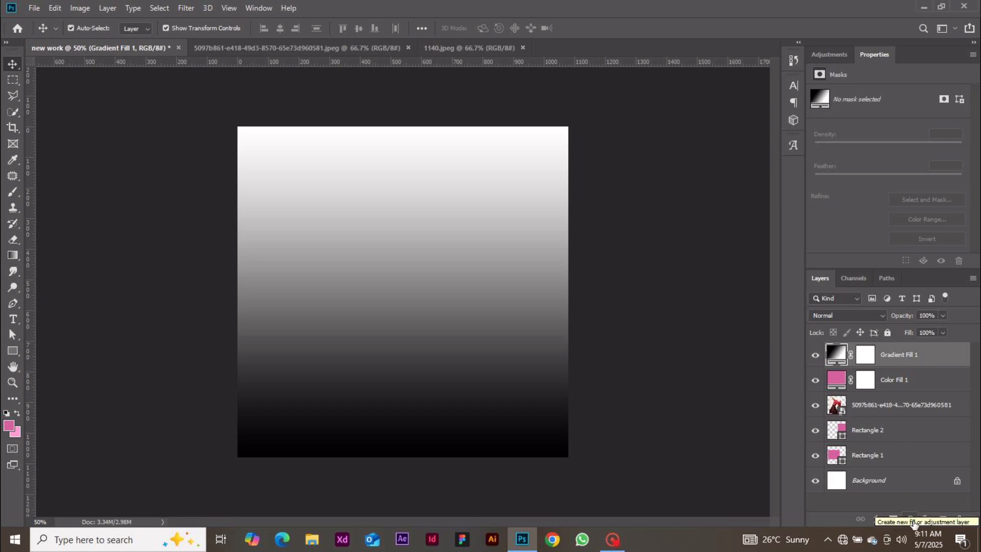
Add Pattern Fill 1 with the grey mottled pattern covering the whole canvas
left_click(913, 521)
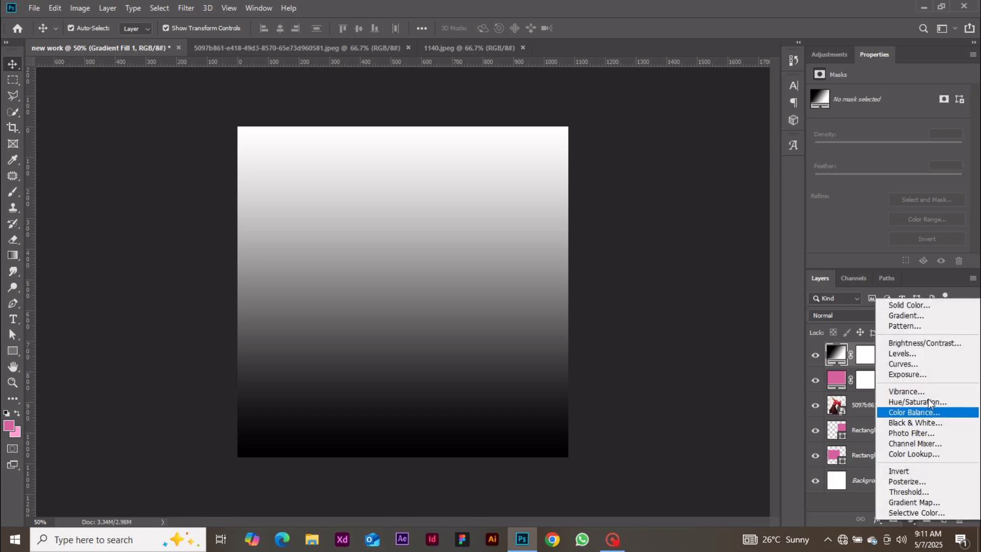
left_click(927, 327)
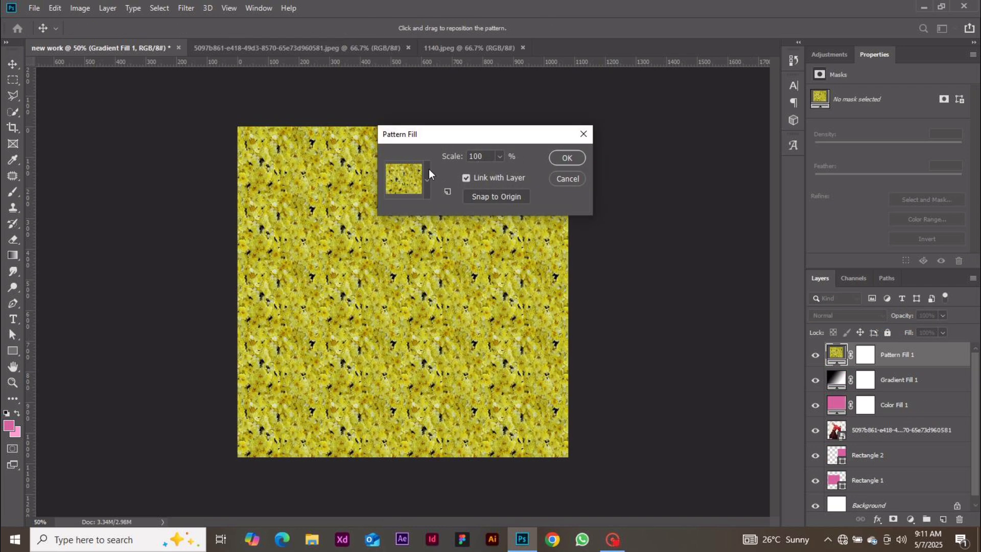
left_click(428, 177)
left_click(445, 233)
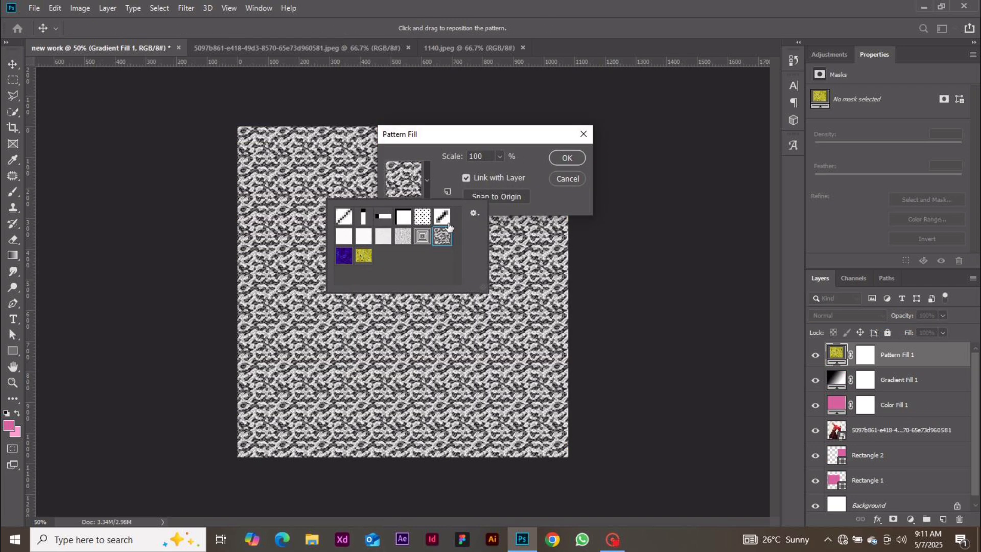
left_click(567, 158)
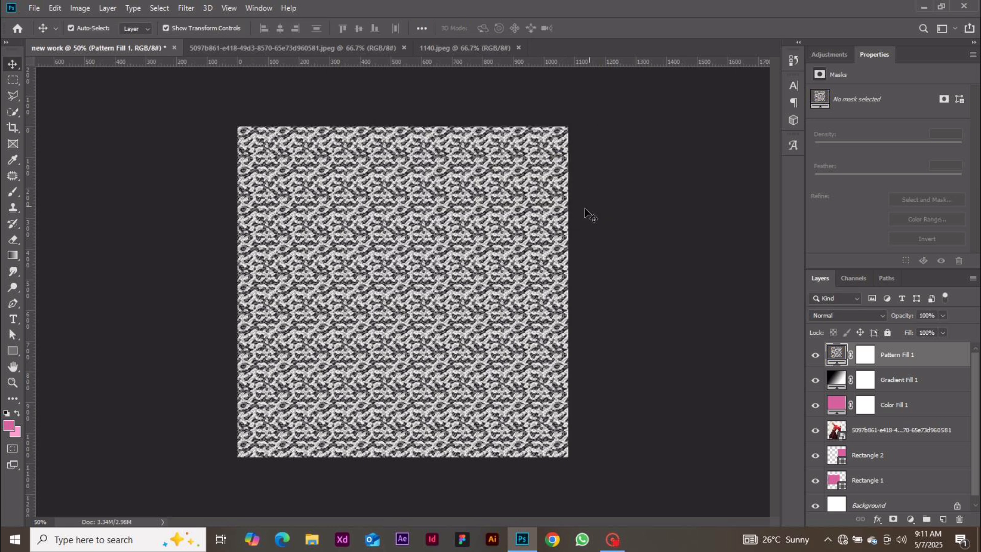
left_click(911, 519)
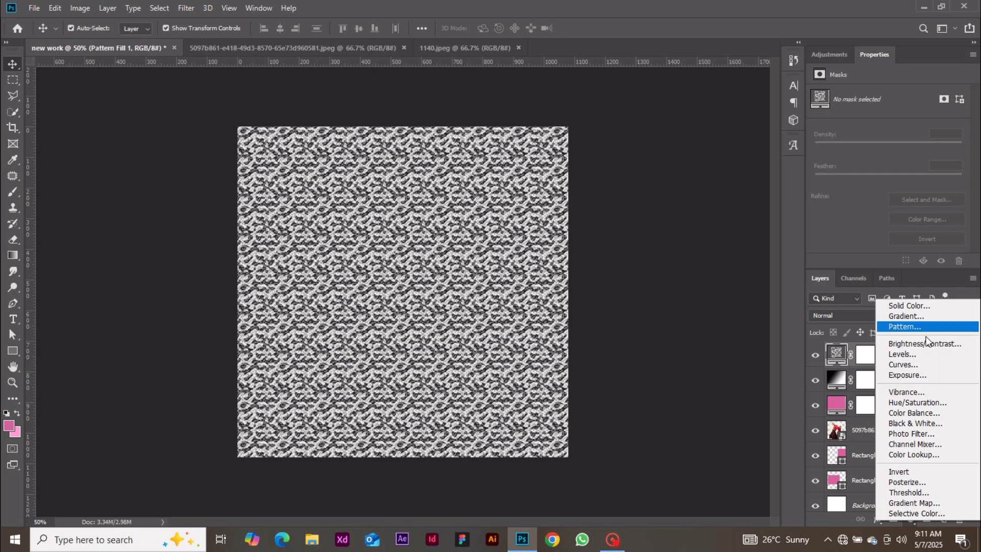
Add a Black & White adjustment layer and delete Pattern Fill 1 and Gradient Fill 1
left_click(905, 423)
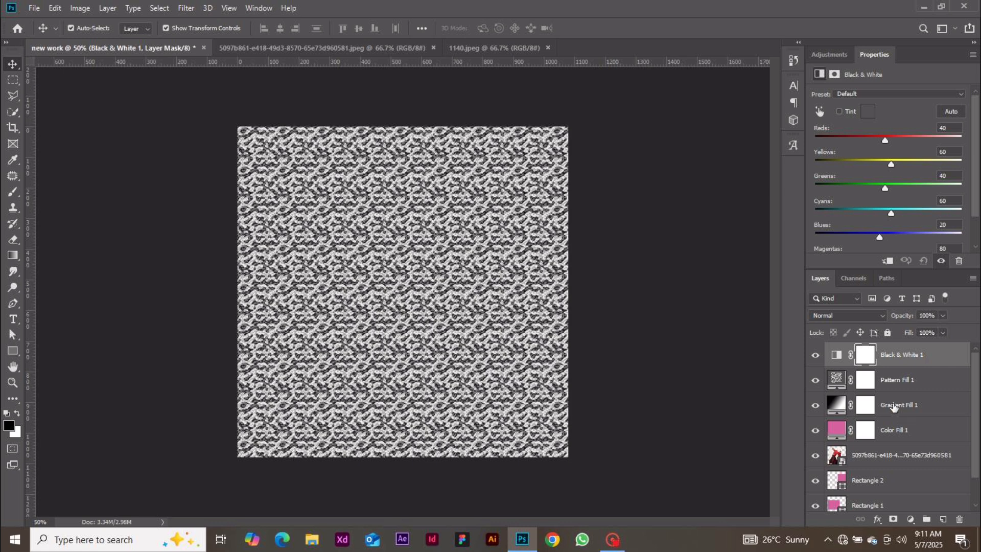
left_click(900, 381)
key("Delete")
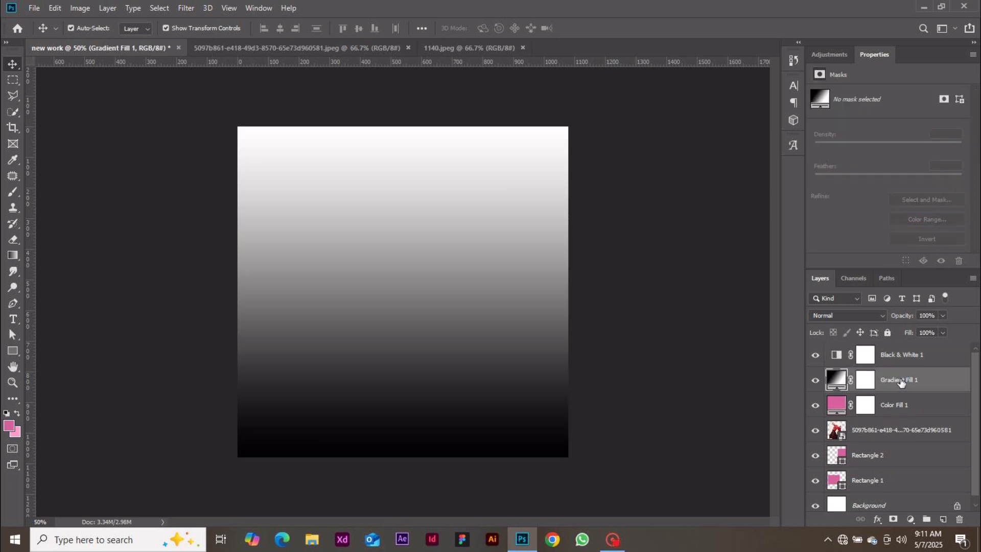
key("Delete")
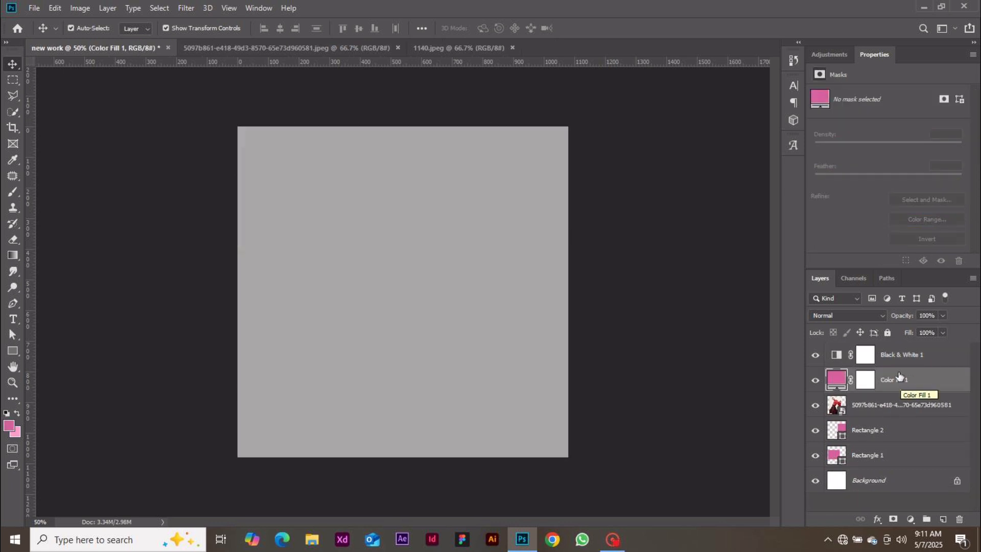
Leave Black & White 1 hidden and delete the Color Fill 1 layer
left_click(817, 357)
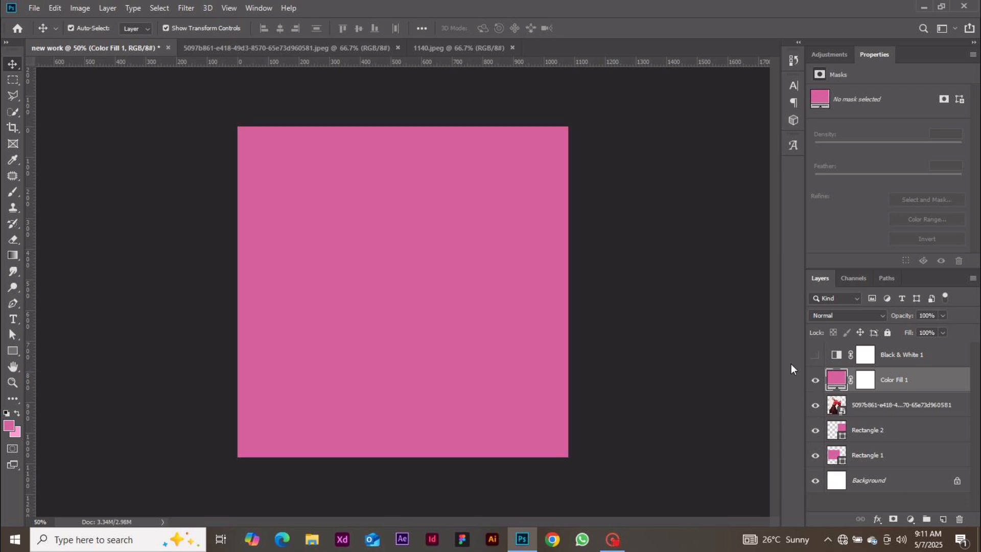
left_click(816, 356)
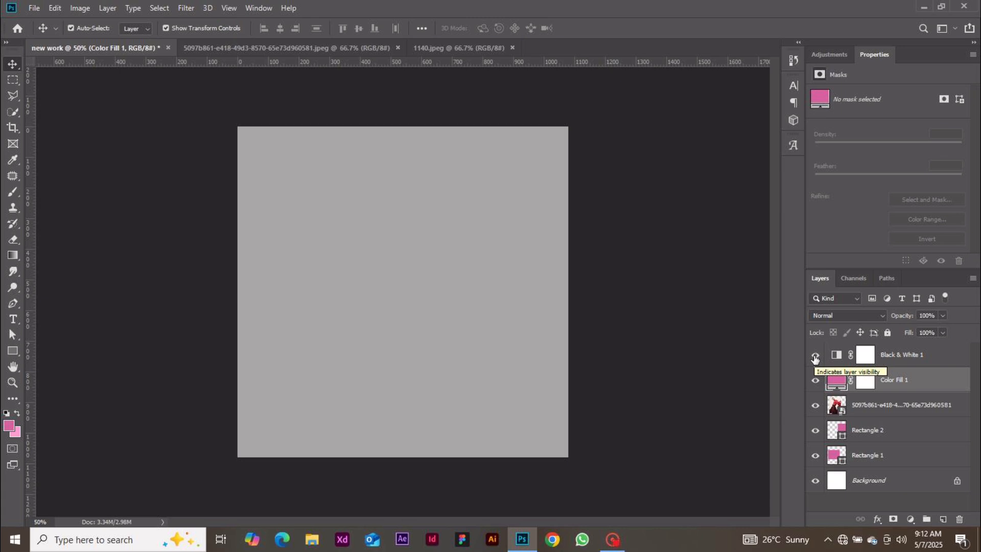
left_click(816, 357)
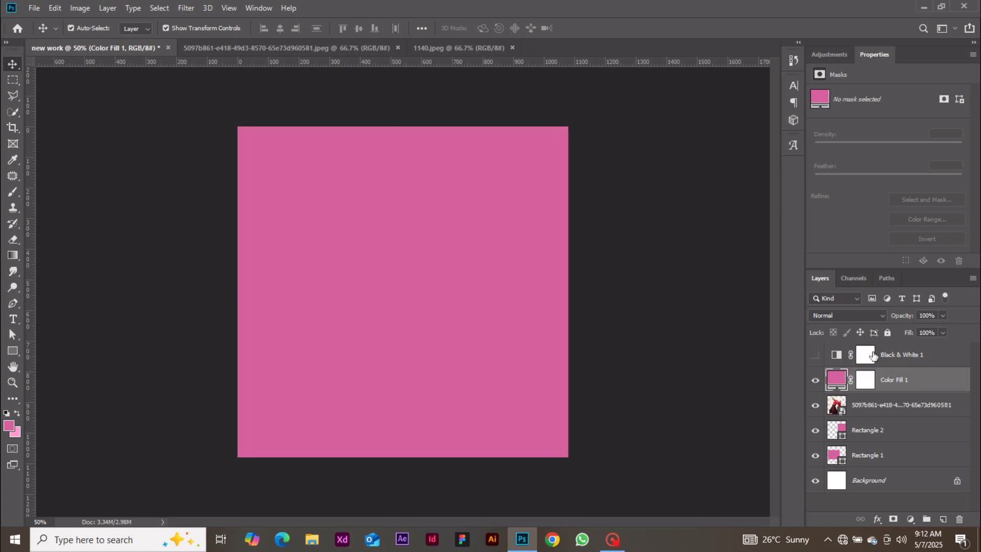
key("Delete")
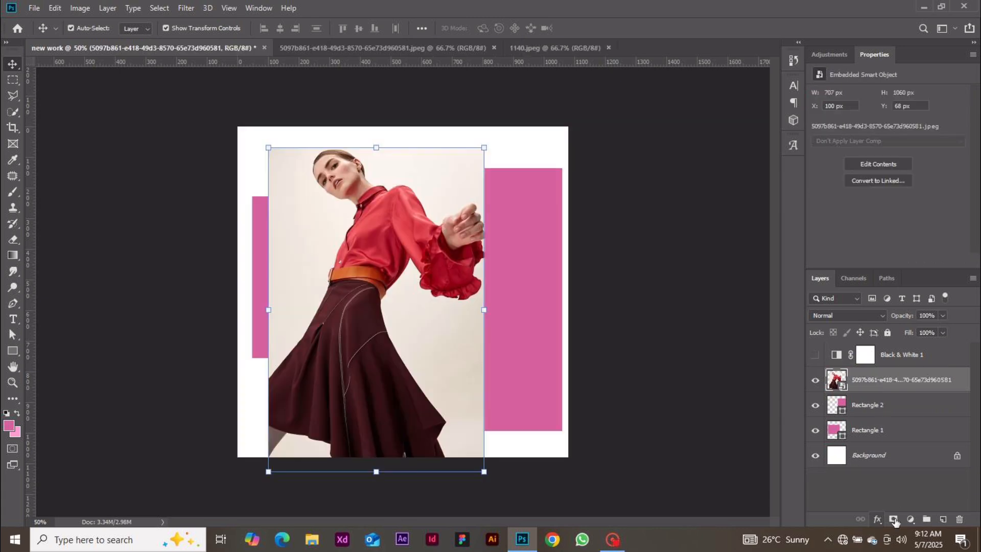
Move the model photo right and up to X 160 px, Y 20 px
left_click(909, 519)
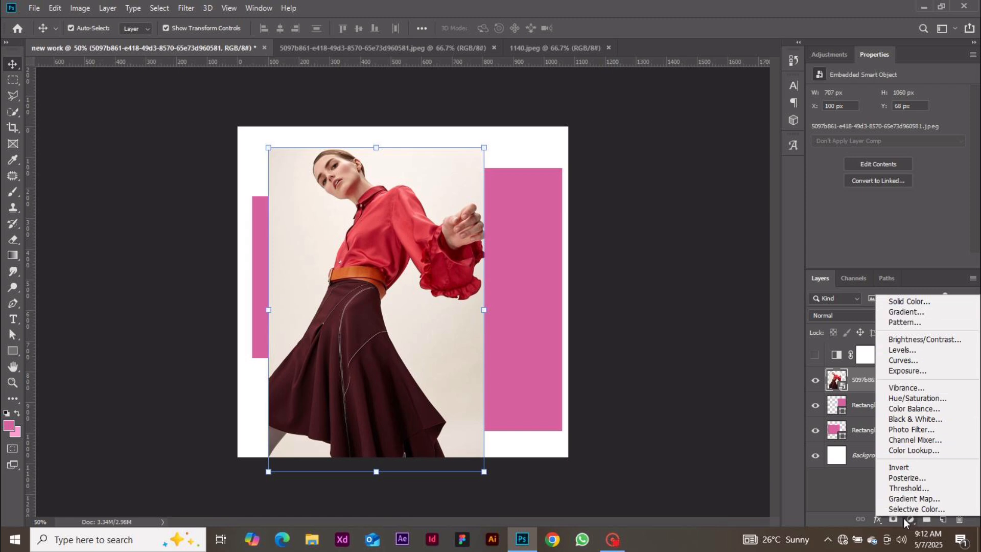
left_click(37, 94)
left_click_drag(351, 238, 366, 231)
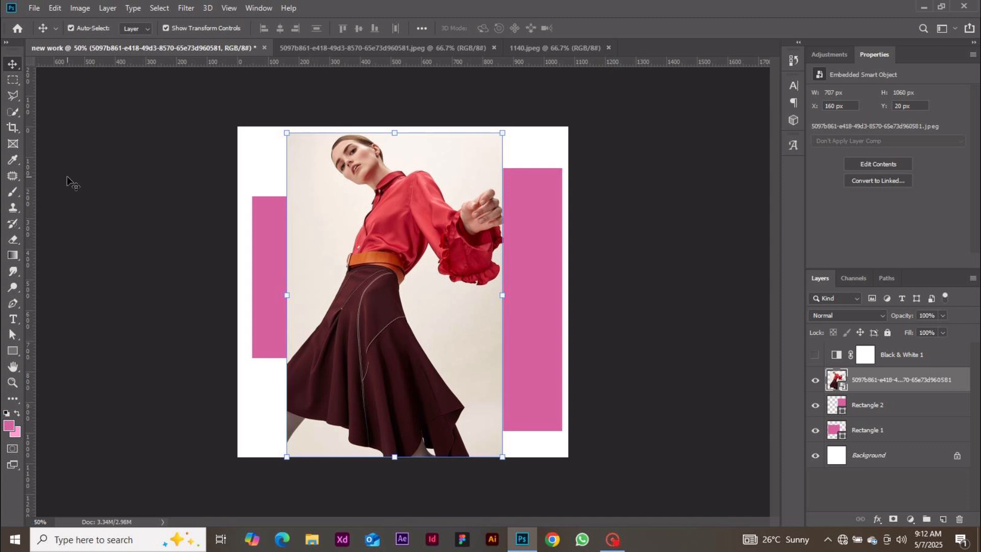
left_click(14, 111)
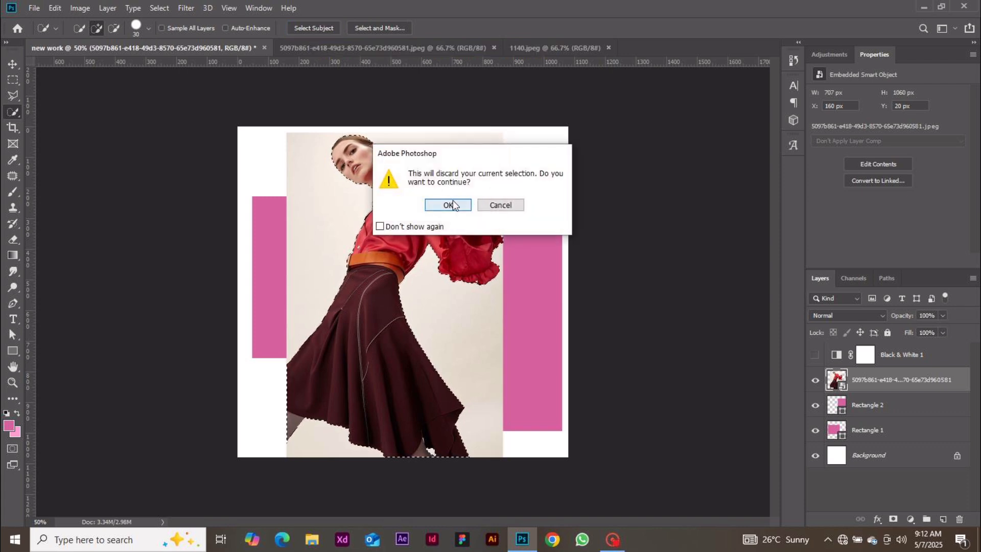
Mask the photo to the selected model, restoring the mask after an accidental removal
left_click(448, 205)
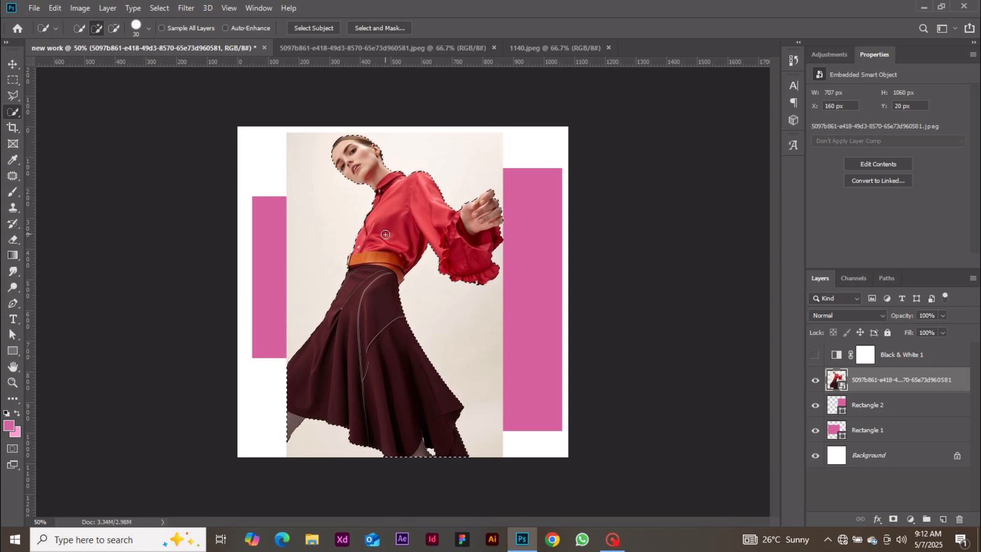
left_click(893, 520)
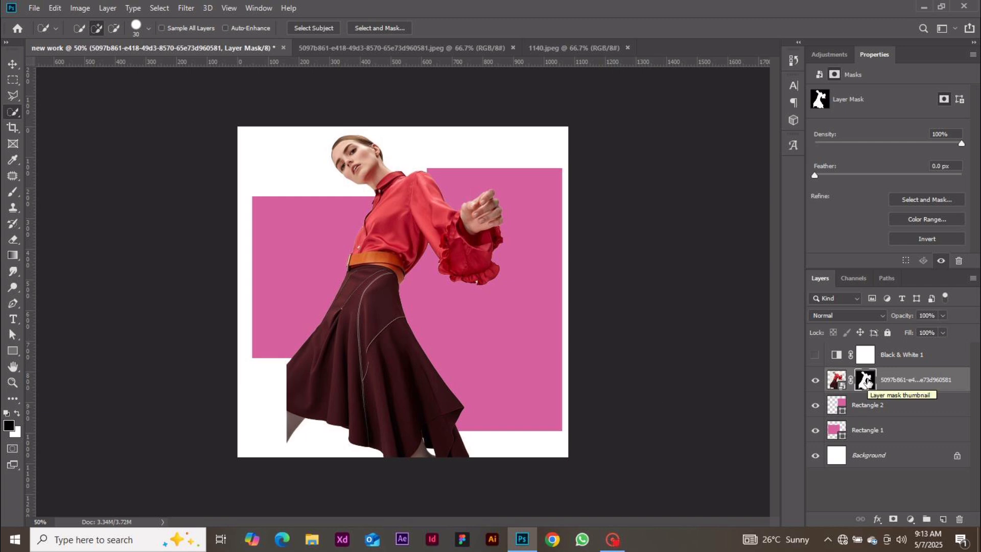
left_click_drag(867, 381, 962, 525)
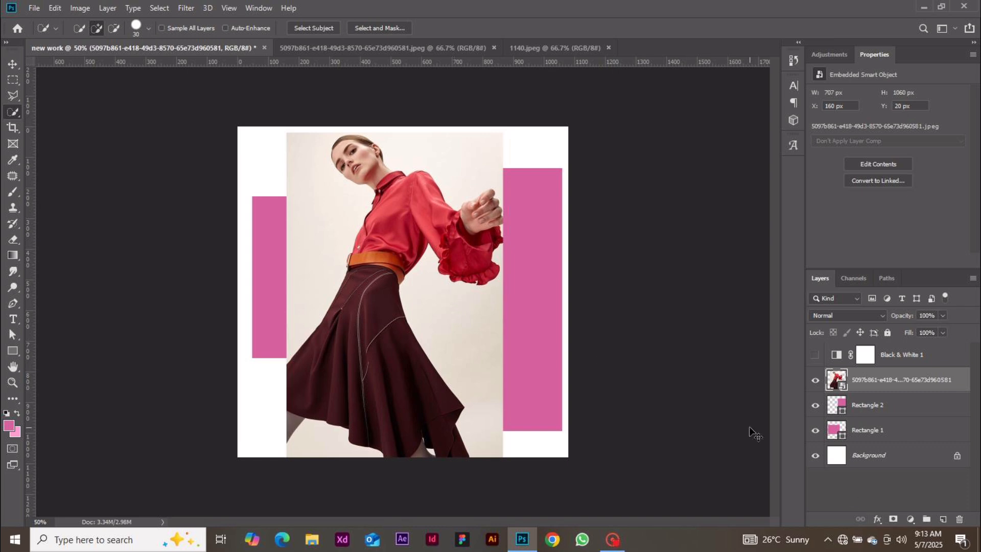
key("ctrl+z")
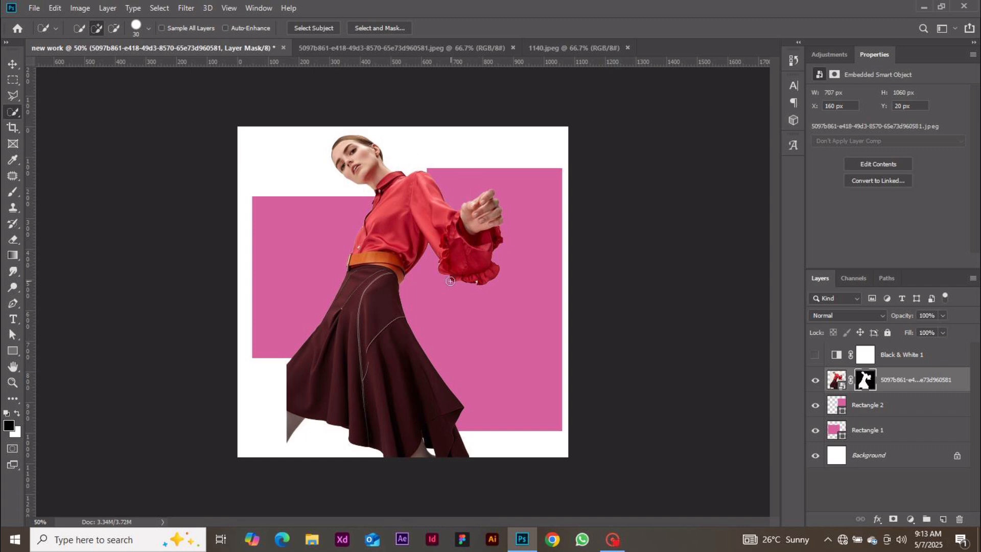
Switch to a larger brush and try black mask strokes on the sleeve and hand, undoing each
key("b")
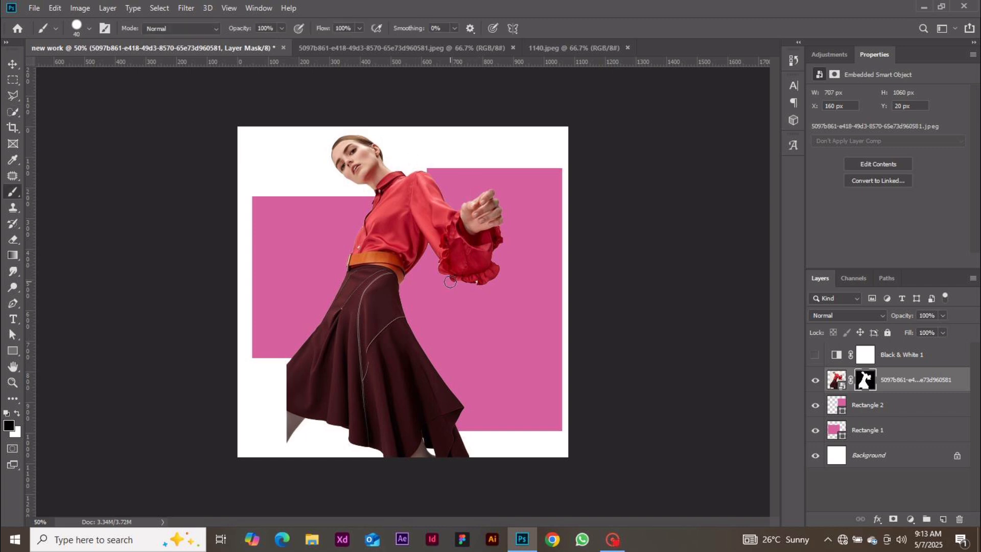
key("bracketright")
key("bracketright")
key("bracketright")
key("bracketright")
key("bracketright")
key("bracketright")
key("bracketright")
key("bracketright")
key("bracketright")
key("bracketright")
key("bracketright")
left_click_drag(431, 307, 452, 245)
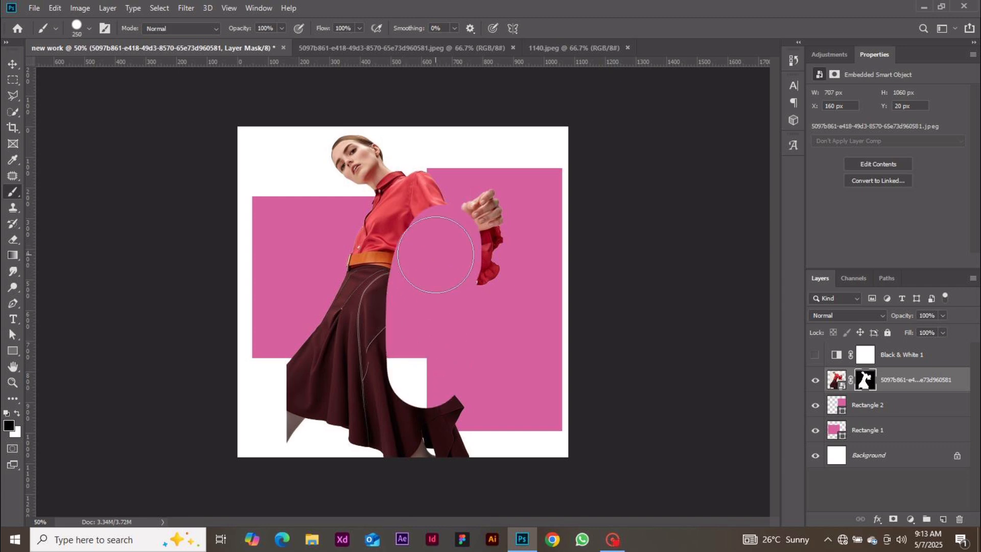
key("ctrl+z")
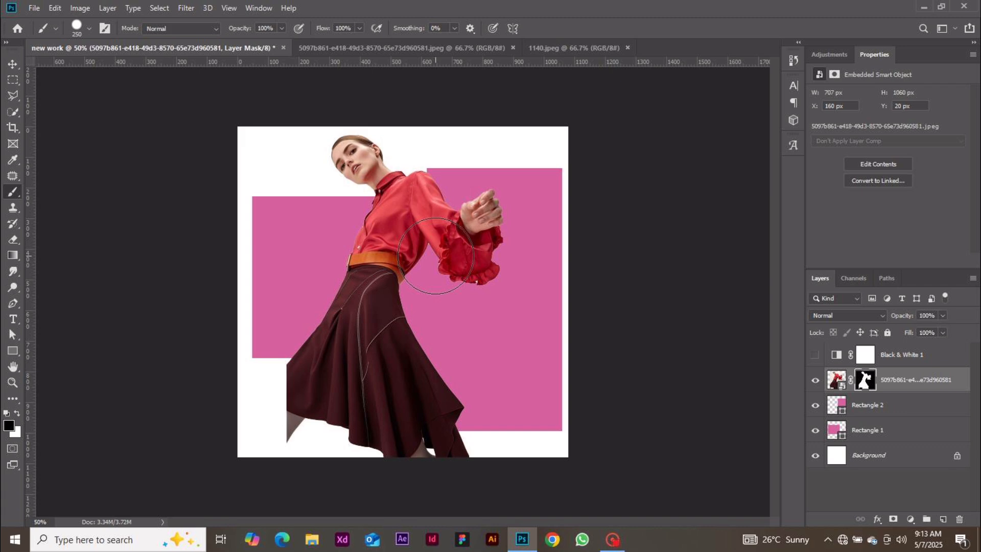
key("x")
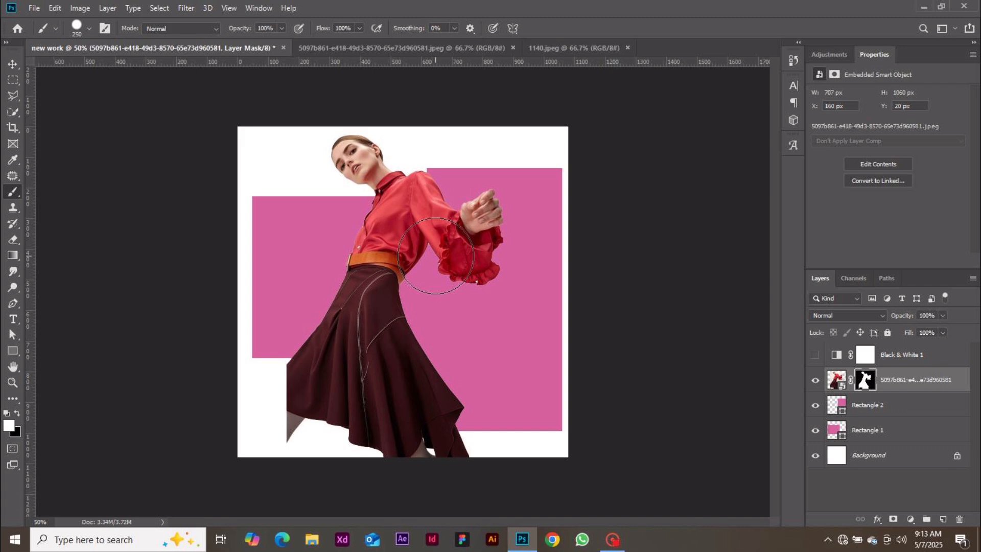
key("x")
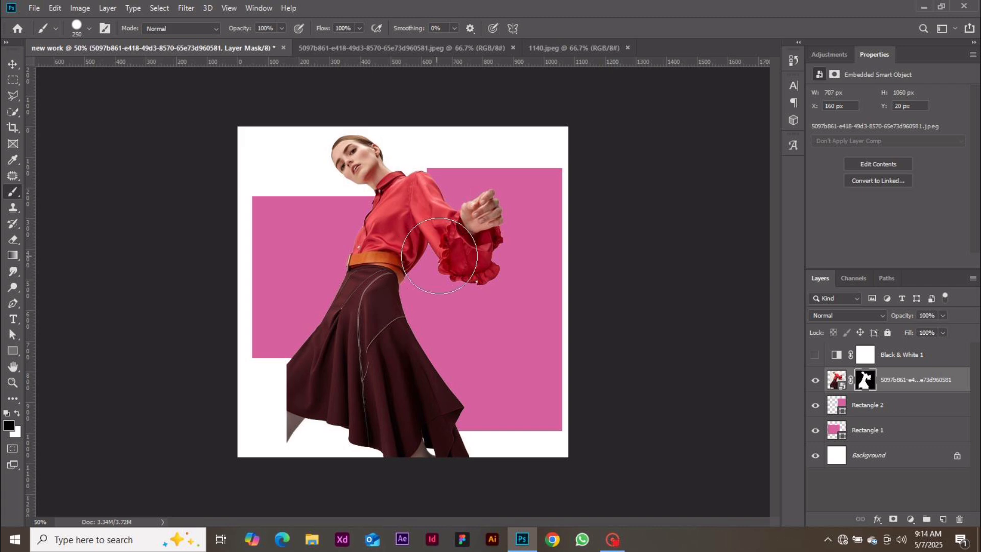
left_click_drag(435, 256, 519, 158)
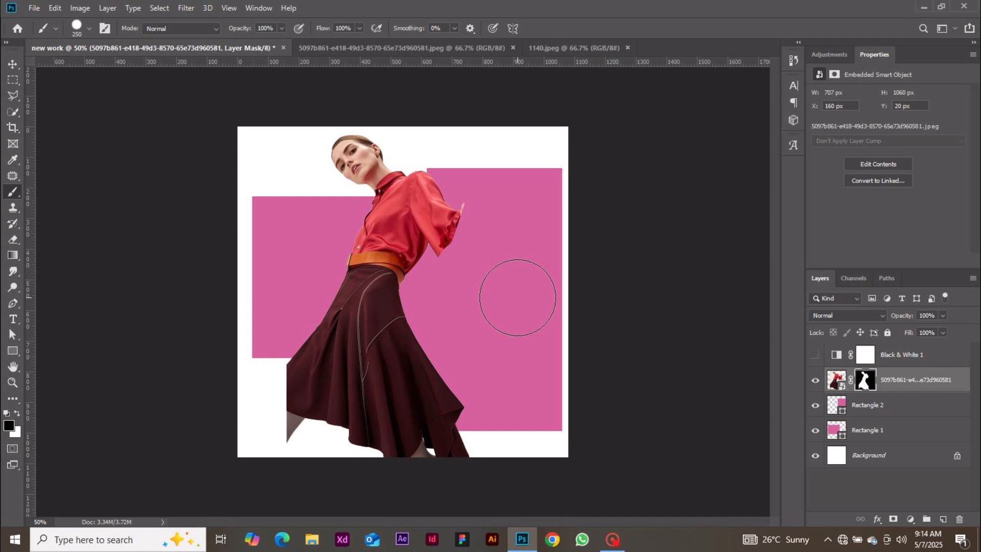
key("ctrl+z")
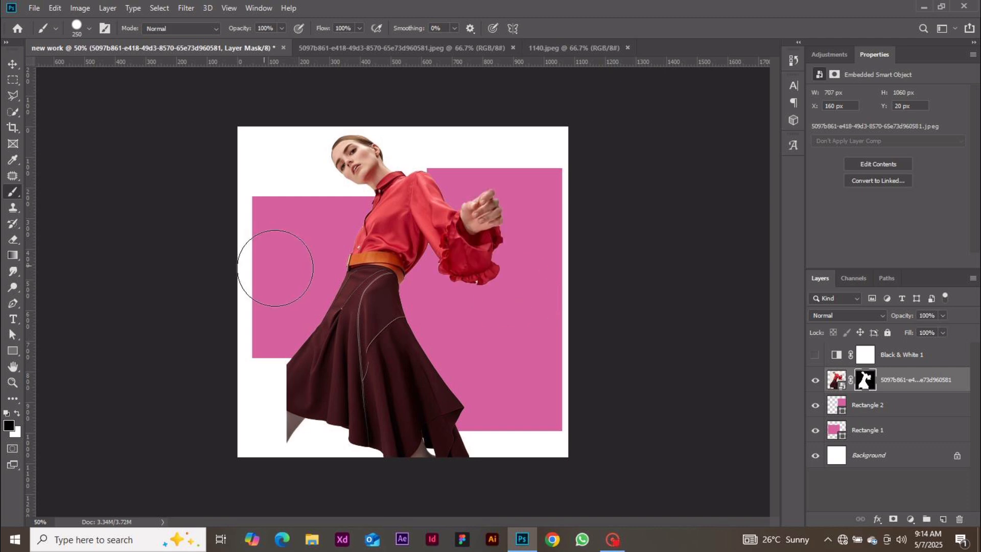
Paint white to reveal cream background around the sleeve, shoulder and torso, then black right of the skirt
key("x")
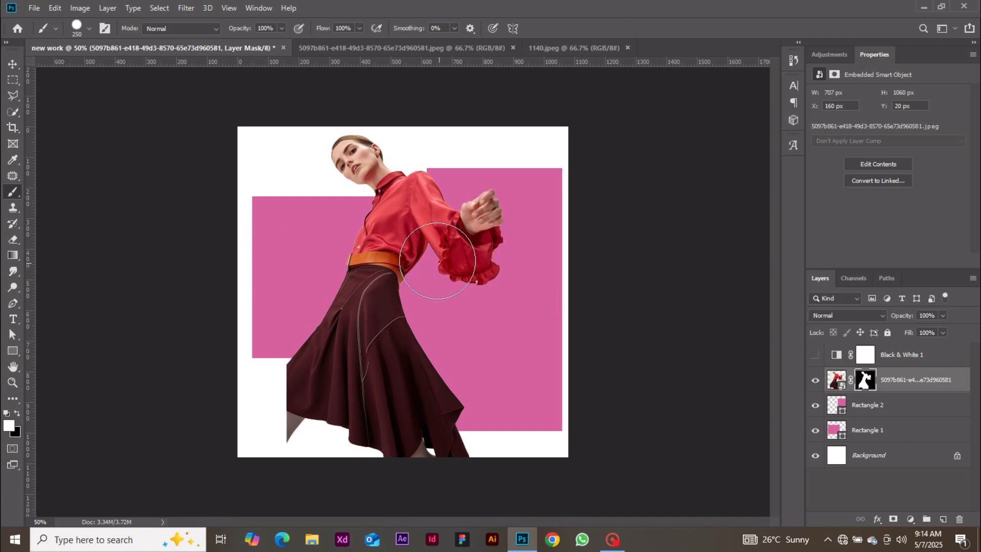
mouse_move(437, 260)
left_mouse_down()
mouse_move(438, 351)
mouse_move(477, 390)
mouse_move(481, 434)
mouse_move(458, 255)
left_mouse_up()
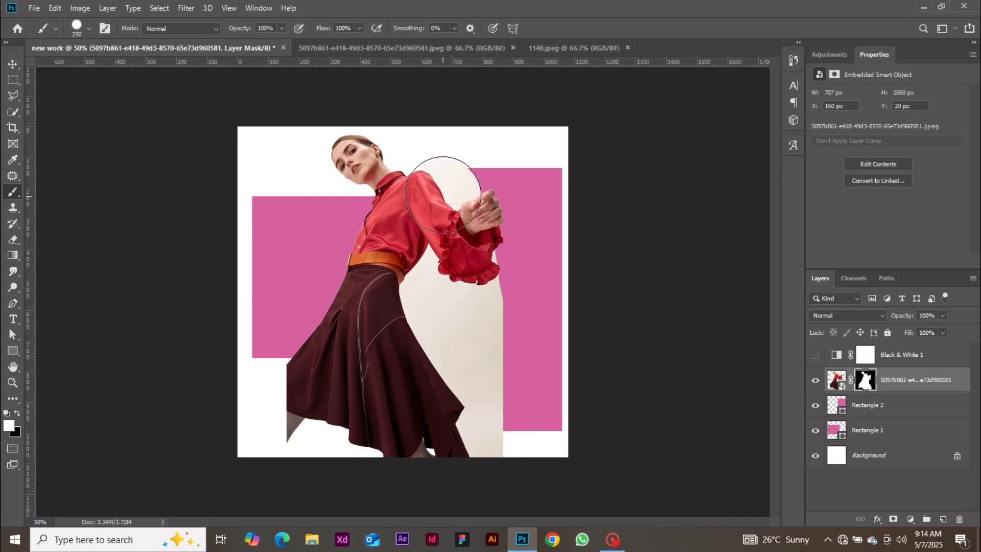
left_click_drag(442, 195, 434, 178)
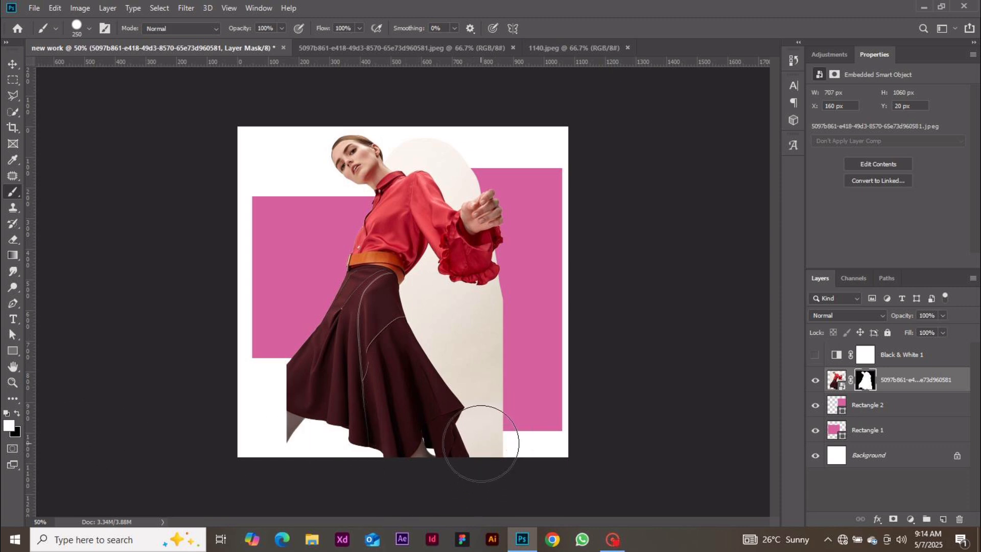
mouse_move(388, 286)
left_mouse_down()
mouse_move(345, 149)
mouse_move(419, 181)
mouse_move(475, 171)
left_mouse_up()
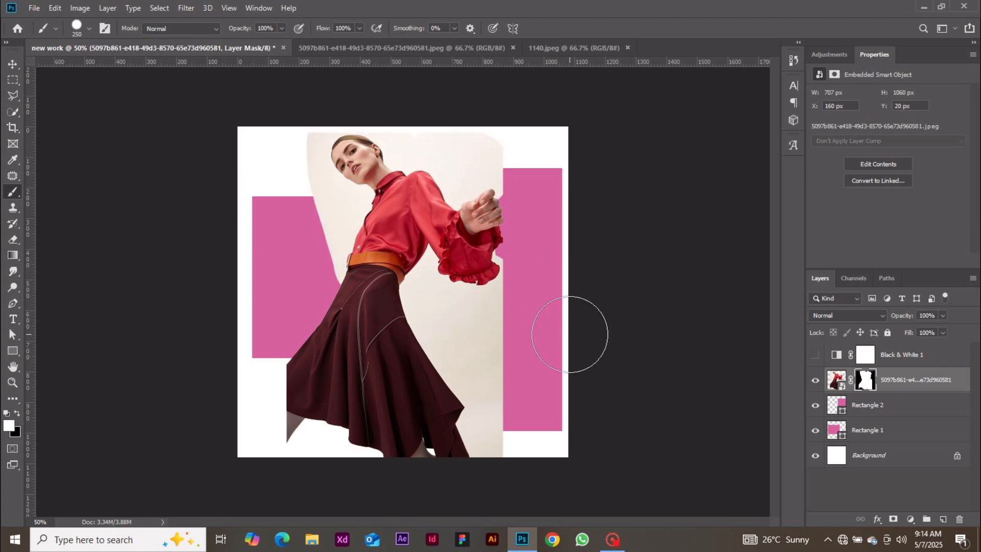
key("x")
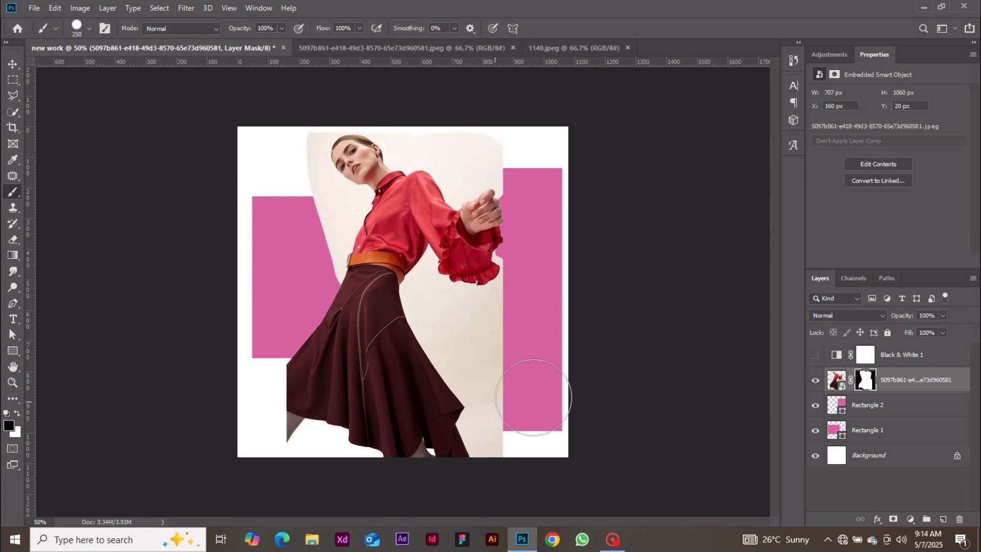
mouse_move(503, 447)
left_mouse_down()
mouse_move(512, 420)
mouse_move(506, 388)
mouse_move(470, 310)
mouse_move(499, 337)
left_mouse_up()
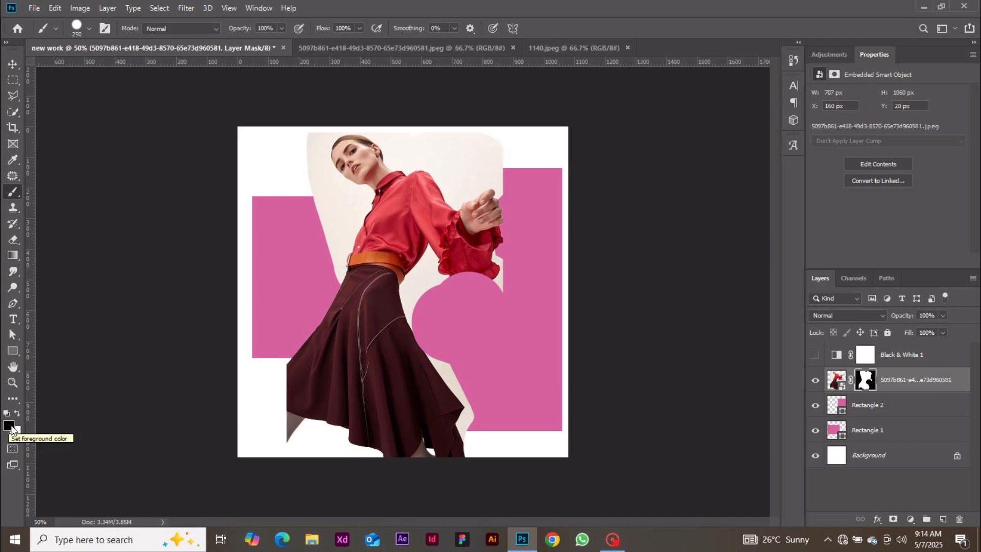
Paint black on the mask to hide the beige background from the skirt up to the sleeve ruffle
key("x")
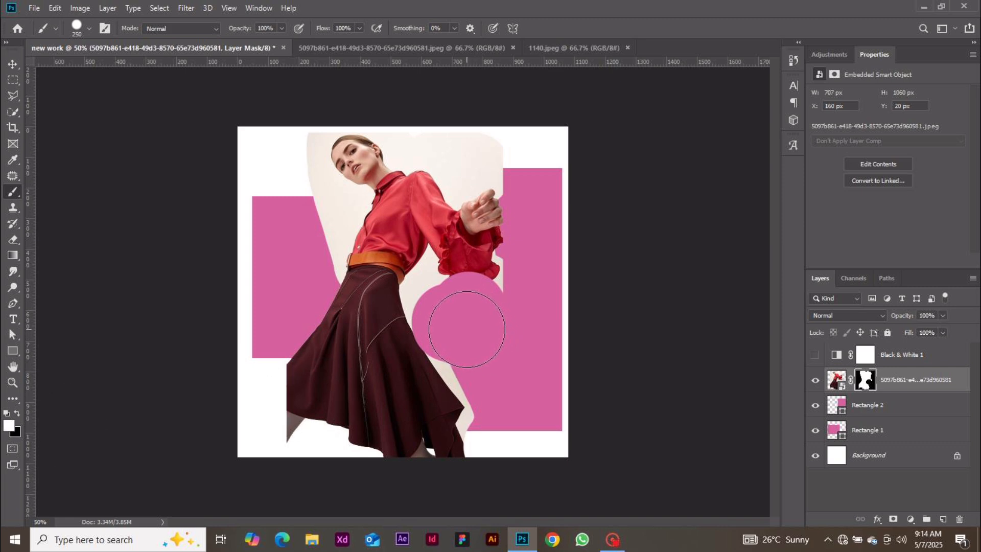
mouse_move(466, 329)
left_mouse_down()
mouse_move(541, 347)
mouse_move(421, 321)
mouse_move(438, 306)
mouse_move(508, 304)
left_mouse_up()
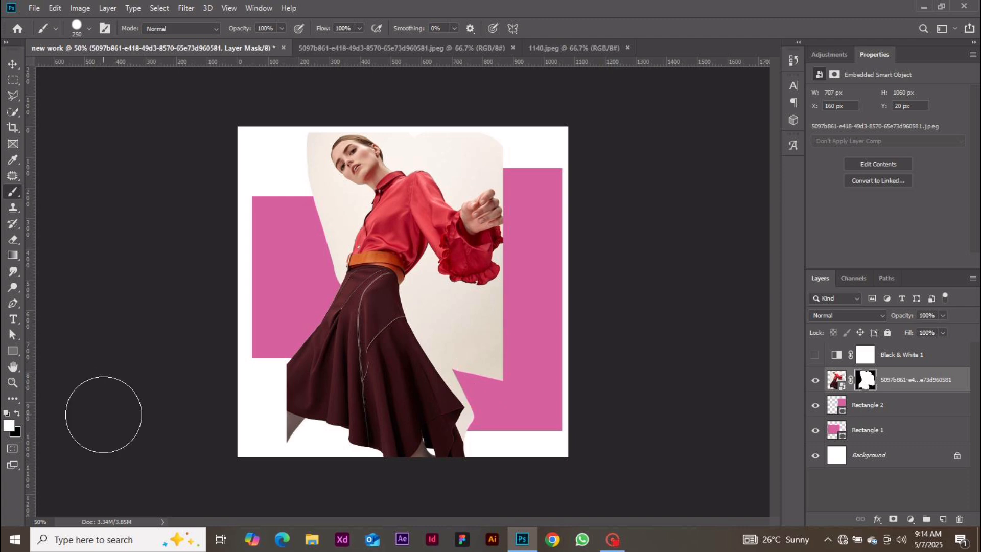
key("z")
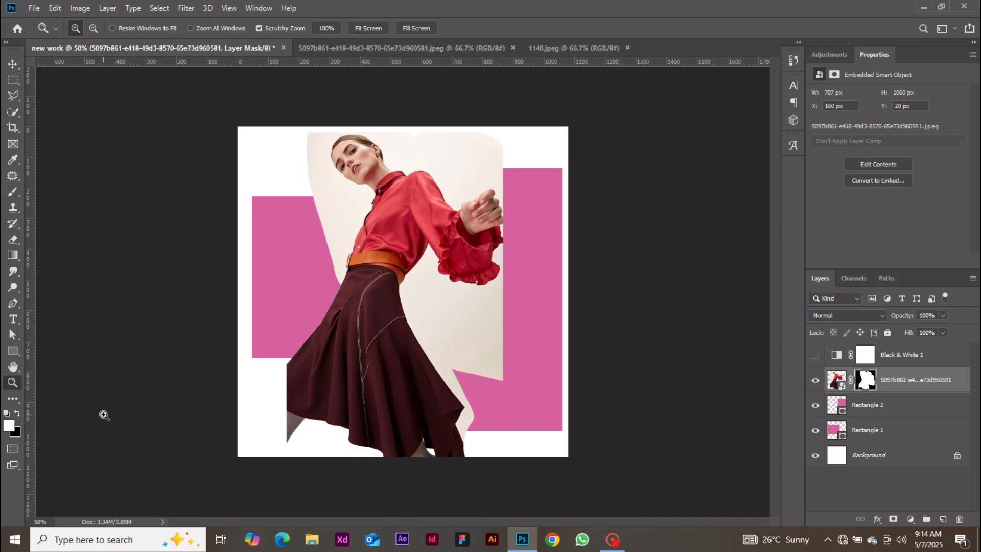
key("x")
key("b")
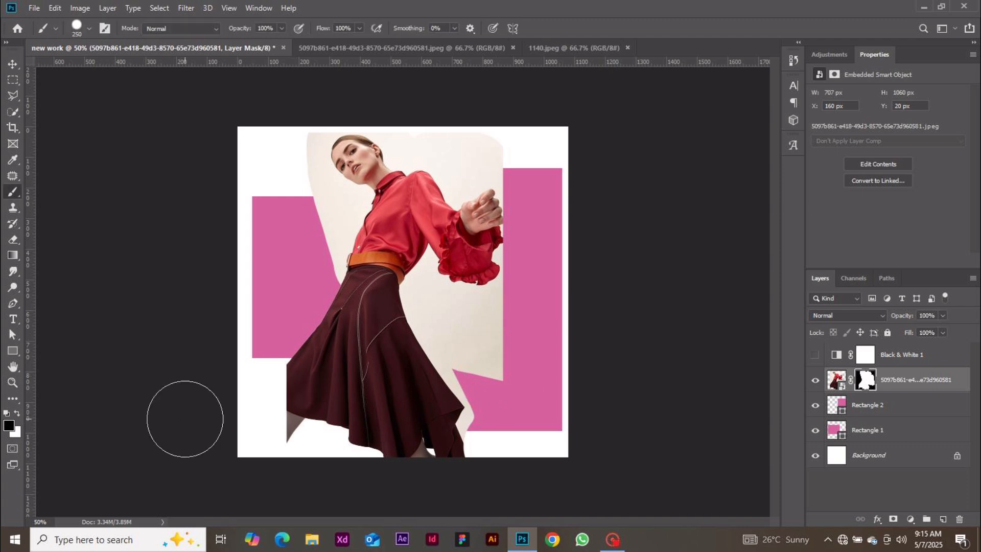
mouse_move(503, 385)
left_mouse_down()
mouse_move(447, 313)
mouse_move(478, 333)
mouse_move(536, 306)
left_mouse_up()
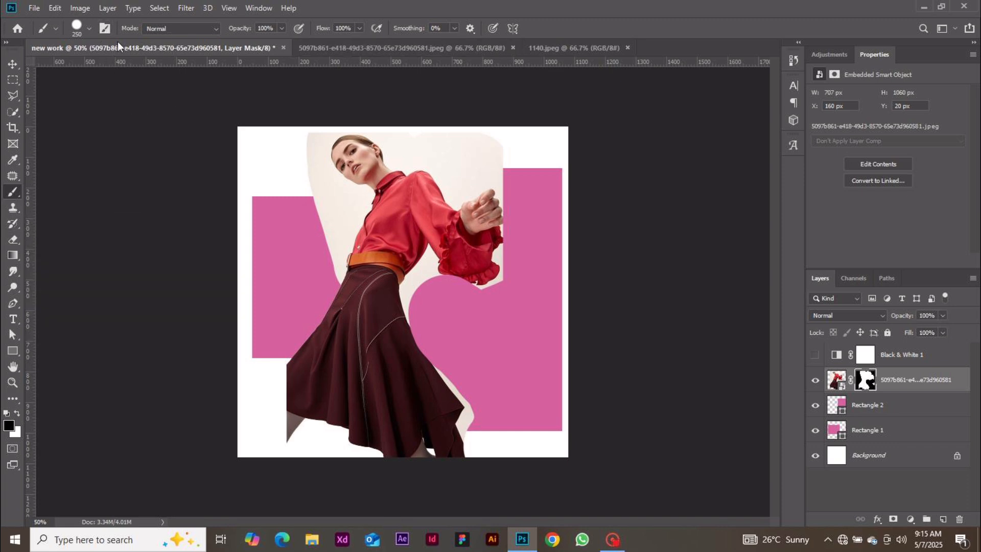
Choose a larger 25 px charcoal brush tip from the brush preset picker
left_click(90, 30)
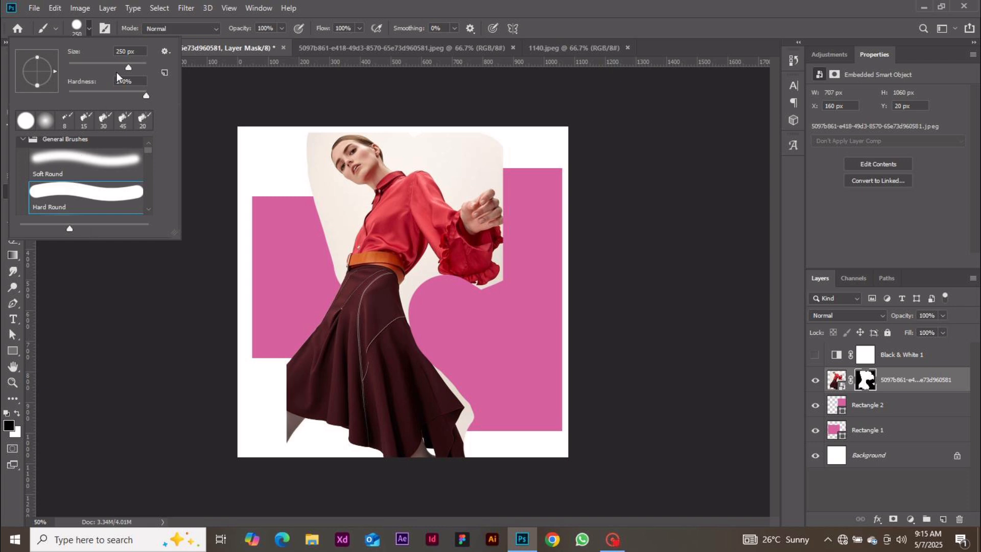
left_click_drag(129, 67, 136, 73)
left_click_drag(147, 151, 147, 166)
left_click(130, 165)
mouse_move(307, 193)
left_mouse_down()
mouse_move(373, 321)
mouse_move(371, 374)
left_mouse_up()
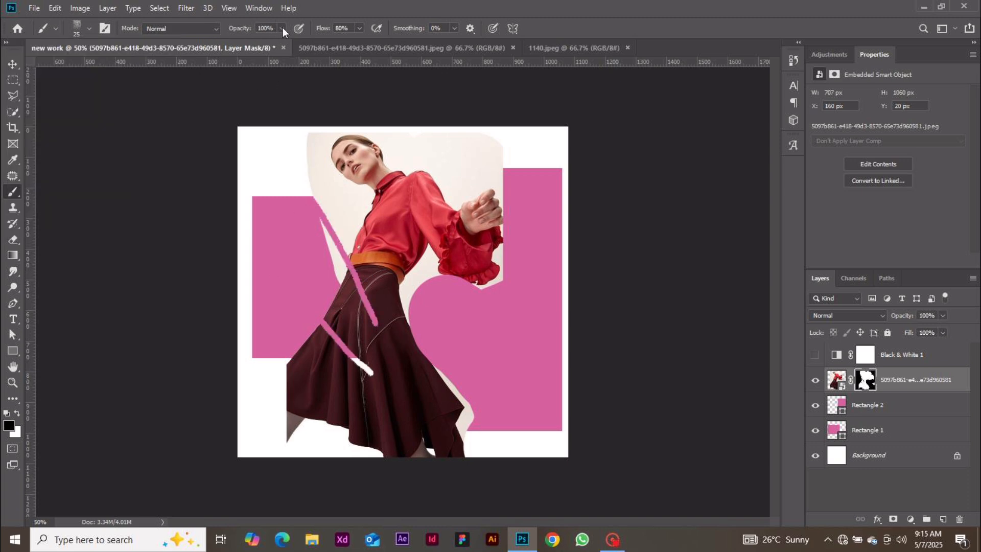
Set brush opacity to 31% and flow to 53%, test faint mask strokes, then undo them
left_click(282, 28)
left_click(451, 164)
left_click_drag(463, 168, 523, 203)
left_click(359, 28)
left_click(344, 44)
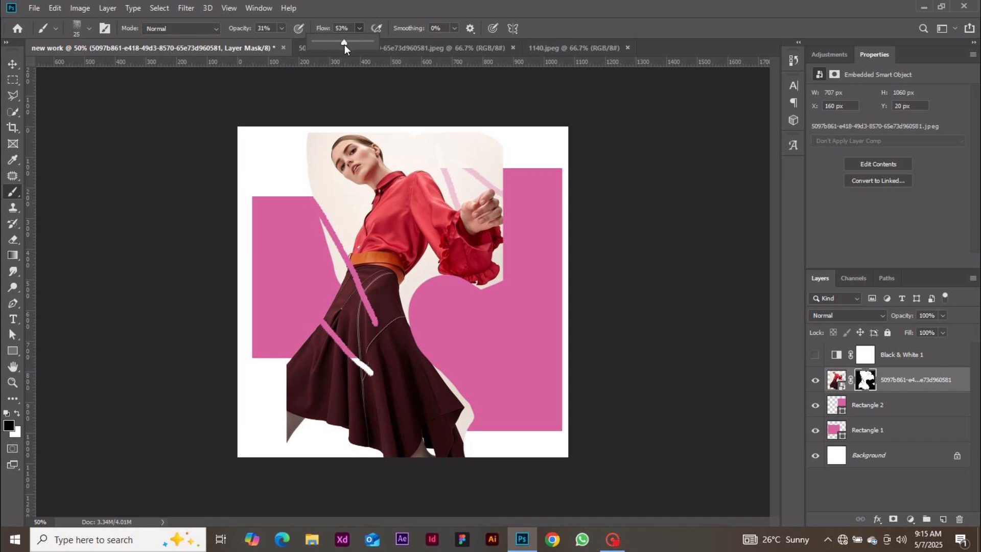
left_click_drag(402, 147, 414, 233)
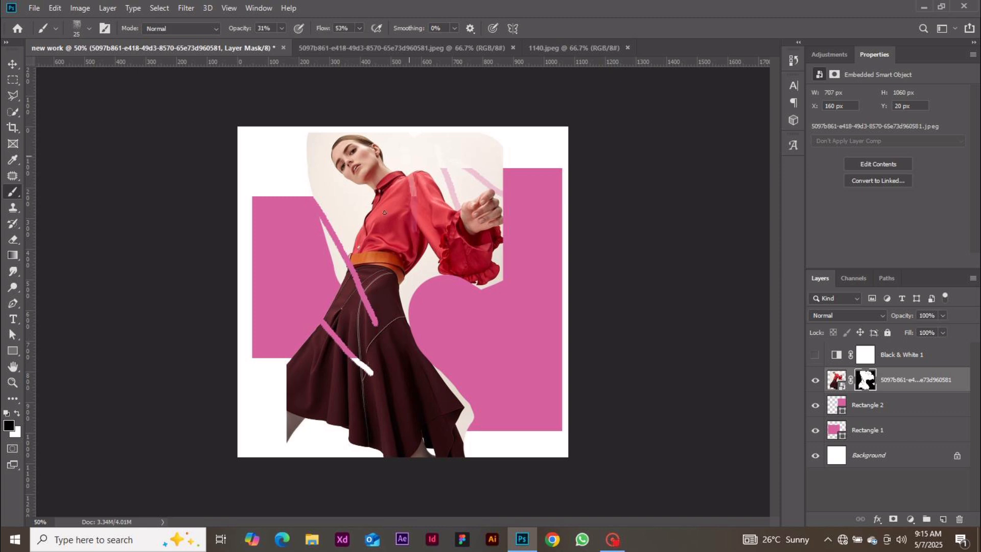
left_click_drag(401, 172, 370, 244)
key("ctrl+z")
key("ctrl+z")
key("ctrl+z")
key("ctrl+z")
key("ctrl+z")
key("ctrl+z")
key("ctrl+z")
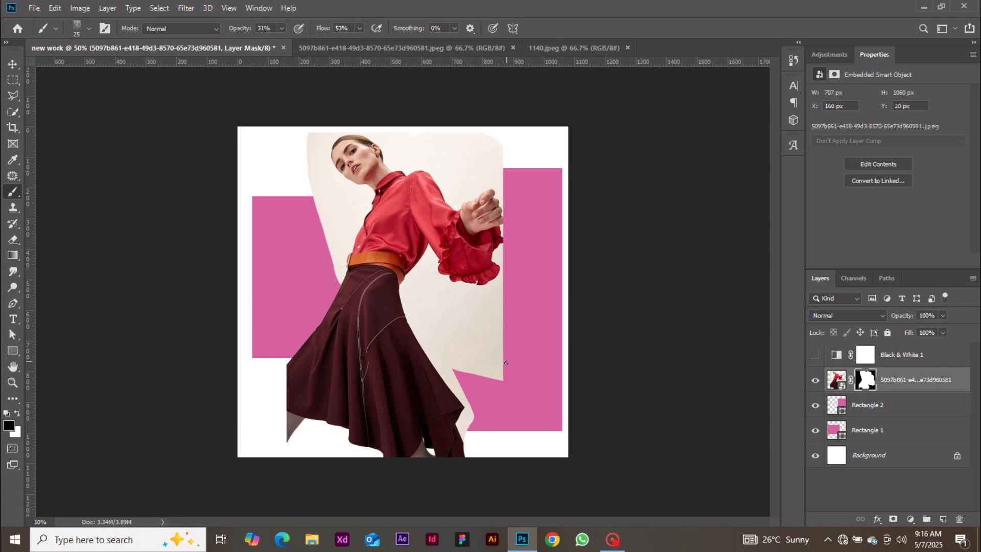
left_click(13, 64)
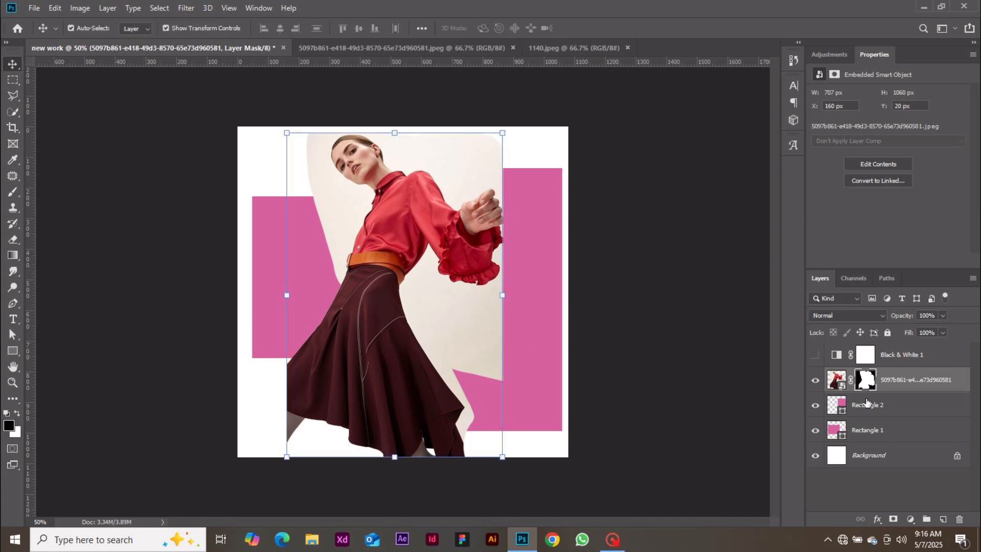
left_click(838, 378)
left_click(862, 319)
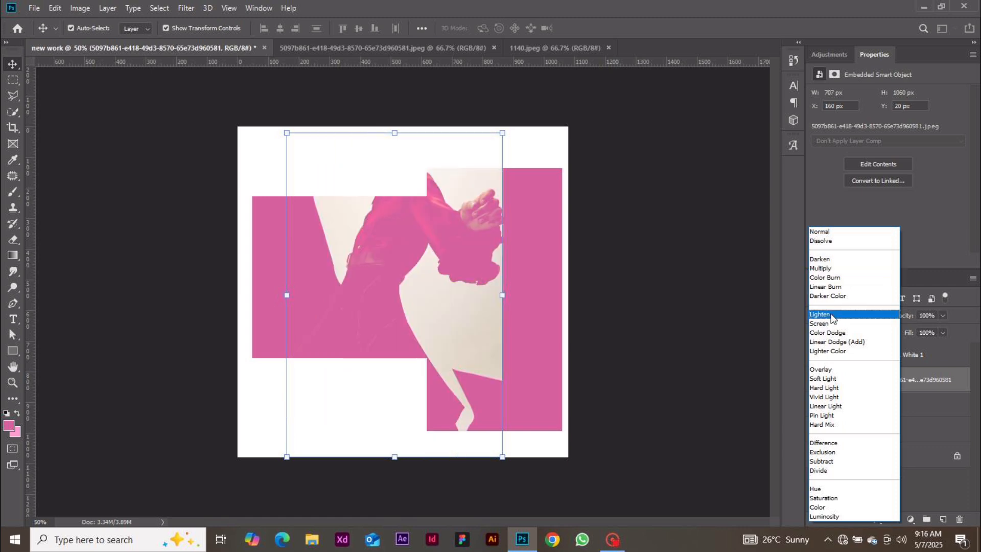
left_click(703, 376)
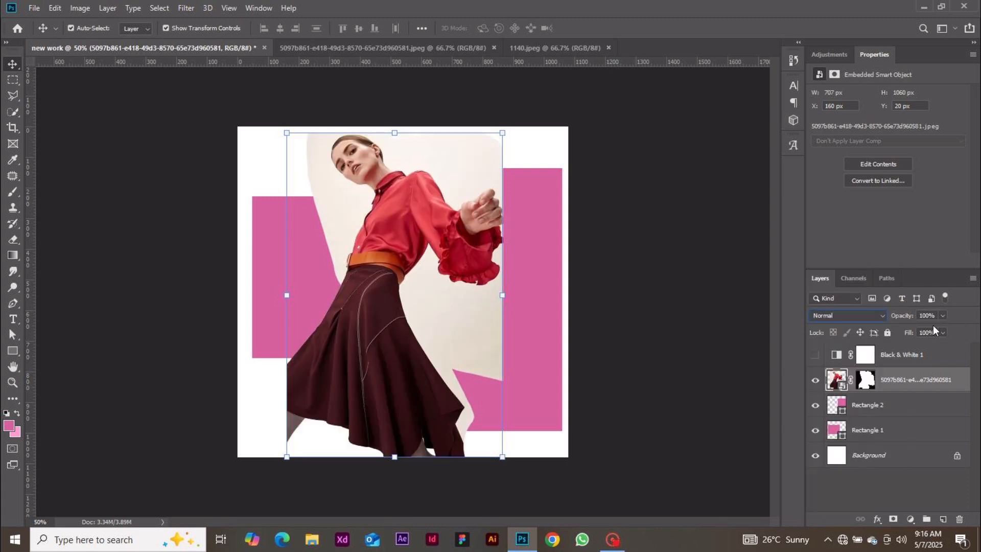
left_click(941, 314)
left_click_drag(900, 337, 916, 337)
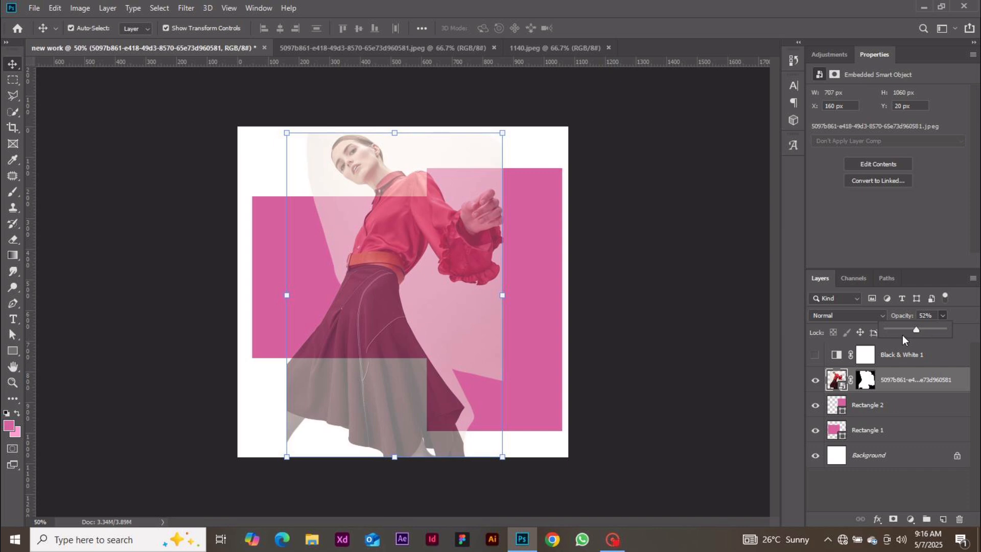
left_click_drag(907, 331, 944, 329)
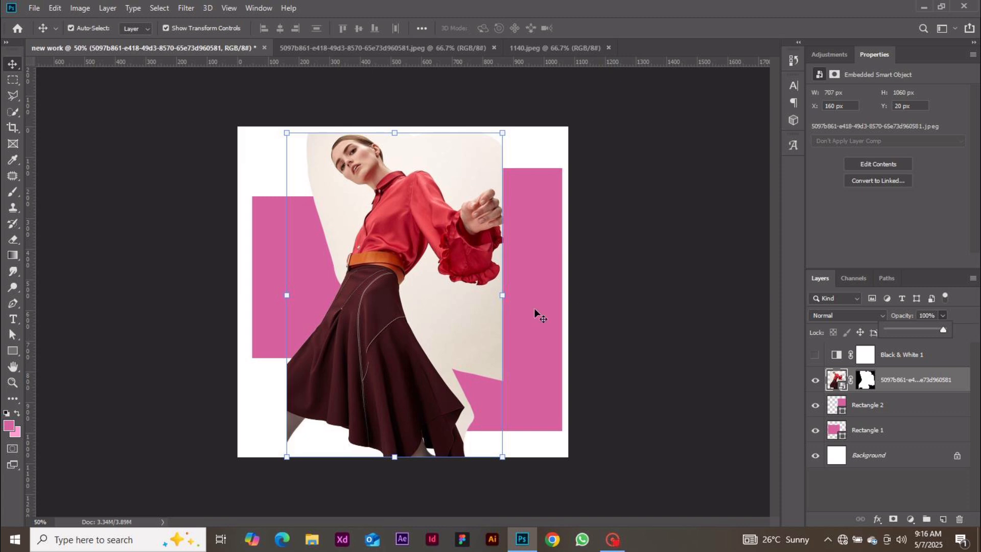
Draw Rectangle 3 over the model photo and set its height to 656 px
left_click(17, 351)
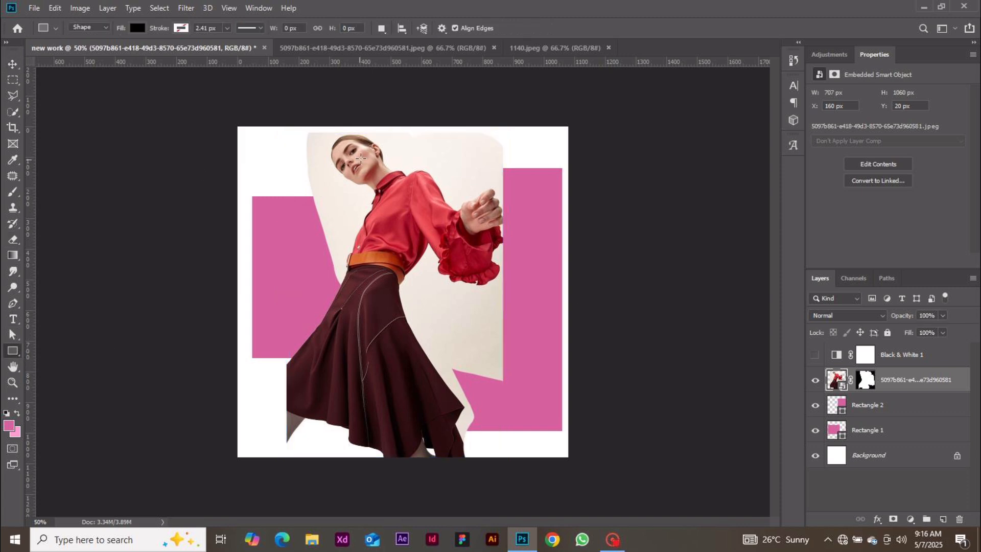
left_click_drag(342, 155, 523, 325)
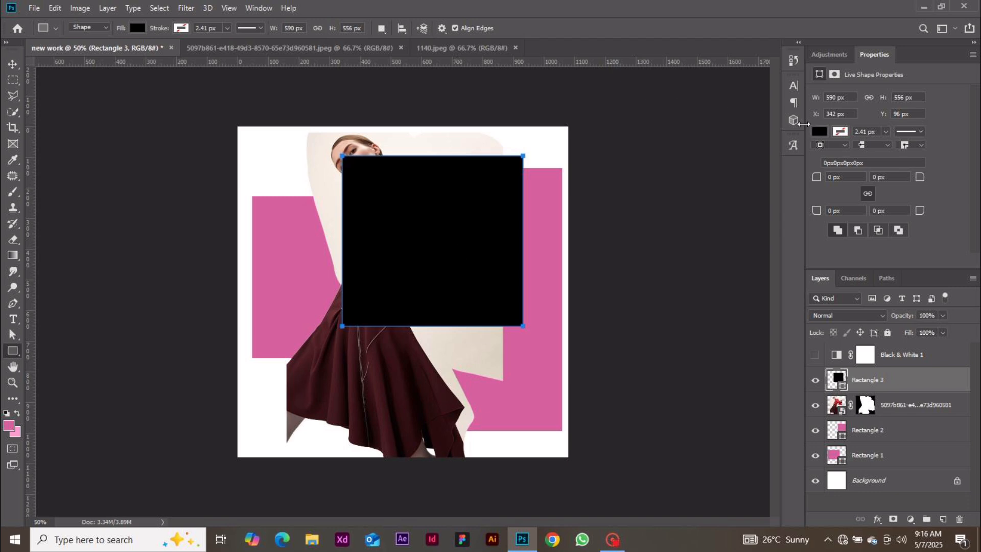
left_click(820, 132)
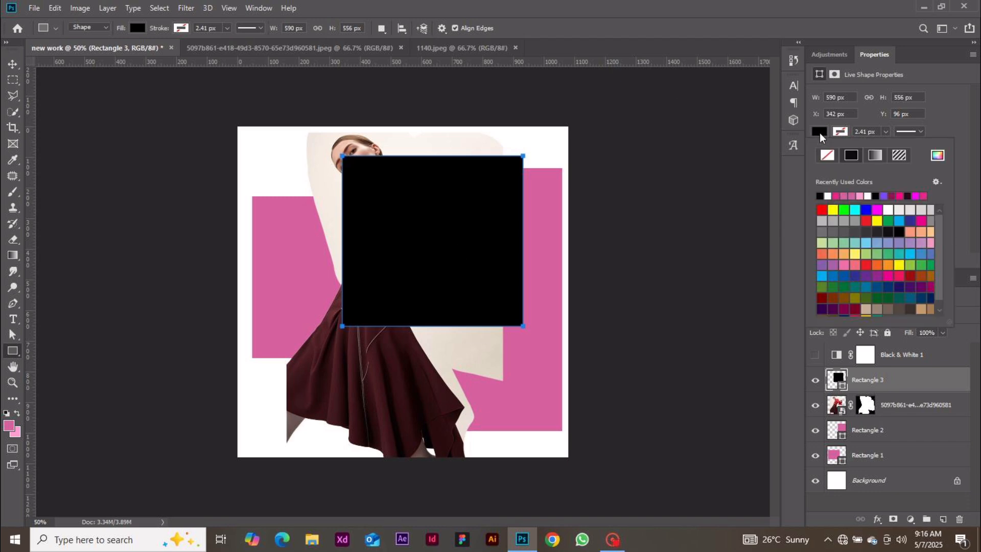
left_click(852, 196)
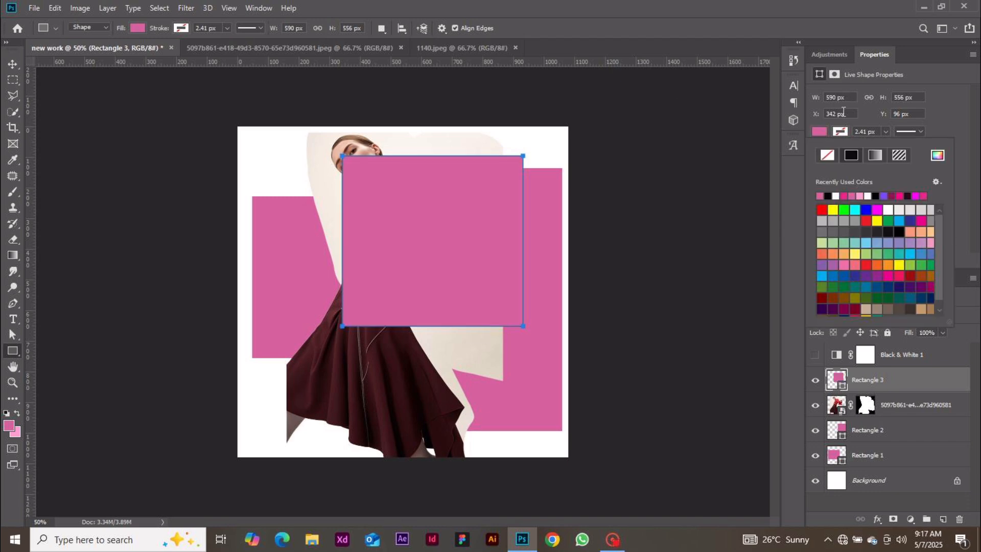
left_click(835, 96)
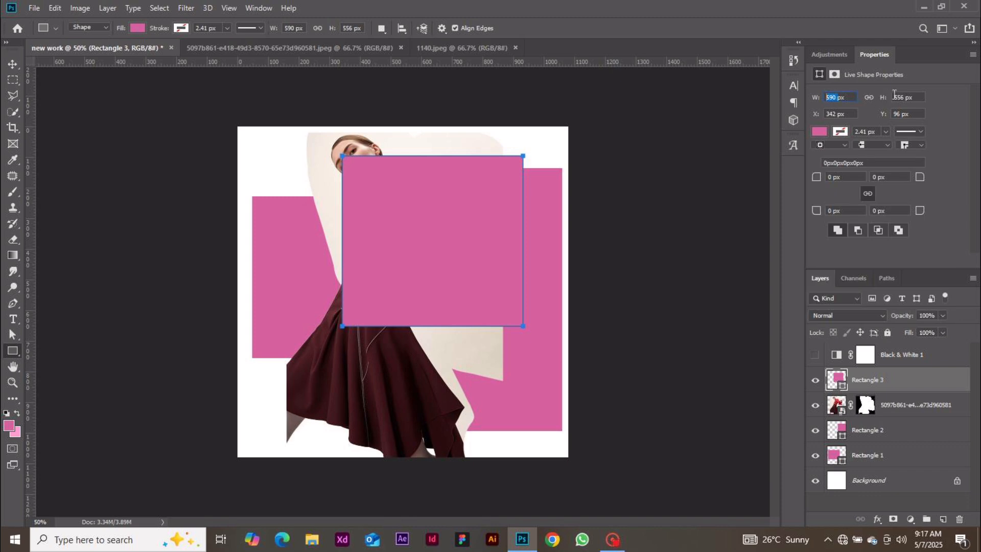
left_click(898, 97)
type("656")
key("Return")
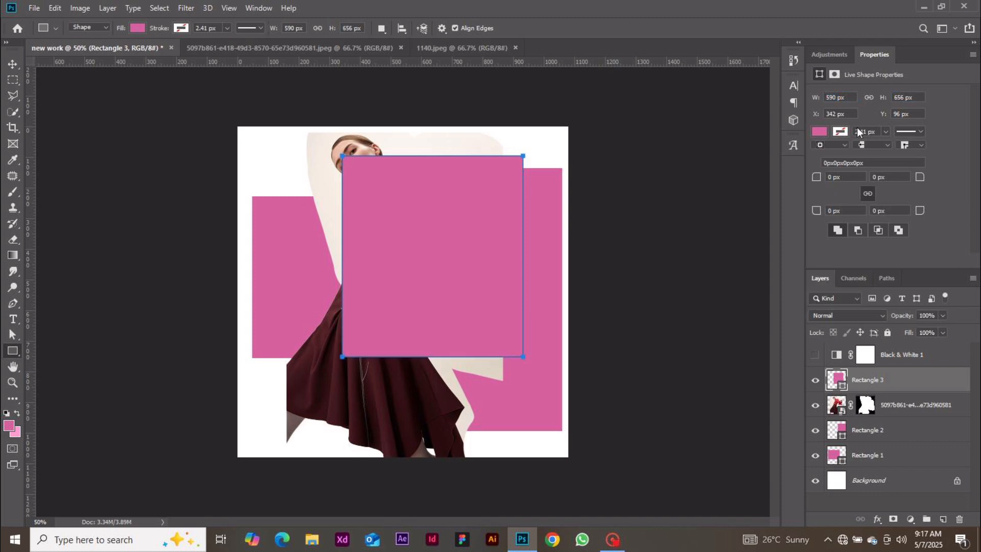
Set Rectangle 3's stroke to No Color after trying other fill and stroke options
left_click(821, 131)
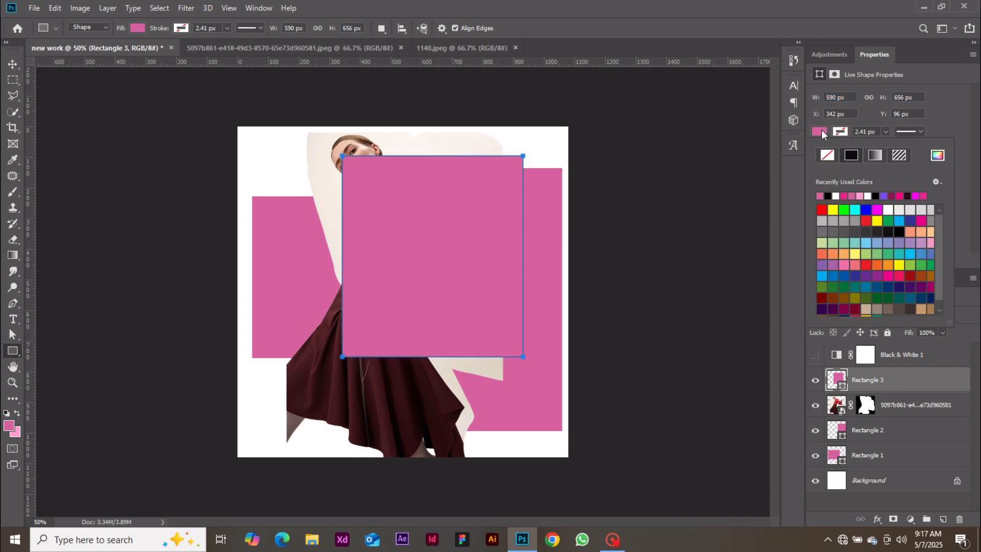
left_click(828, 156)
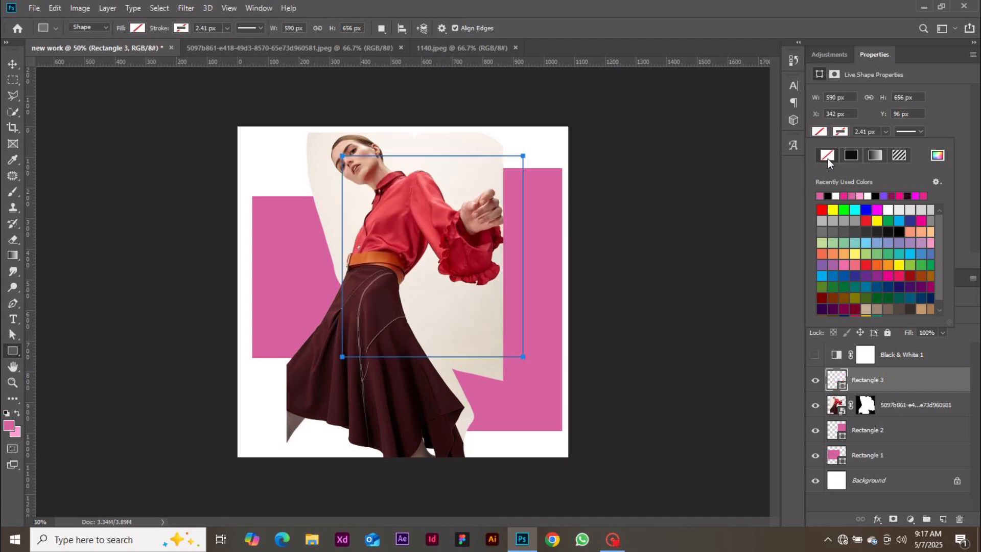
left_click(841, 131)
left_click(822, 196)
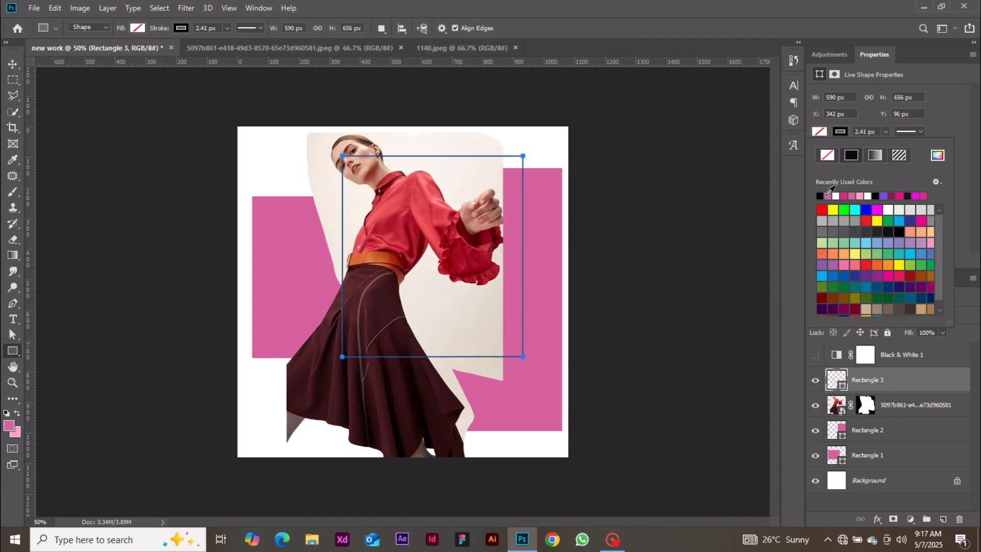
left_click(878, 152)
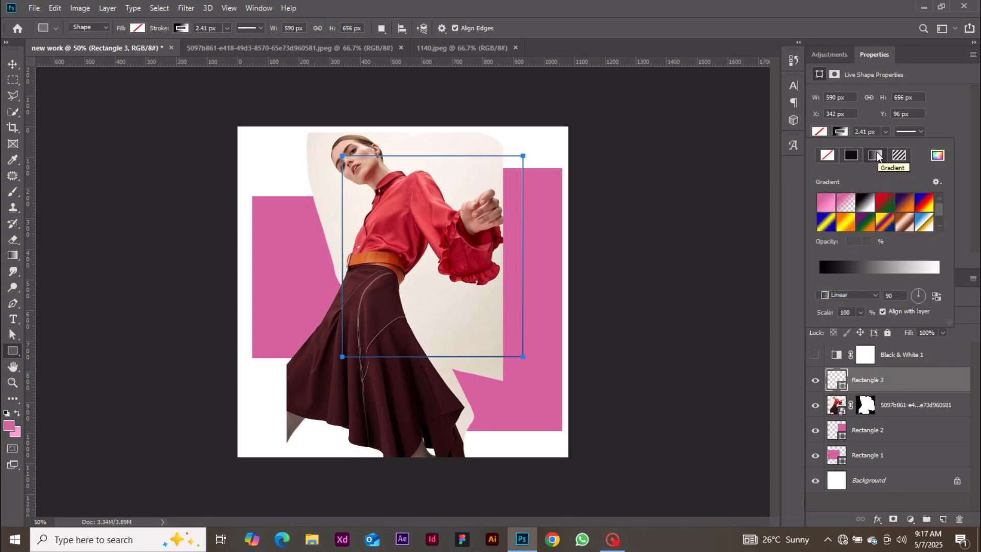
left_click(845, 132)
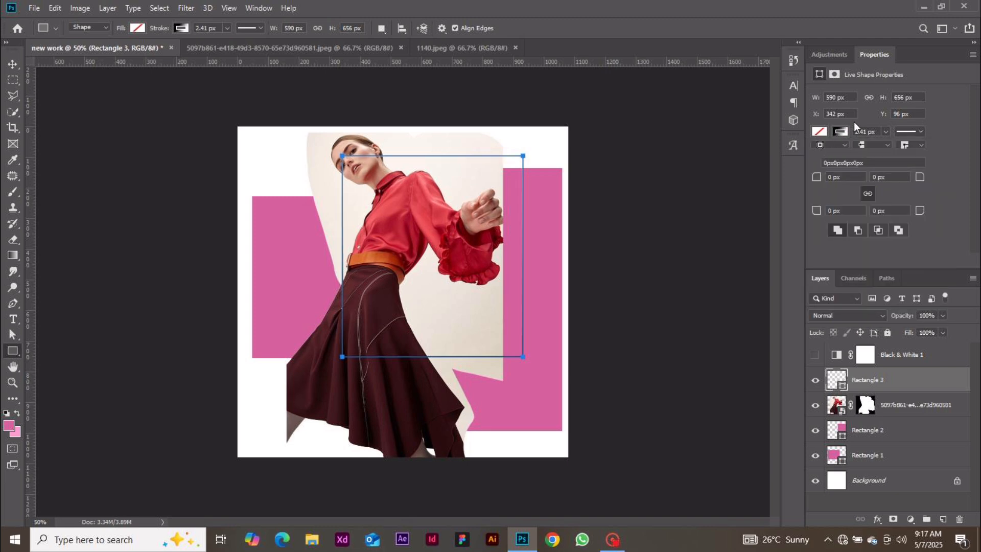
left_click(840, 131)
left_click(828, 155)
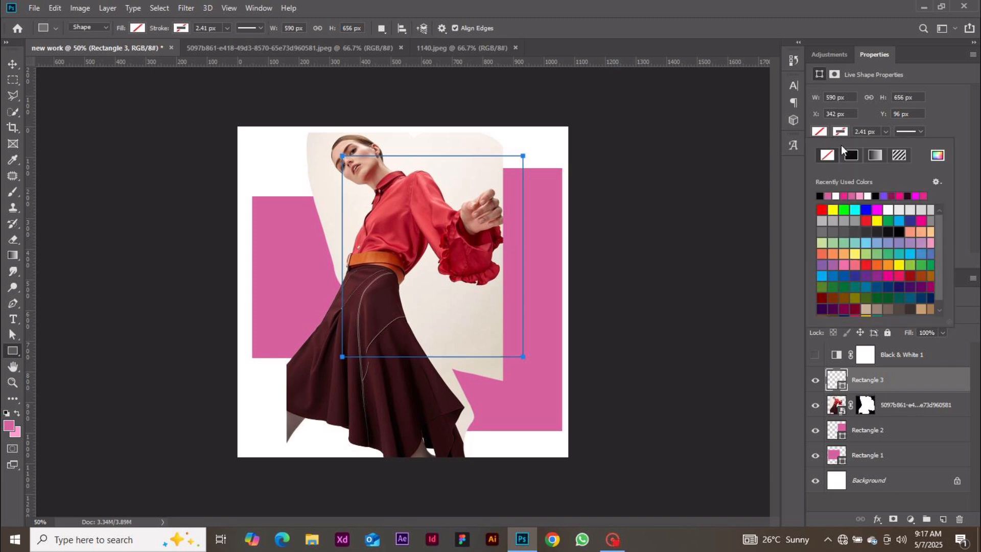
Fill Rectangle 3 with the purple-green-orange gradient preset
left_click(833, 210)
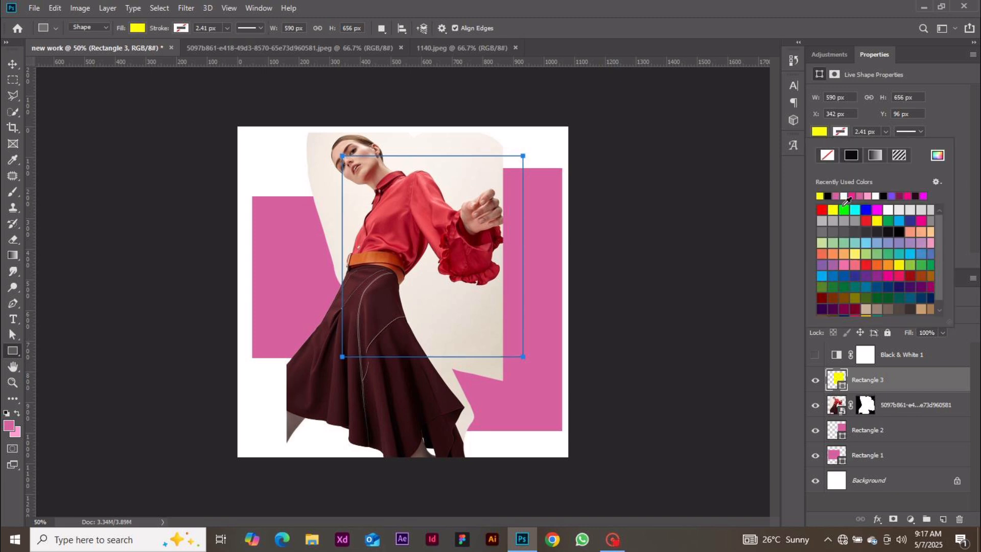
left_click(876, 155)
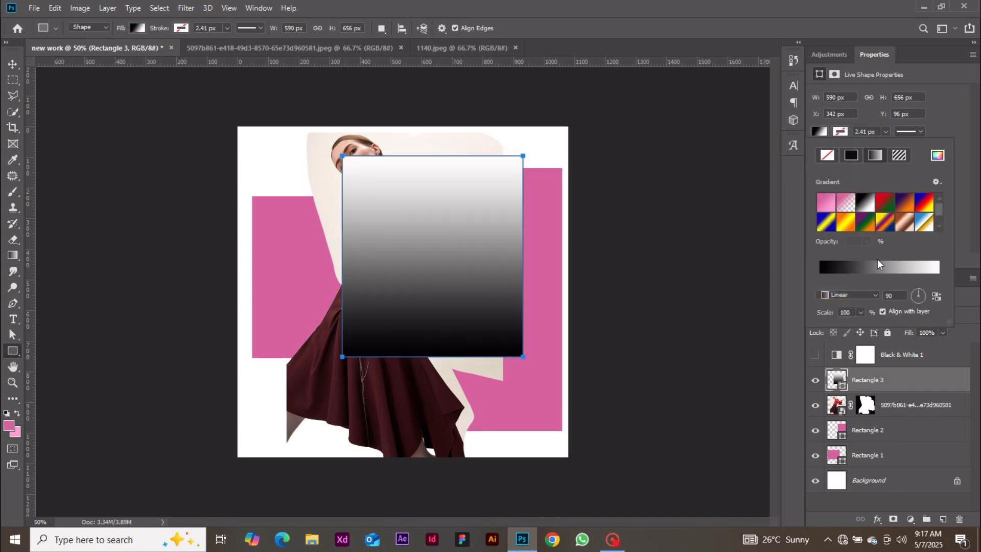
left_click(868, 221)
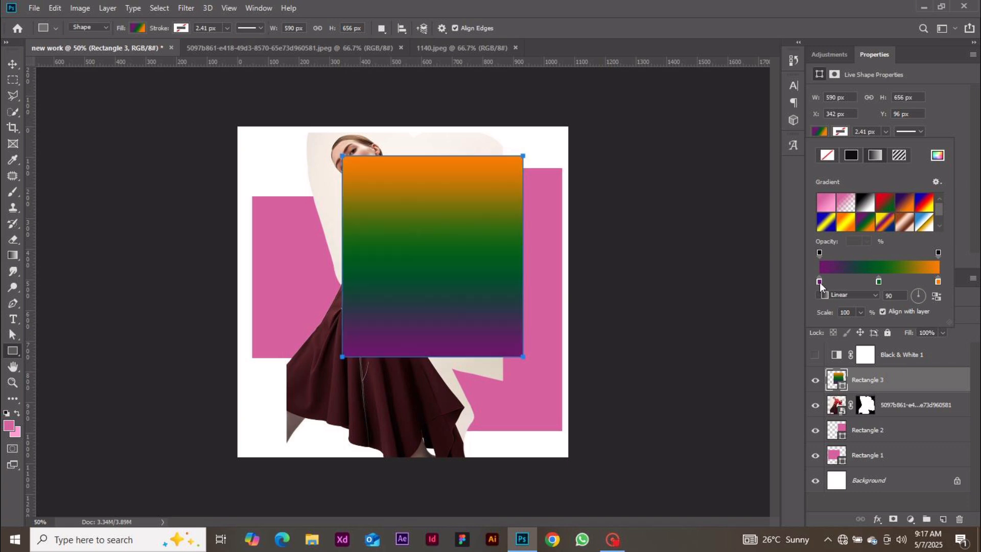
left_click(820, 282)
left_click(948, 115)
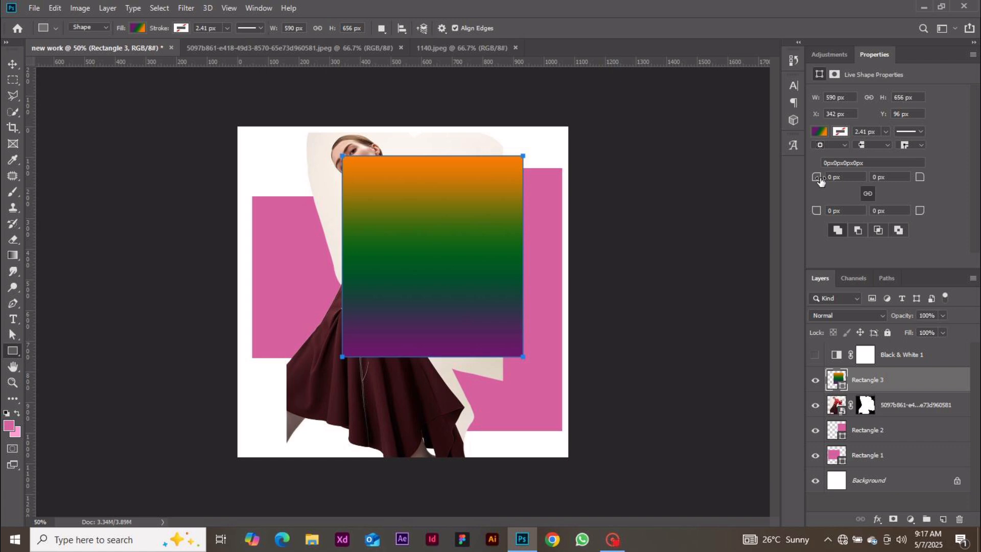
Round Rectangle 3's corners to 295 px so the gradient shape becomes an oval
left_click_drag(820, 179, 843, 210)
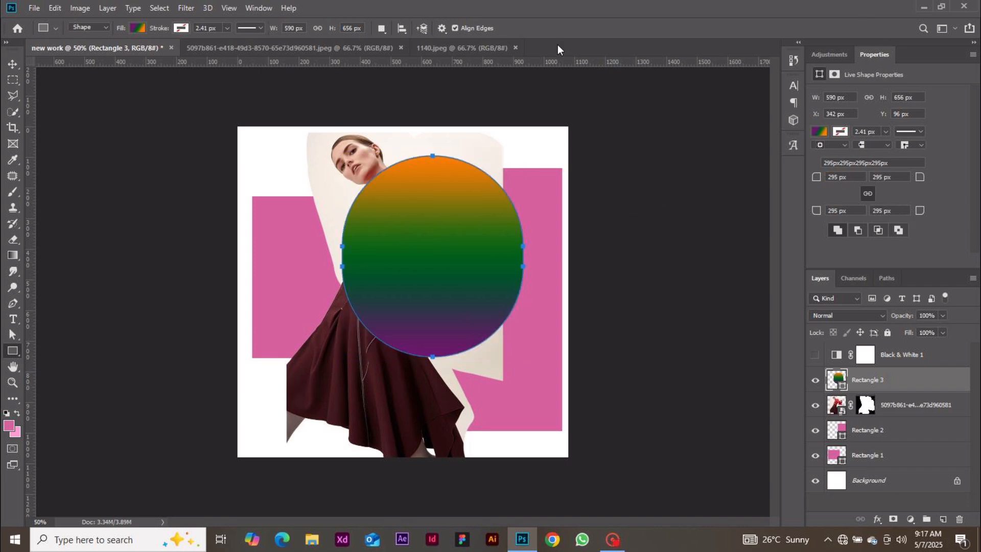
left_click(258, 8)
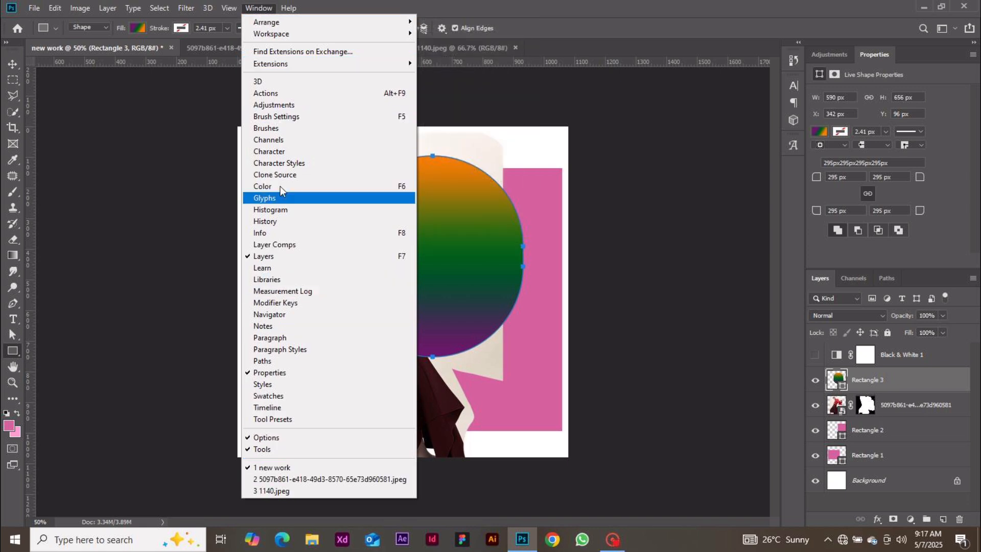
left_click(576, 319)
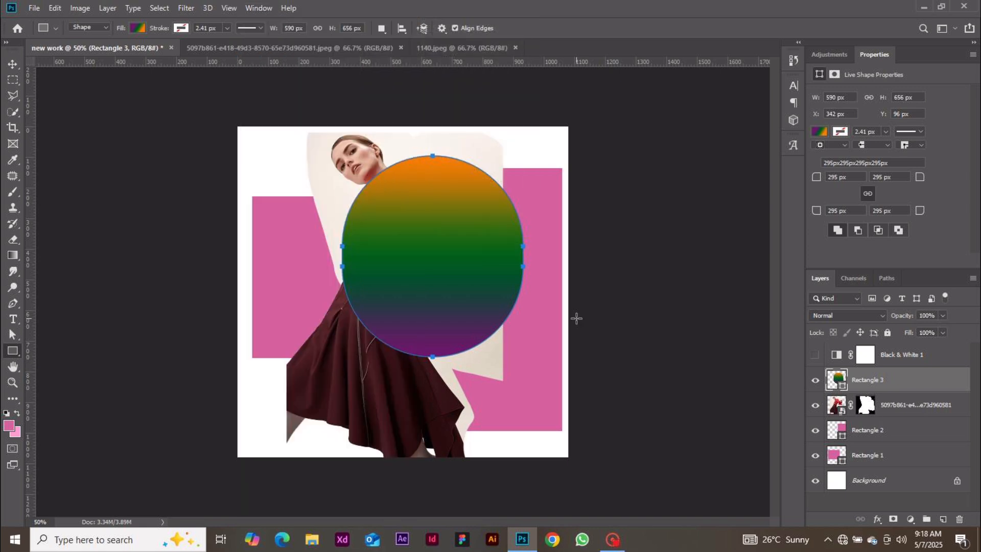
left_click(577, 319)
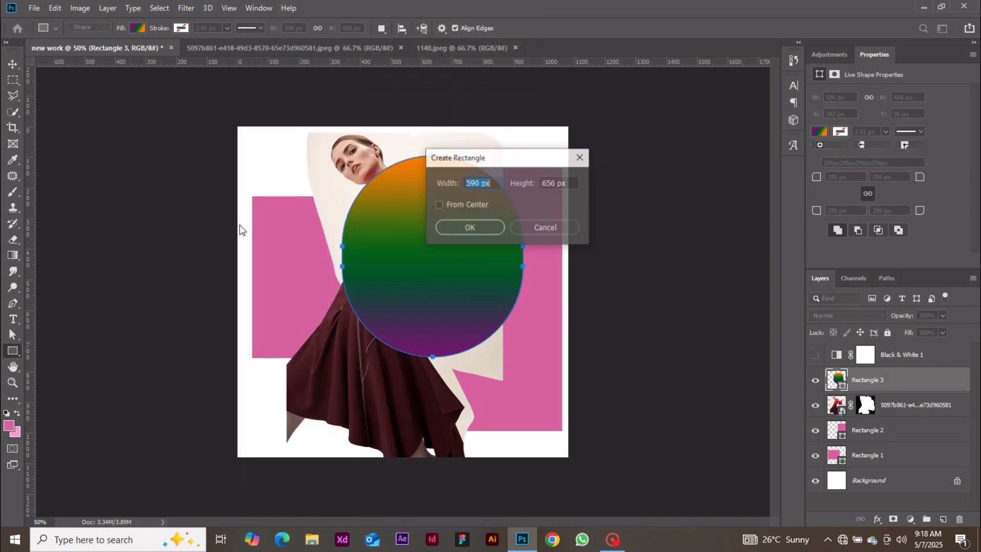
Cancel the Create Rectangle dialog, switch to the Move tool and hide the rulers with Ctrl+R
left_click(541, 227)
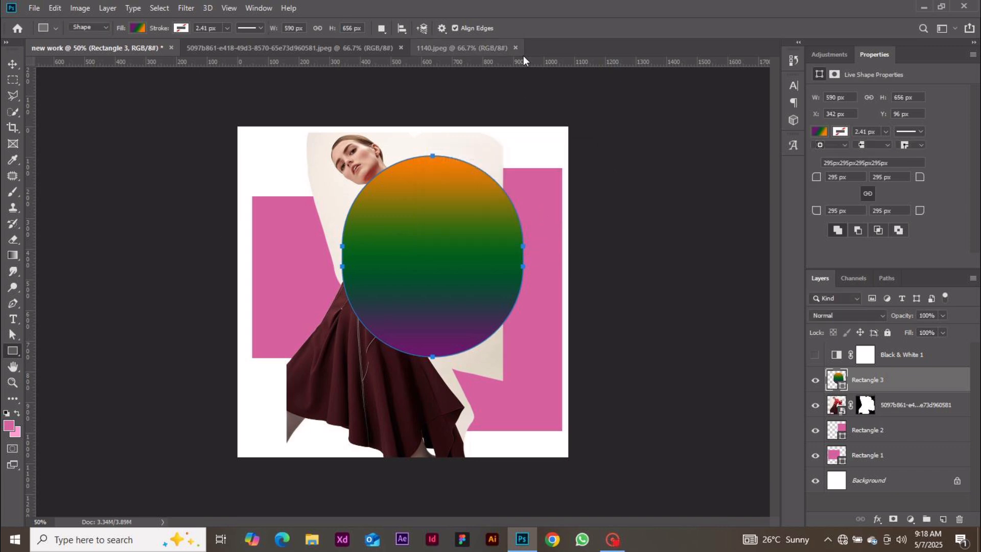
left_click(13, 64)
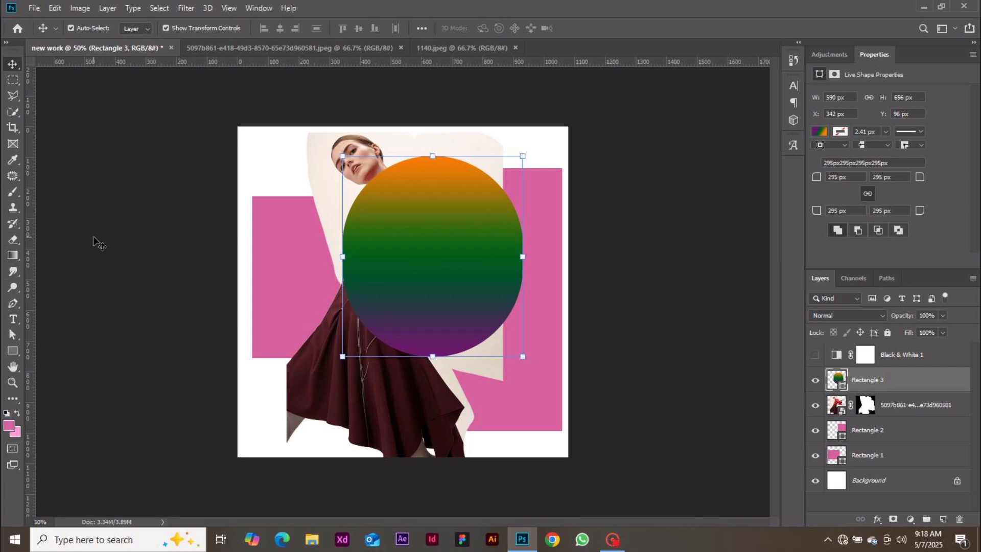
key("ctrl")
key("ctrl+r")
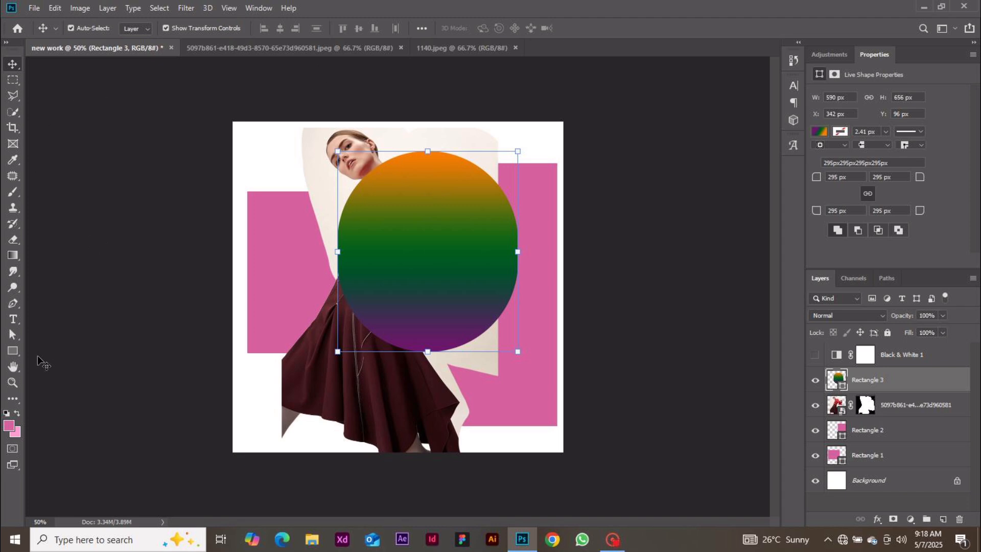
left_click(229, 8)
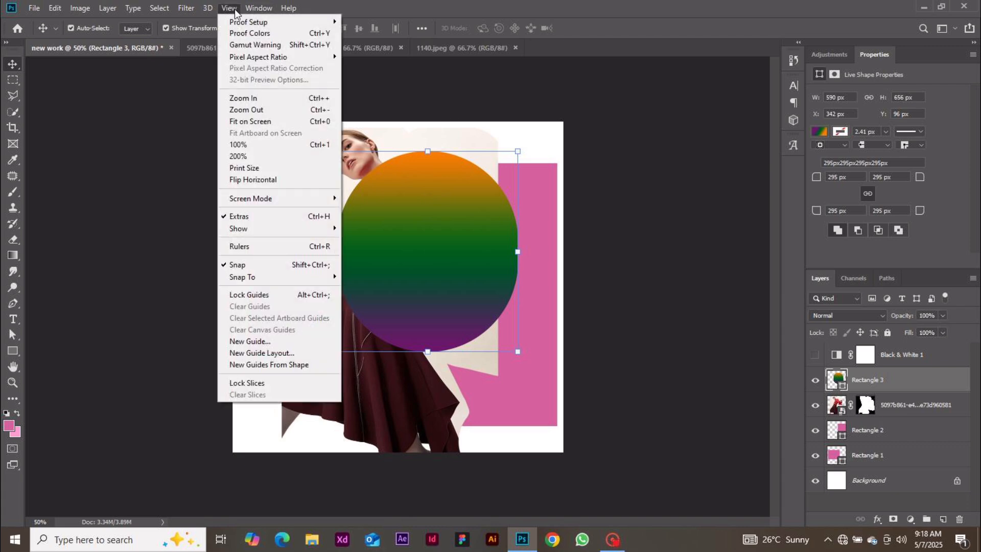
left_click(239, 247)
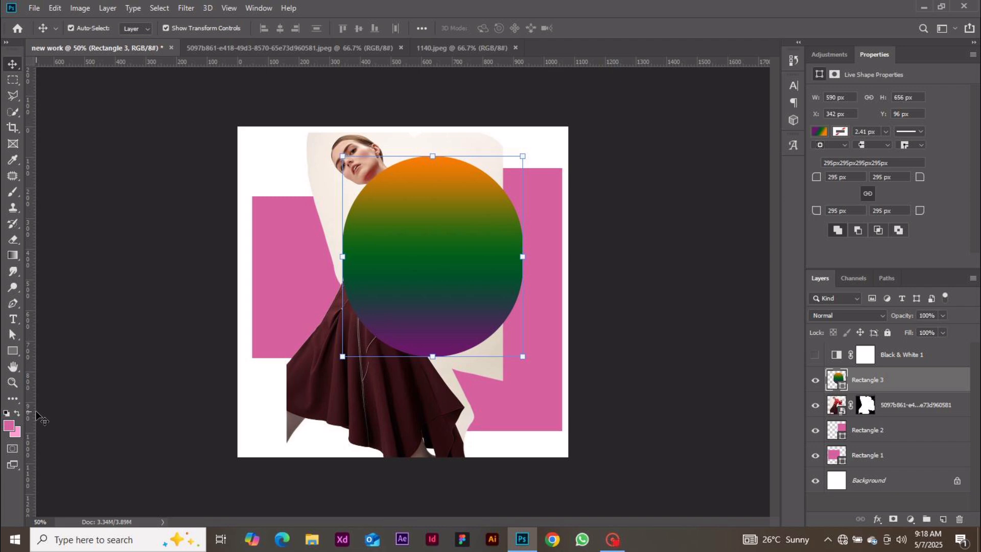
key("ctrl+r")
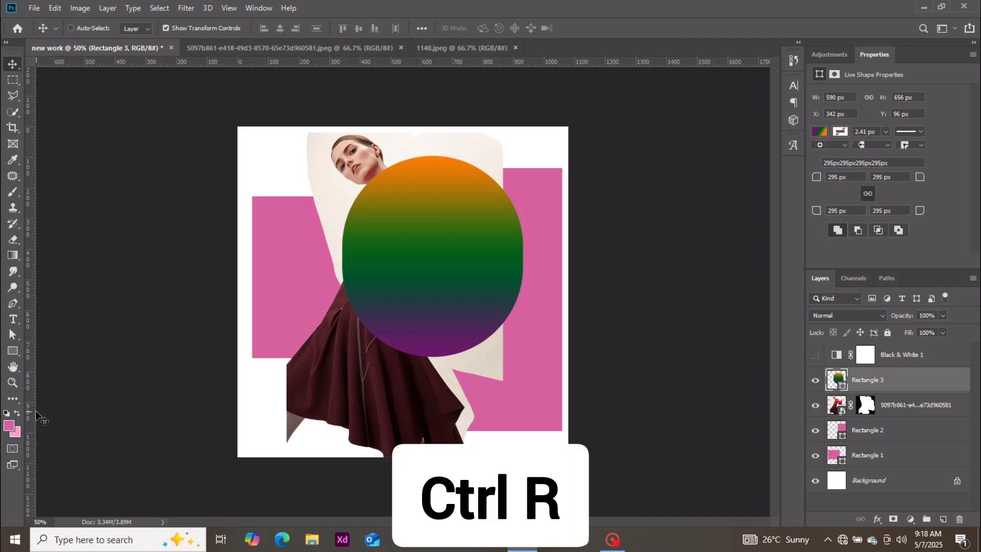
key("ctrl+r")
key("ctrl+r")
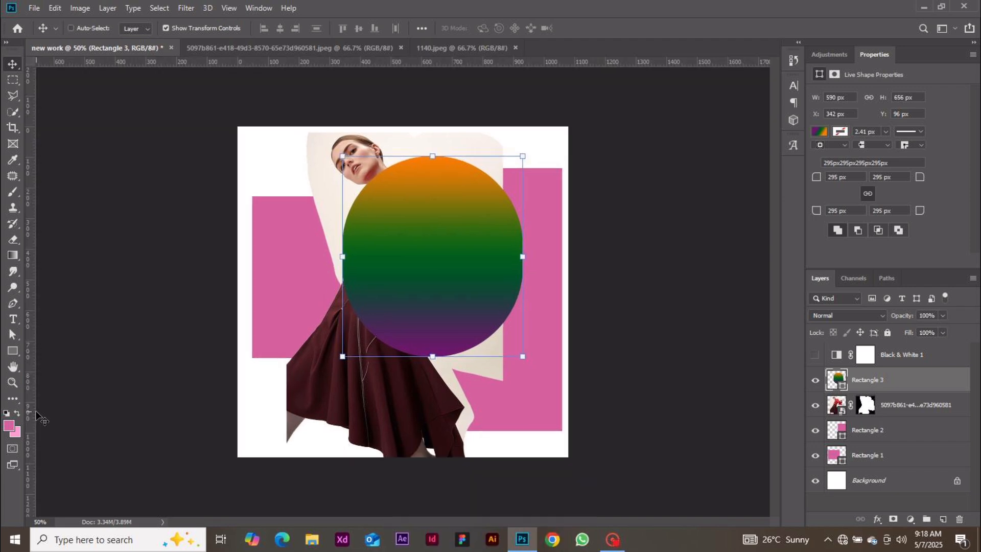
key("ctrl+r")
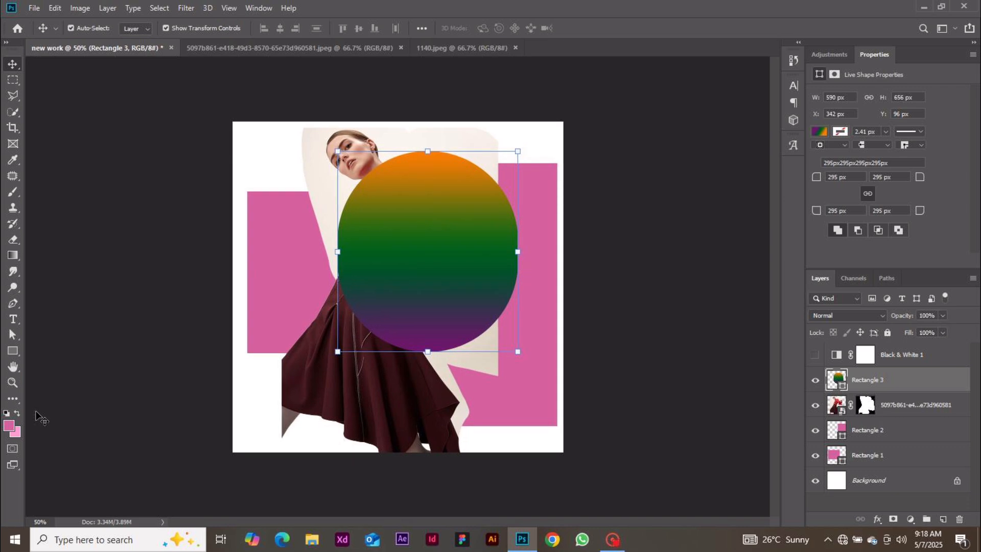
key("ctrl+r")
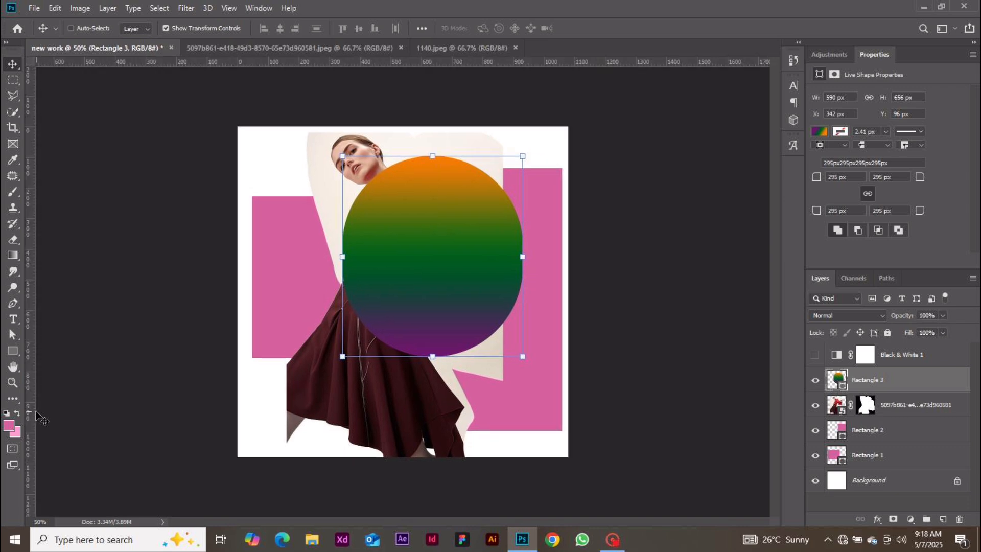
key("ctrl+r")
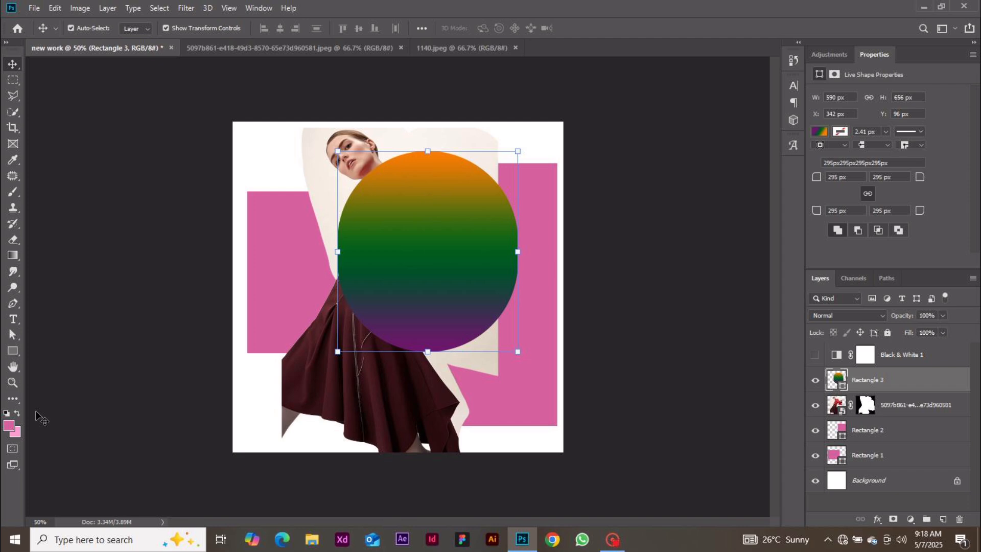
Move the gradient oval to the left canvas edge, shift the photo right, then hide the photo and rectangles
left_click_drag(452, 242, 227, 228)
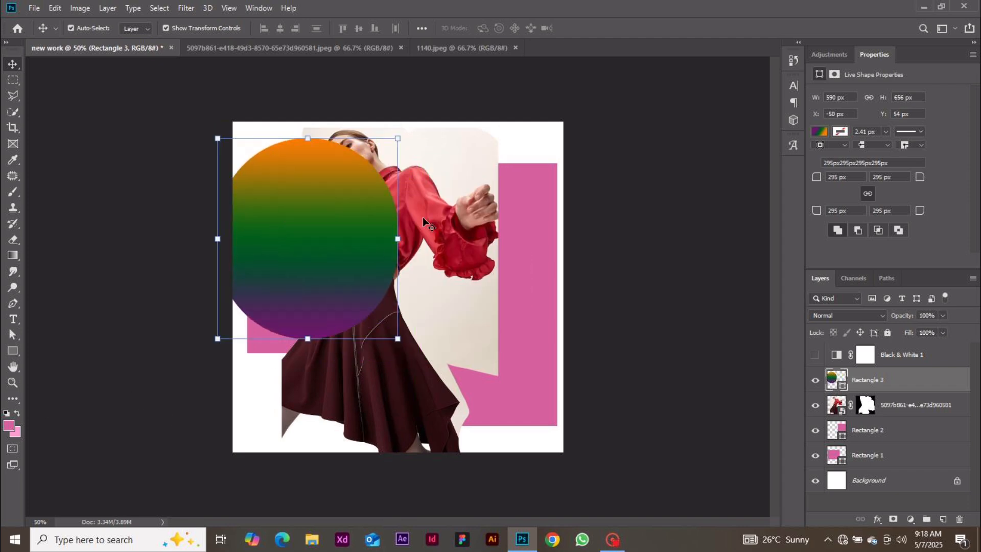
left_click_drag(422, 216, 452, 216)
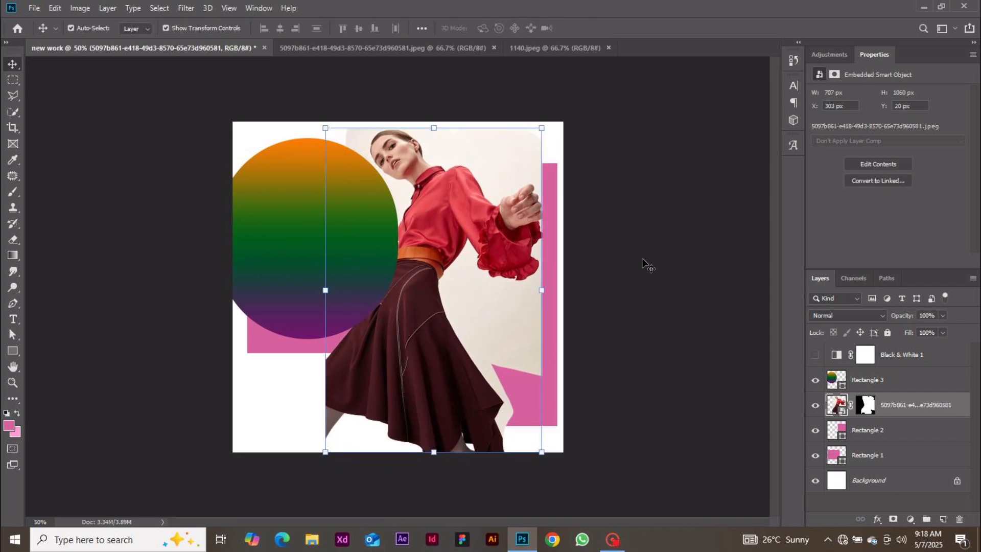
left_click(285, 287)
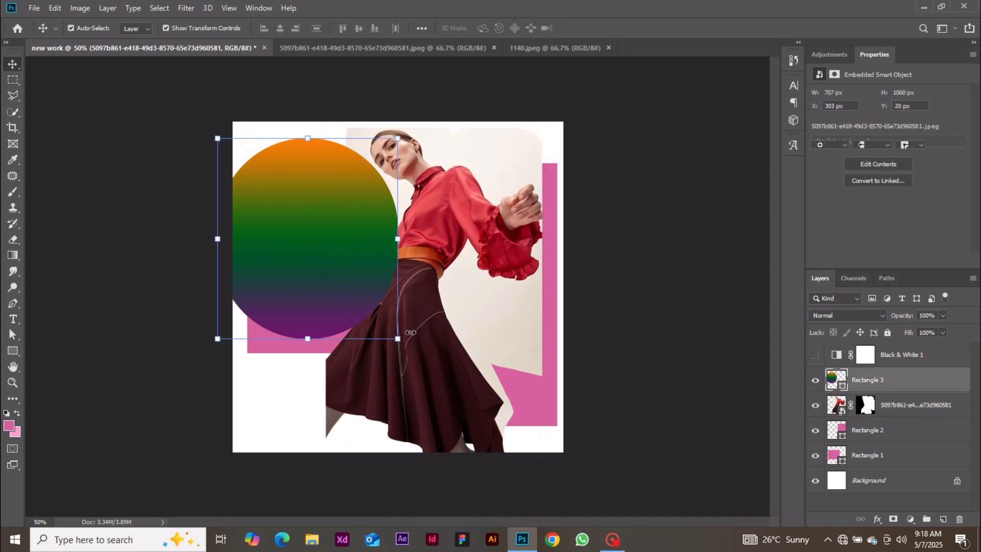
left_click(432, 371, "shift")
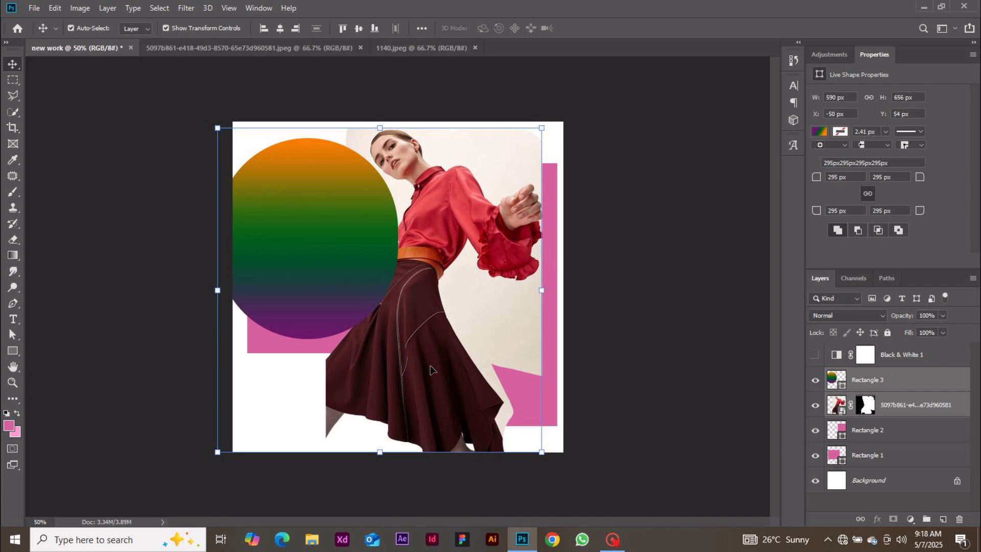
left_click(627, 359)
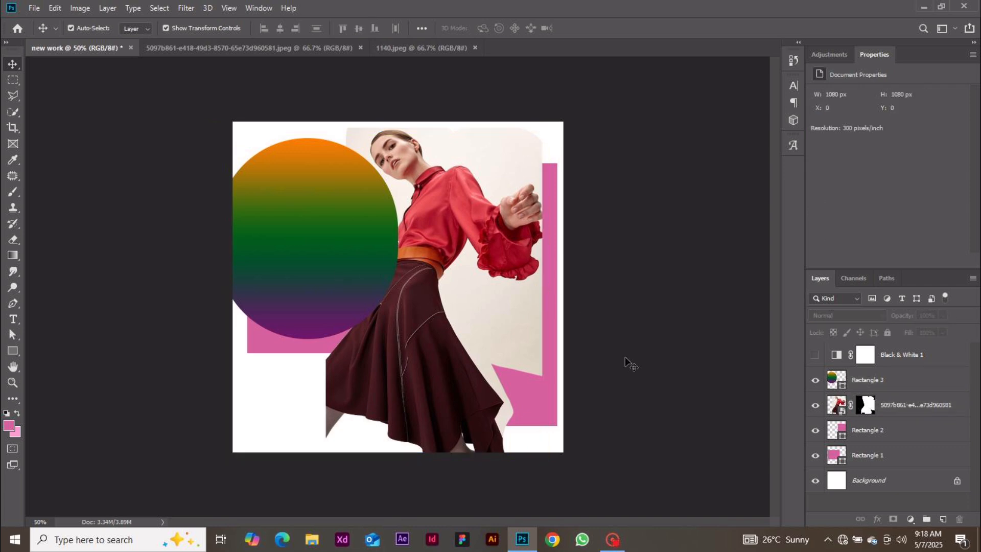
left_click_drag(816, 455, 817, 404)
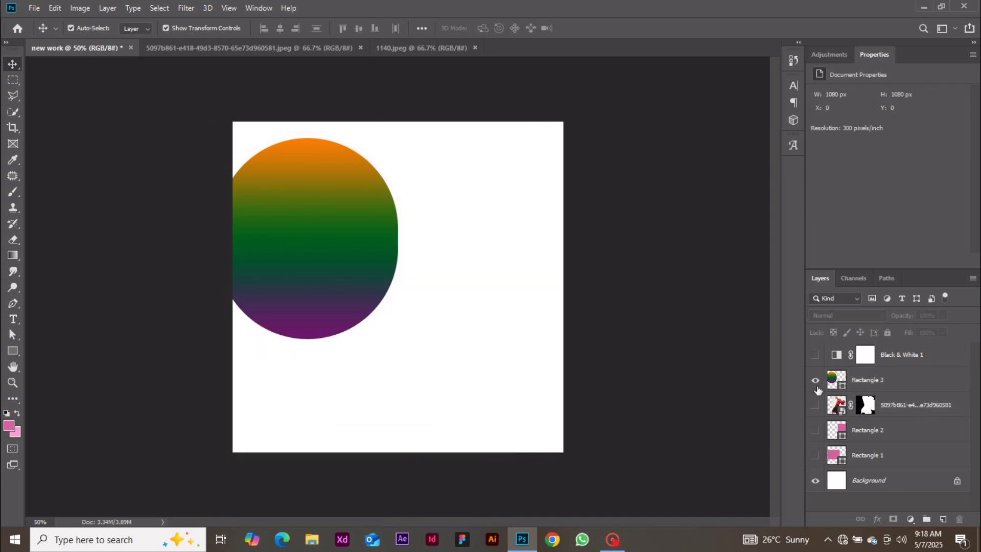
Move the gradient oval up and scale it down to 226 × 272 px at 126, 178 px
left_click(815, 379)
left_click(816, 379)
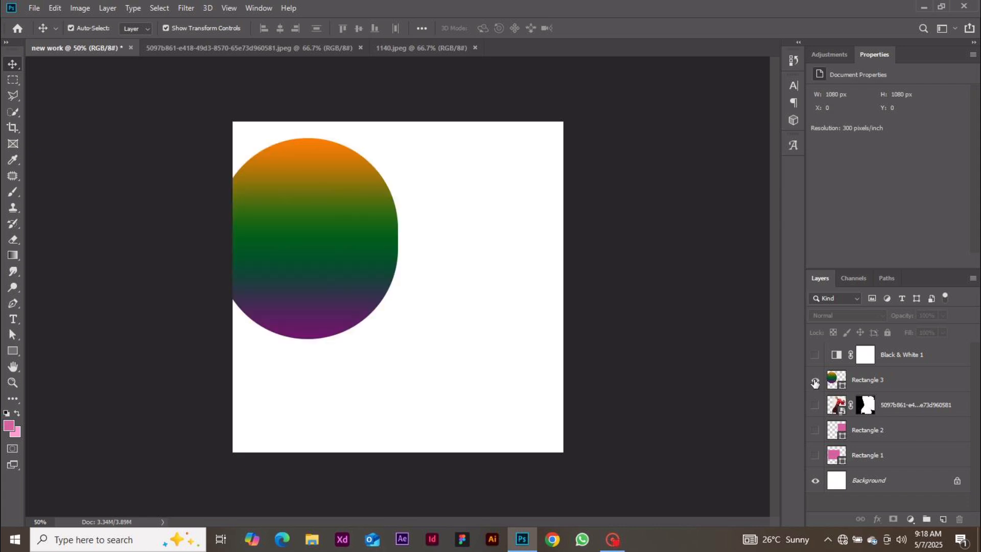
left_click(367, 276)
left_click_drag(318, 341, 335, 330)
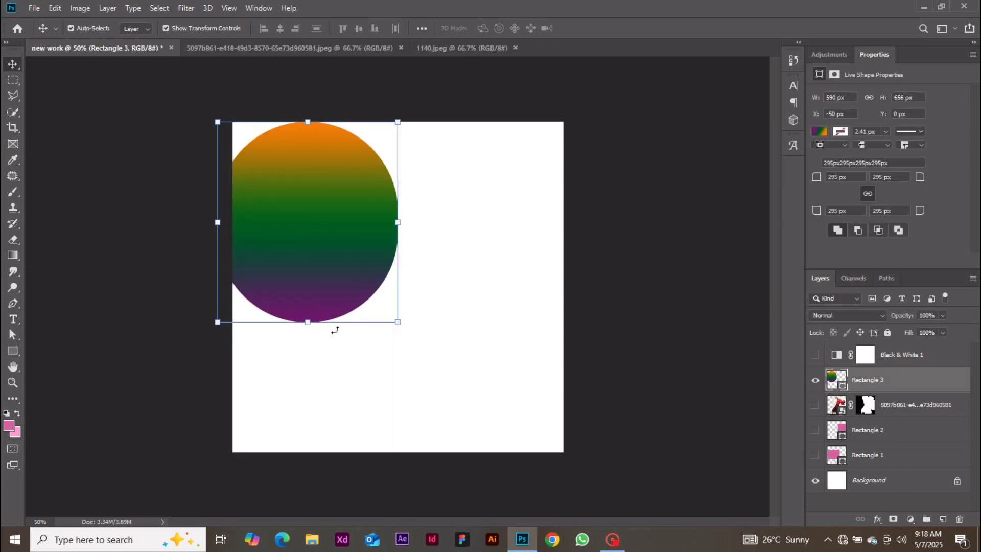
left_click_drag(399, 323, 401, 243)
left_click(592, 28)
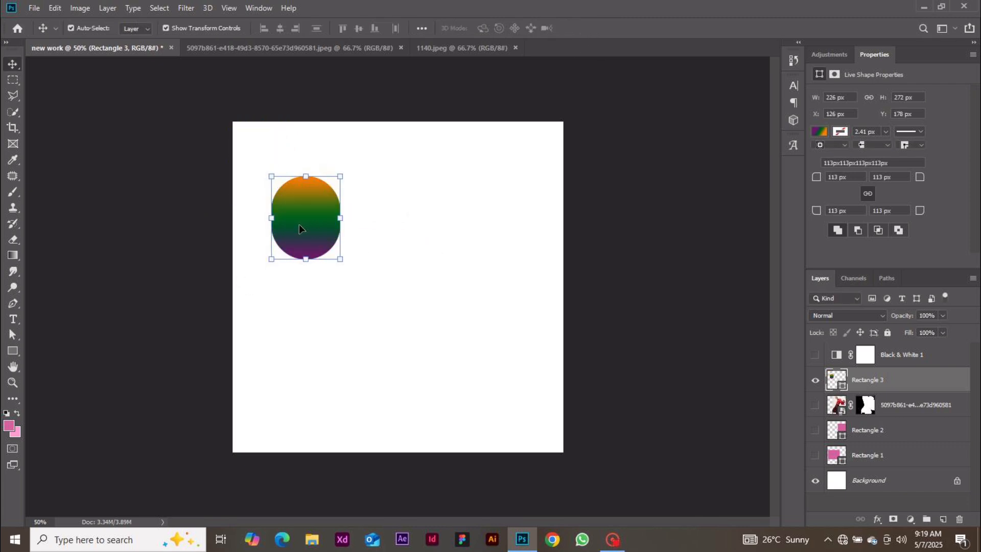
Alt-drag copies to make four gradient ovals, select them all and align their horizontal centres
left_click_drag(299, 228, 315, 365)
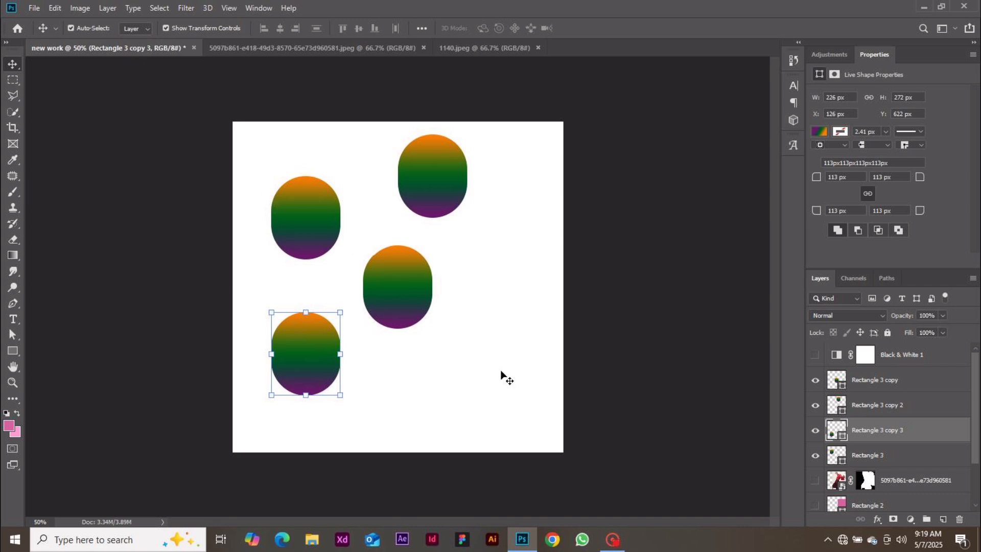
left_click_drag(515, 409, 284, 137)
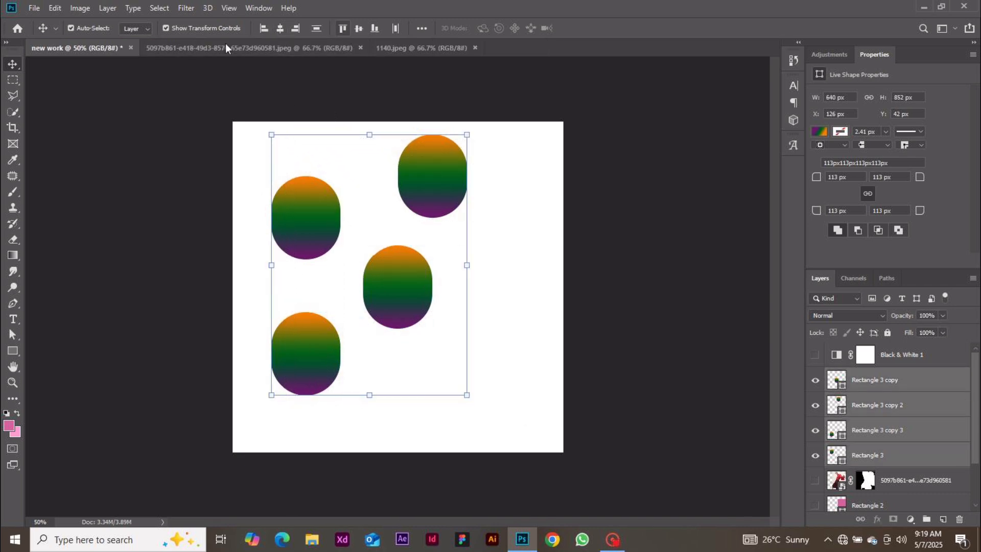
left_click(282, 29)
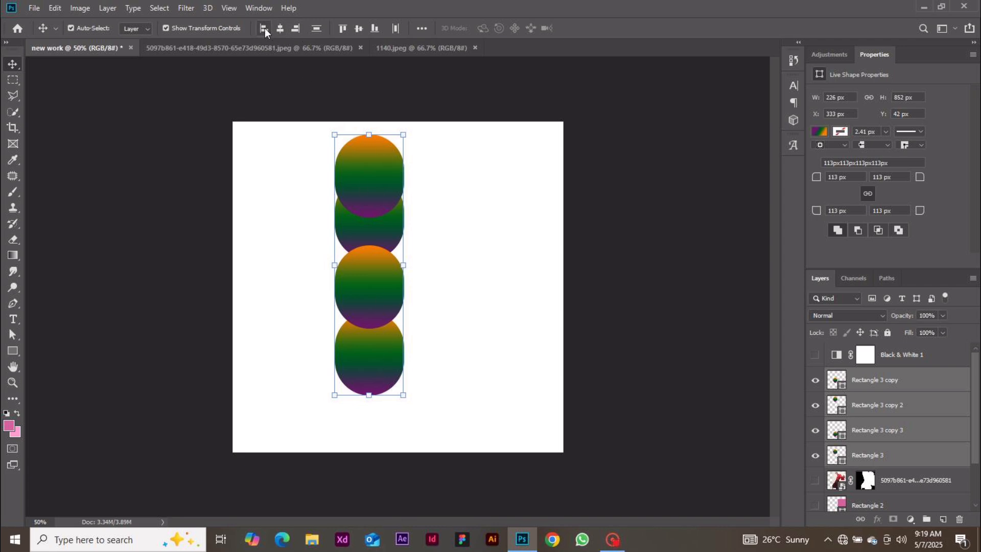
Spread the four ovals apart, select them all and align their left edges
left_click(507, 254)
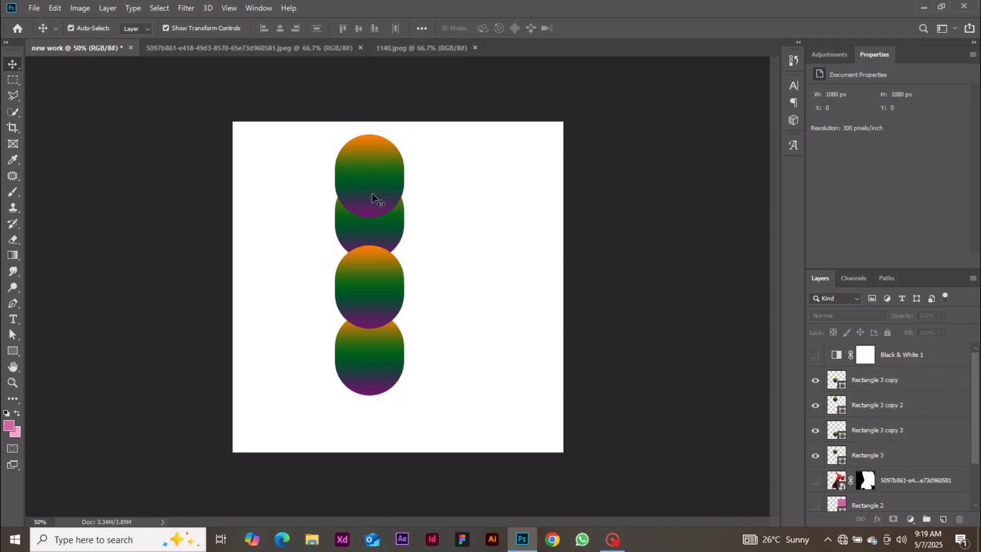
left_click_drag(372, 193, 475, 184)
left_click_drag(378, 262, 310, 220)
left_click_drag(381, 225, 450, 254)
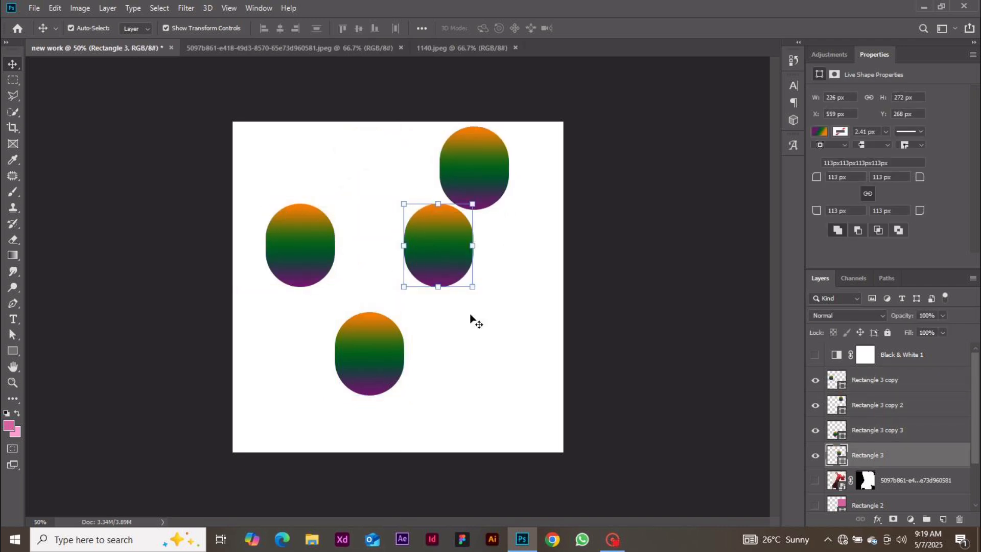
left_click_drag(548, 443, 290, 174)
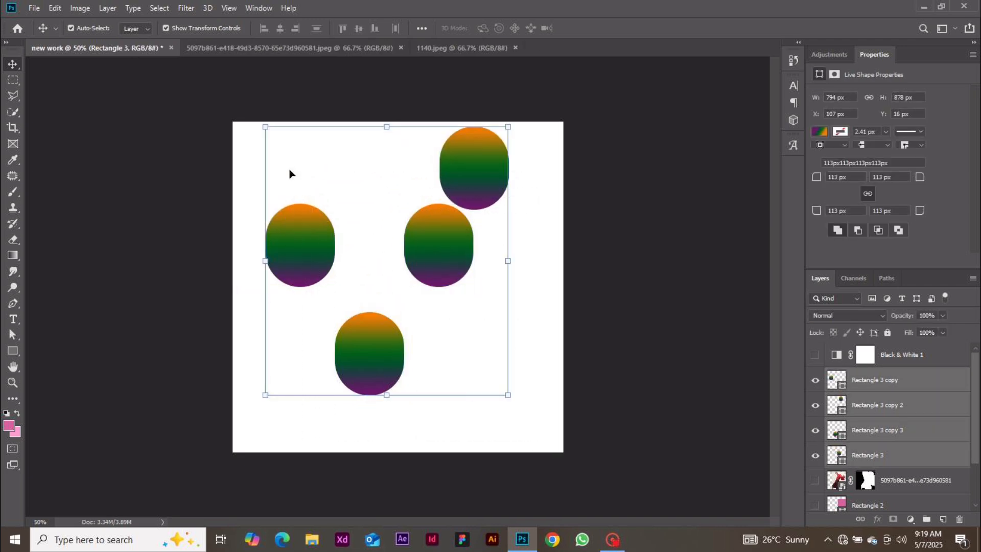
left_click(261, 31)
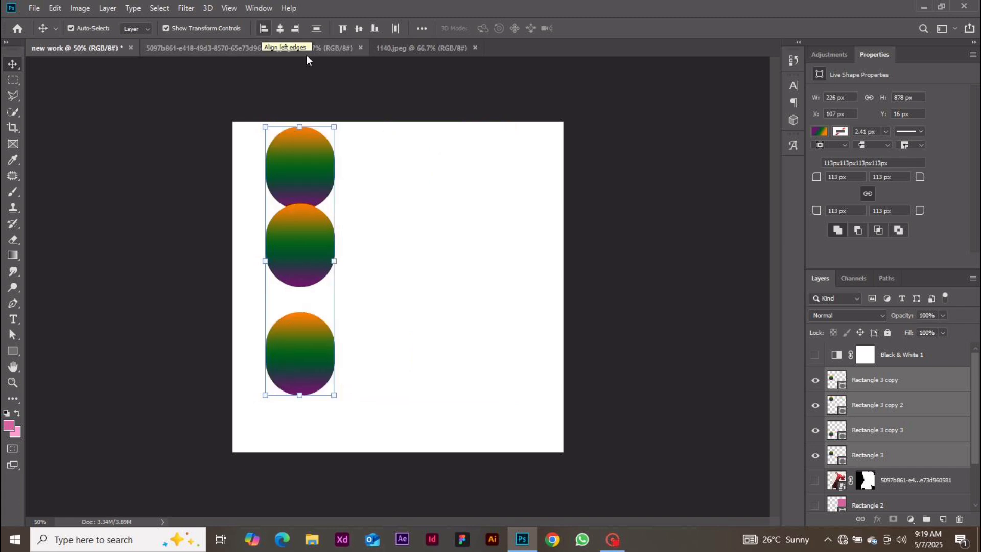
Drag each oval into a staggered horizontal row across the top of the canvas
left_click_drag(325, 196, 506, 276)
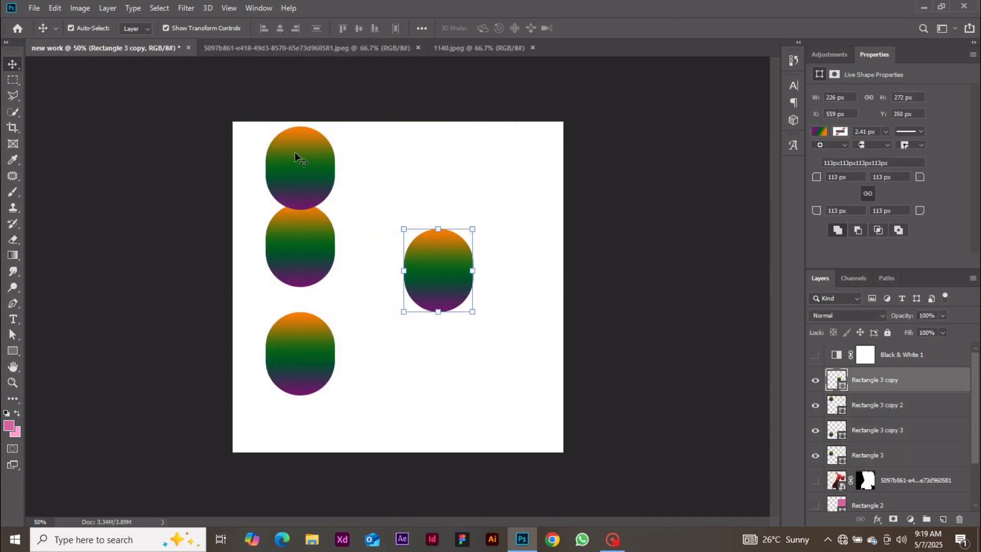
left_click_drag(298, 158, 377, 168)
left_click_drag(298, 222, 284, 196)
left_click_drag(321, 345, 357, 314)
left_click_drag(379, 193, 368, 220)
left_click_drag(421, 257, 445, 165)
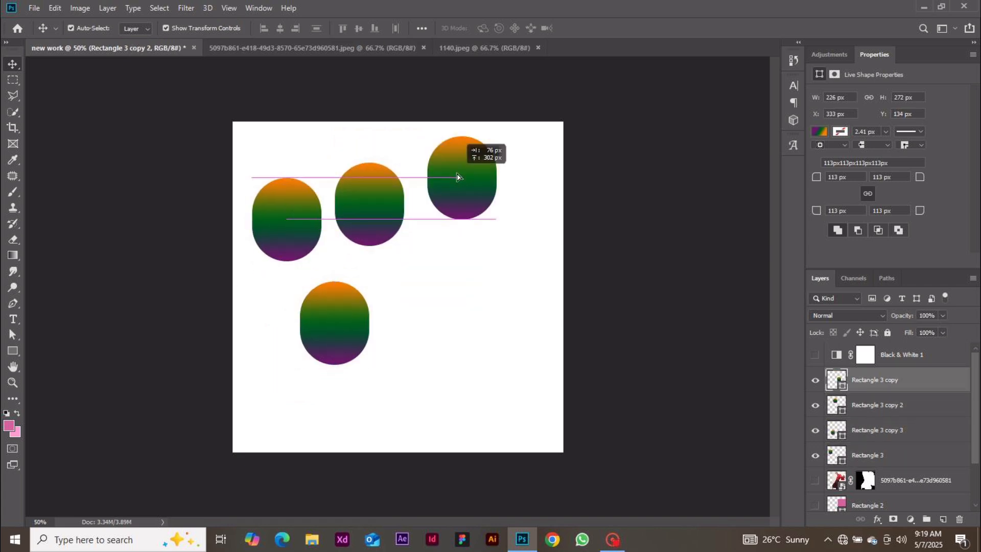
left_click_drag(340, 347, 536, 238)
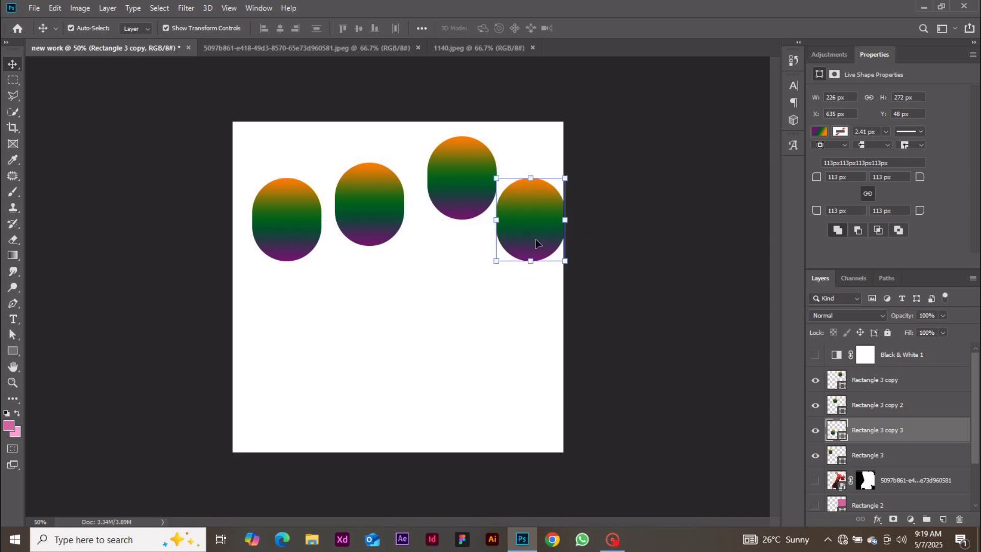
left_click_drag(653, 289, 209, 191)
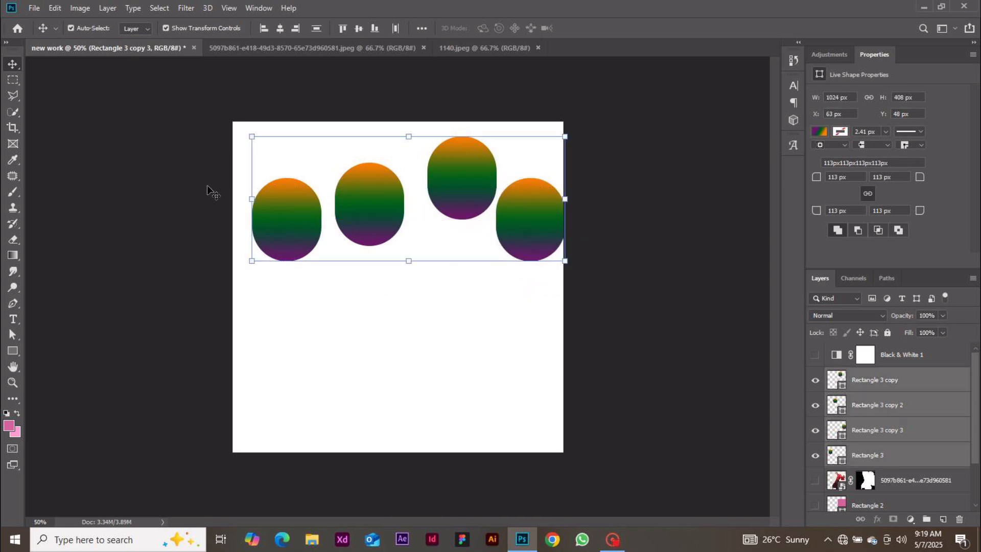
Align the four ovals' vertical centres, space them evenly, and pull the second oval below the row
left_click(358, 28)
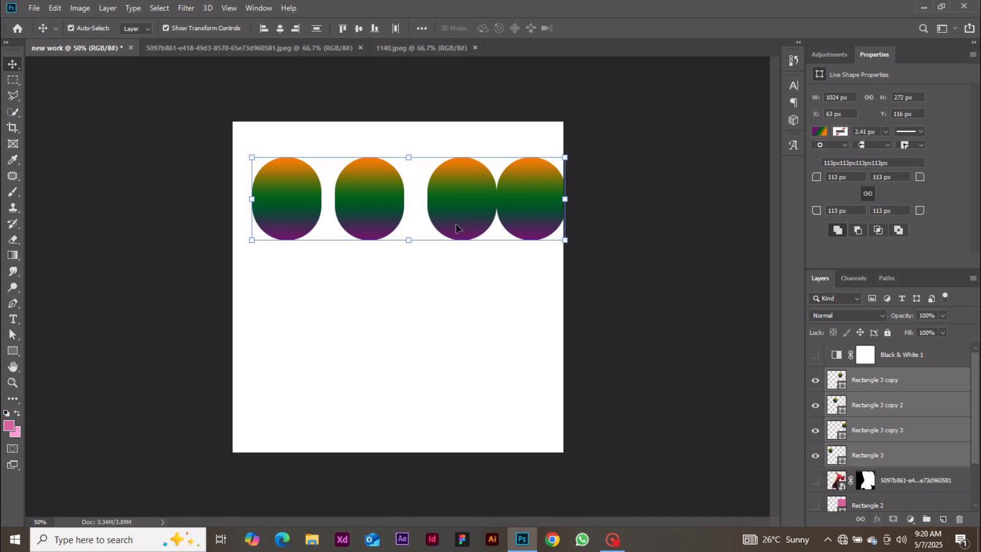
left_click(633, 229)
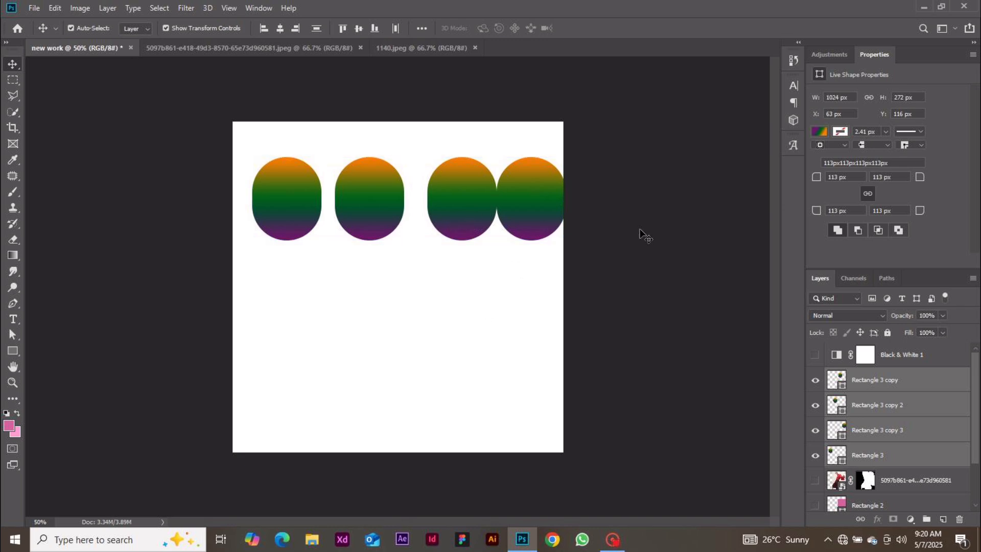
left_click_drag(559, 268, 278, 130)
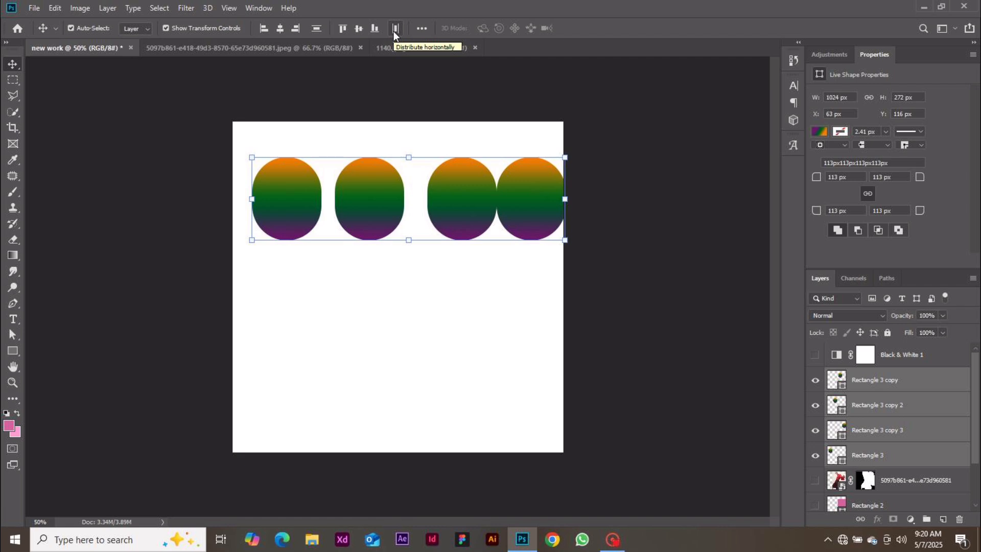
left_click(395, 28)
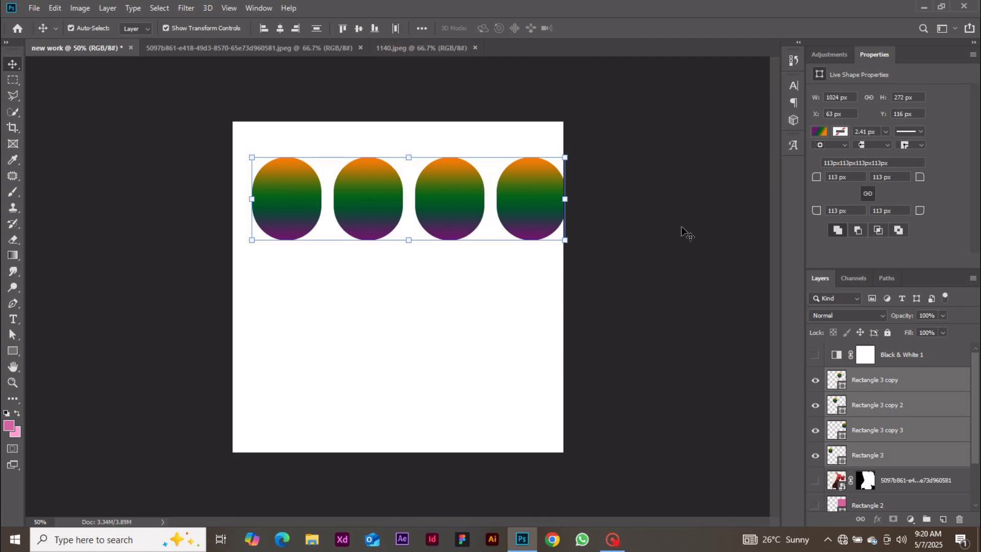
left_click(590, 229)
left_click_drag(377, 213, 325, 318)
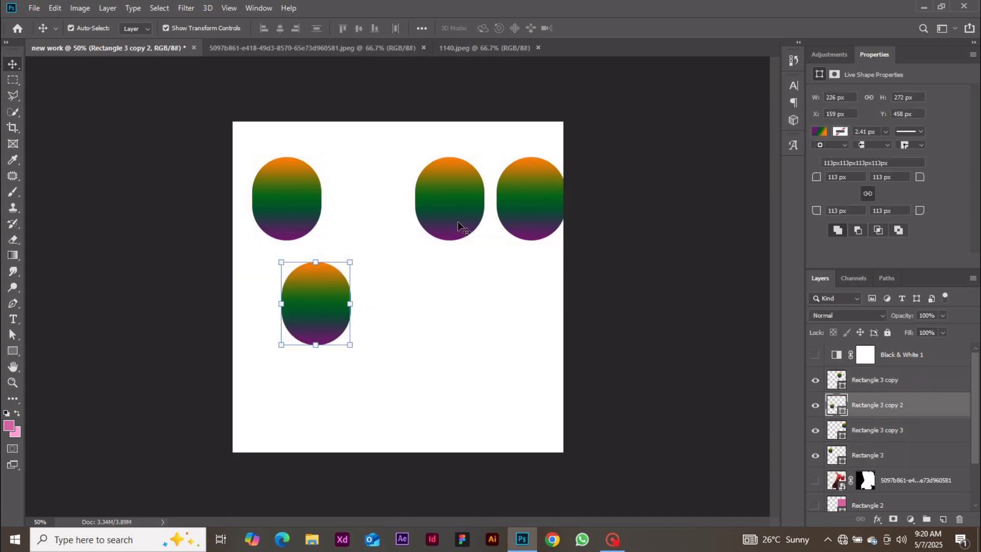
Move the third oval down onto a guide and the top-right oval left, then select all four
left_click_drag(440, 227, 354, 397)
left_click_drag(512, 217, 323, 248)
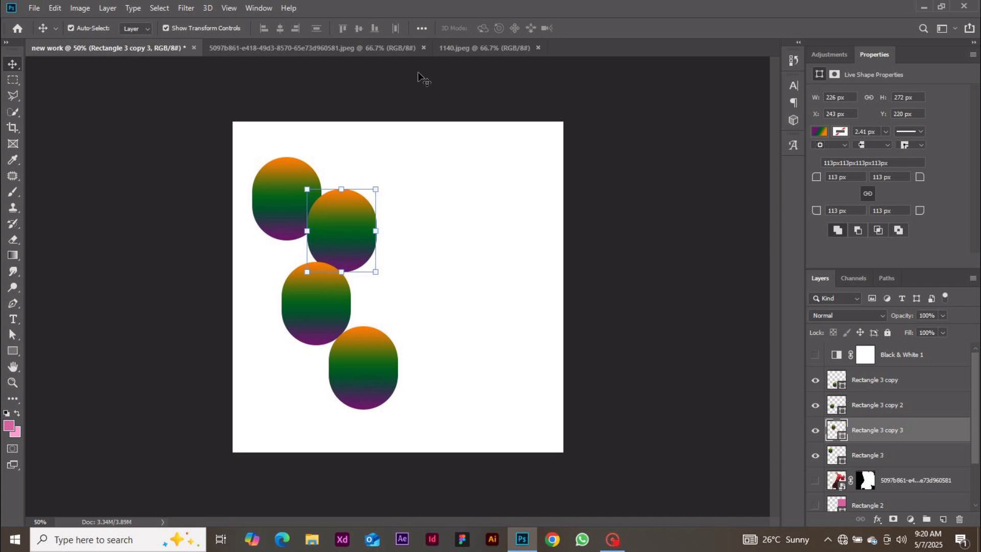
left_click_drag(443, 423, 235, 136)
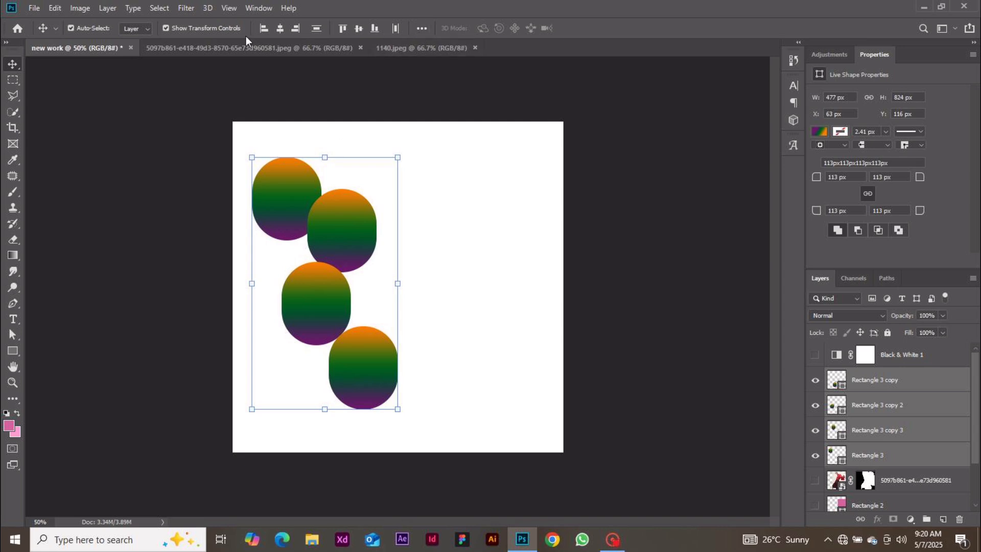
Try the distribute-by-top-edges and distribute-by-left-edges options on the four ovals
left_click(422, 29)
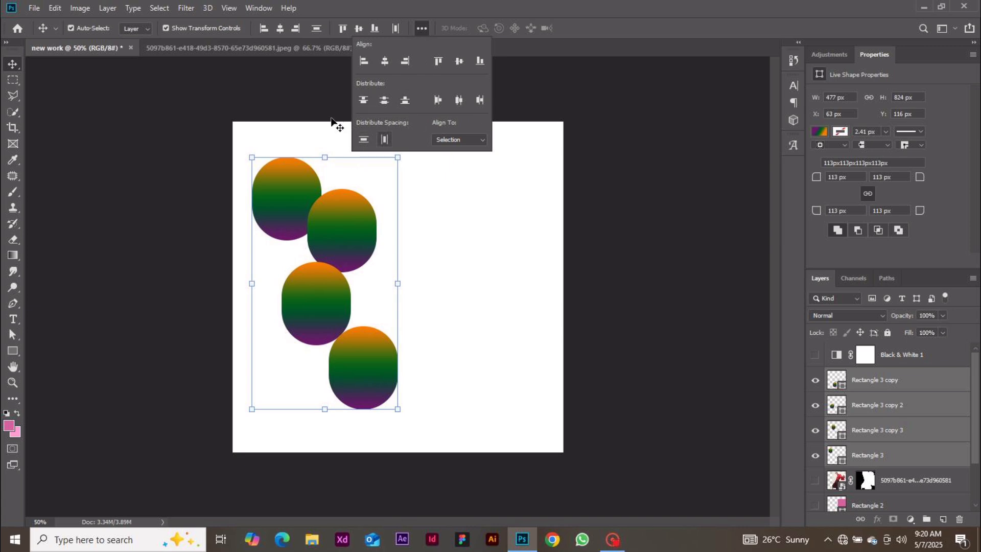
left_click(362, 101)
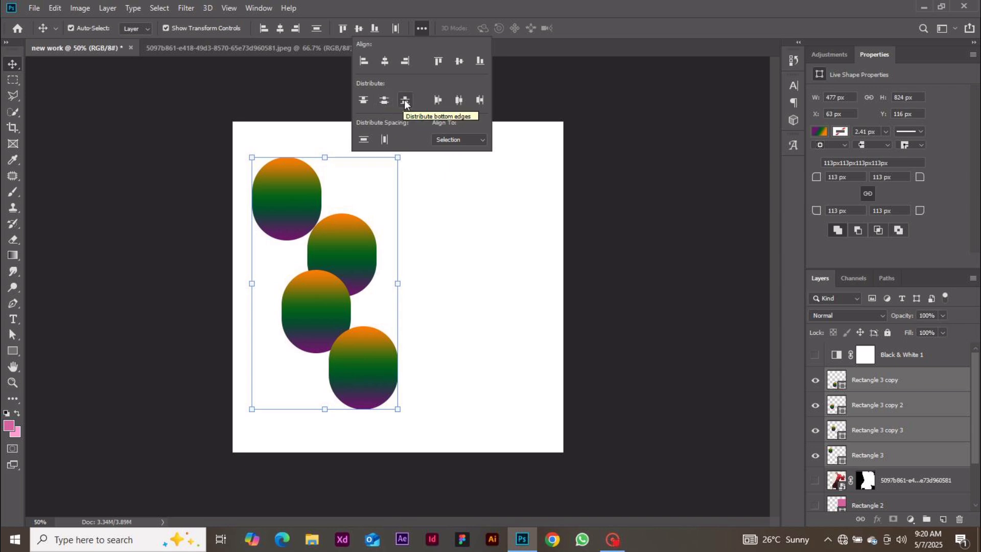
left_click(436, 100)
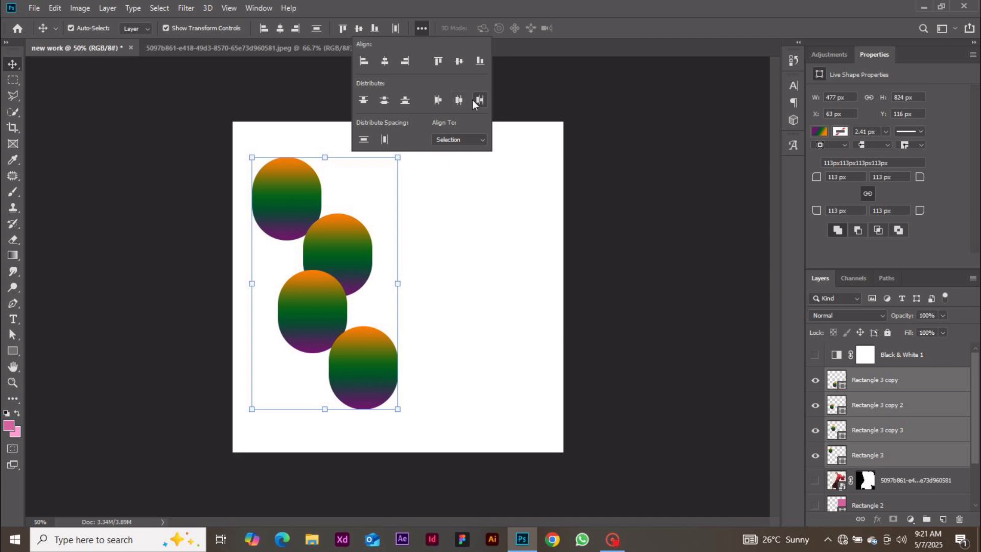
left_click(365, 143)
Align the ovals' horizontal centres and top edges so they stack into one oval
left_click(385, 64)
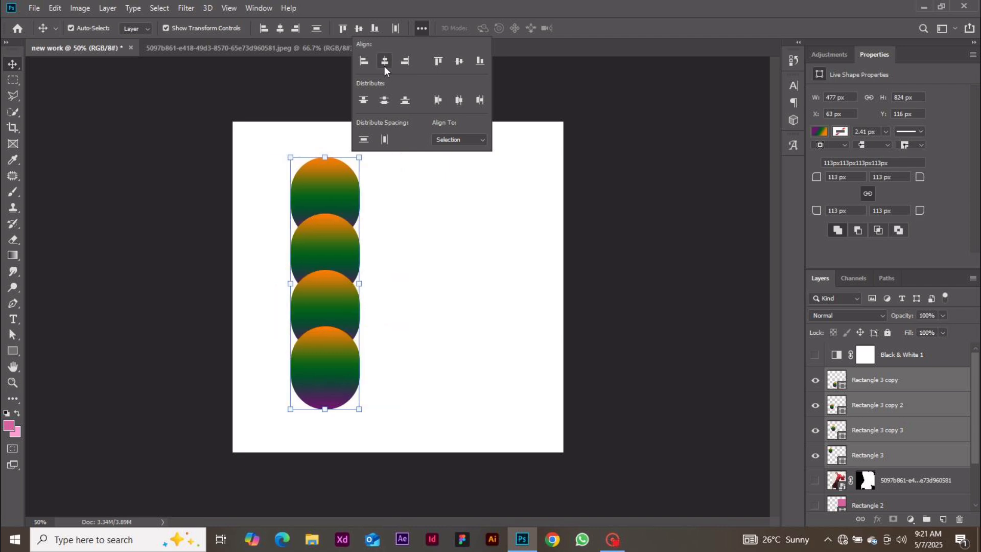
left_click(439, 61)
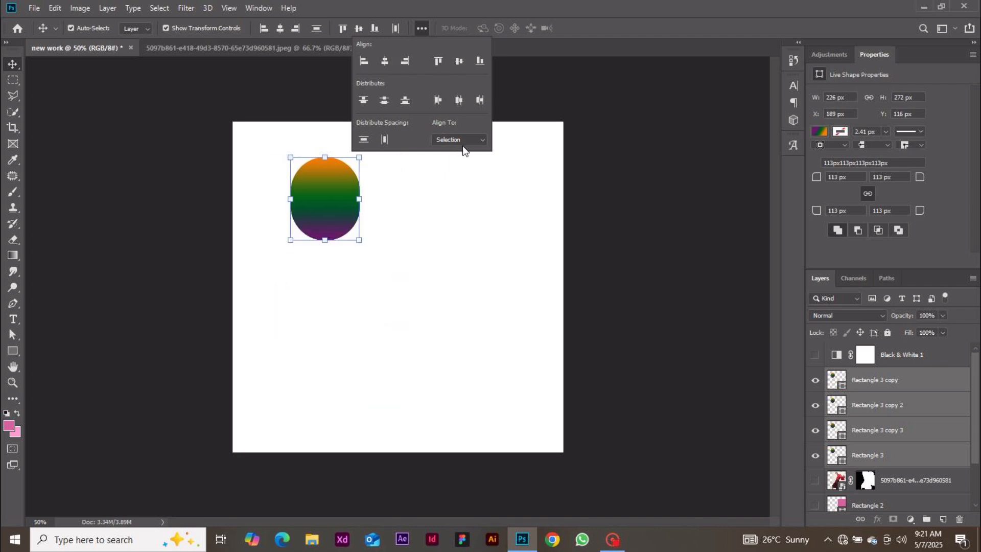
left_click(508, 120)
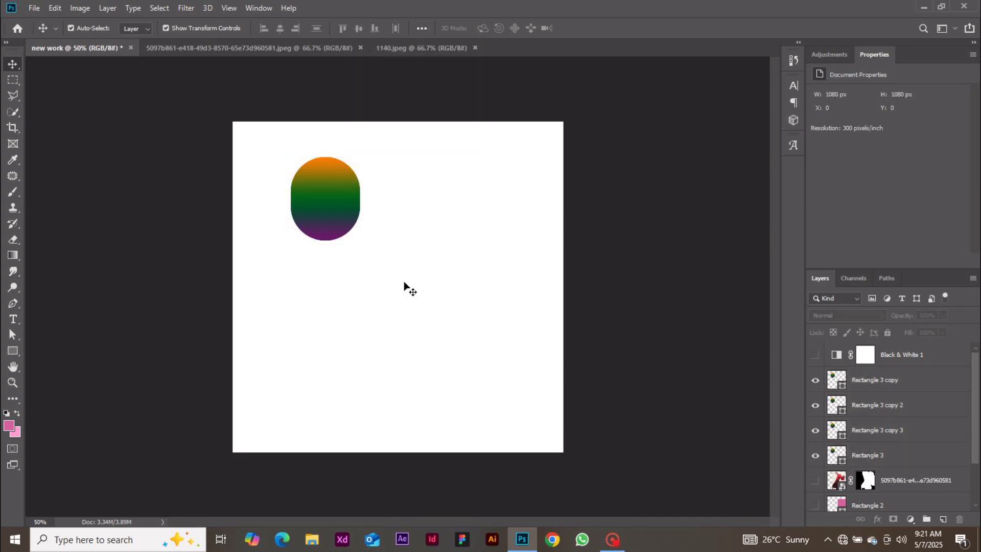
left_click_drag(404, 283, 263, 164)
Delete the four gradient ovals and draw a black rectangle near the canvas top left
key("Delete")
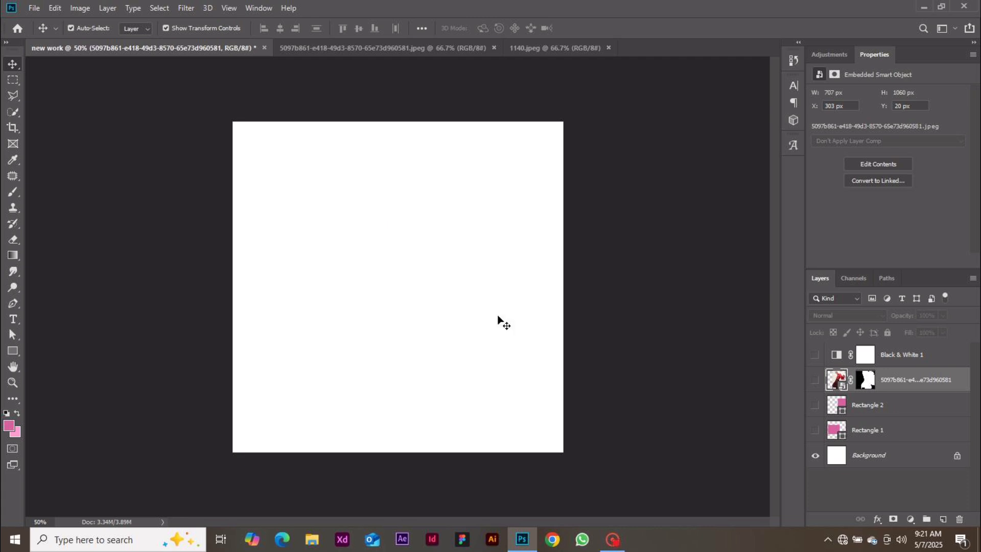
left_click(13, 351)
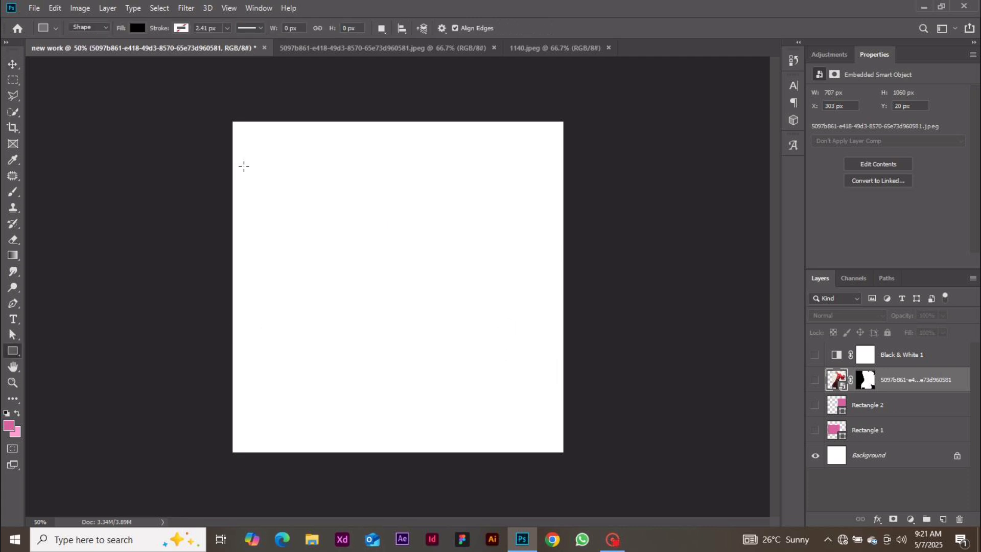
left_click_drag(240, 167, 300, 238)
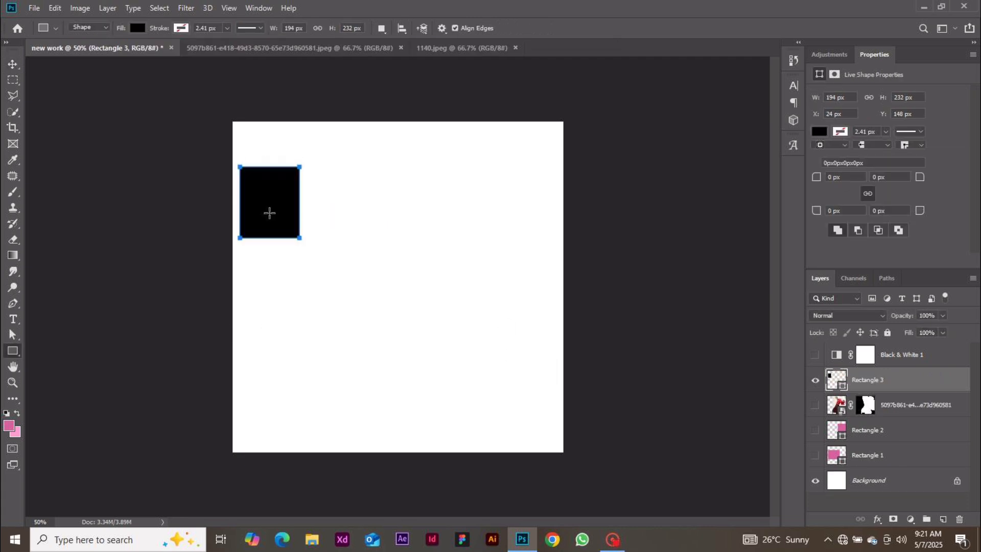
left_click(13, 64)
left_click_drag(253, 202, 286, 207)
key("Delete")
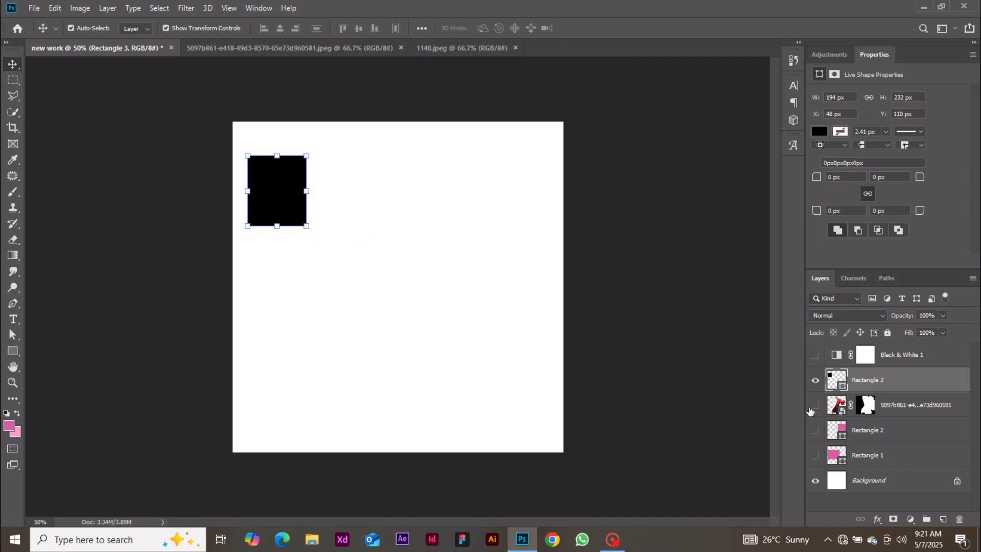
Show the model photo layer and move it to the canvas's right side
left_click(815, 405)
left_click_drag(445, 300, 465, 256)
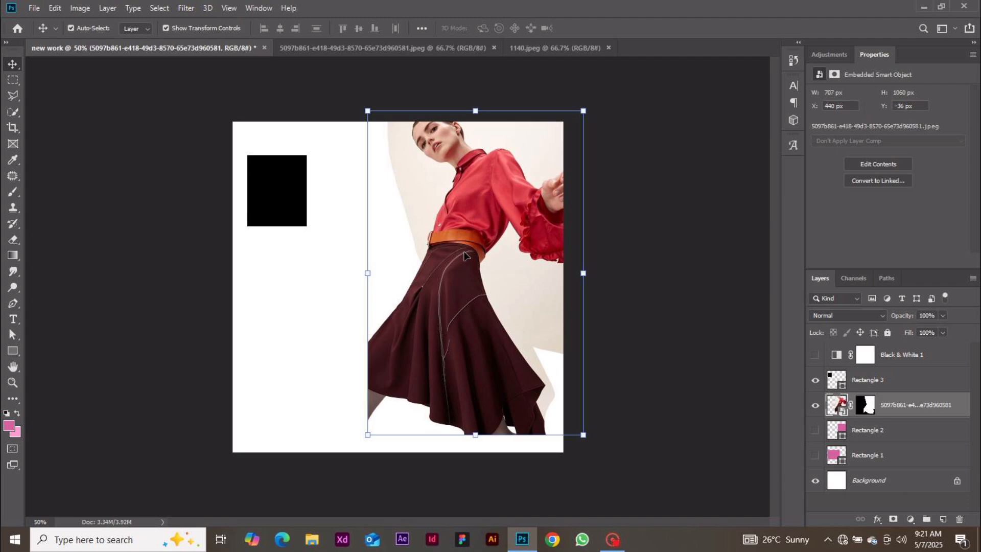
left_click(296, 225)
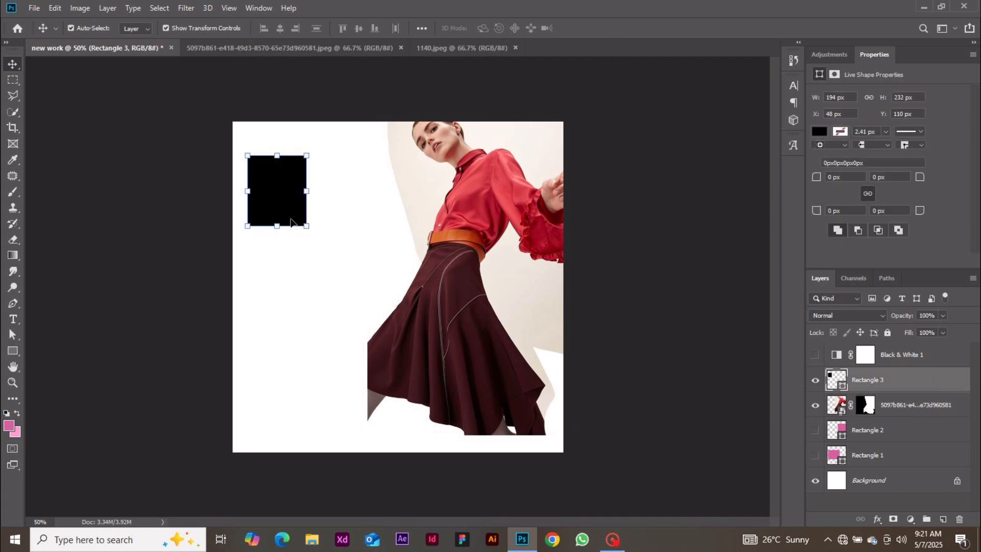
Duplicate the rectangle below the first with Ctrl+J, then copy the rectangle and photo layers again
key("ctrl+j")
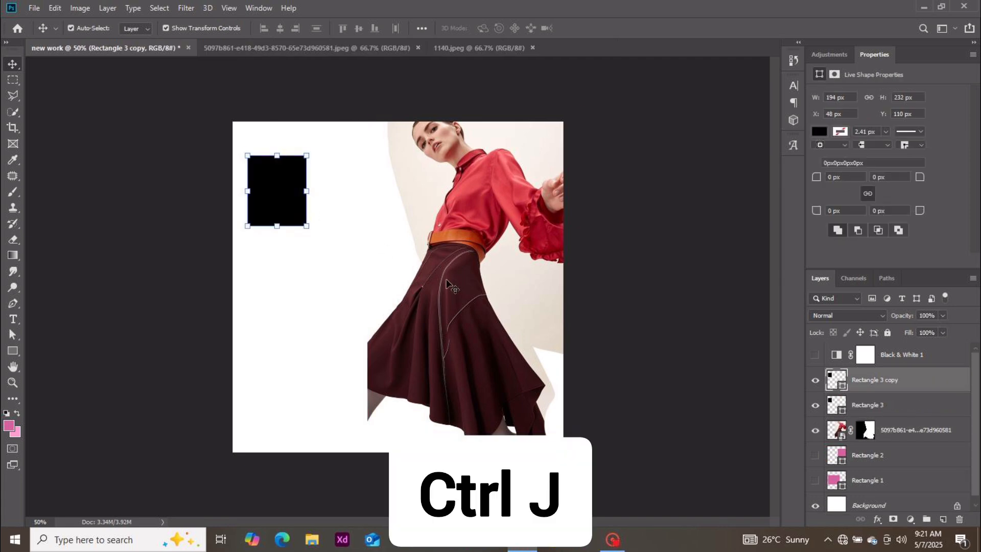
left_click_drag(263, 190, 274, 274)
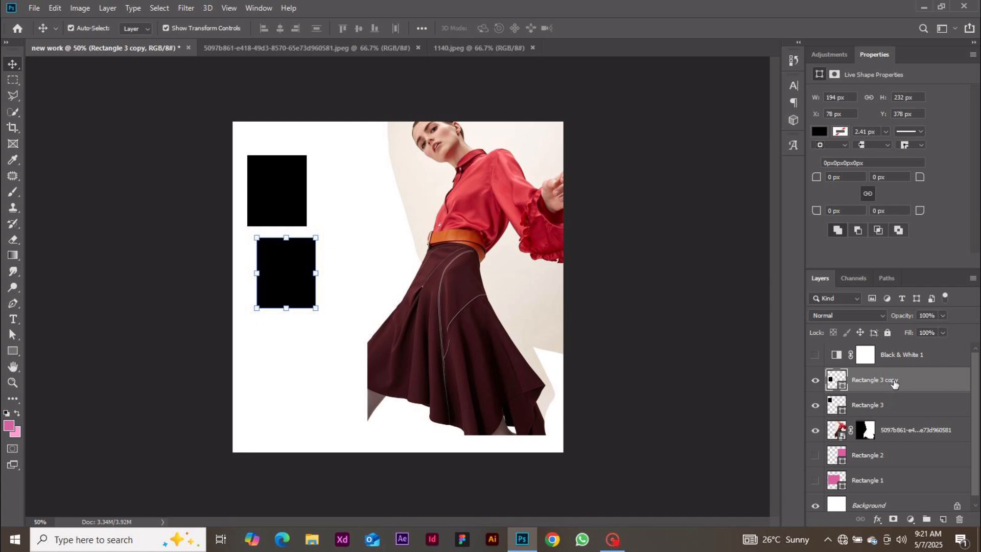
left_click_drag(897, 384, 946, 519)
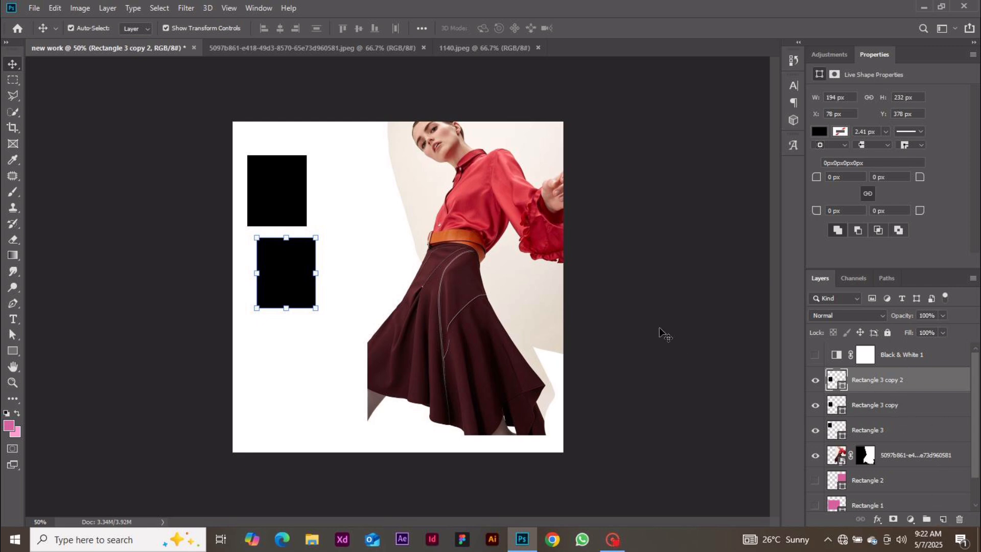
left_click_drag(922, 458, 945, 520)
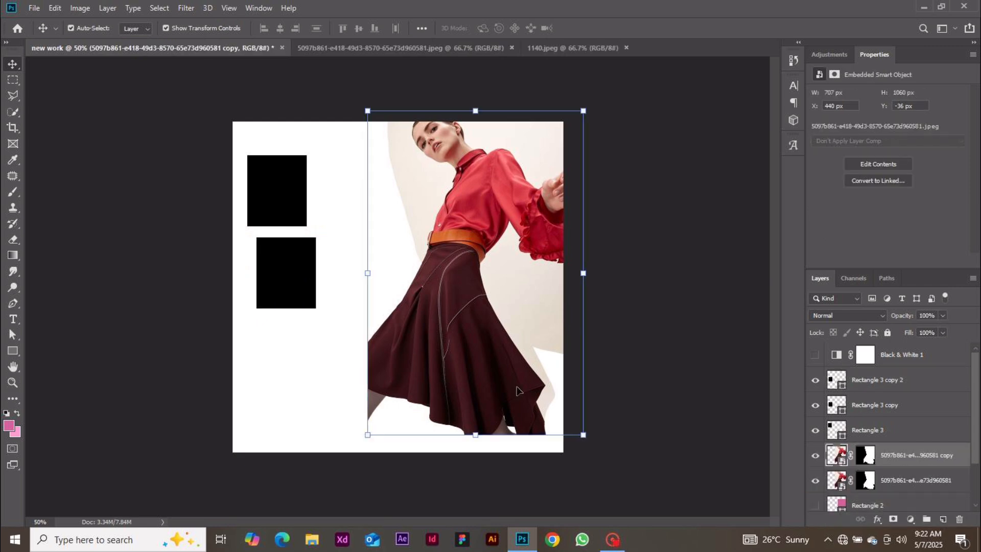
Delete the duplicated photo layer and undo an attempted shifted photo copy
left_click_drag(520, 390, 422, 371)
key("Delete")
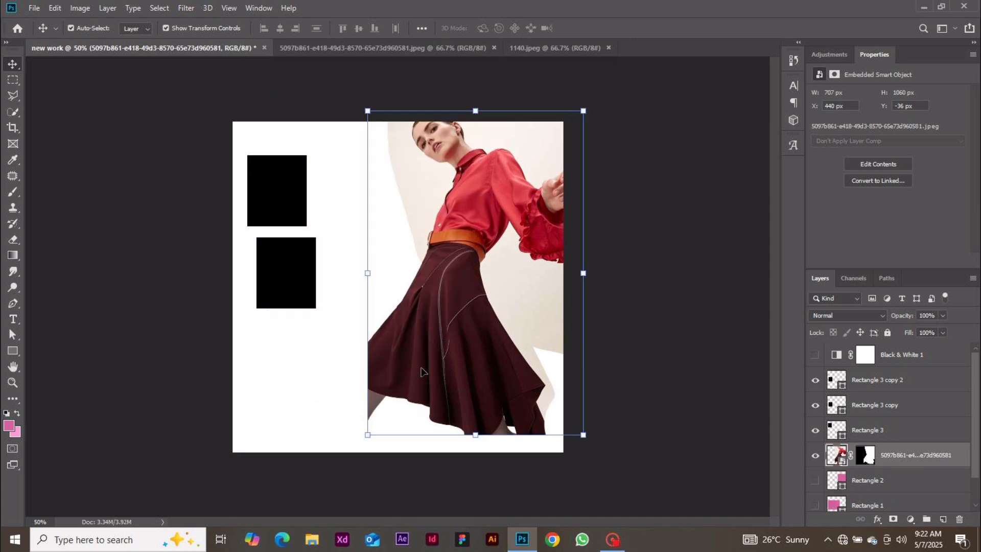
left_click(446, 303, "alt")
left_click_drag(446, 302, 371, 341)
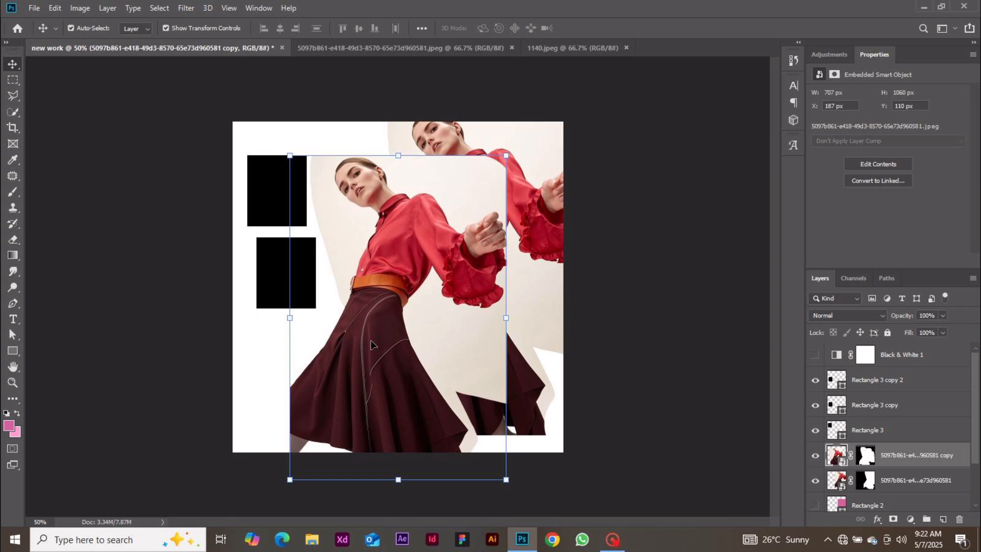
key("ctrl+z")
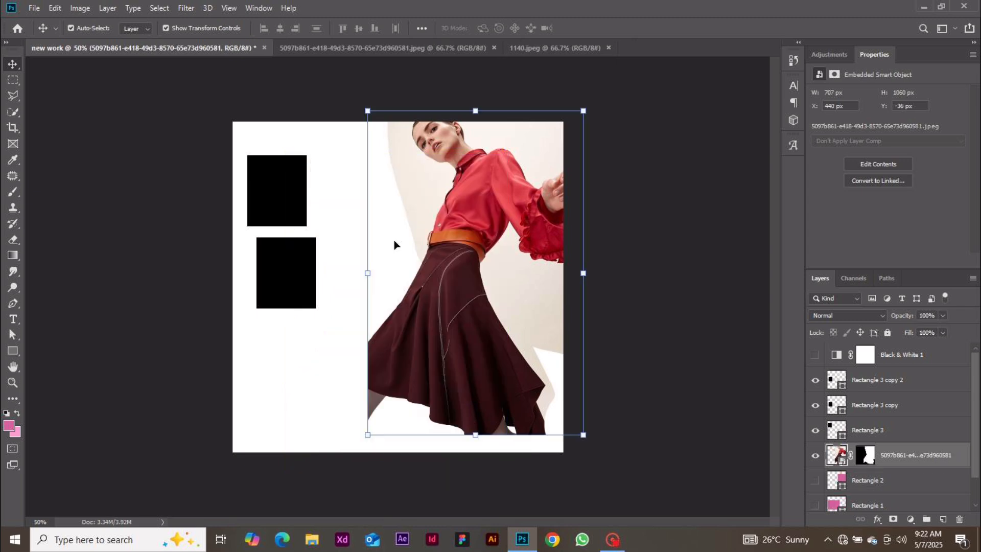
Discard a pasted photo copy and move the top rectangle below the lower one
key("ctrl+c")
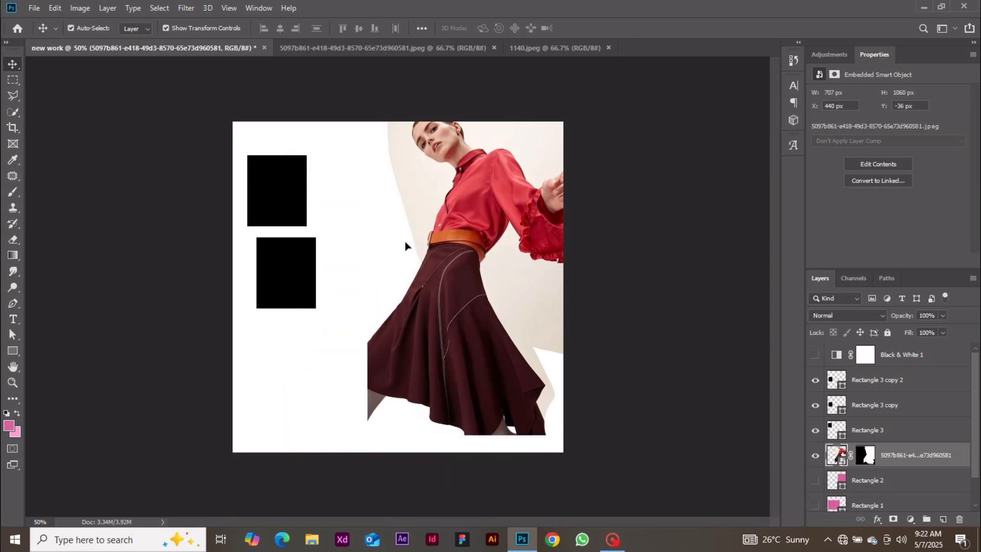
key("ctrl+v")
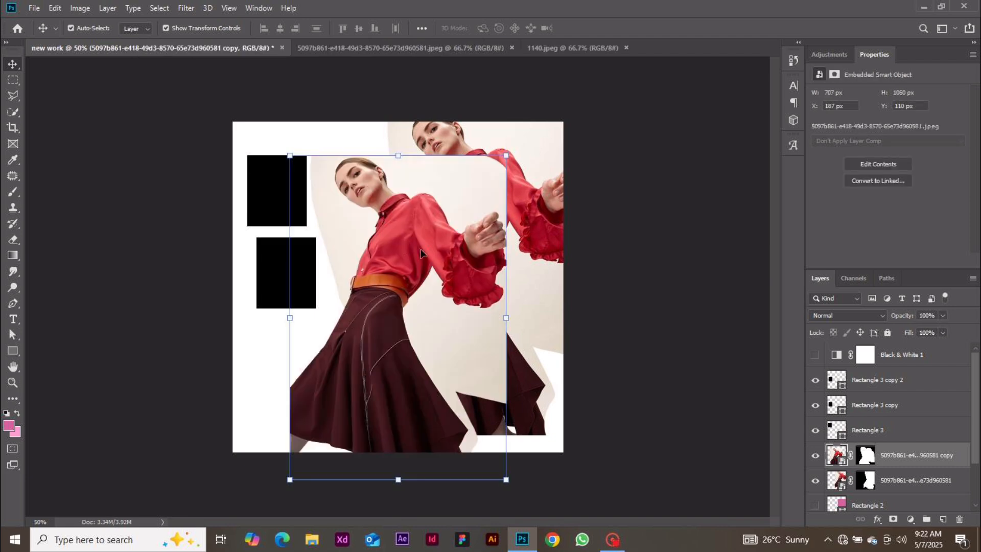
left_click_drag(404, 241, 473, 248)
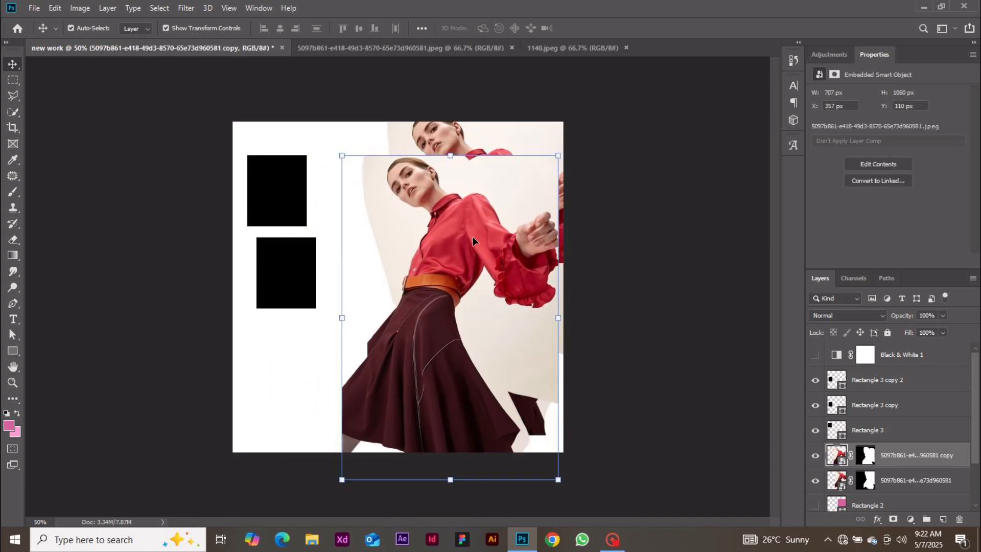
key("Delete")
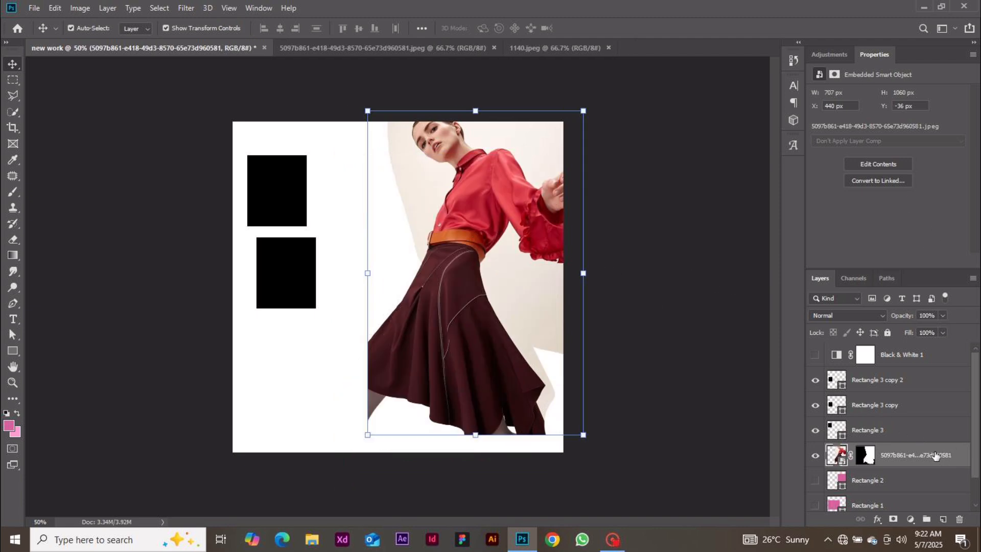
left_click_drag(276, 213, 305, 372)
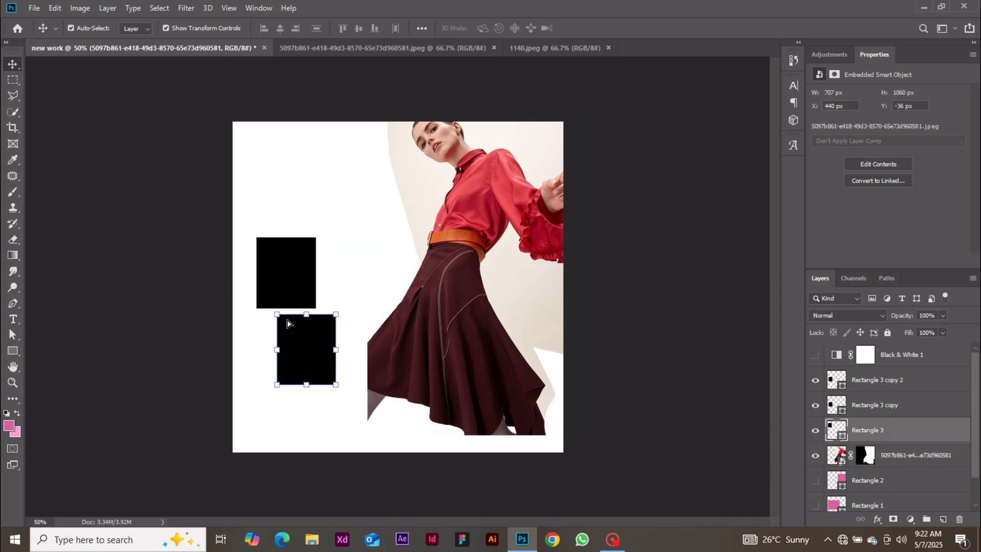
Move Rectangle 3 copy 2 up and right to head the column, at 145, 90 px
left_click_drag(296, 290, 315, 202)
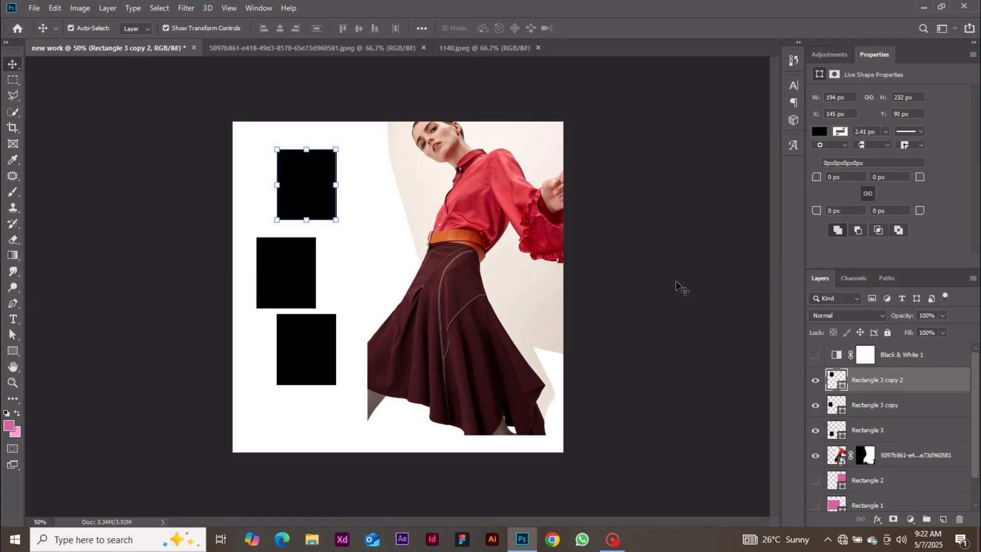
left_click(319, 177)
Open Blending Options for the top rectangle and add a thicker pink stroke
right_click(930, 380)
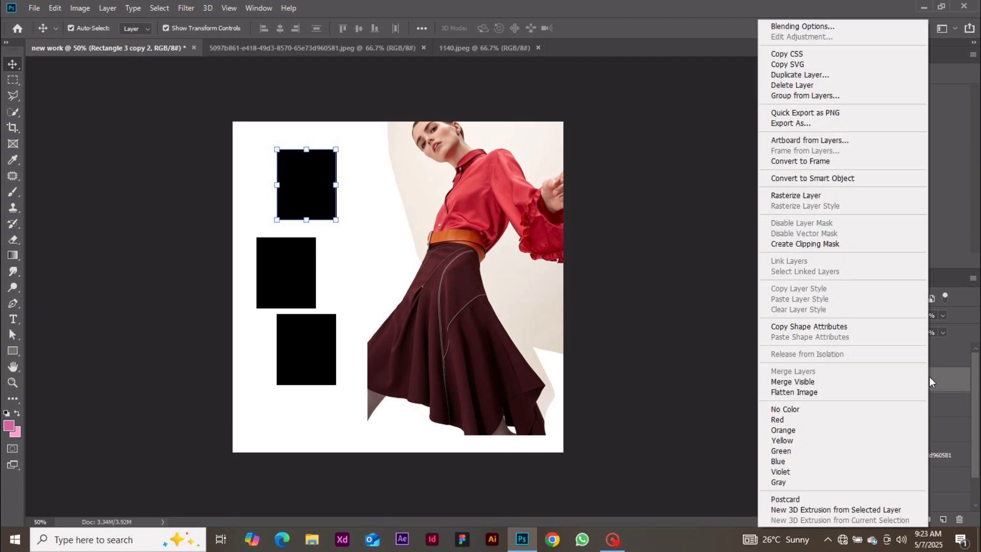
left_click(799, 27)
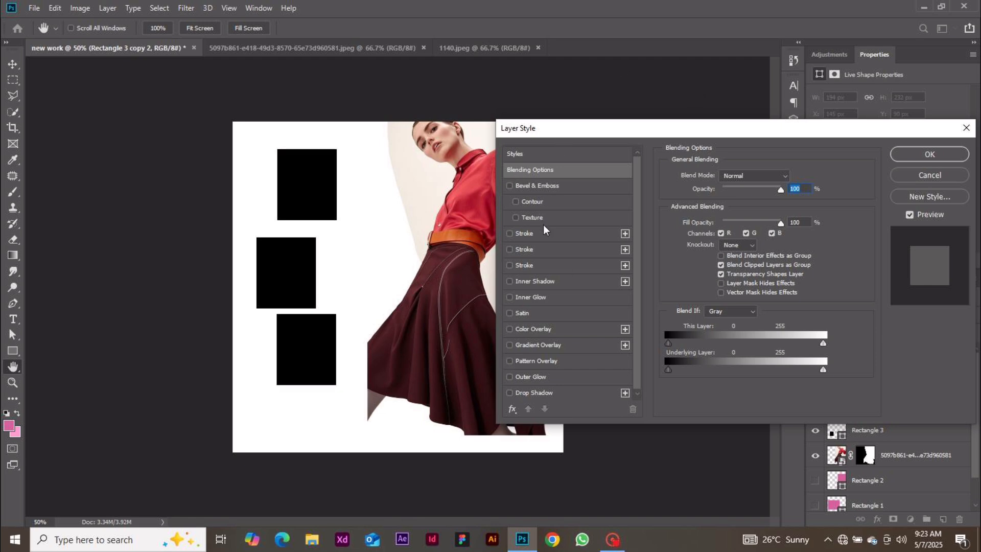
left_click(525, 234)
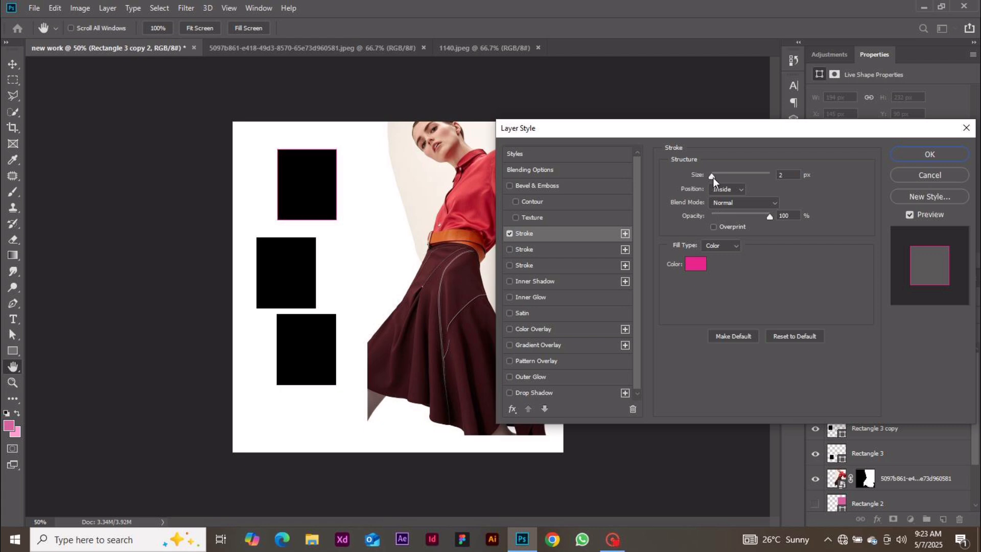
left_click_drag(713, 177, 719, 177)
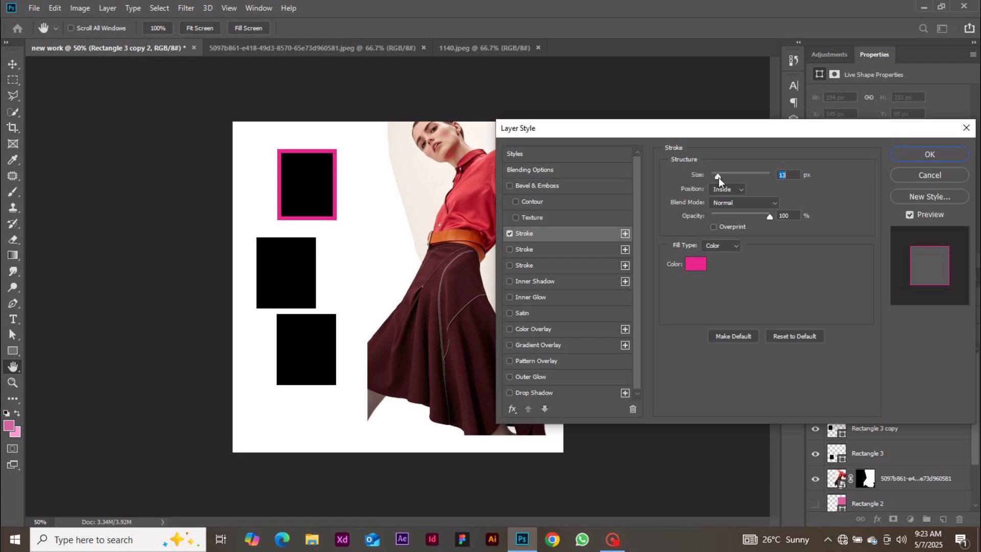
Add a pale inner shadow, remove the stroke, and raise the shadow's opacity and distance
left_click(529, 281)
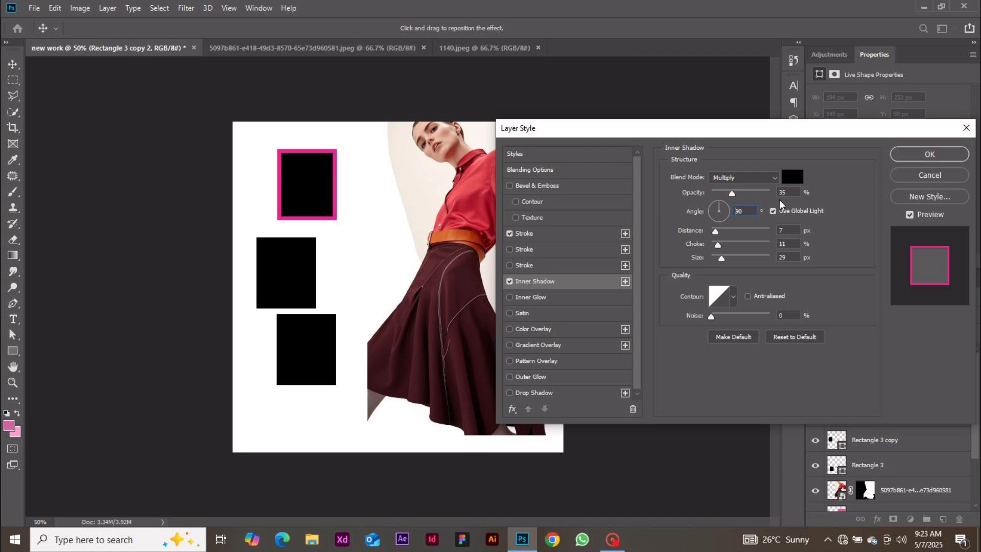
left_click(791, 179)
mouse_move(750, 312)
left_mouse_down()
mouse_move(729, 348)
mouse_move(666, 298)
mouse_move(578, 353)
mouse_move(608, 305)
left_mouse_up()
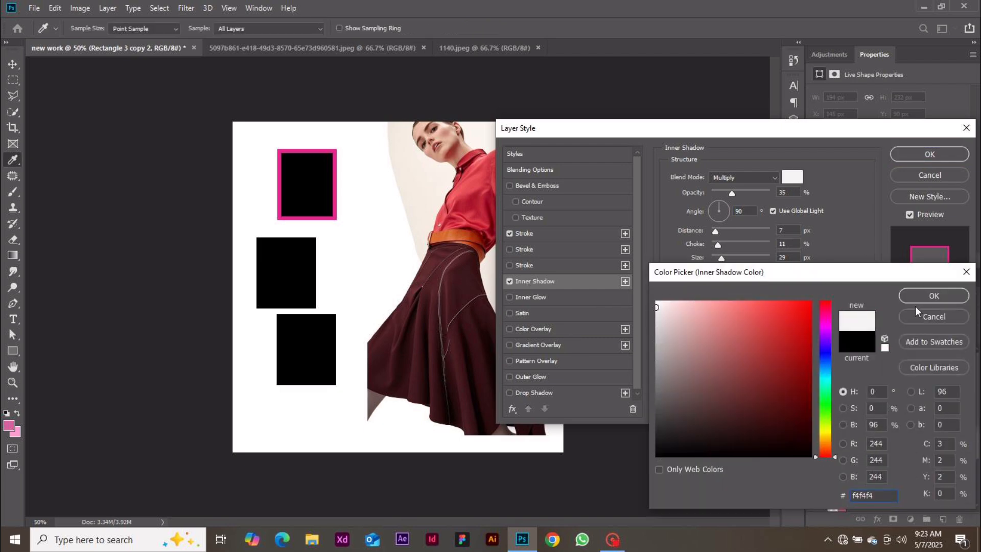
left_click(933, 296)
left_click(515, 233)
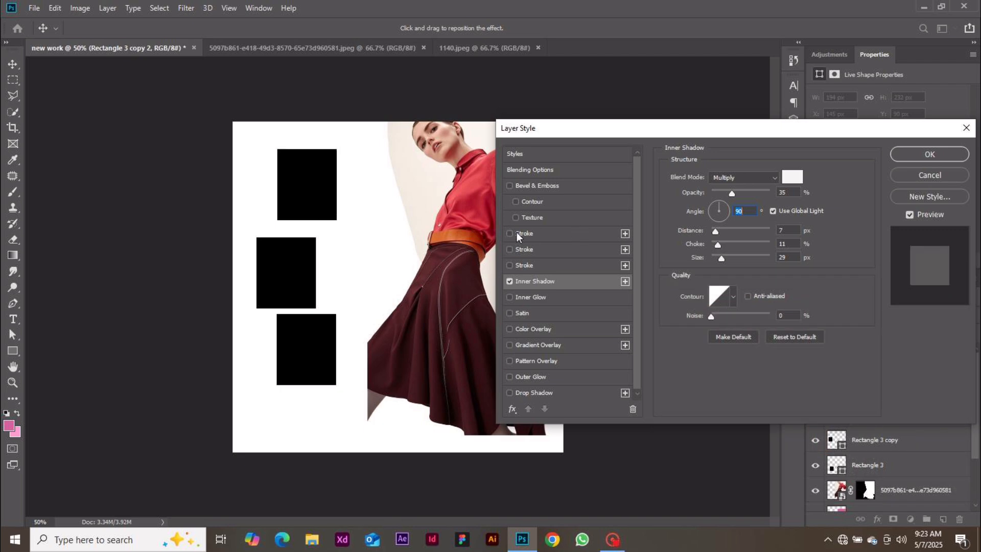
left_click_drag(733, 196, 744, 195)
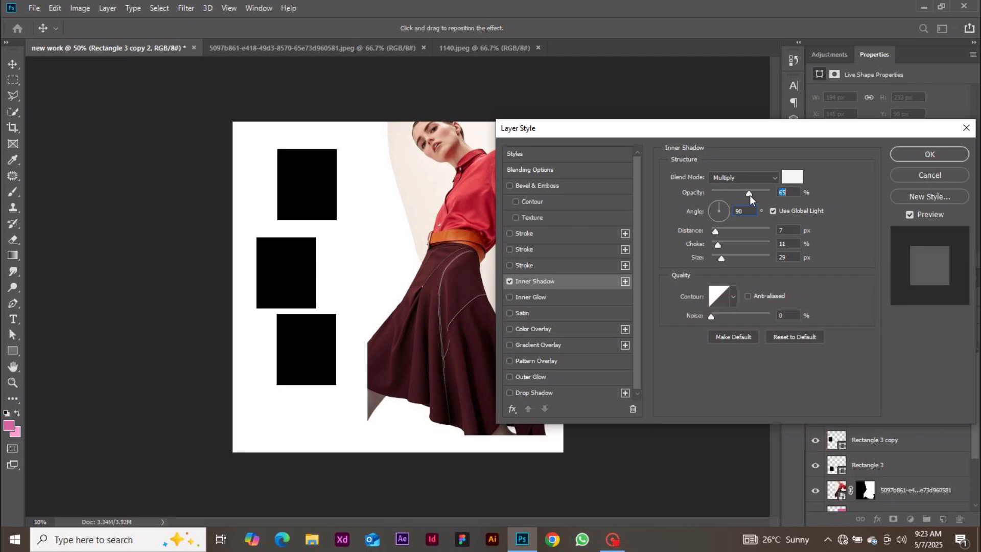
left_click_drag(716, 231, 736, 240)
Make the inner shadow red with Normal blending, more choke and opacity, then switch it off
left_click(793, 177)
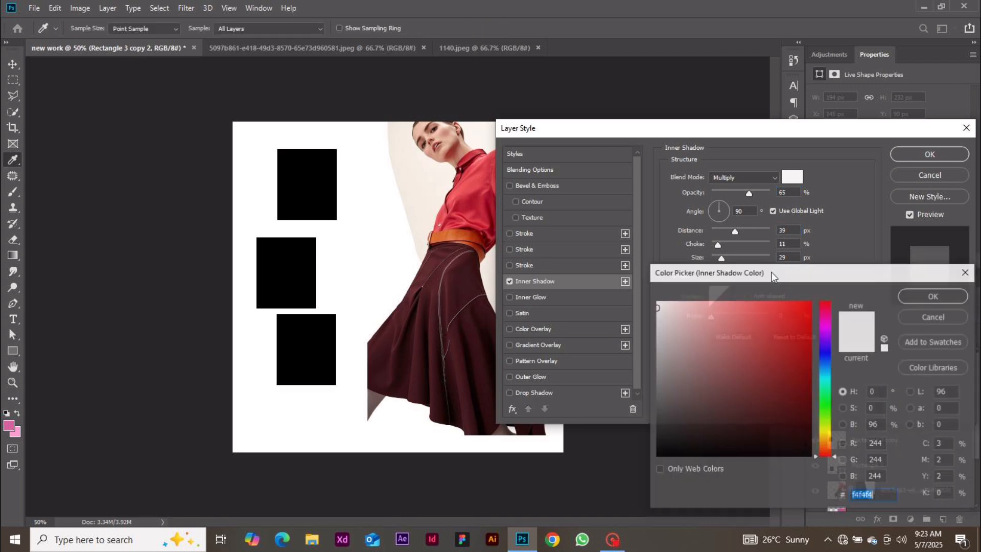
left_click_drag(731, 343, 809, 318)
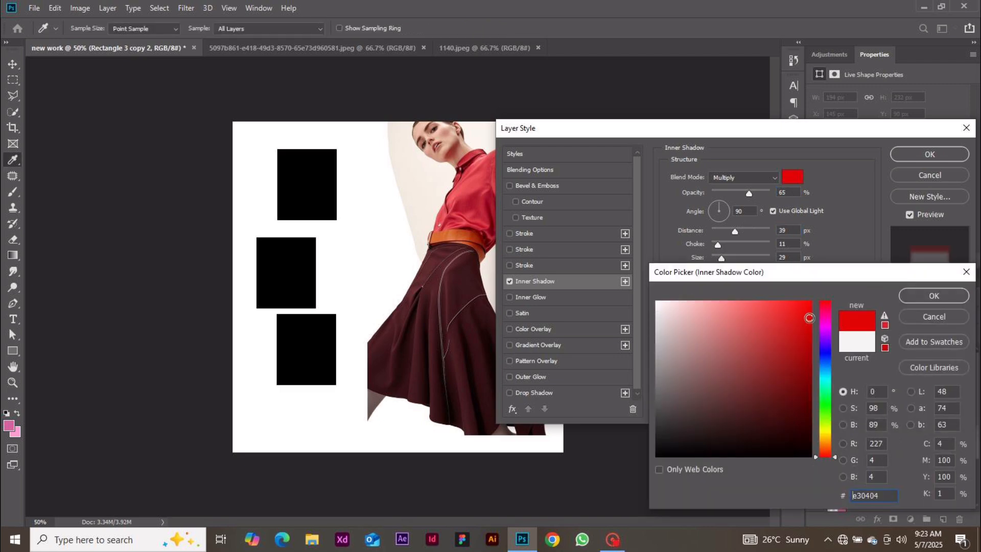
left_click(910, 296)
left_click_drag(718, 244, 730, 259)
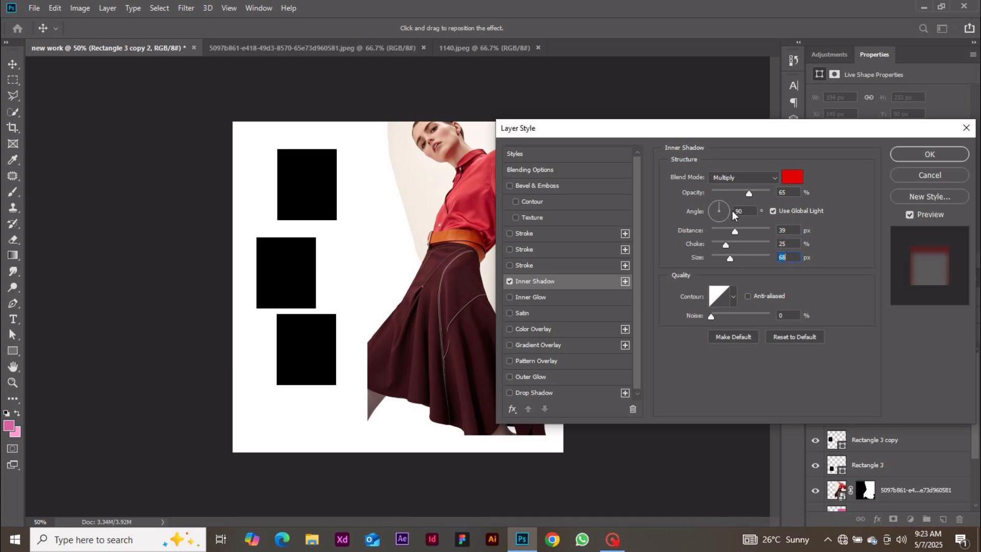
left_click(736, 180)
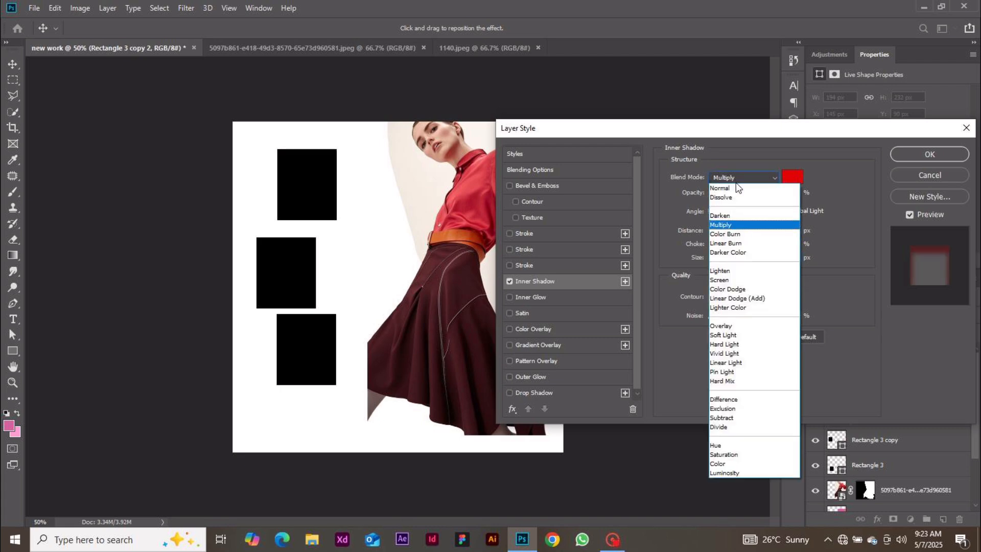
left_click(734, 182)
left_click(734, 179)
left_click(732, 188)
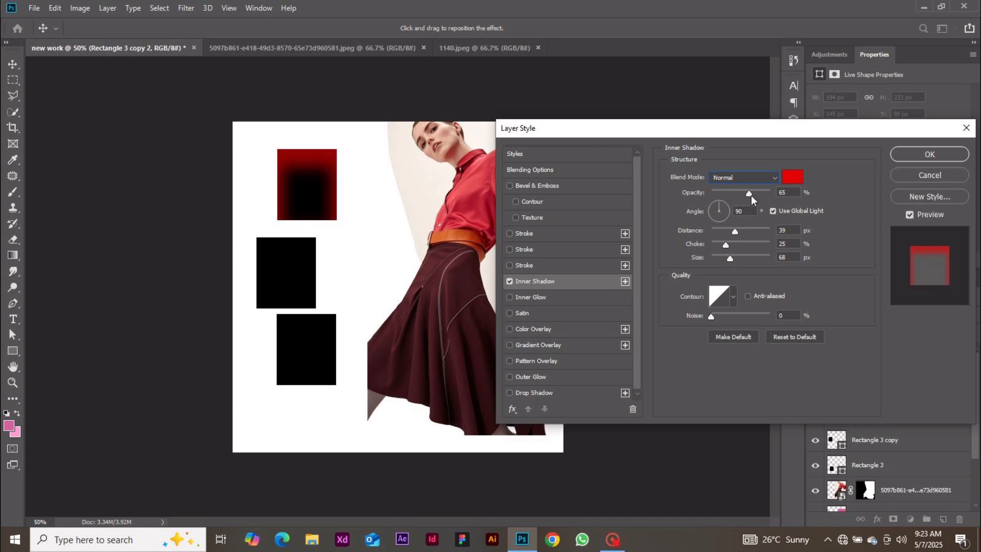
left_click_drag(751, 195, 758, 195)
left_click(510, 281)
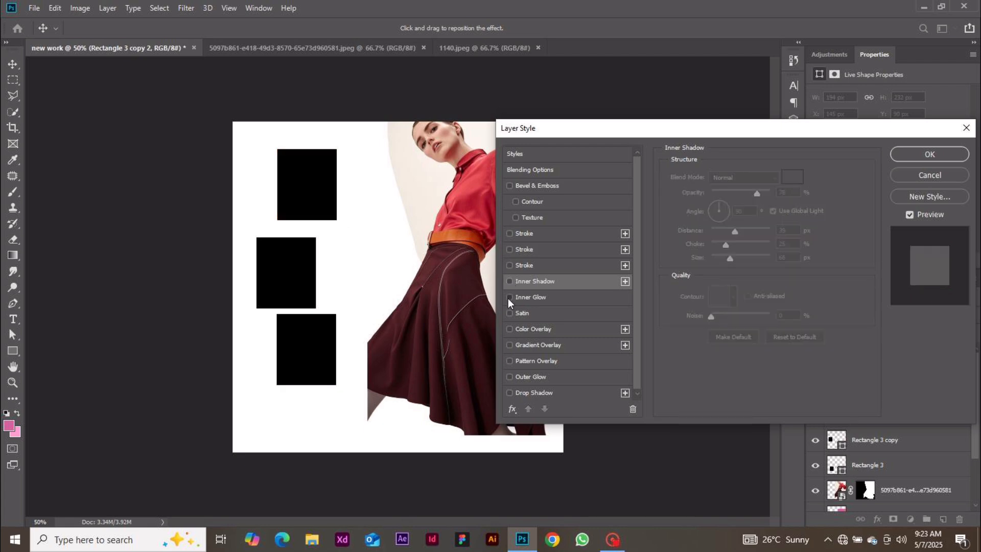
Add an inner glow, a green drop shadow with larger distance and size, and a gradient overlay
left_click(510, 299)
left_click(520, 302)
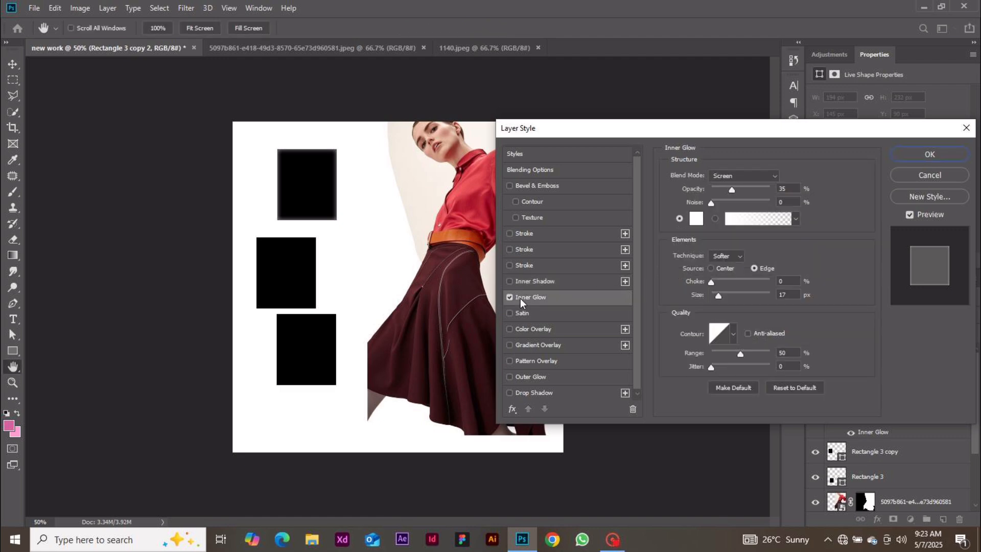
left_click(535, 395)
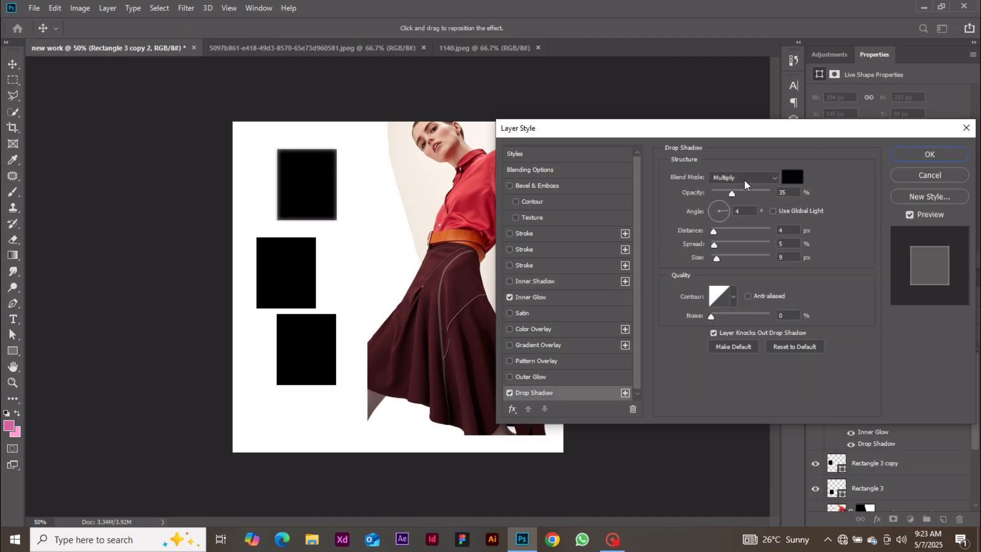
left_click(796, 177)
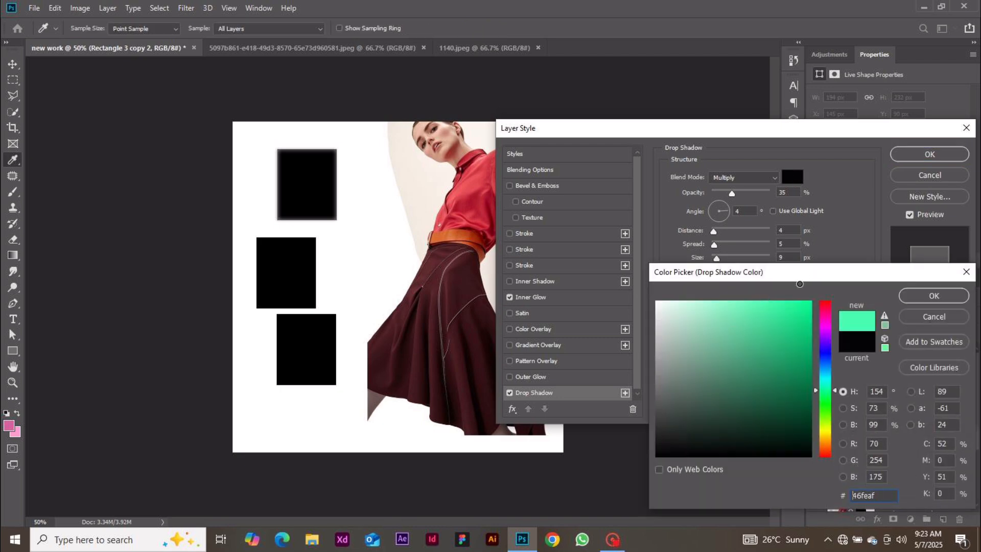
left_click(934, 296)
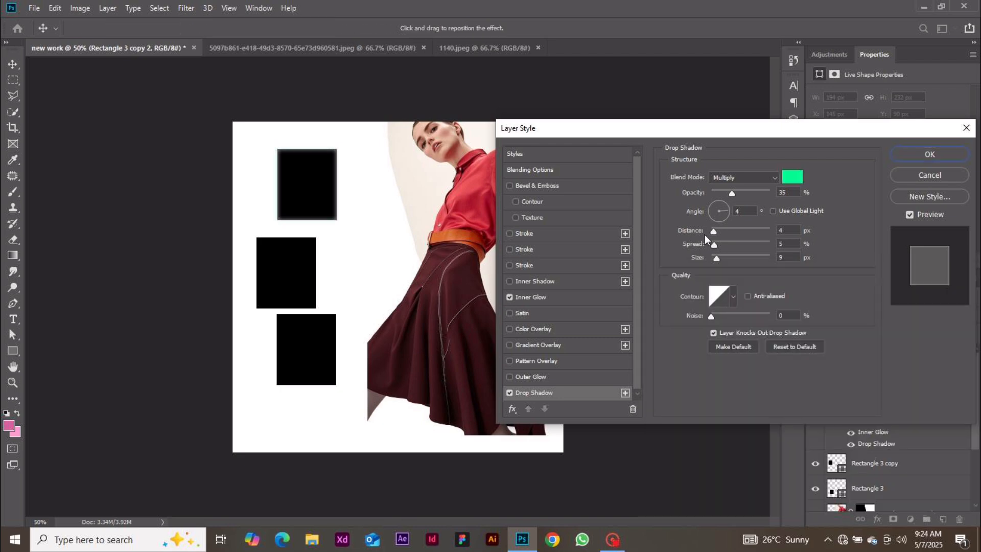
left_click_drag(714, 232, 734, 251)
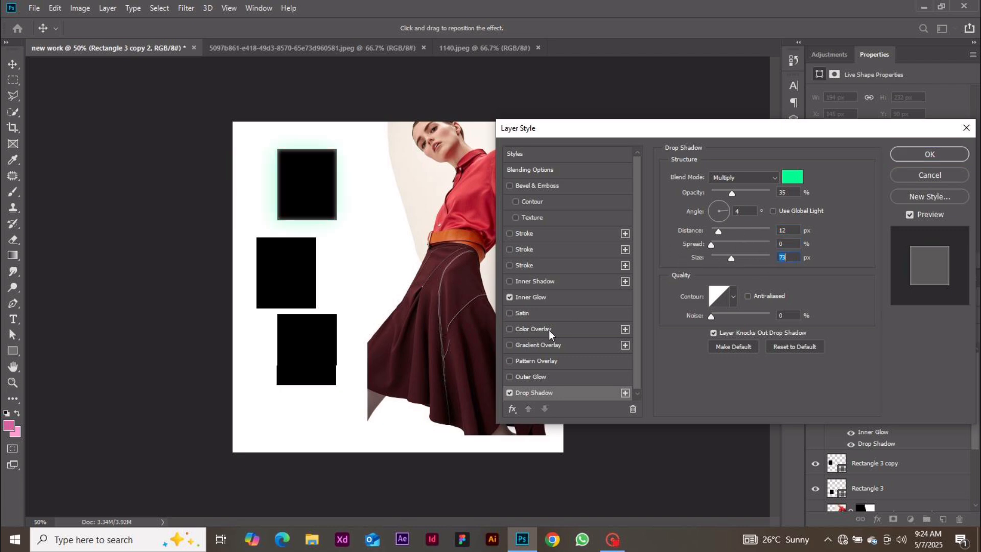
left_click(535, 346)
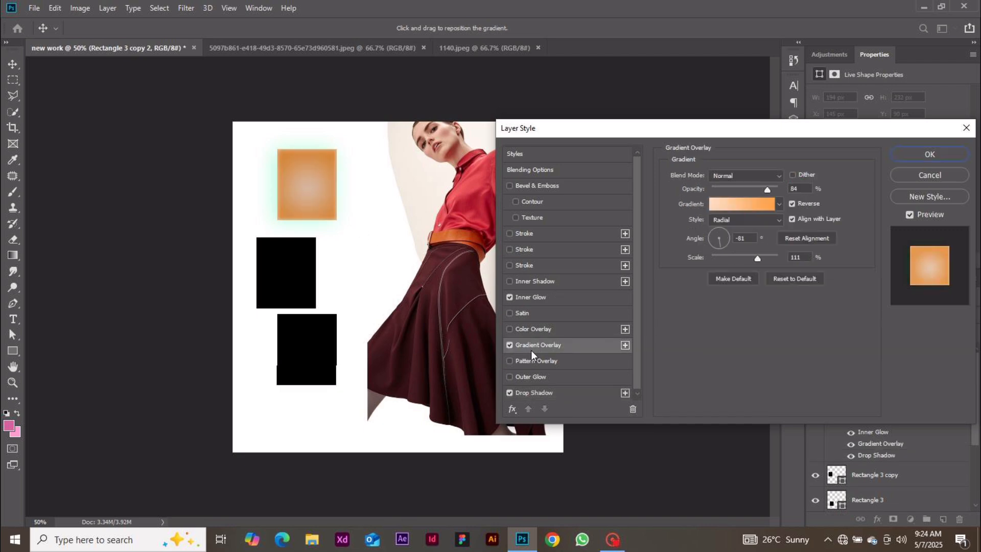
Edit the overlay gradient from the Violet, Orange preset into a light violet-to-dark brown gradient
left_click(734, 202)
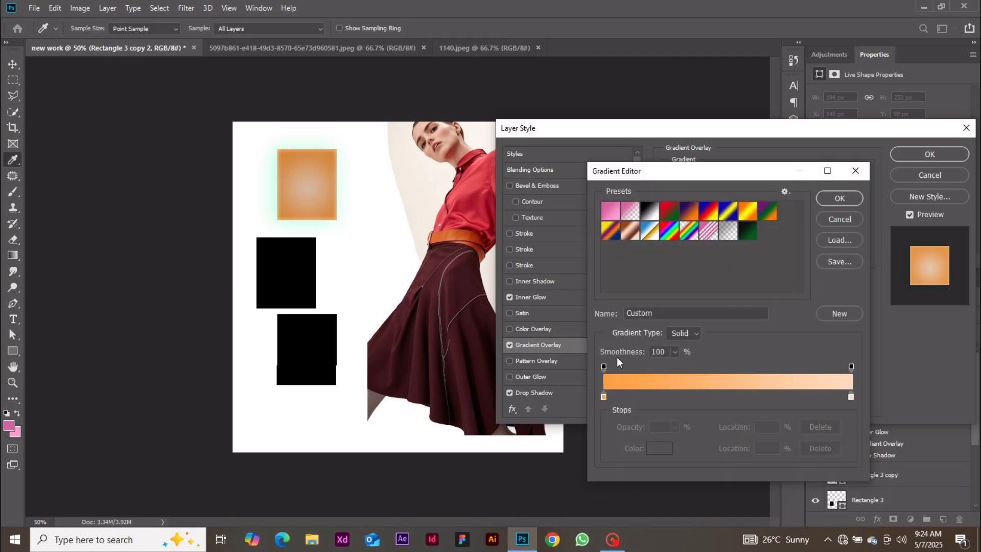
left_click(689, 217)
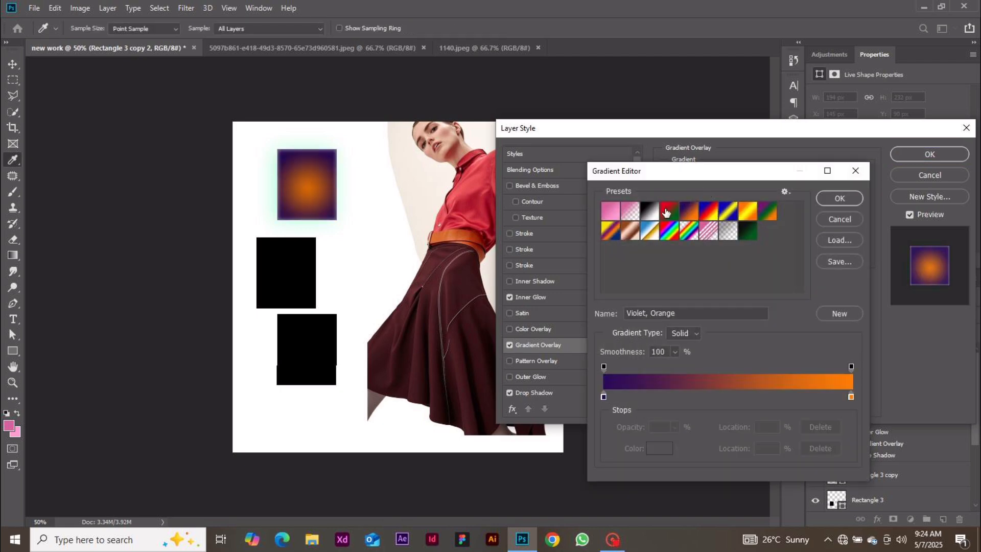
left_click(604, 397)
left_click(659, 449)
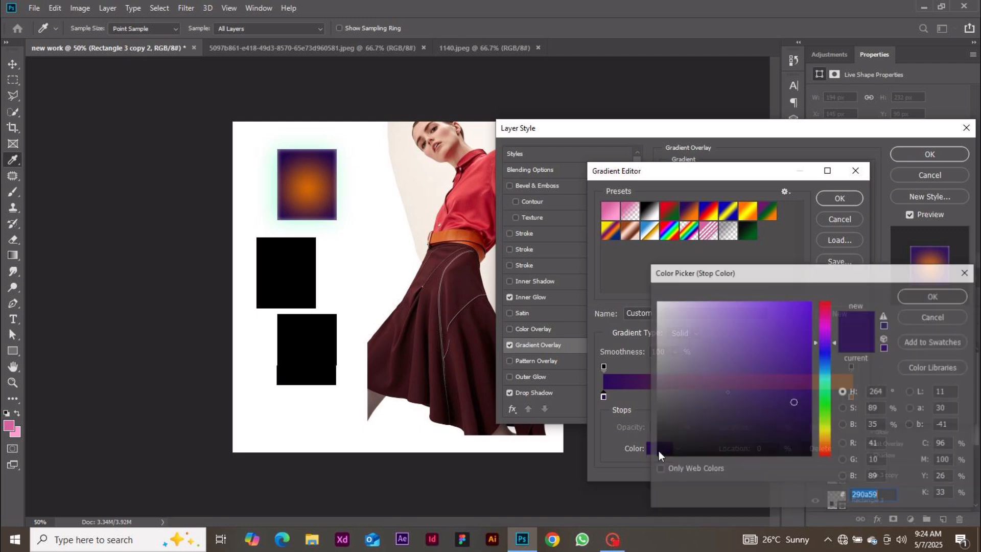
left_click(707, 353)
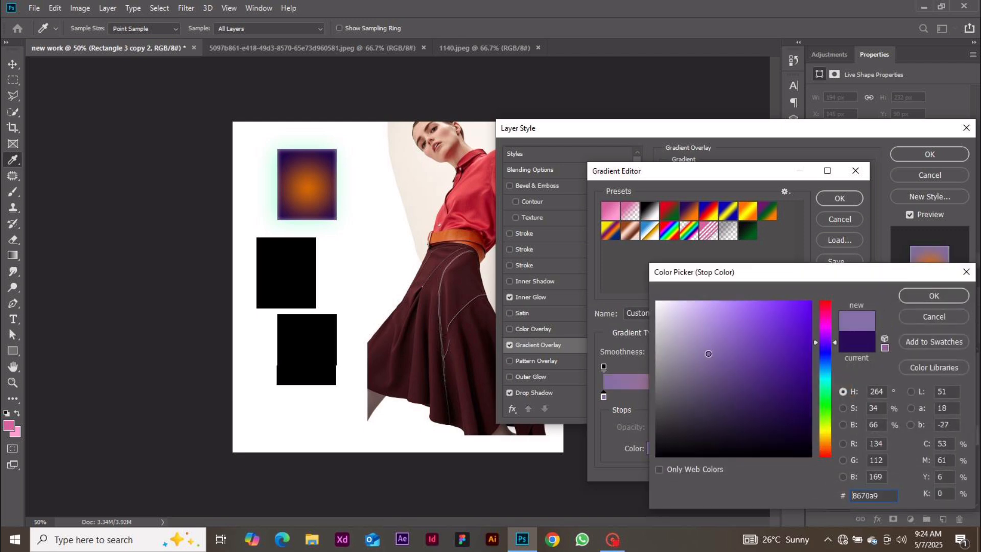
left_click(918, 298)
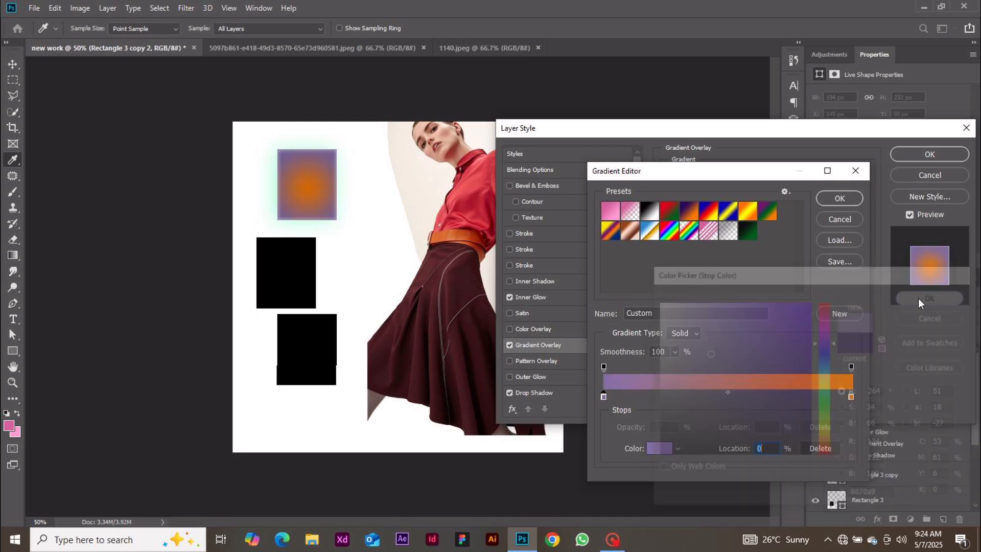
left_click(851, 397)
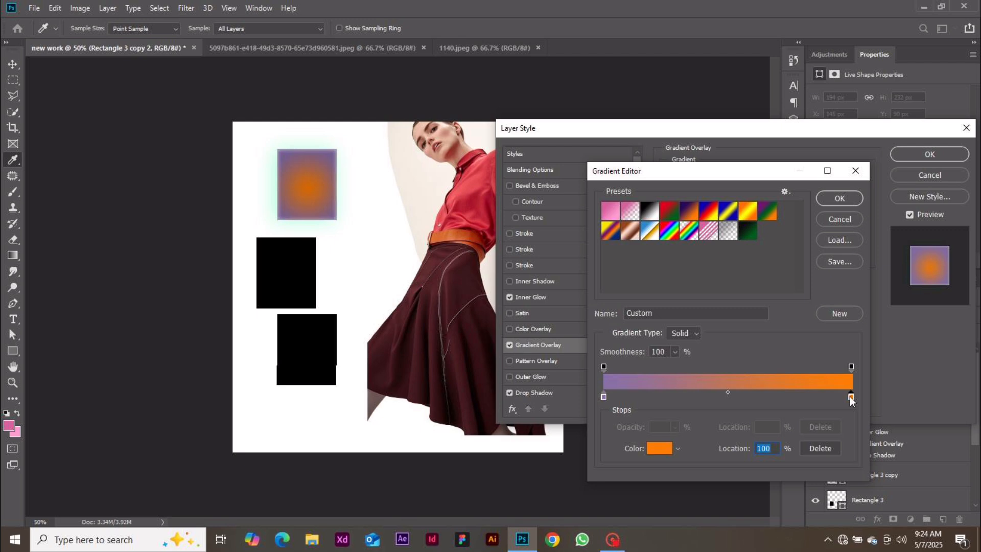
left_click(658, 448)
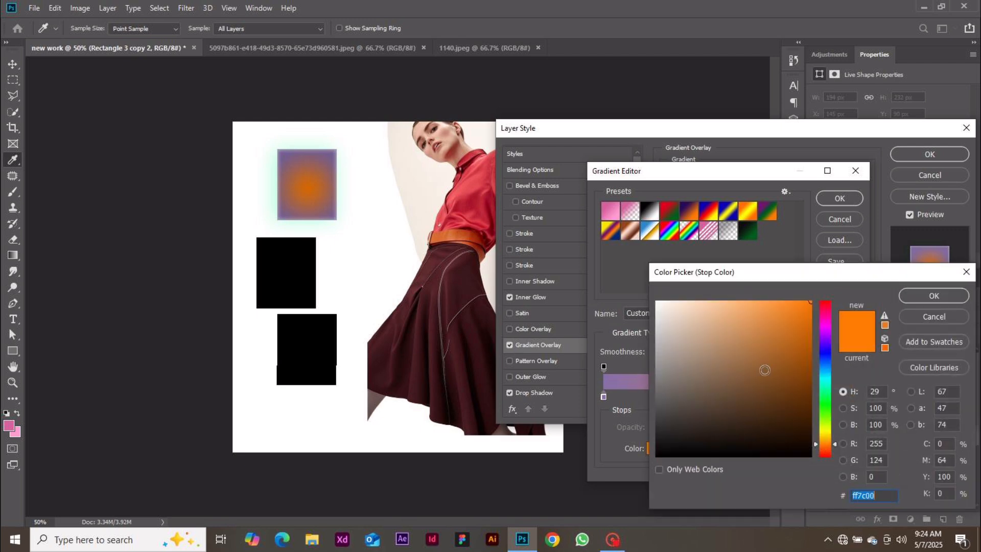
left_click(729, 403)
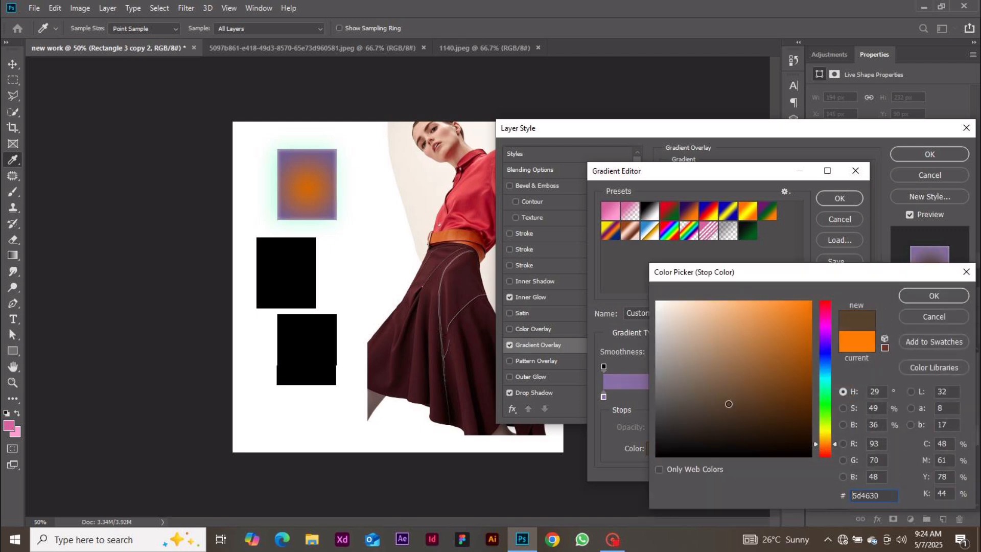
left_click(919, 293)
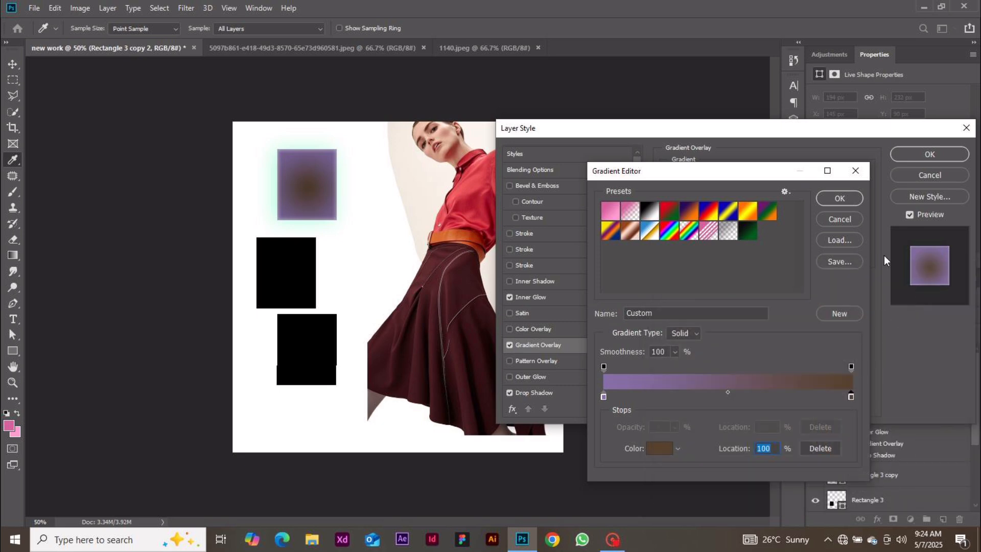
left_click(838, 200)
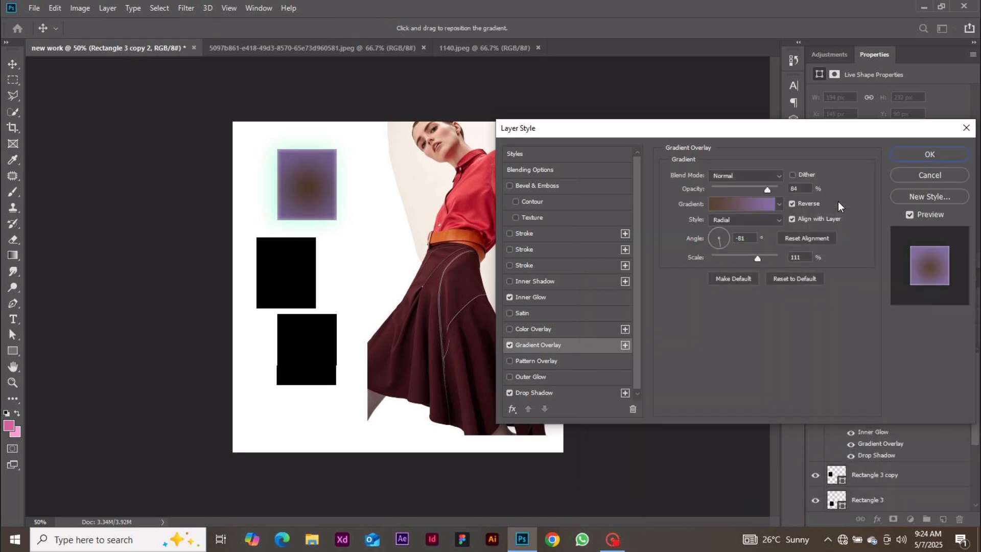
Toggle Reverse, leaving it unreversed, set the angle to 62 degrees and adjust the scale
left_click(793, 204)
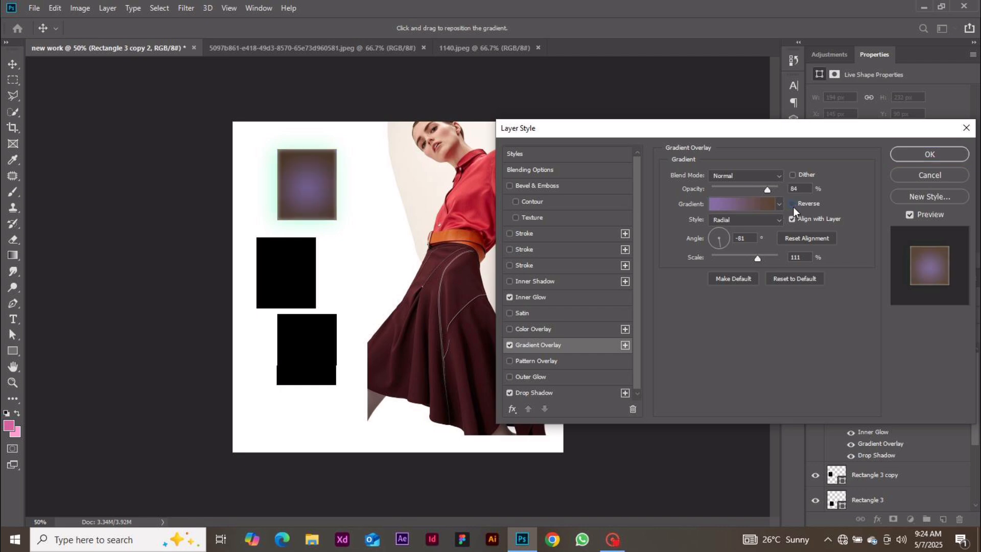
left_click(793, 207)
left_click(793, 207)
left_click(793, 207)
left_click(793, 207)
left_click(794, 207)
left_click(793, 207)
left_click(724, 230)
mouse_move(757, 258)
left_mouse_down()
mouse_move(737, 260)
mouse_move(773, 258)
left_mouse_up()
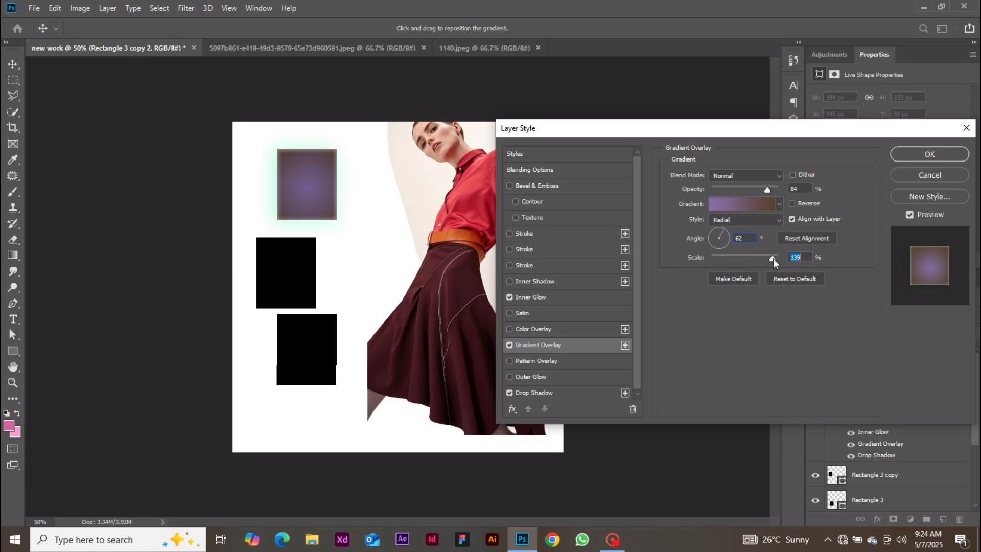
Try the Linear, Angle and Radial gradient styles for the overlay
left_click(756, 220)
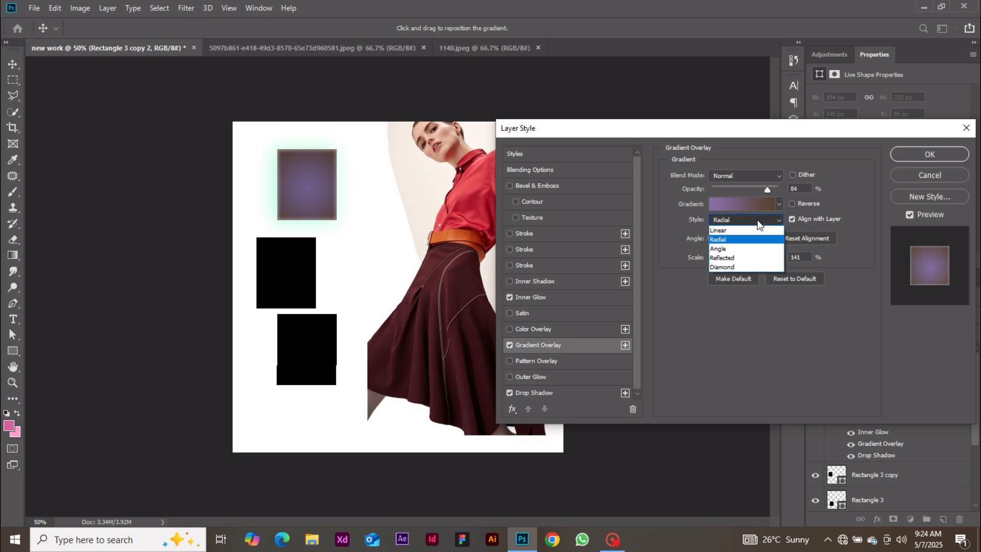
left_click(755, 228)
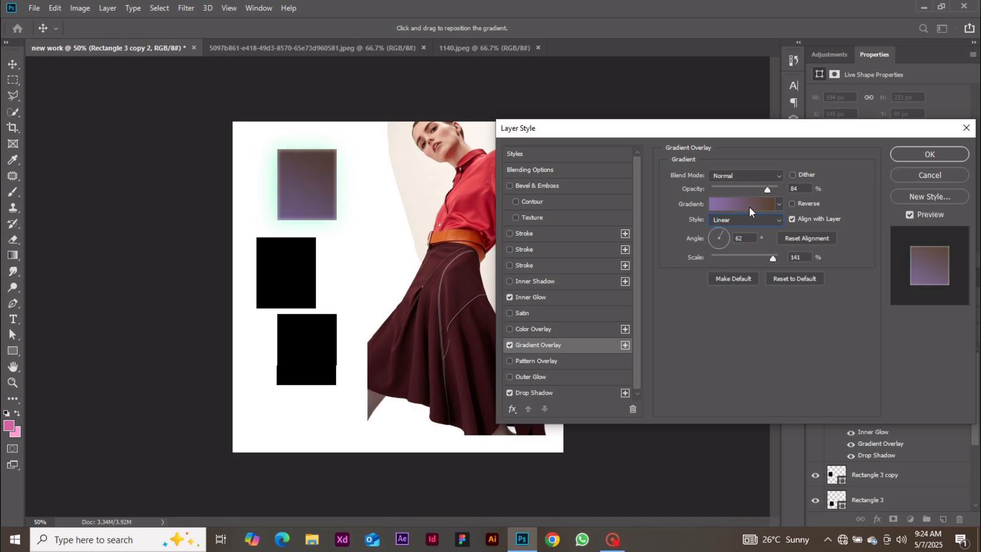
left_click(747, 206)
left_click(838, 220)
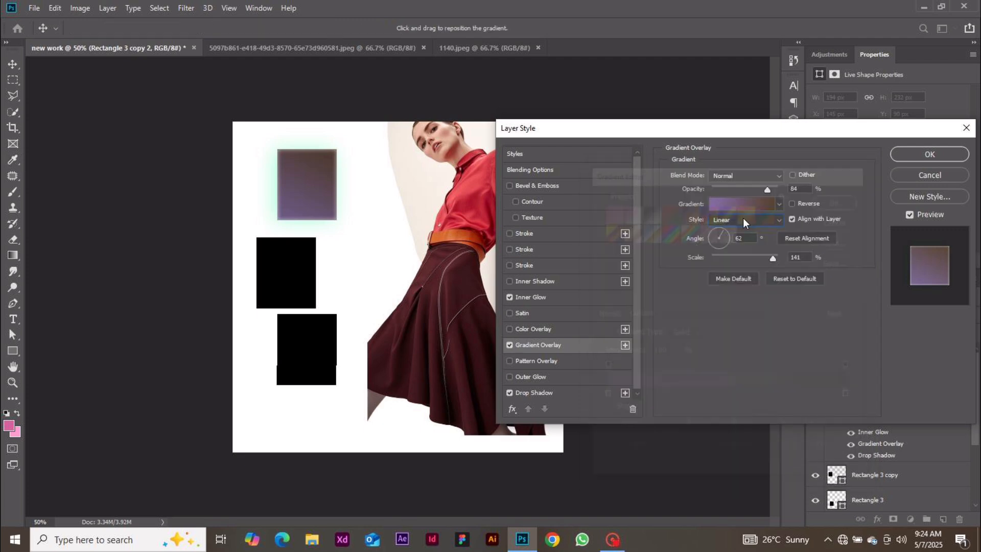
left_click(743, 220)
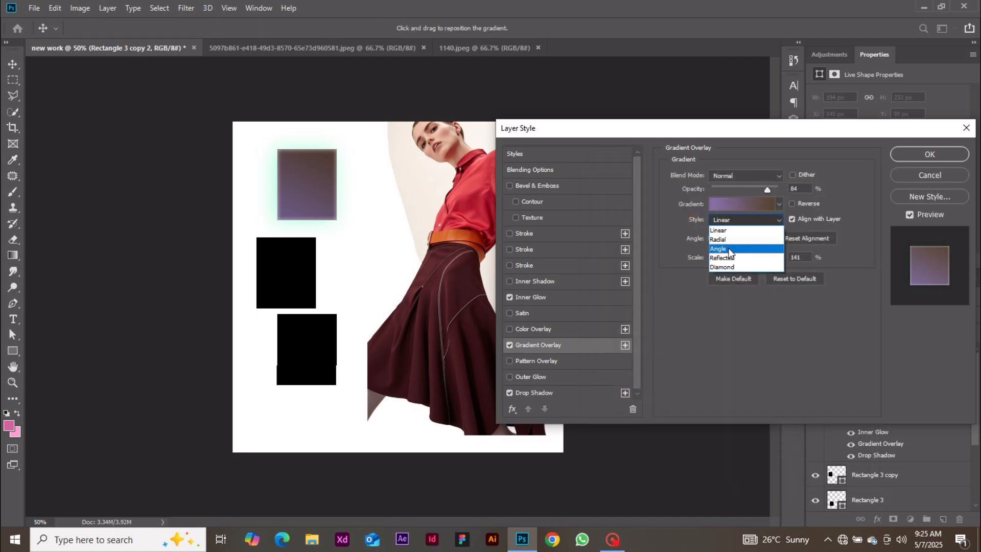
left_click(731, 249)
left_click(758, 201)
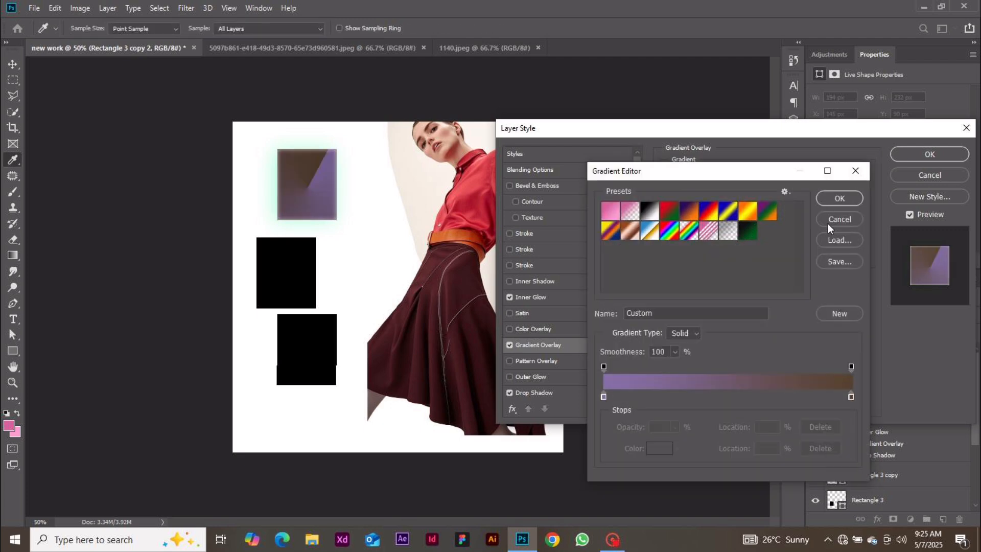
left_click(827, 220)
left_click(749, 219)
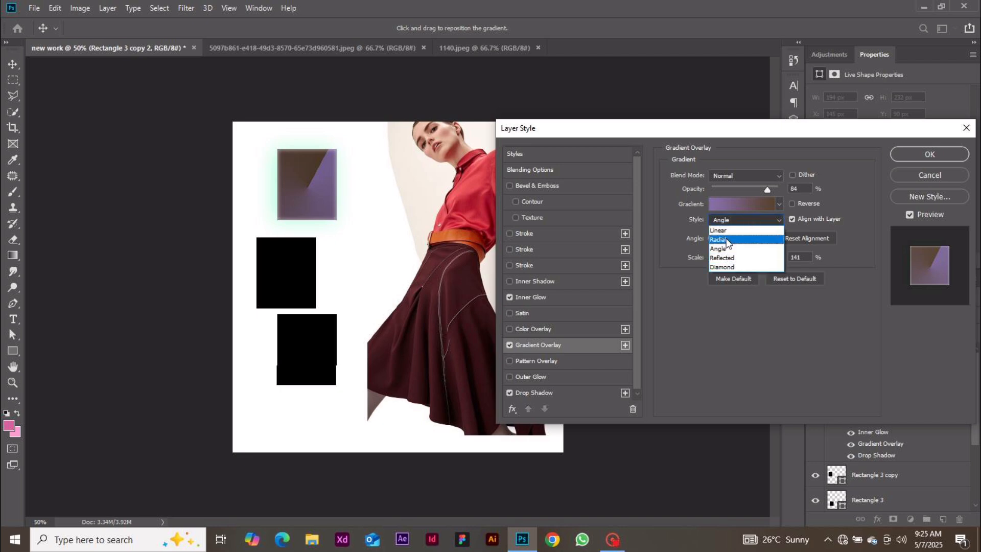
left_click(726, 239)
left_click(750, 210)
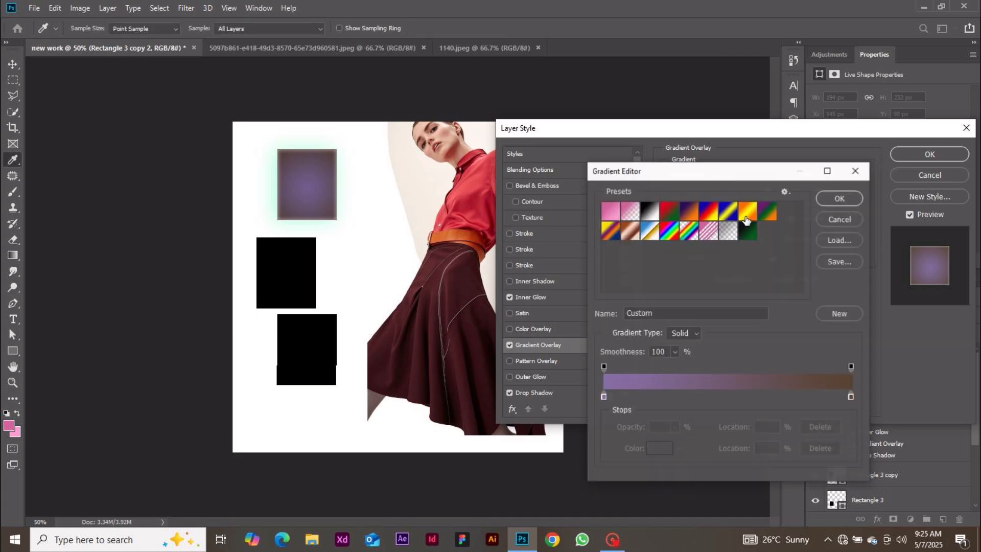
left_click(835, 214)
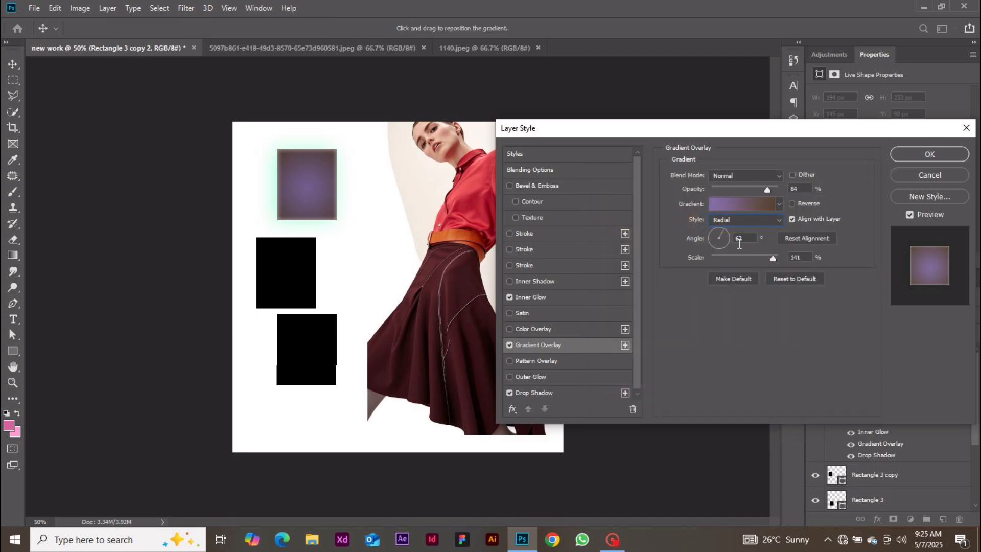
Switch the overlay to Linear, then cancel Layer Style to discard all effects
left_click(732, 219)
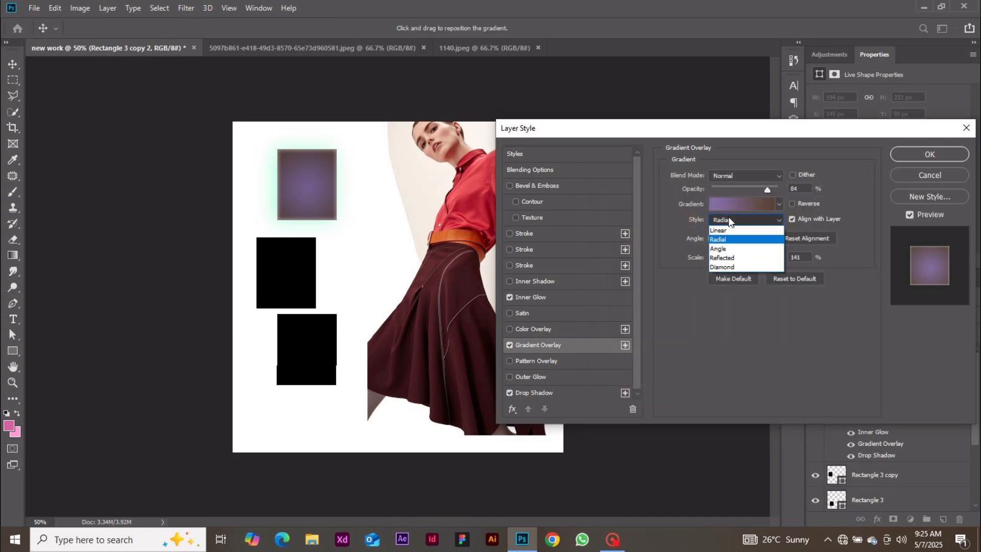
left_click(718, 230)
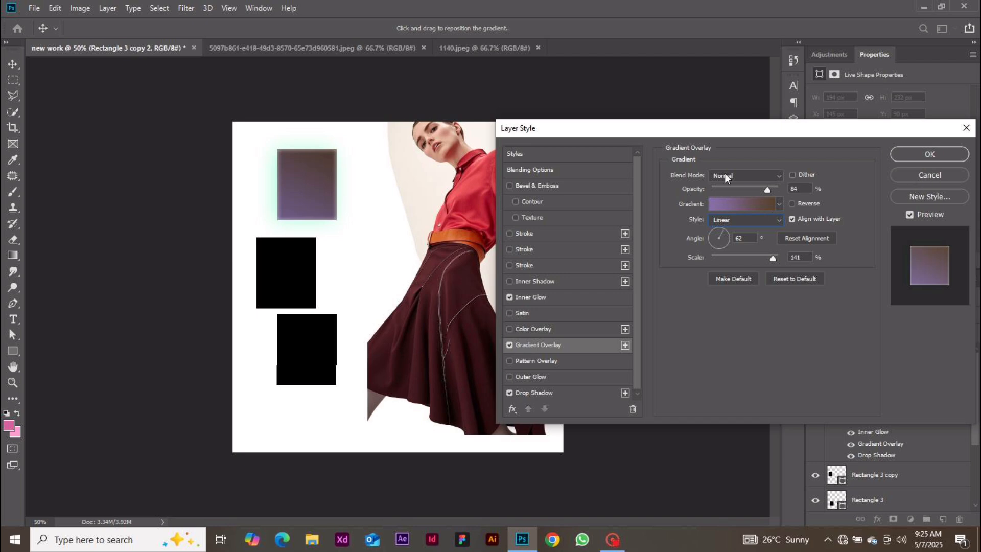
left_click(931, 178)
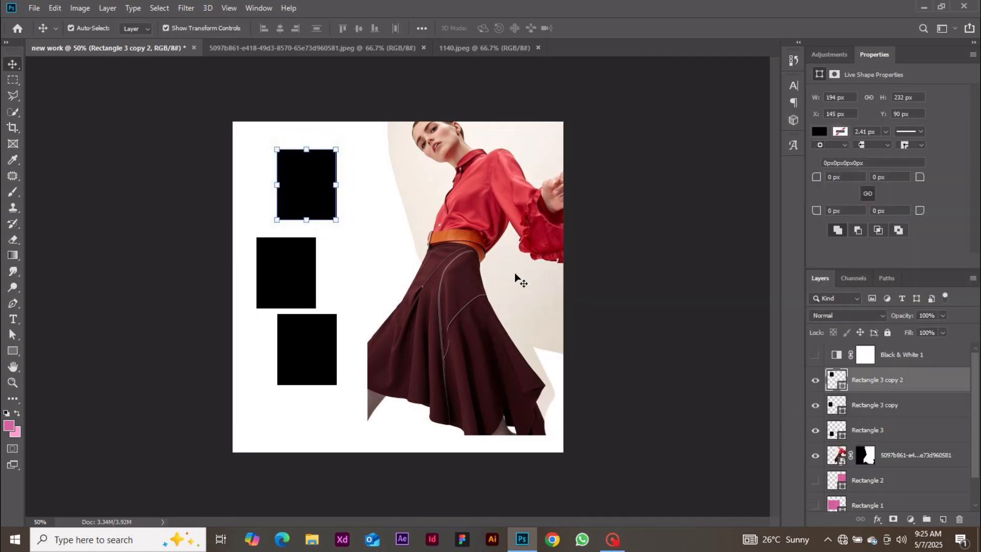
Move and shrink the model photo over the rectangles and place its layer above Rectangle 3
left_click_drag(515, 275, 405, 230)
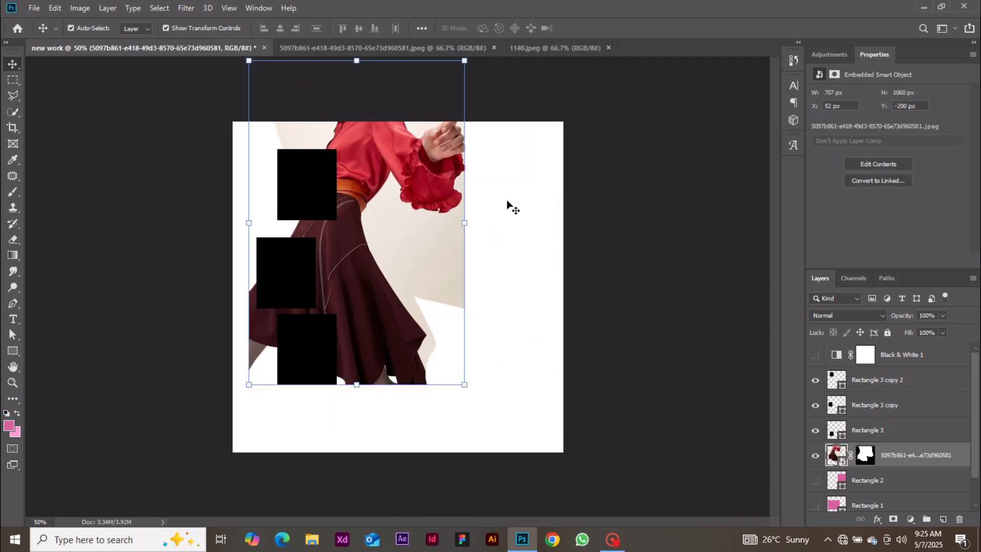
left_click_drag(466, 222, 384, 222)
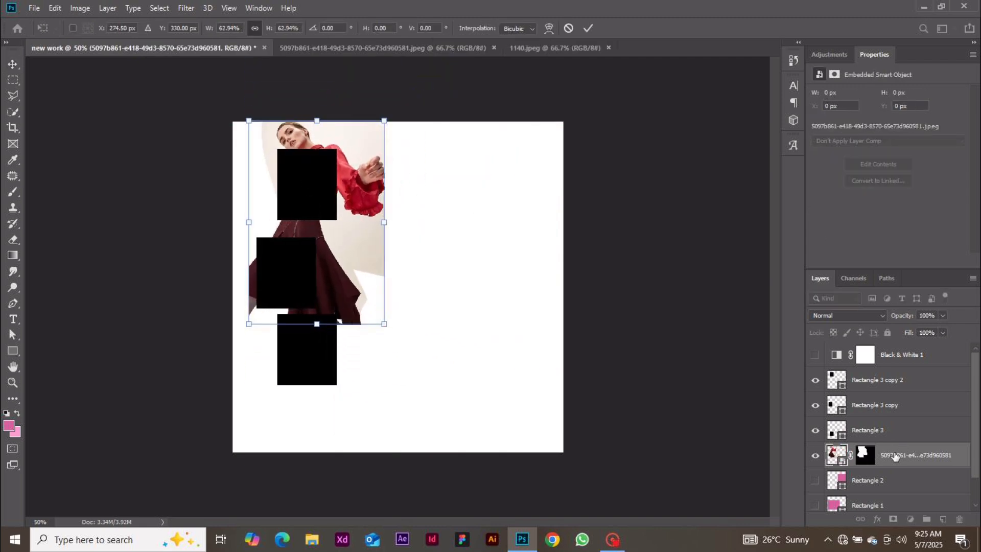
left_click_drag(895, 456, 892, 420)
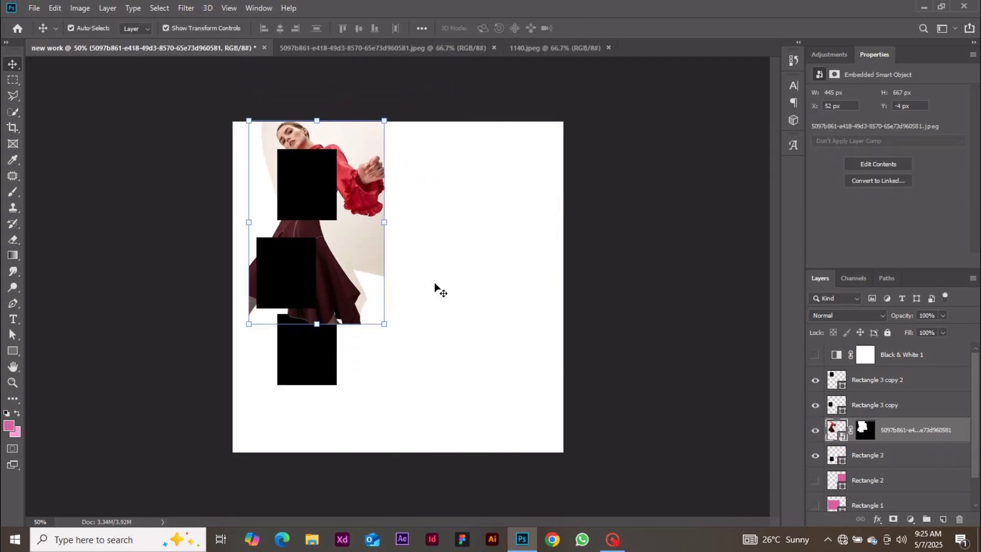
Enlarge Rectangle 3 to 598 × 624 px, align the photo's top to it, and move the mask to Rectangle 2
left_click_drag(319, 284, 477, 344)
left_click_drag(323, 339, 444, 204)
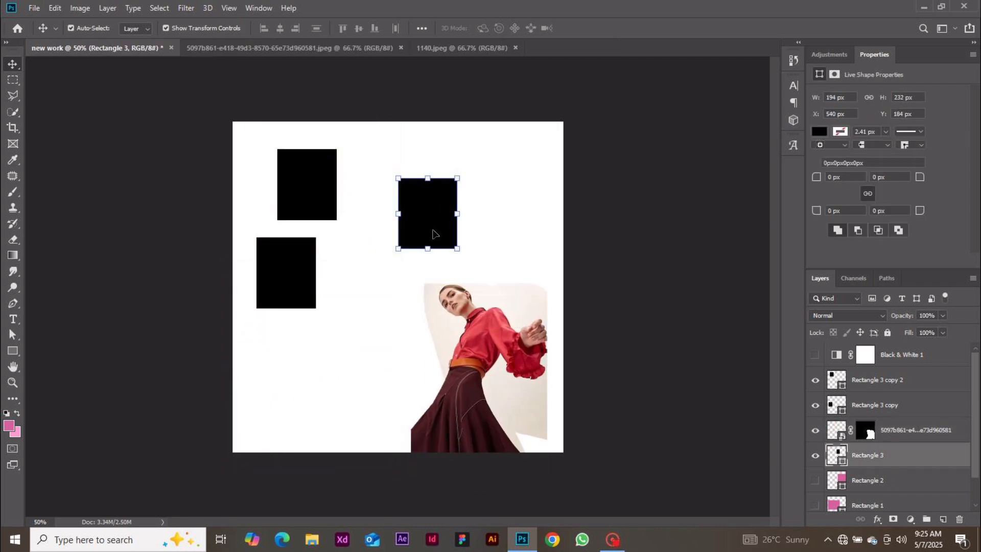
left_click_drag(458, 249, 582, 369)
left_click(588, 28)
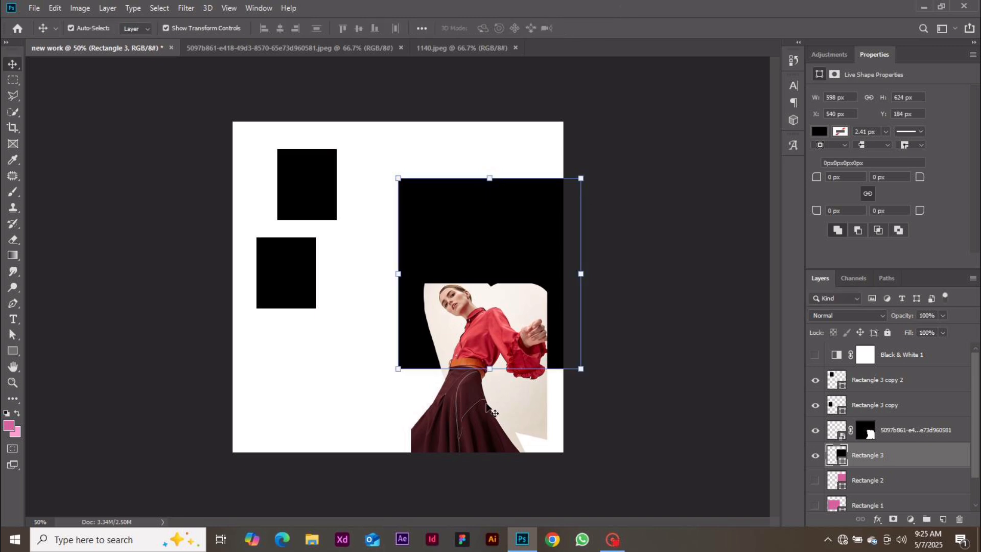
left_click_drag(494, 413, 485, 302)
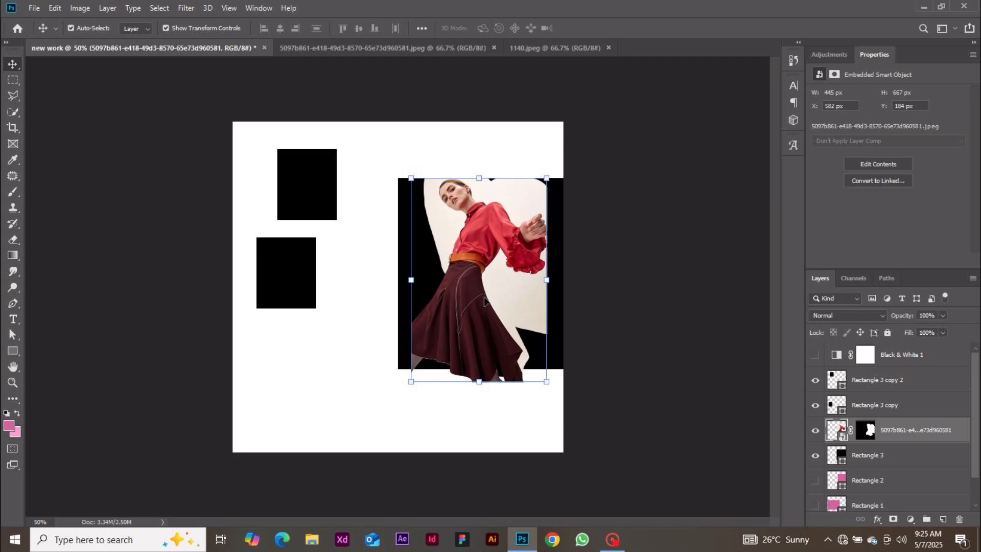
left_click_drag(868, 430, 960, 520)
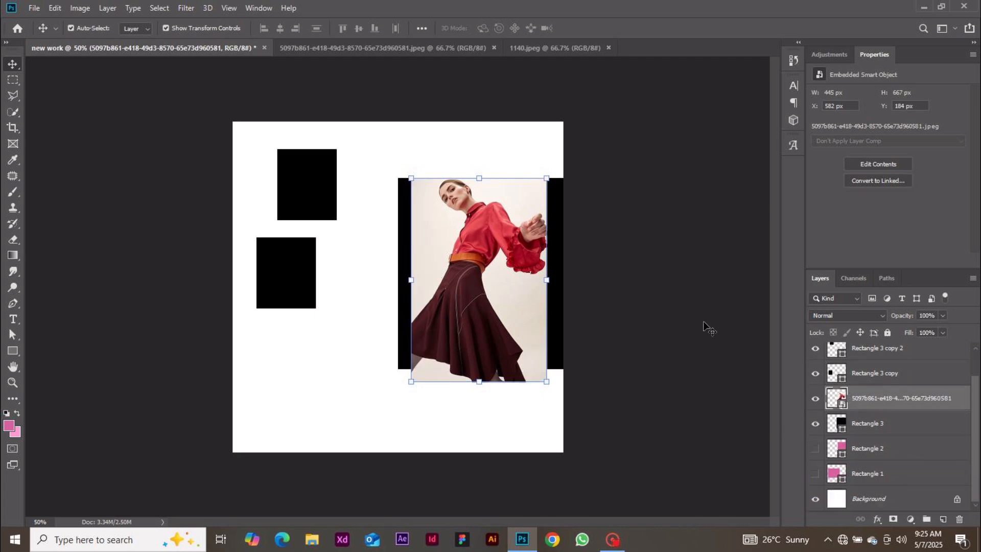
Clip the model photo layer into Rectangle 3 with a clipping mask
left_click(903, 425)
left_click(923, 403)
right_click(925, 402)
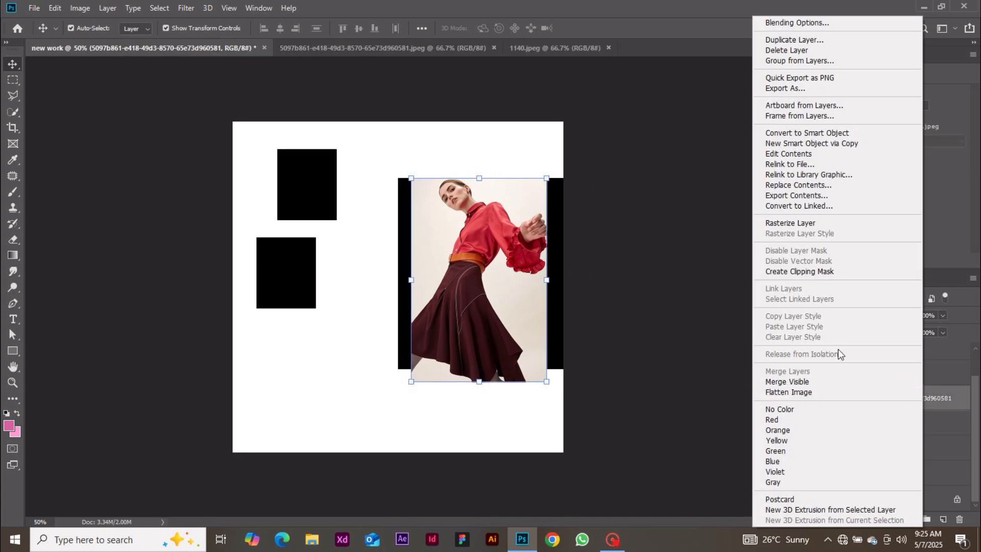
left_click(799, 273)
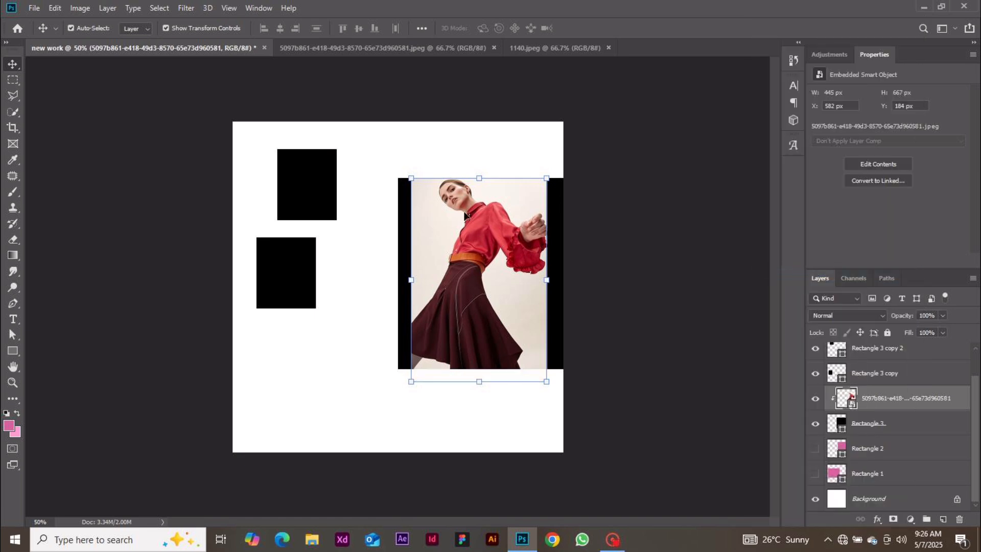
Enlarge and reposition the photo so it fills the whole right rectangle, then apply the transform
left_click_drag(406, 274, 393, 276)
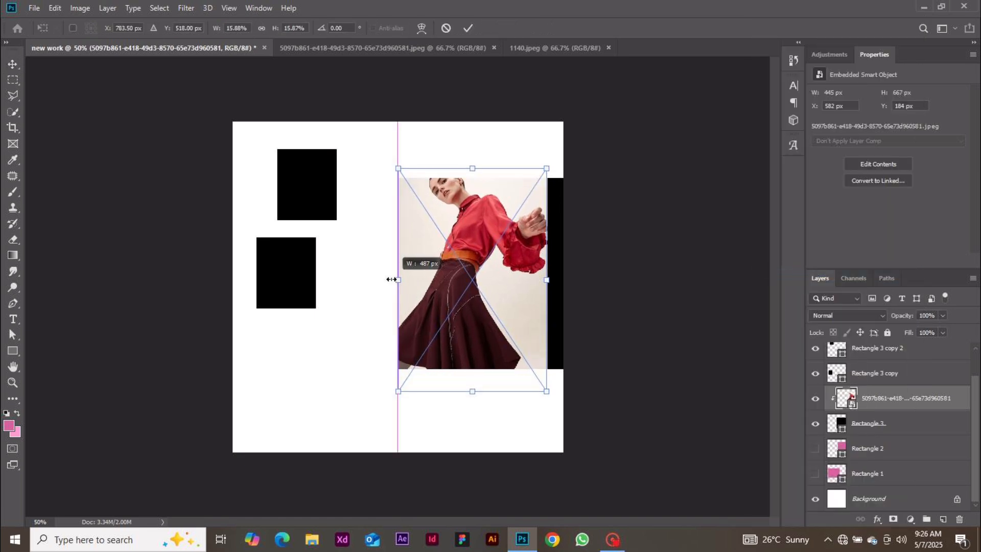
left_click_drag(549, 273, 569, 260)
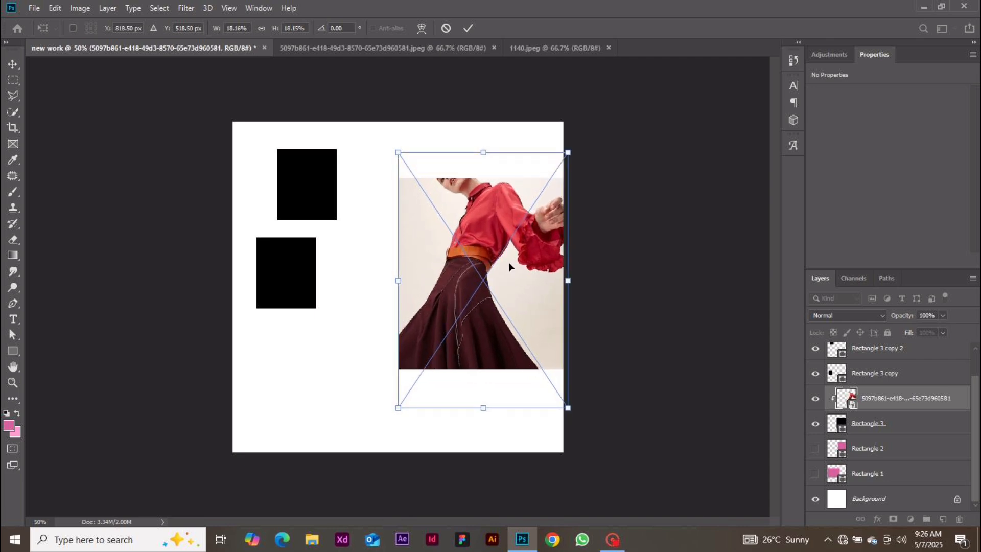
left_click_drag(507, 262, 451, 290)
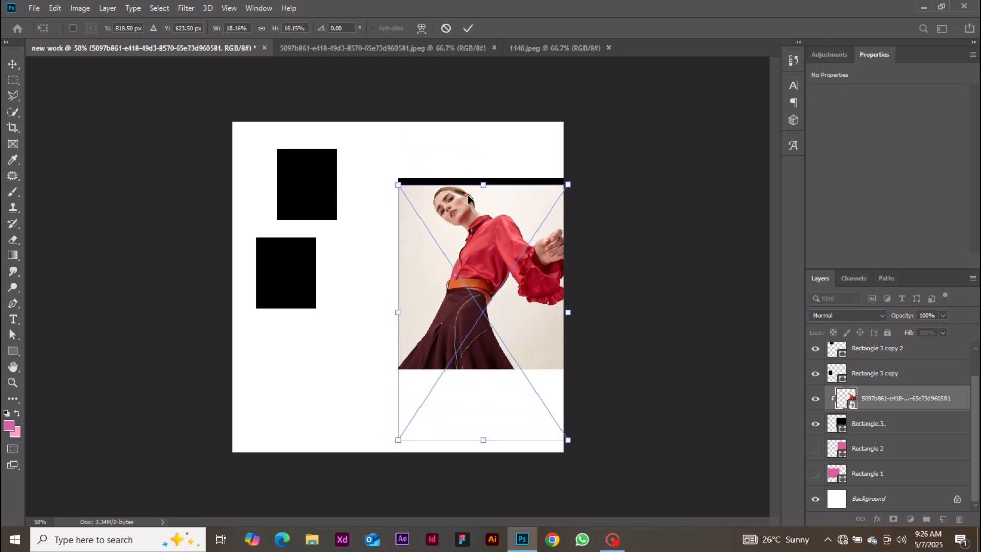
left_click_drag(457, 212, 456, 206)
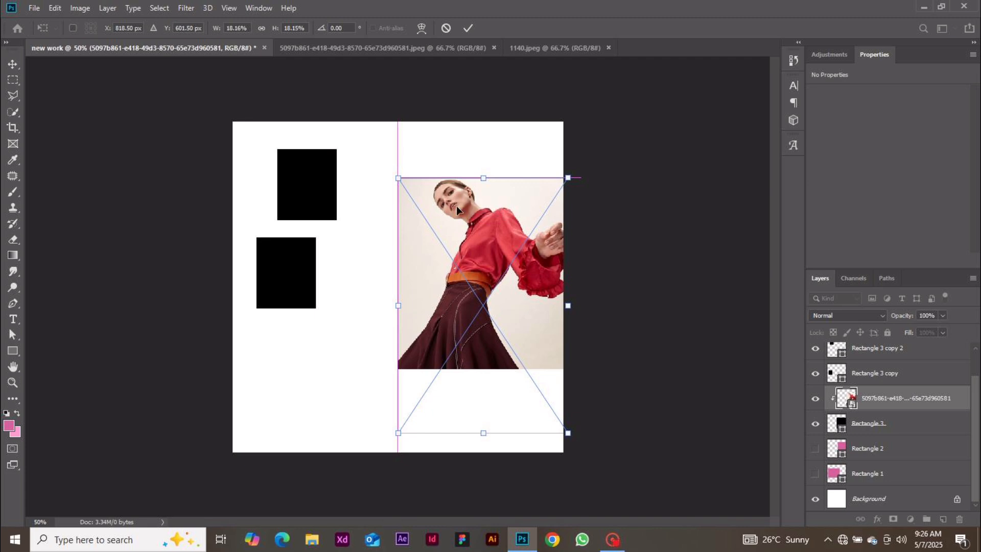
left_click(469, 28)
left_click(624, 204)
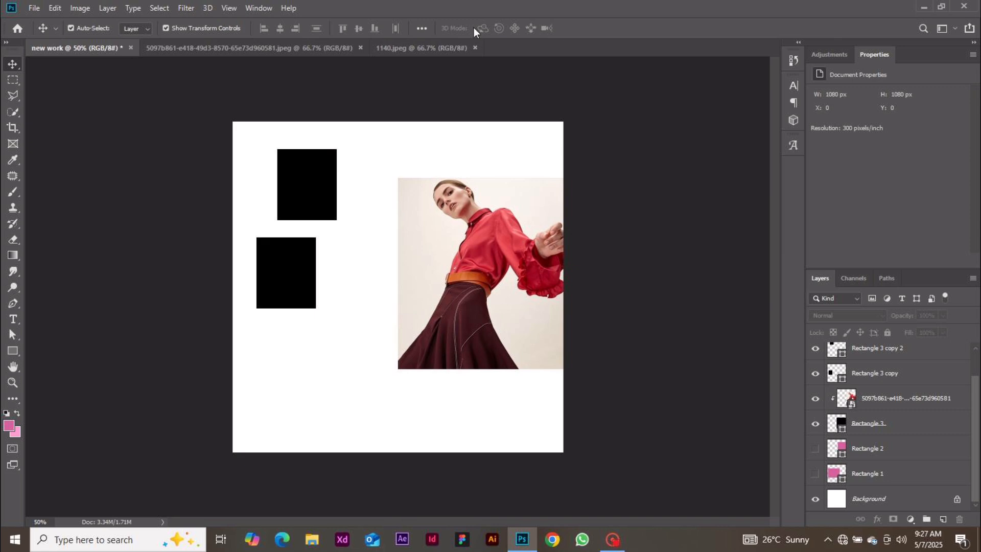
Save the layout as 'new work' in Photoshop PSD format in Downloads
left_click(35, 8)
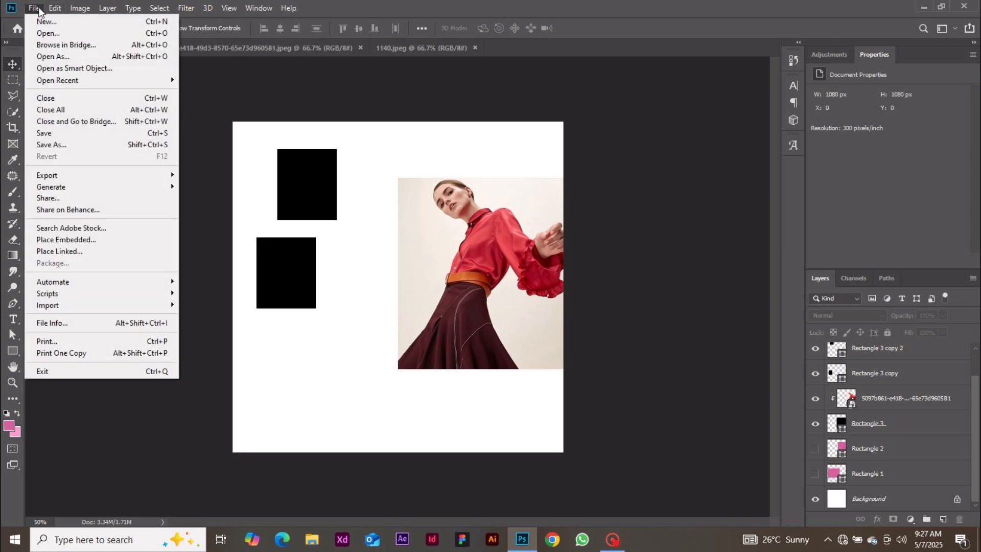
mouse_move(95, 175)
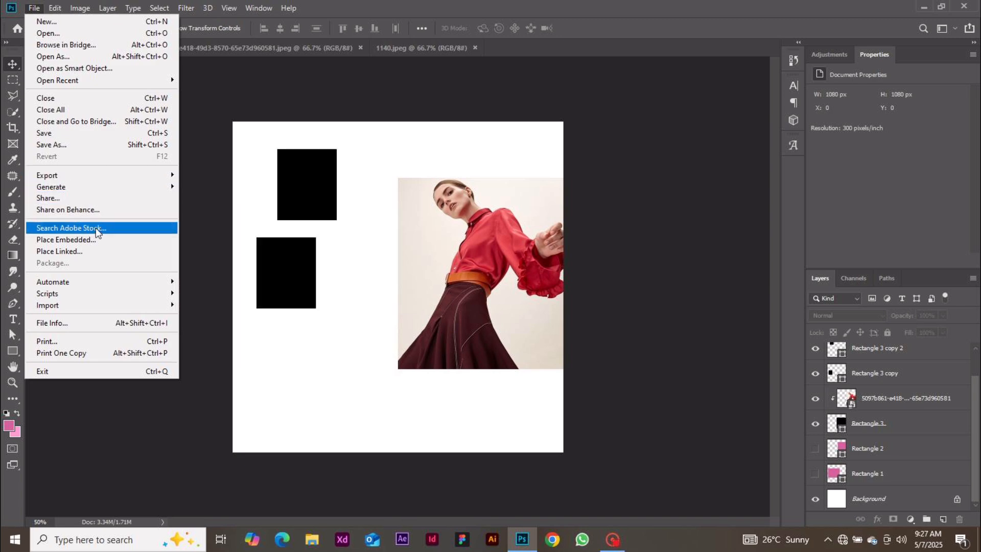
left_click(90, 149)
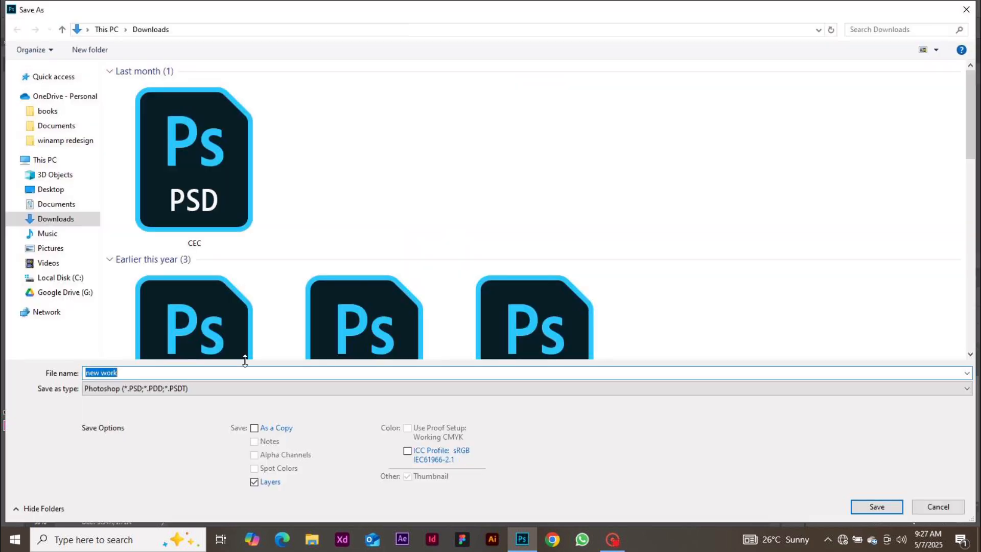
left_click(131, 392)
left_click(131, 392)
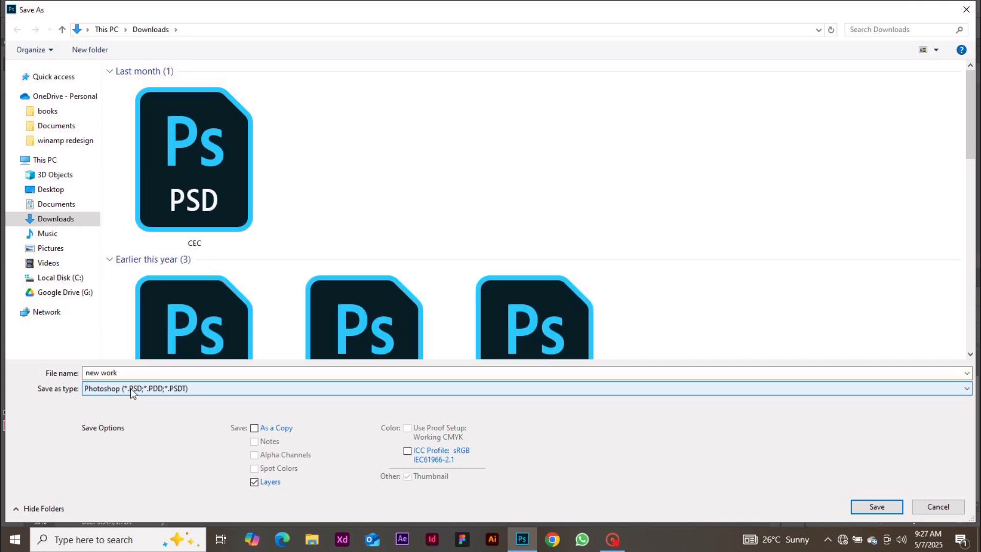
left_click(132, 392)
left_click(132, 392)
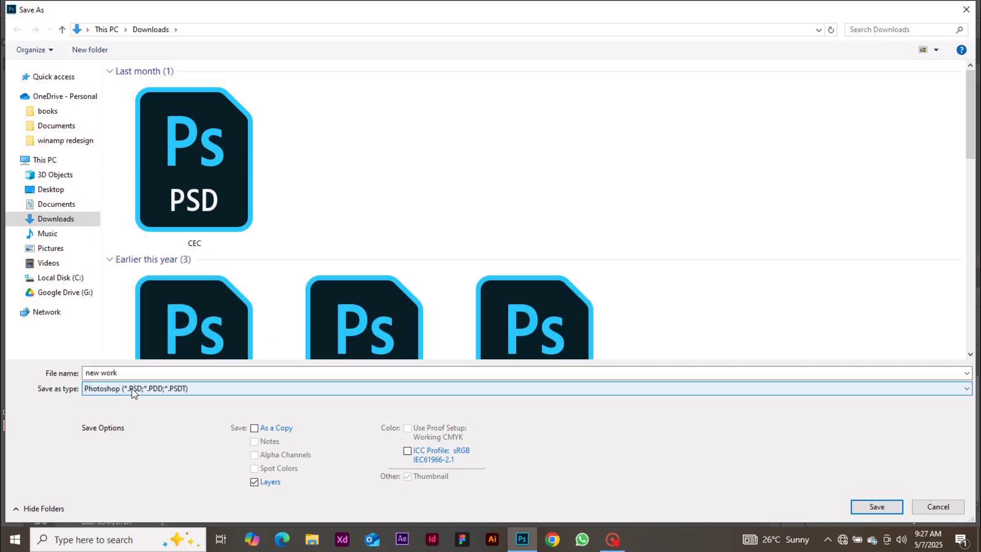
left_click(887, 506)
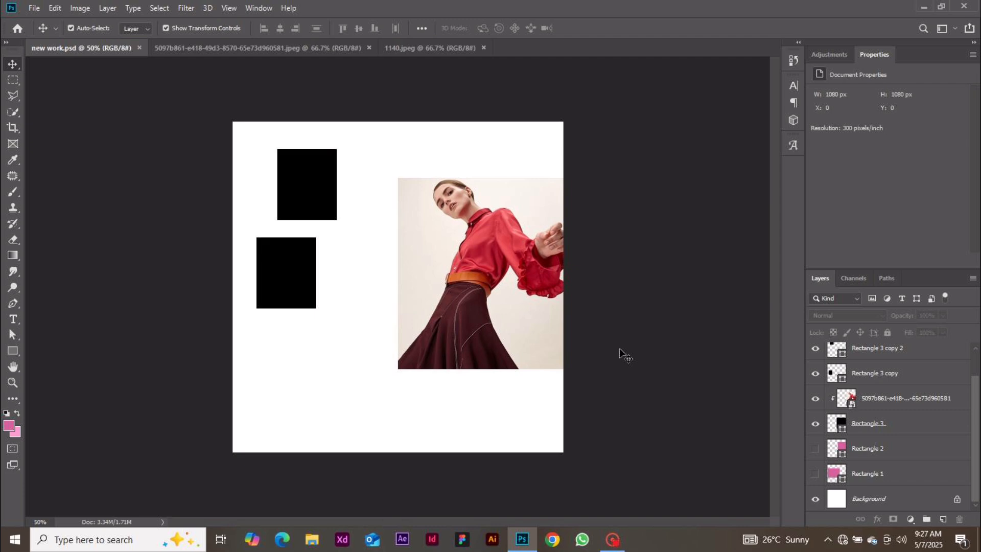
key("ctrl+s")
Save a JPEG copy of 'new work' at maximum quality 12
left_click(33, 9)
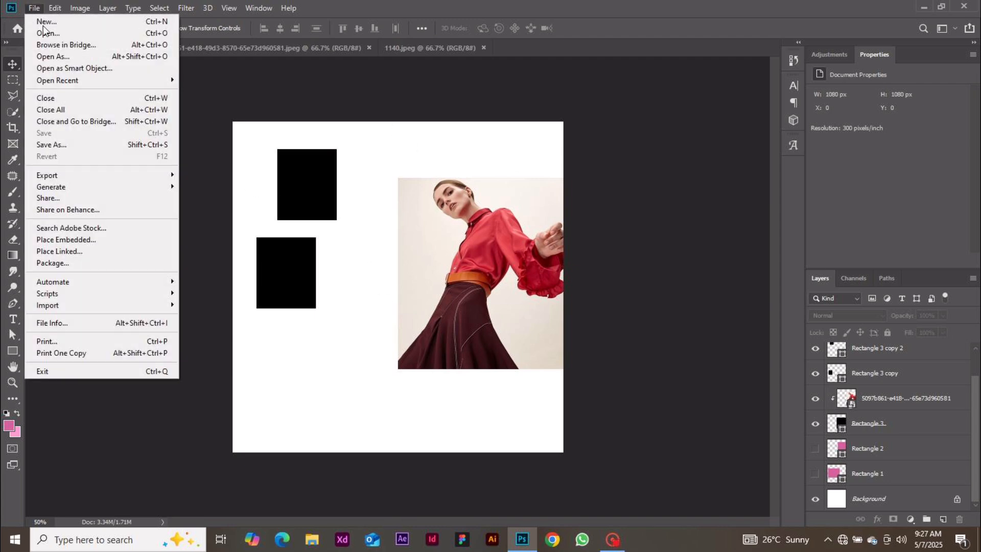
left_click(84, 144)
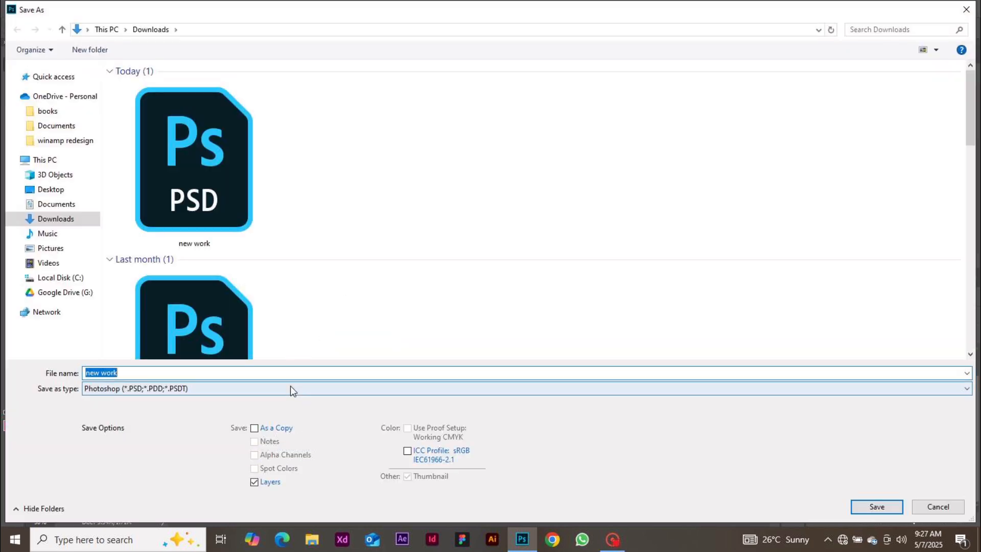
left_click(290, 389)
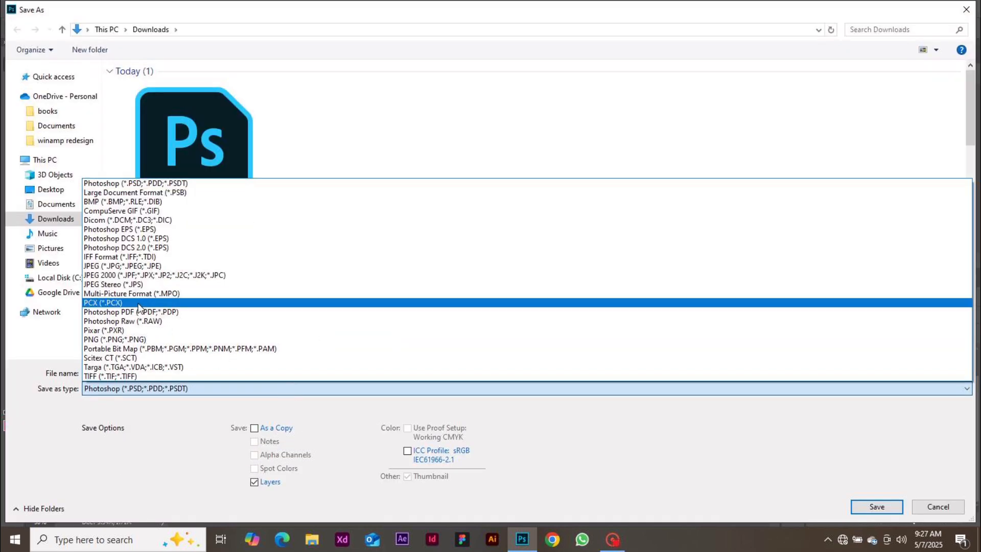
left_click(138, 265)
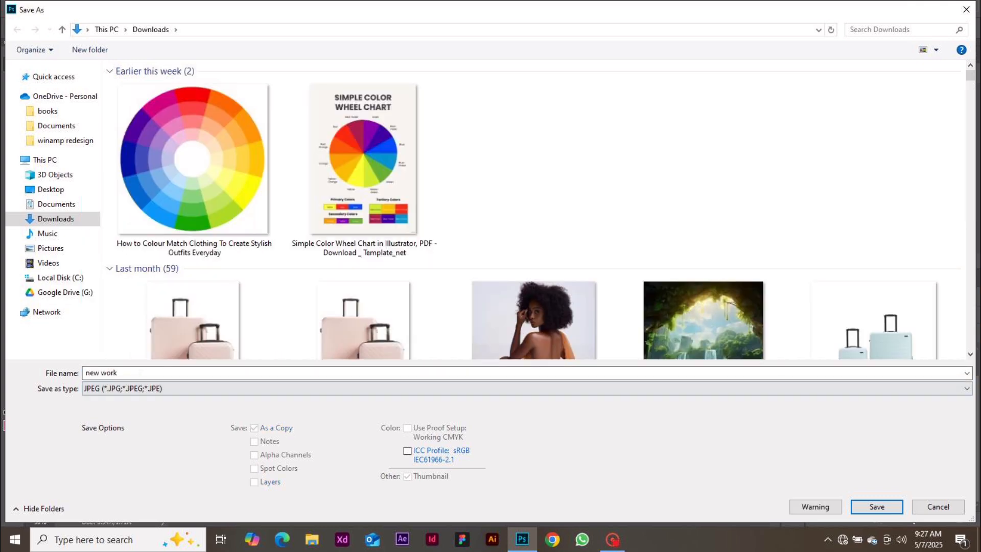
left_click(896, 504)
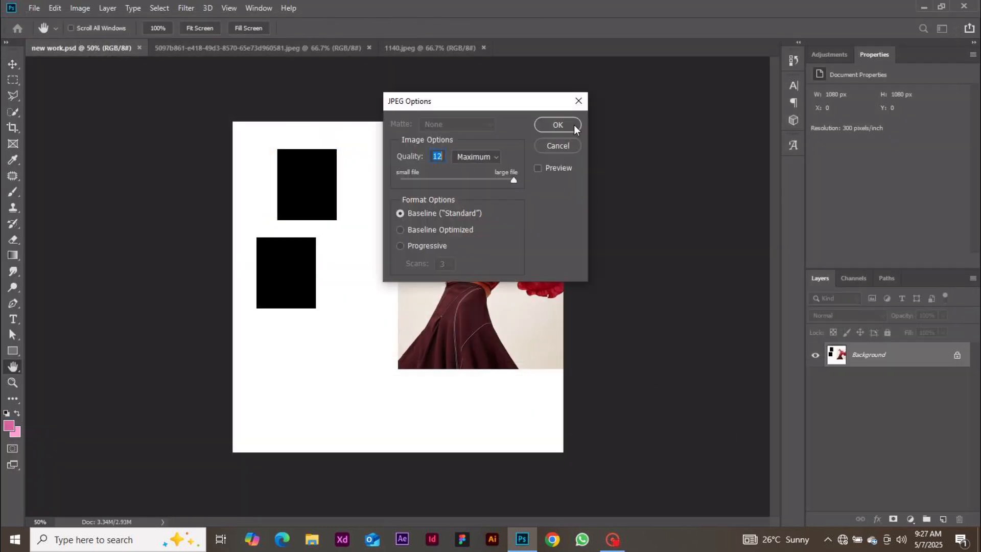
left_click(575, 125)
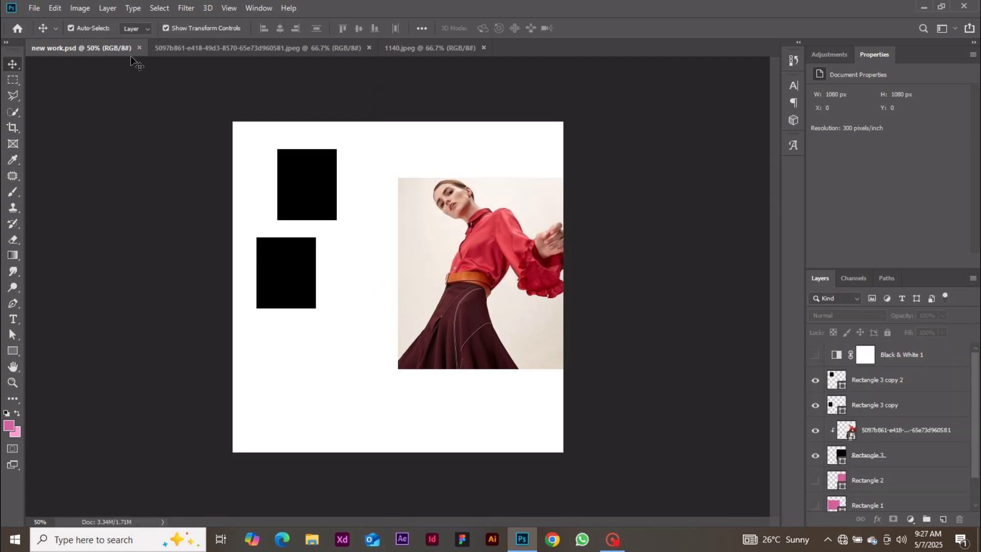
left_click(33, 7)
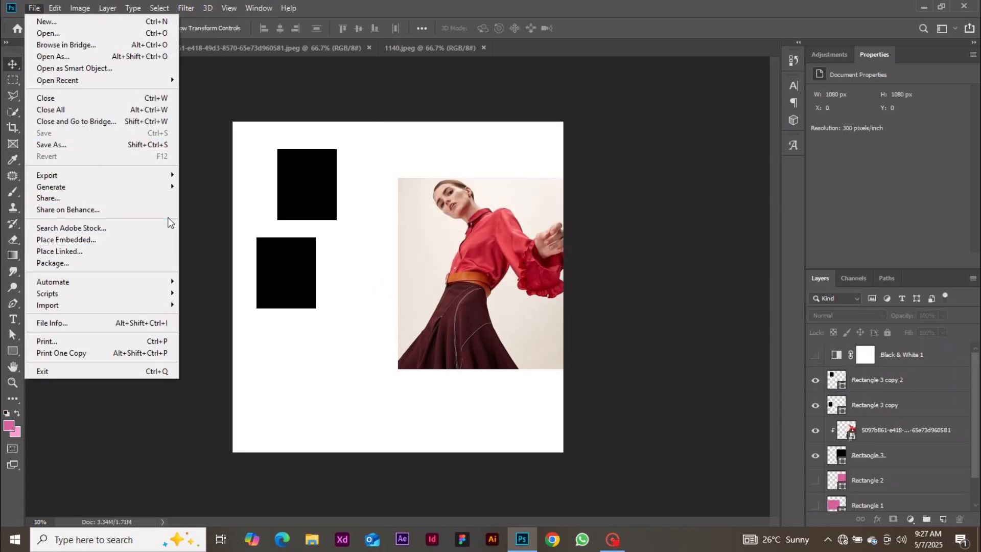
mouse_move(171, 179)
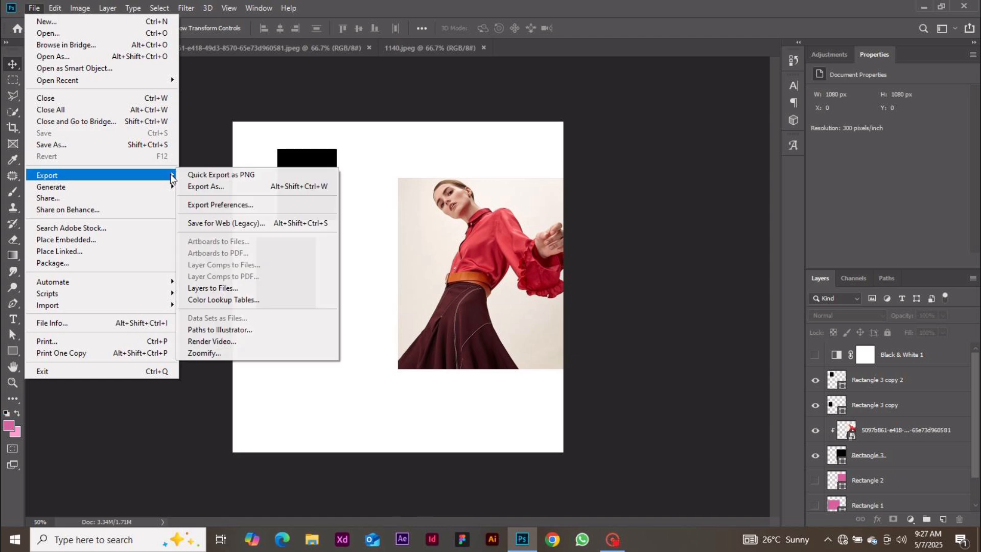
left_click(197, 187)
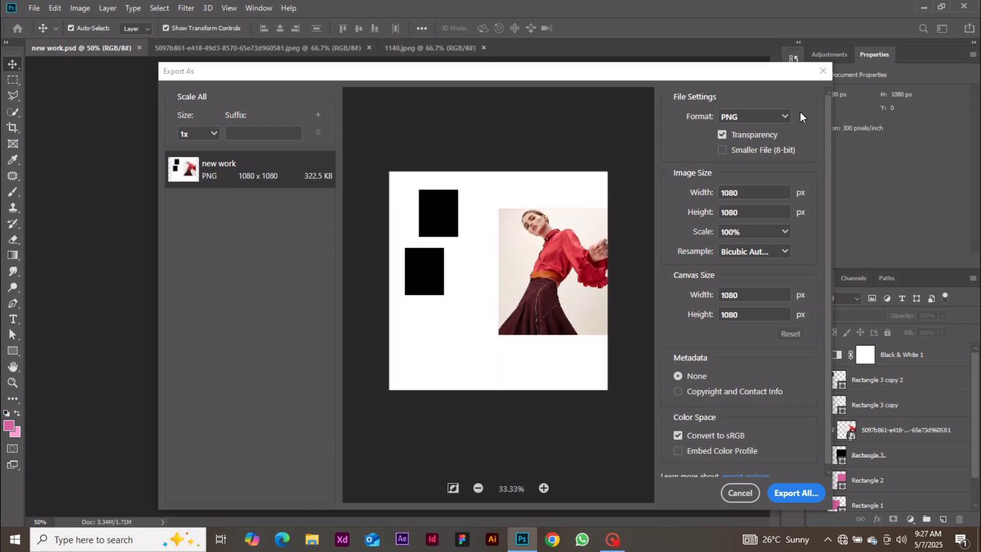
left_click(782, 121)
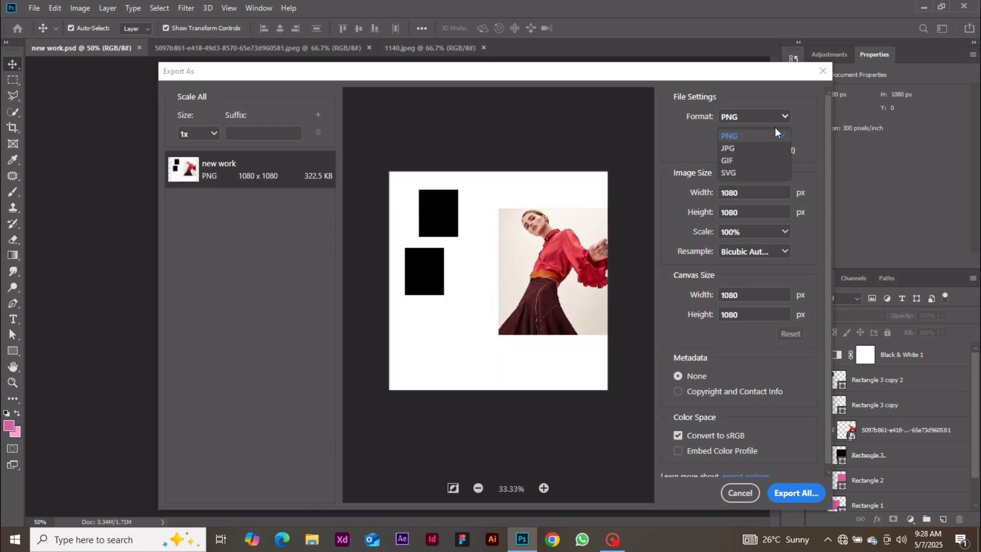
left_click(753, 147)
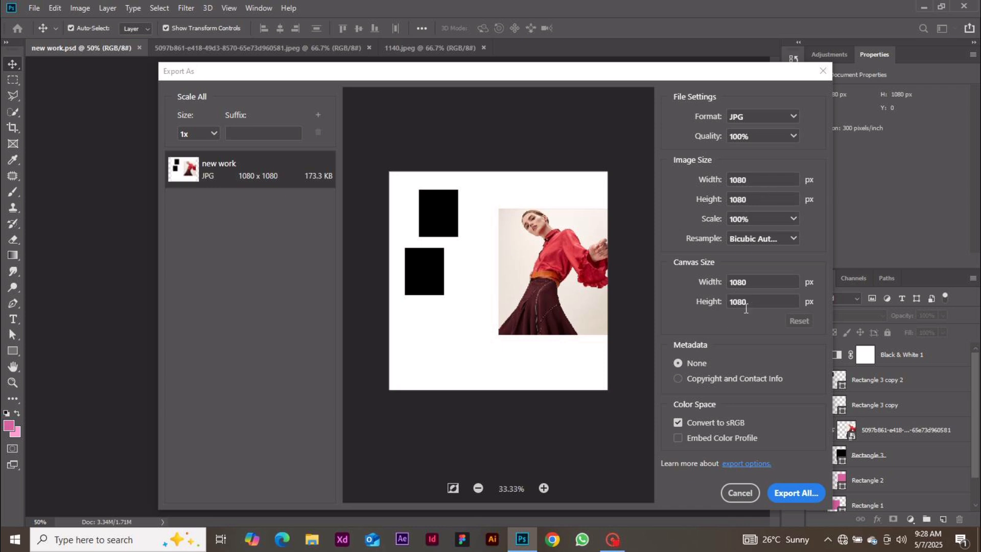
left_click(678, 438)
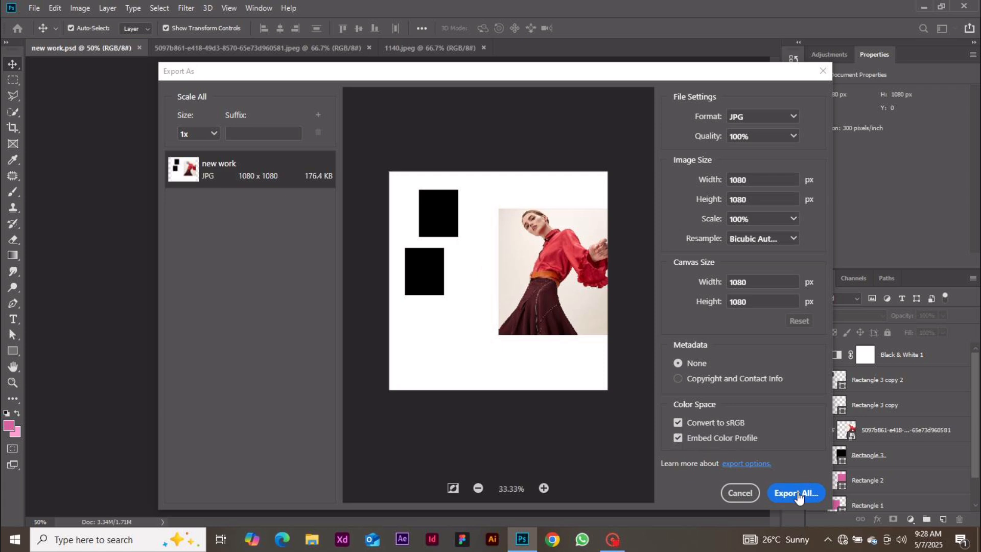
left_click(748, 488)
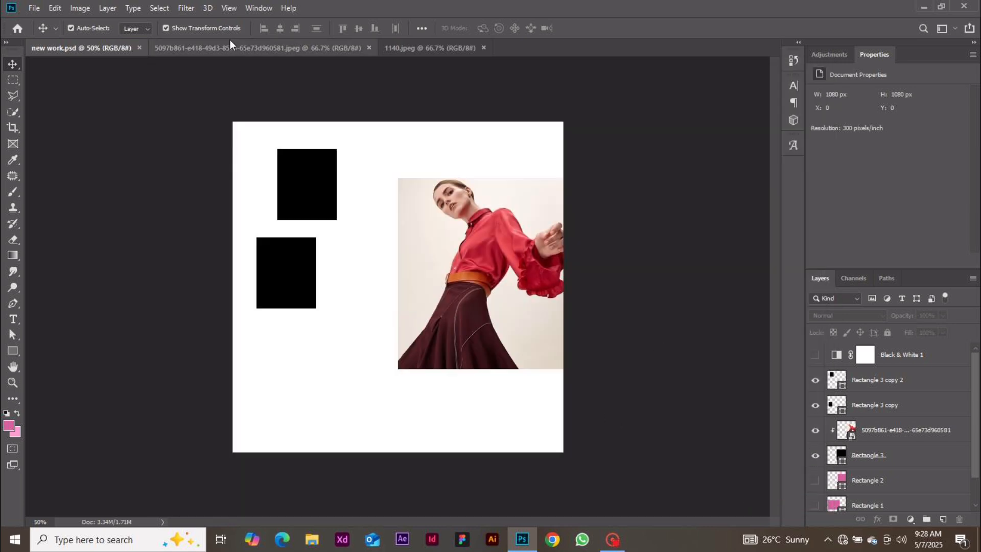
Use the Move tool's auto-select on the canvas to make the upper black rectangle the active layer
left_click(34, 8)
left_click(35, 8)
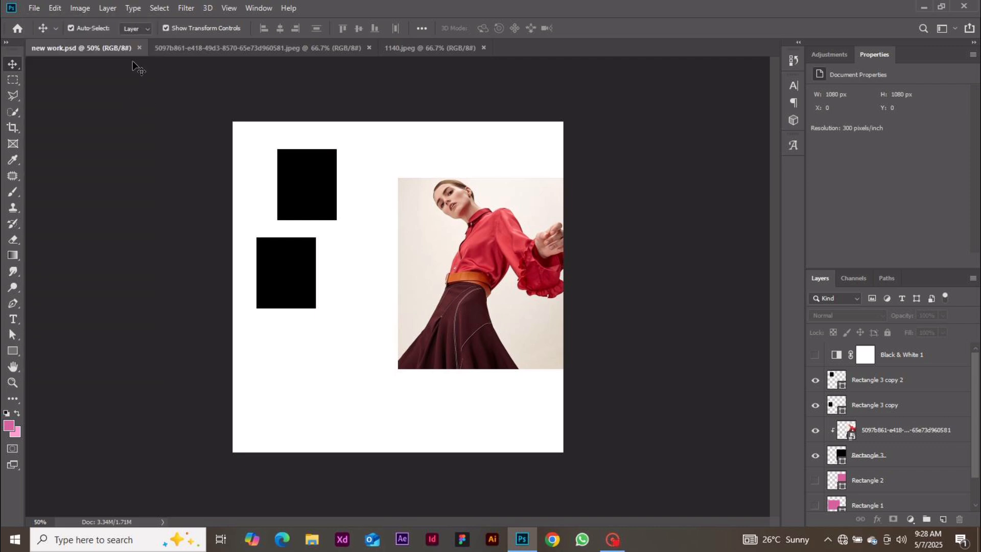
left_click(145, 29)
left_click(508, 253)
left_click(339, 204)
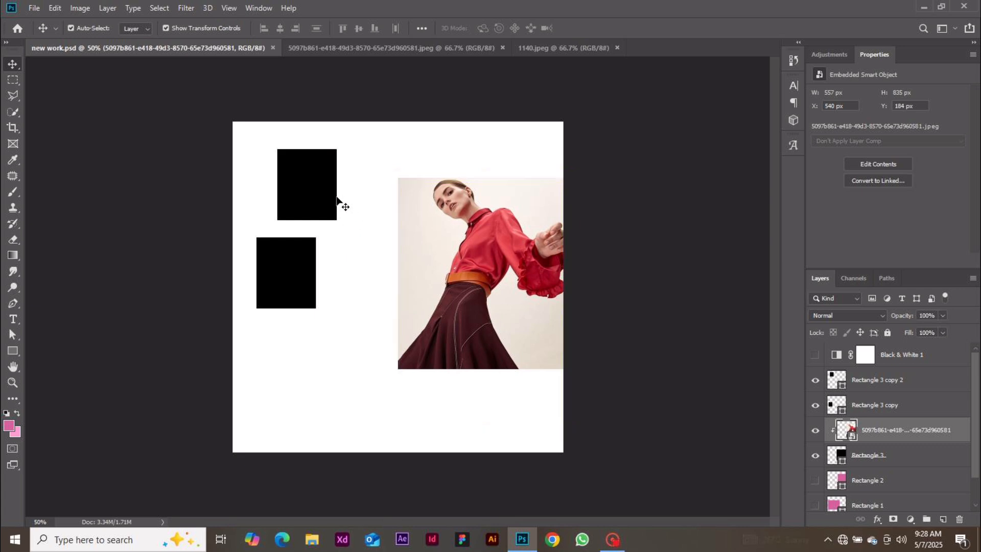
left_click(308, 253)
left_click(317, 168)
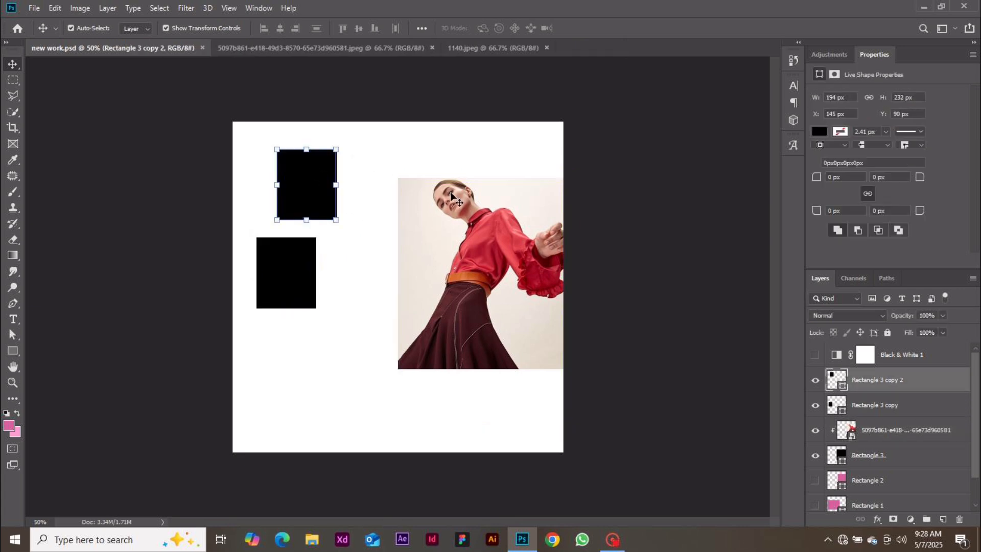